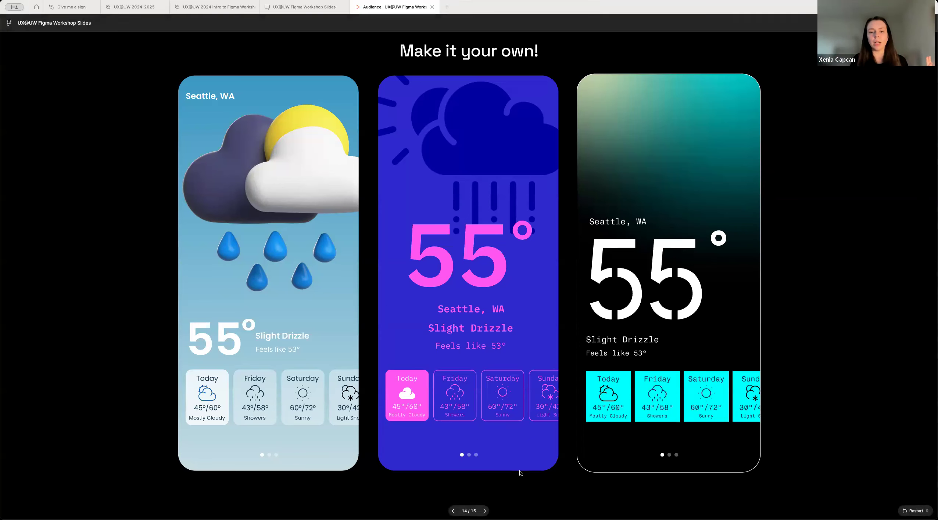
Step: Switch to the UX@UW 2024 Intro to Figma Workshop file and examine both groups of example weather screens
{"action": "left_click", "coordinate": [216, 9]}
{"action": "scroll", "coordinate": [360, 220], "scroll_direction": "up", "scroll_amount": 4}
{"action": "scroll", "coordinate": [360, 220], "scroll_direction": "left", "scroll_amount": 2}
{"action": "scroll", "coordinate": [360, 220], "scroll_direction": "down", "scroll_amount": 1}
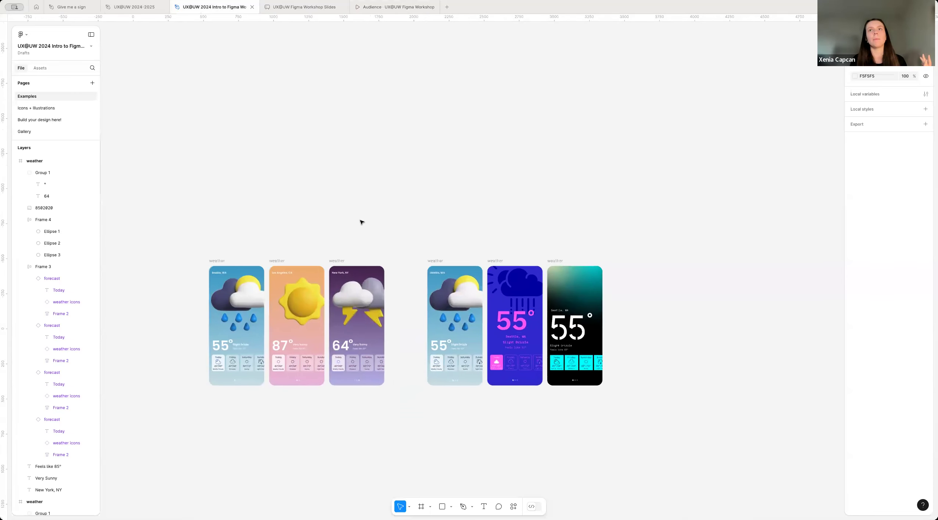
{"action": "left_click", "coordinate": [918, 34]}
{"action": "left_click", "coordinate": [526, 99]}
{"action": "left_click", "coordinate": [544, 97]}
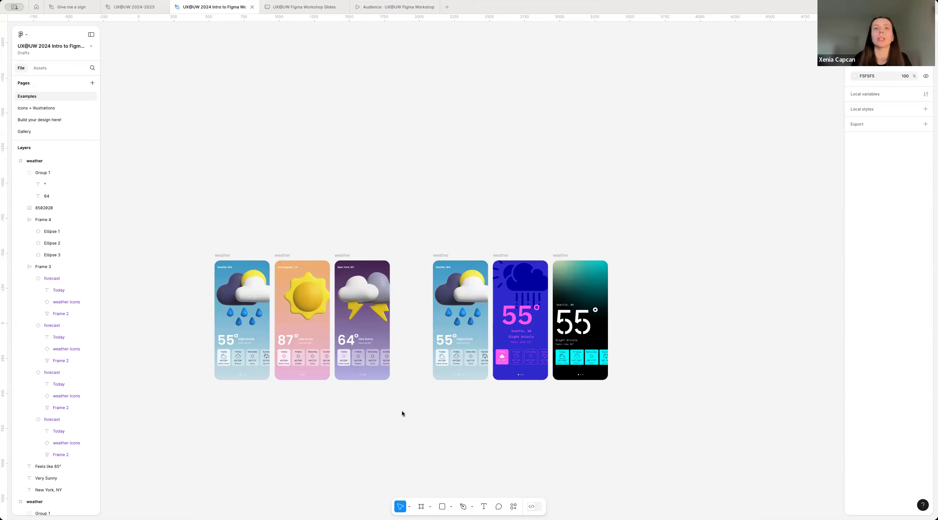
{"action": "scroll", "coordinate": [396, 425], "scroll_direction": "down", "scroll_amount": 1}
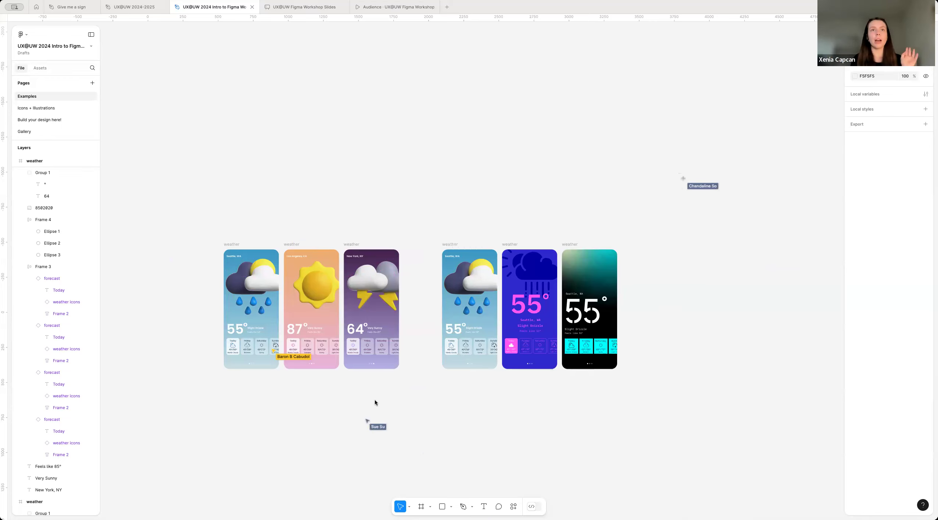
{"action": "scroll", "coordinate": [332, 372], "scroll_direction": "left", "scroll_amount": 1}
{"action": "scroll", "coordinate": [333, 371], "scroll_direction": "down", "scroll_amount": 1}
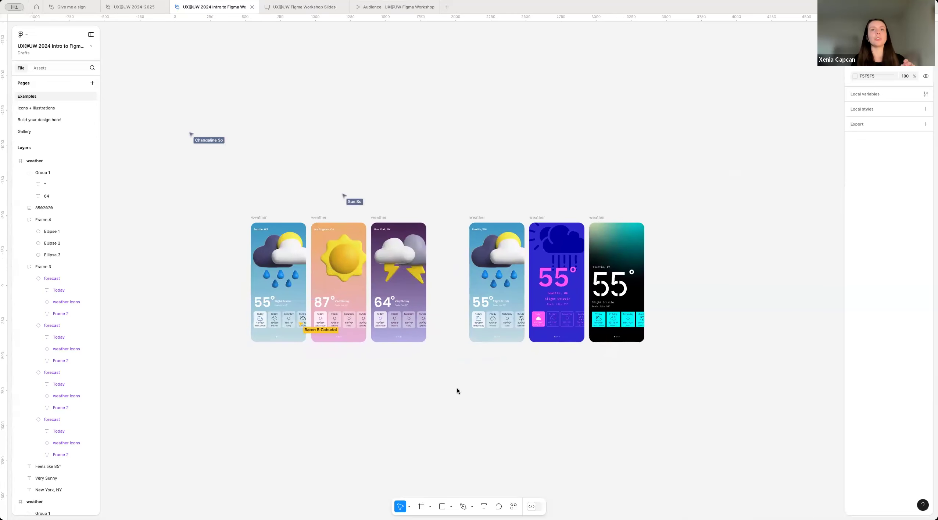
{"action": "scroll", "coordinate": [432, 342], "scroll_direction": "up", "scroll_amount": 3}
{"action": "scroll", "coordinate": [436, 340], "scroll_direction": "up", "scroll_amount": 1}
{"action": "scroll", "coordinate": [435, 339], "scroll_direction": "left", "scroll_amount": 1}
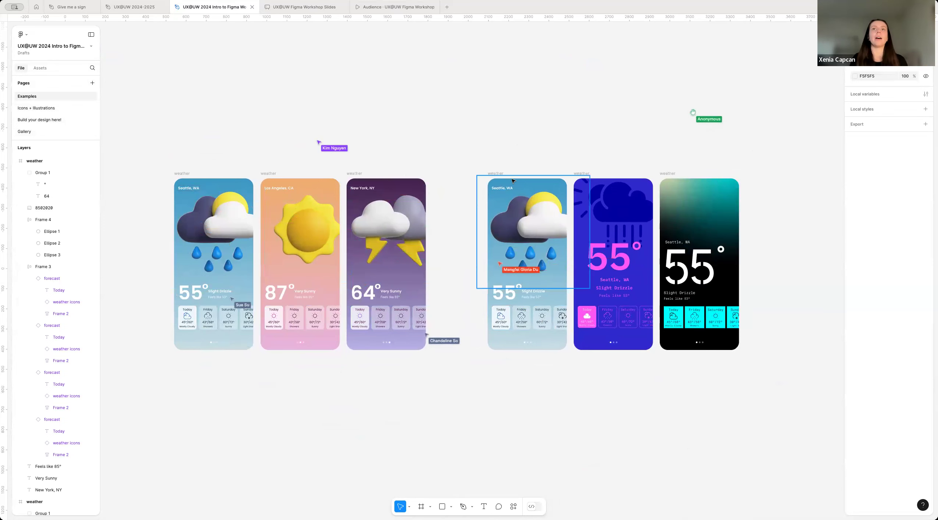
{"action": "scroll", "coordinate": [501, 264], "scroll_direction": "up", "scroll_amount": 2}
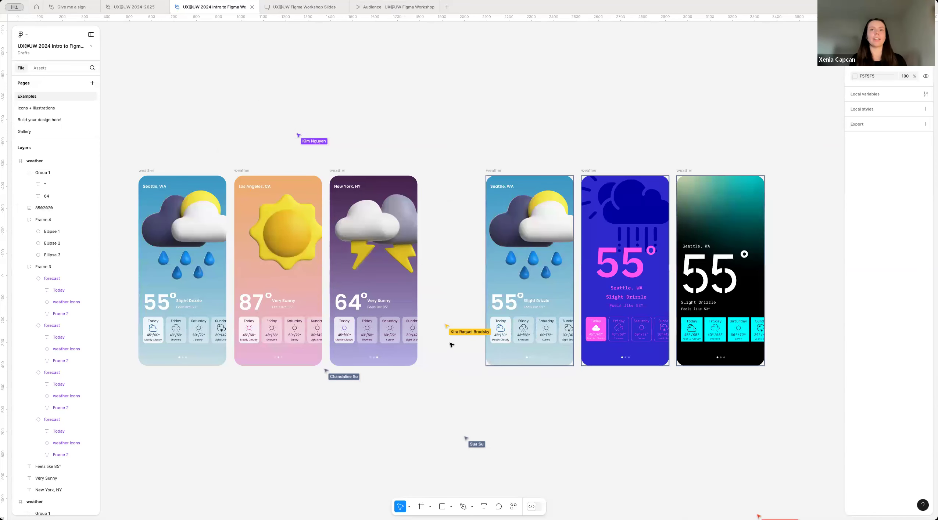
Step: Open the Icons + Illustrations page and examine the weather illustrations and the sets of small weather icons
{"action": "left_click", "coordinate": [53, 109]}
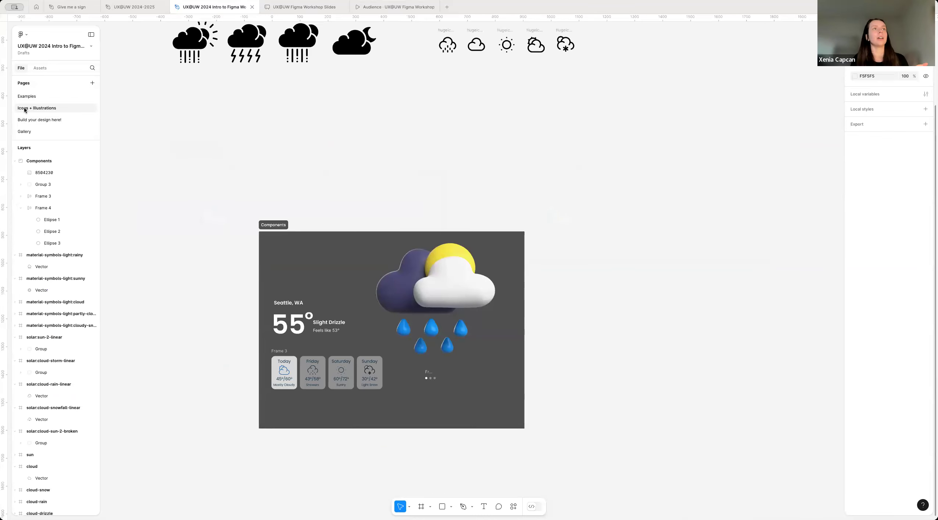
{"action": "scroll", "coordinate": [184, 180], "scroll_direction": "down", "scroll_amount": 3}
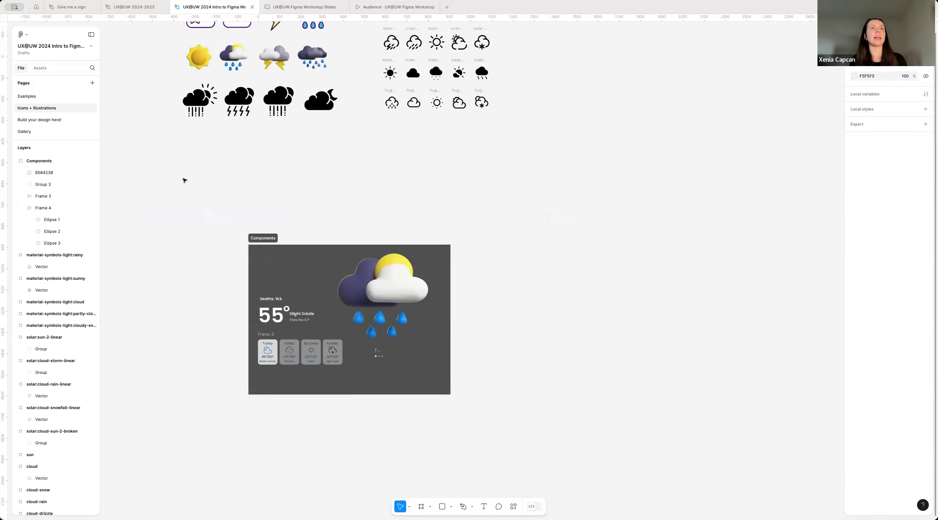
{"action": "scroll", "coordinate": [261, 247], "scroll_direction": "up", "scroll_amount": 3}
{"action": "scroll", "coordinate": [296, 304], "scroll_direction": "up", "scroll_amount": 3}
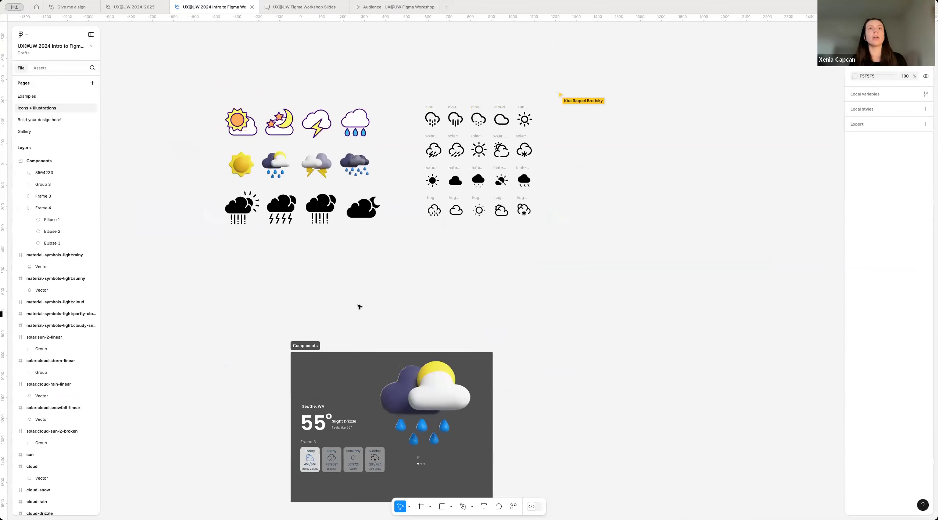
{"action": "scroll", "coordinate": [288, 251], "scroll_direction": "up", "scroll_amount": 2}
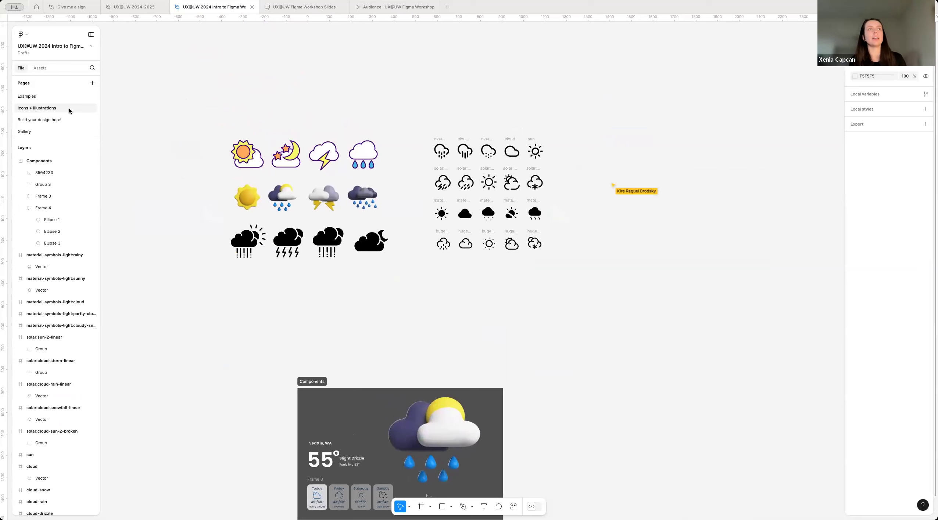
{"action": "scroll", "coordinate": [243, 314], "scroll_direction": "up", "scroll_amount": 1}
{"action": "scroll", "coordinate": [306, 316], "scroll_direction": "up", "scroll_amount": 2}
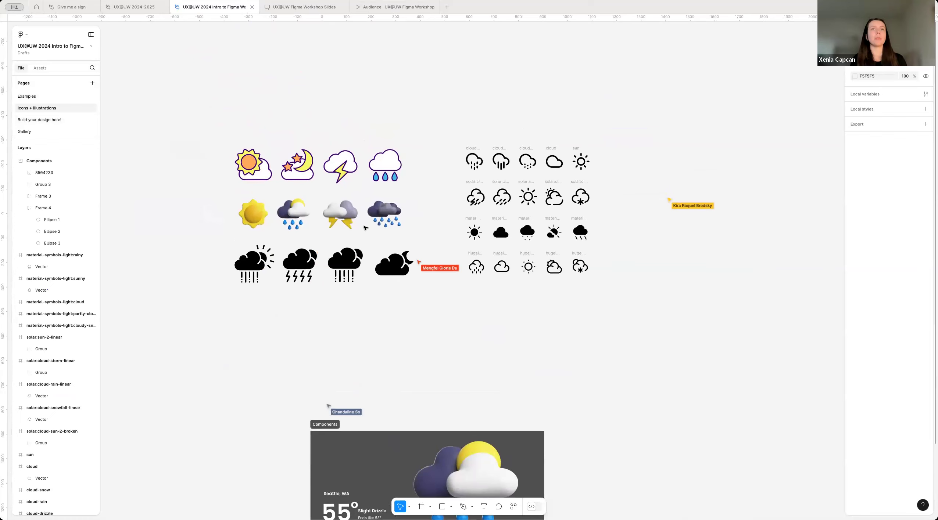
{"action": "scroll", "coordinate": [278, 292], "scroll_direction": "up", "scroll_amount": 2}
{"action": "scroll", "coordinate": [434, 327], "scroll_direction": "up", "scroll_amount": 2}
{"action": "scroll", "coordinate": [433, 327], "scroll_direction": "up", "scroll_amount": 3}
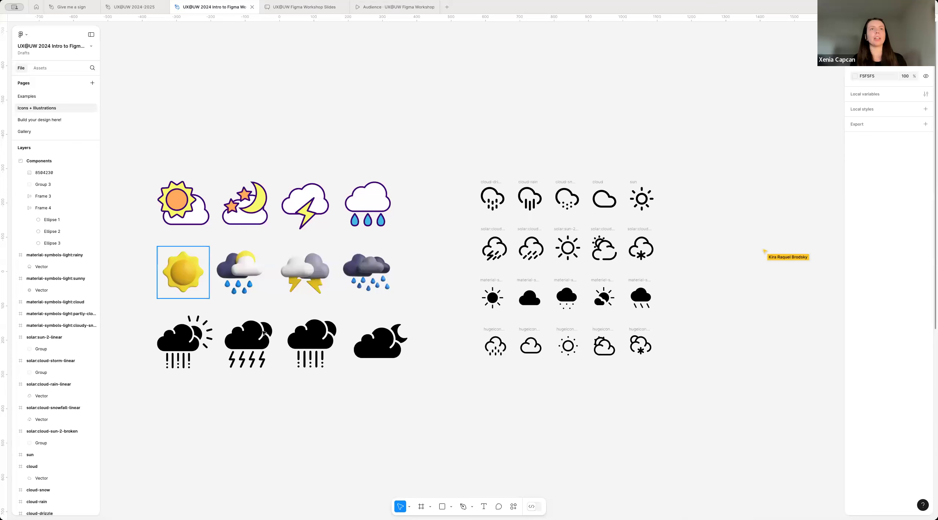
{"action": "scroll", "coordinate": [297, 352], "scroll_direction": "down", "scroll_amount": 3}
{"action": "scroll", "coordinate": [387, 349], "scroll_direction": "down", "scroll_amount": 2}
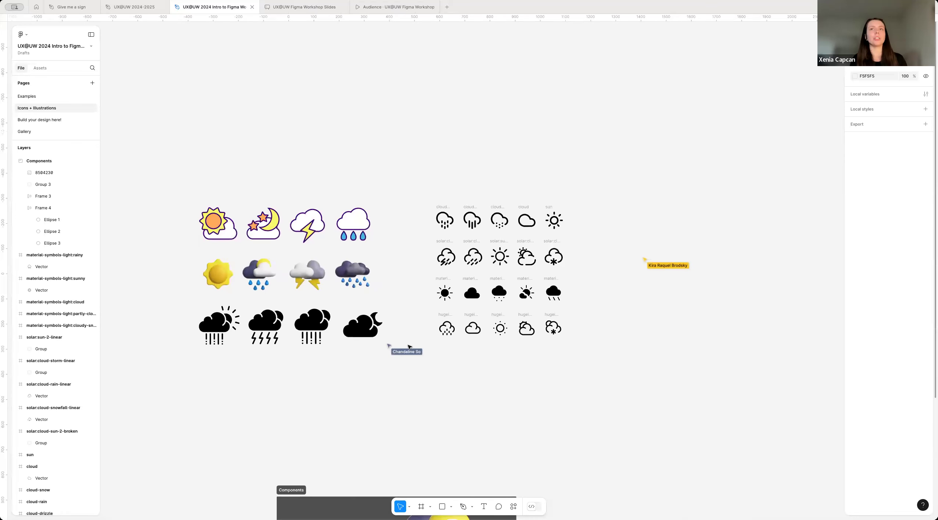
{"action": "scroll", "coordinate": [456, 326], "scroll_direction": "down", "scroll_amount": 2}
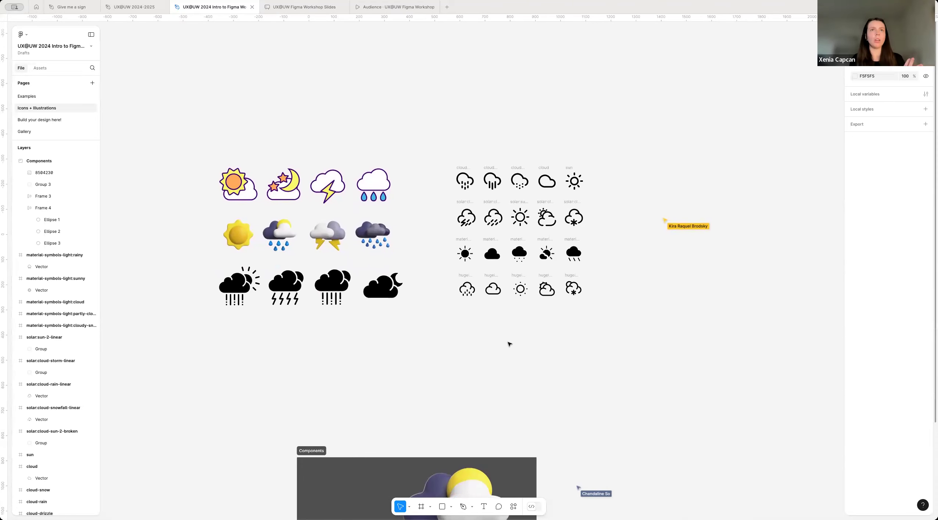
Step: Examine the ready-made weather elements inside the Components section below the icon sets
{"action": "scroll", "coordinate": [507, 349], "scroll_direction": "down", "scroll_amount": 6}
{"action": "scroll", "coordinate": [502, 355], "scroll_direction": "down", "scroll_amount": 6}
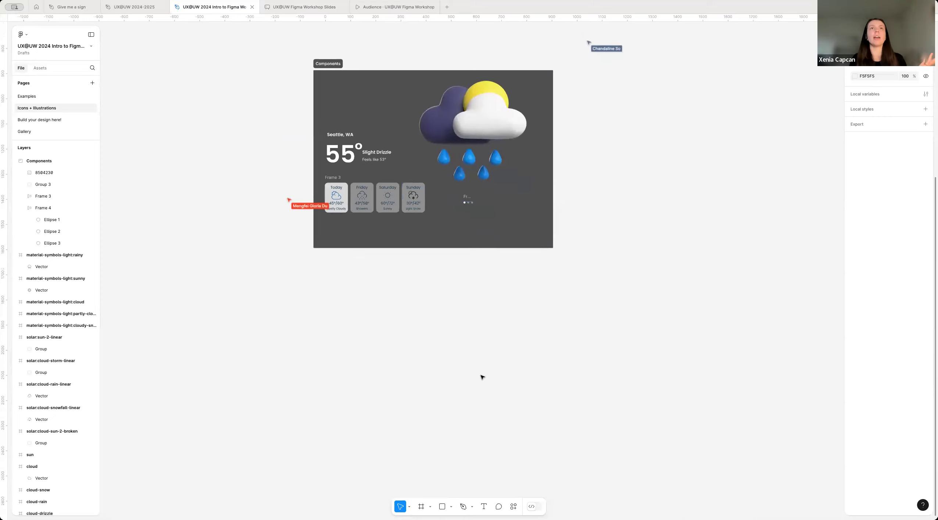
{"action": "scroll", "coordinate": [460, 349], "scroll_direction": "up", "scroll_amount": 2}
{"action": "scroll", "coordinate": [405, 286], "scroll_direction": "up", "scroll_amount": 1}
{"action": "scroll", "coordinate": [414, 197], "scroll_direction": "up", "scroll_amount": 3}
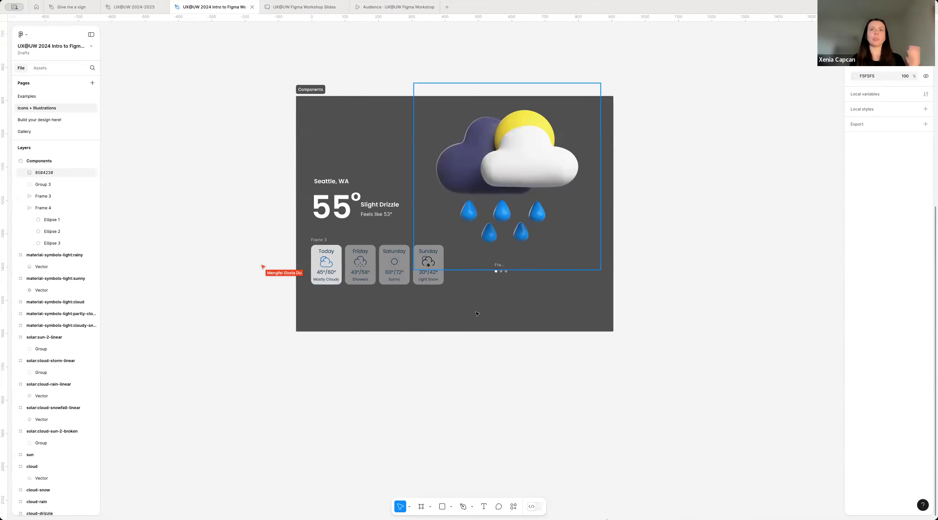
{"action": "scroll", "coordinate": [499, 290], "scroll_direction": "up", "scroll_amount": 2}
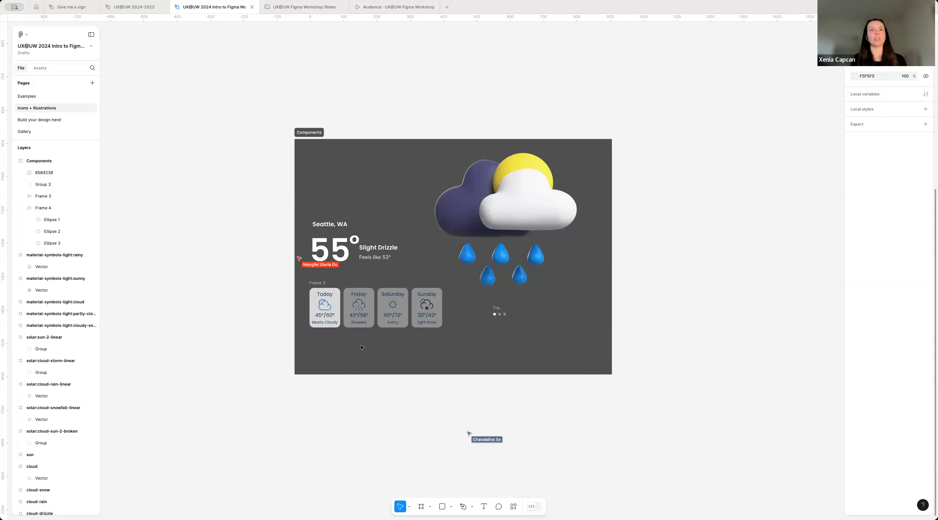
{"action": "scroll", "coordinate": [376, 362], "scroll_direction": "down", "scroll_amount": 2}
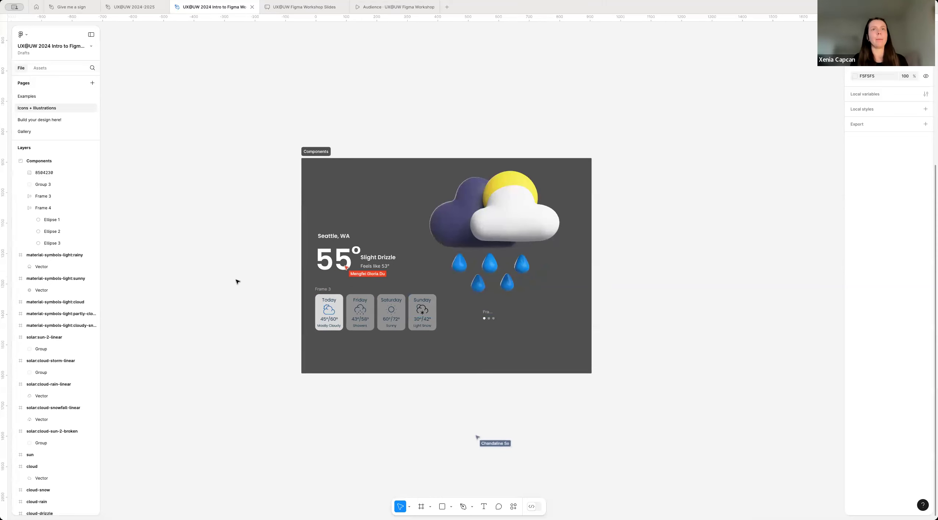
{"action": "scroll", "coordinate": [326, 307], "scroll_direction": "up", "scroll_amount": 1}
{"action": "scroll", "coordinate": [150, 162], "scroll_direction": "down", "scroll_amount": 3}
{"action": "scroll", "coordinate": [151, 162], "scroll_direction": "up", "scroll_amount": 2}
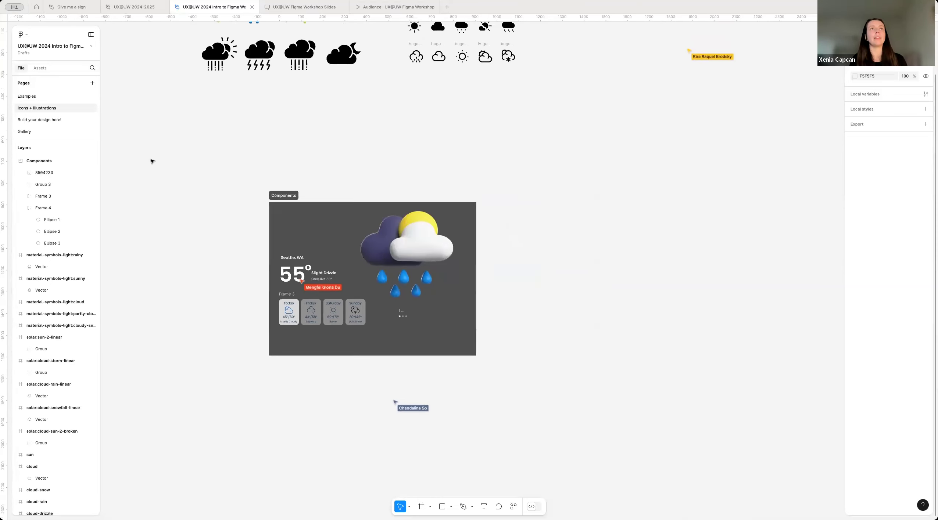
{"action": "scroll", "coordinate": [140, 166], "scroll_direction": "up", "scroll_amount": 2}
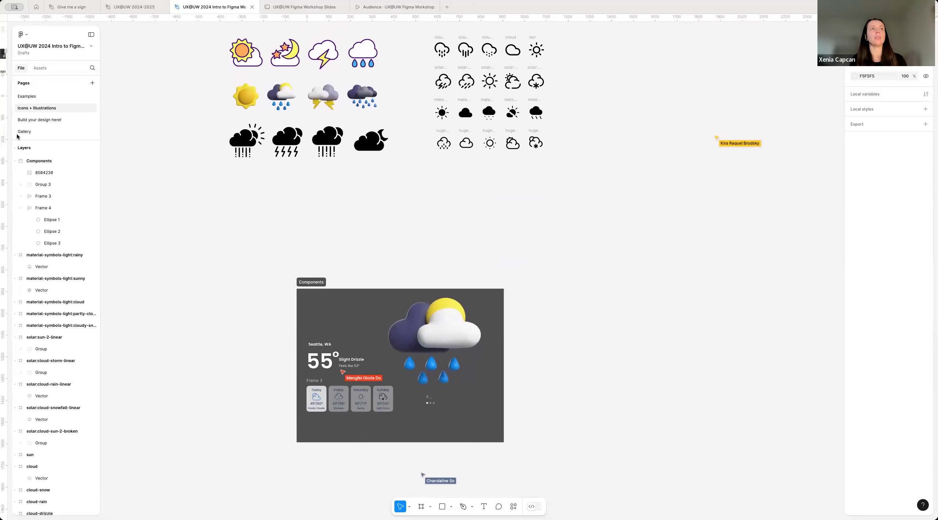
Step: View the Gallery page and the Build your design here! page
{"action": "left_click", "coordinate": [32, 130]}
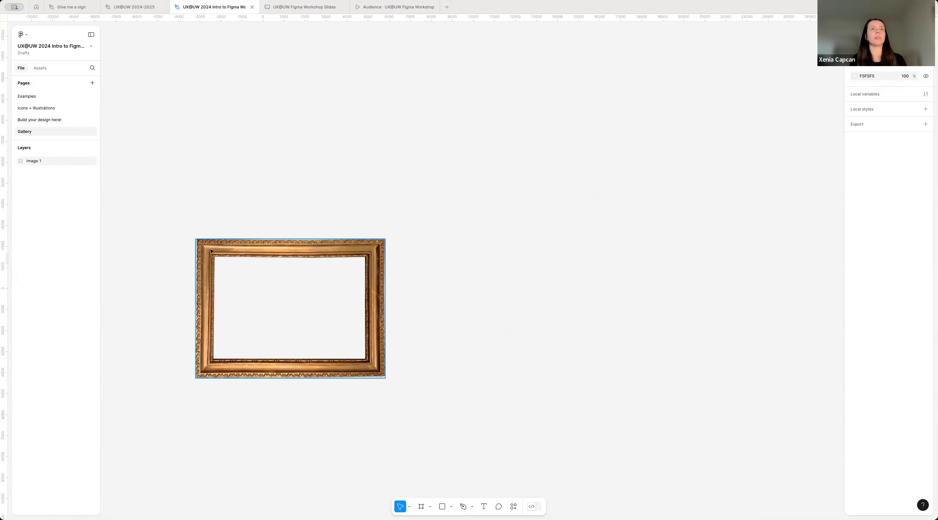
{"action": "left_click", "coordinate": [40, 120]}
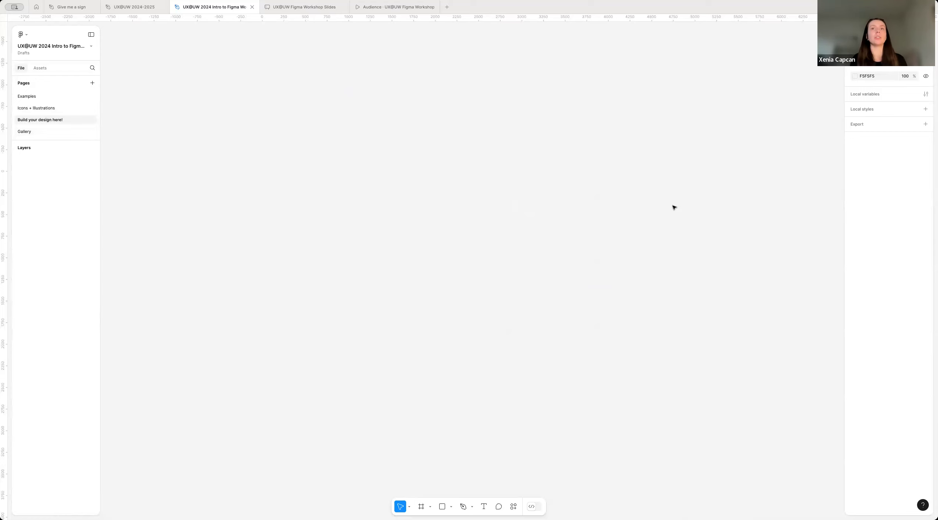
{"action": "left_click_drag", "start_coordinate": [409, 115], "coordinate": [511, 311]}
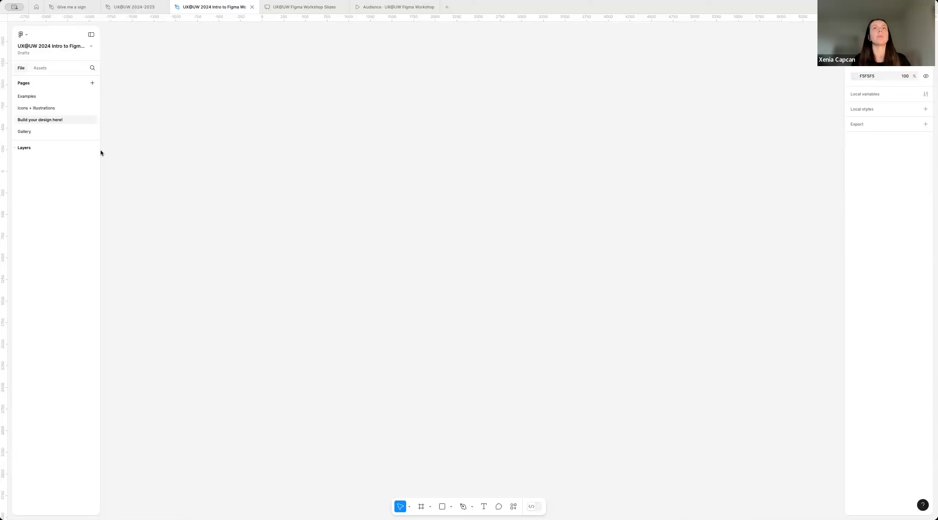
Step: Copy the blue Seattle weather frame from the second group of screens on the Examples page
{"action": "left_click", "coordinate": [55, 97]}
{"action": "scroll", "coordinate": [508, 387], "scroll_direction": "right", "scroll_amount": 2}
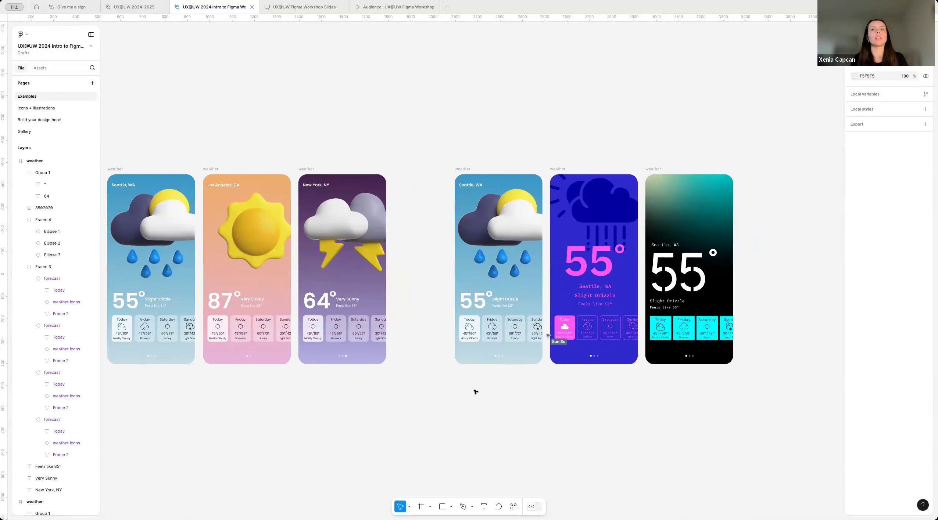
{"action": "scroll", "coordinate": [422, 392], "scroll_direction": "right", "scroll_amount": 5}
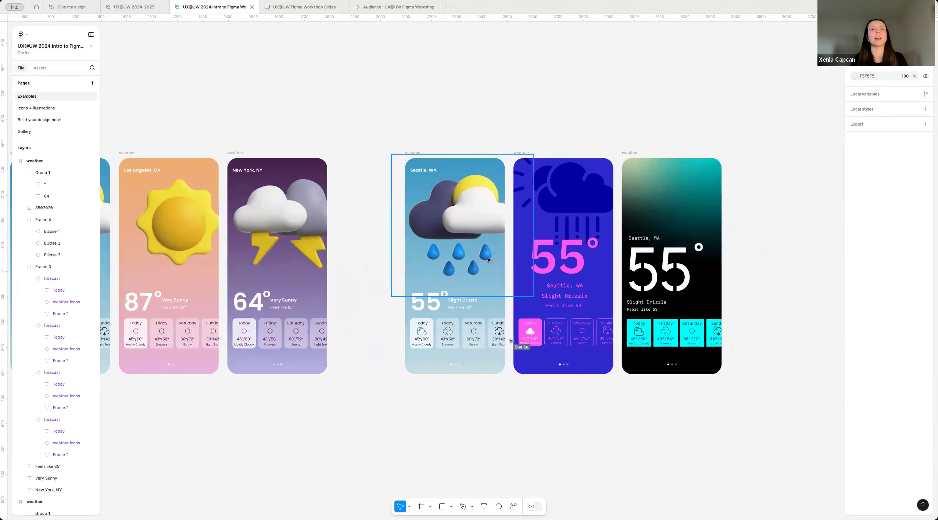
{"action": "scroll", "coordinate": [452, 216], "scroll_direction": "up", "scroll_amount": 3}
{"action": "scroll", "coordinate": [344, 96], "scroll_direction": "right", "scroll_amount": 2}
{"action": "scroll", "coordinate": [344, 96], "scroll_direction": "up", "scroll_amount": 1}
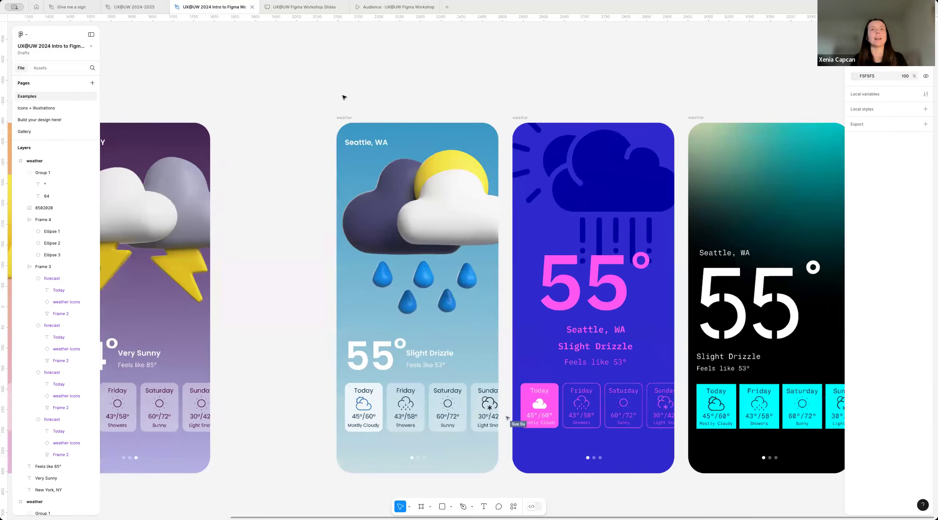
{"action": "scroll", "coordinate": [326, 117], "scroll_direction": "right", "scroll_amount": 2}
{"action": "scroll", "coordinate": [327, 118], "scroll_direction": "up", "scroll_amount": 1}
{"action": "left_click", "coordinate": [322, 120]}
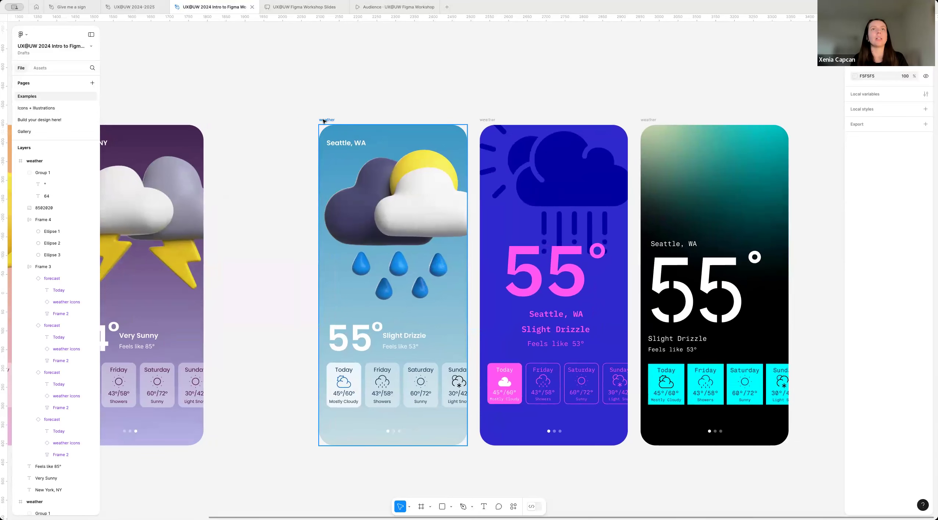
{"action": "left_click", "coordinate": [331, 119]}
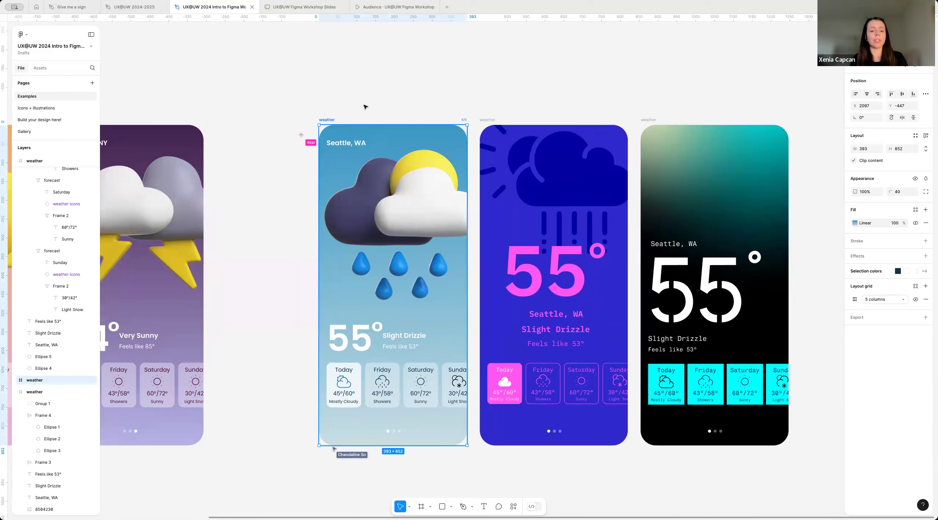
{"action": "left_click", "coordinate": [295, 68]}
Step: Paste the copied Seattle weather frame onto the Build your design here! page
{"action": "left_click", "coordinate": [51, 120]}
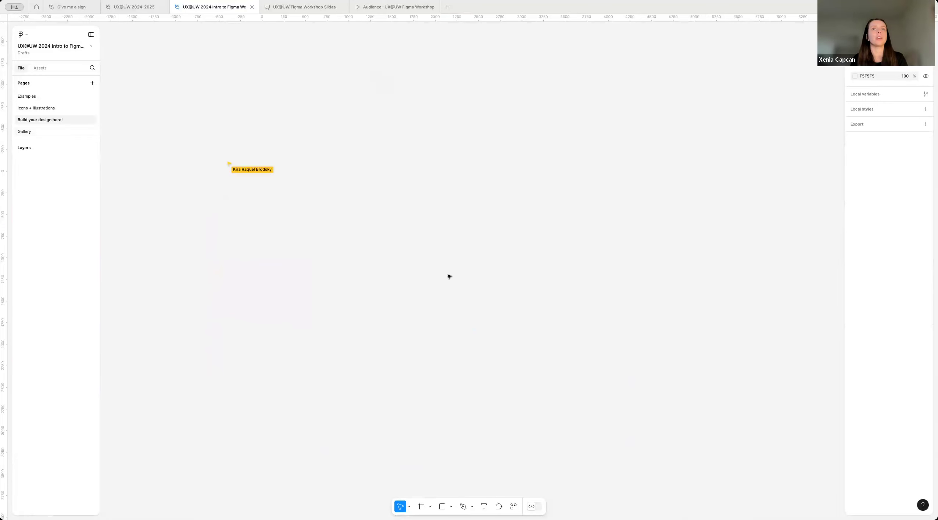
{"action": "key", "text": "ctrl+v"}
{"action": "left_click", "coordinate": [318, 331]}
{"action": "scroll", "coordinate": [318, 331], "scroll_direction": "down", "scroll_amount": 5}
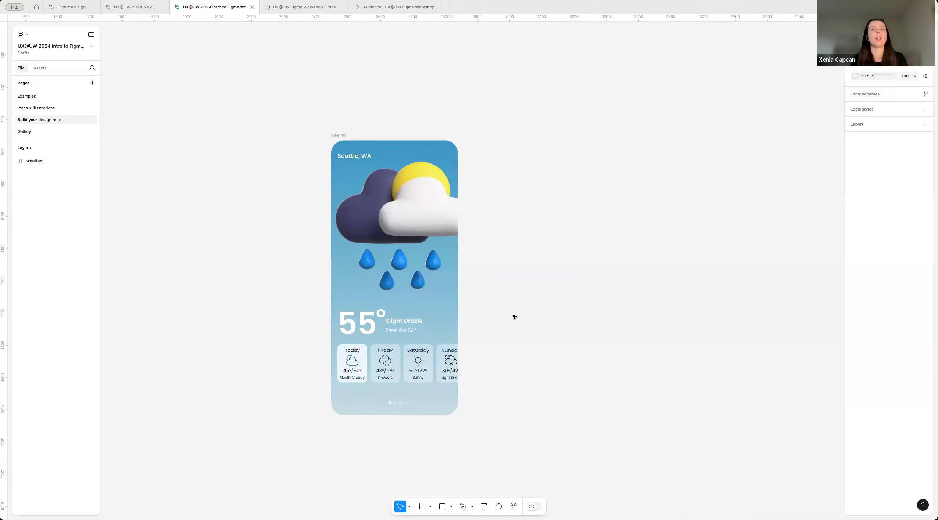
{"action": "scroll", "coordinate": [513, 317], "scroll_direction": "right", "scroll_amount": 3}
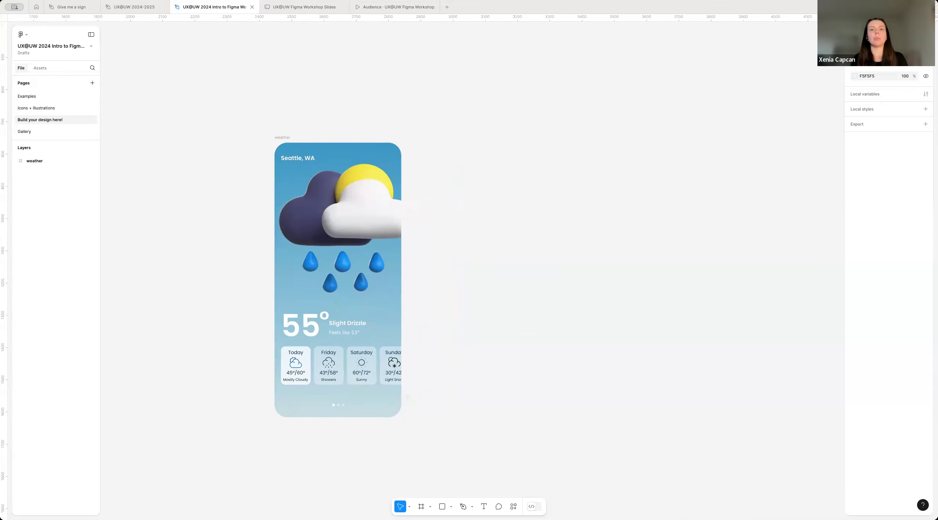
{"action": "left_click", "coordinate": [421, 508]}
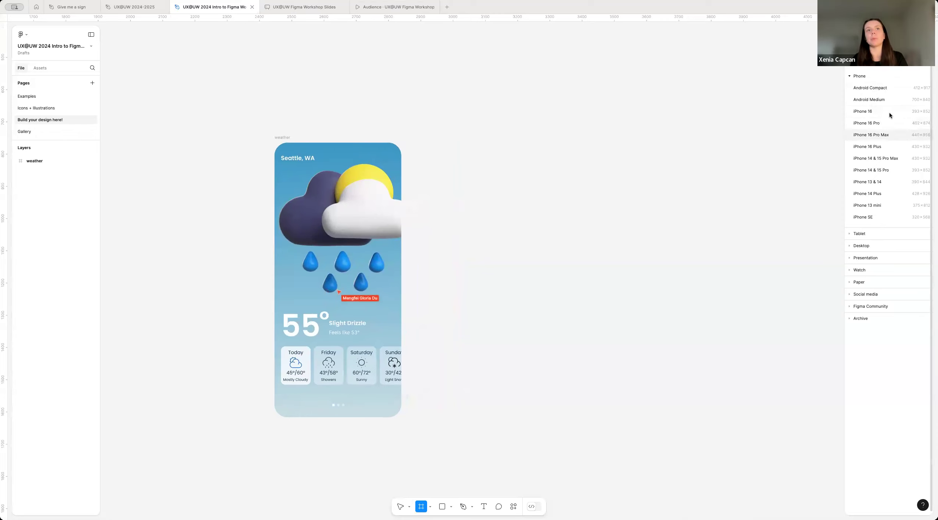
{"action": "scroll", "coordinate": [633, 252], "scroll_direction": "right", "scroll_amount": 1}
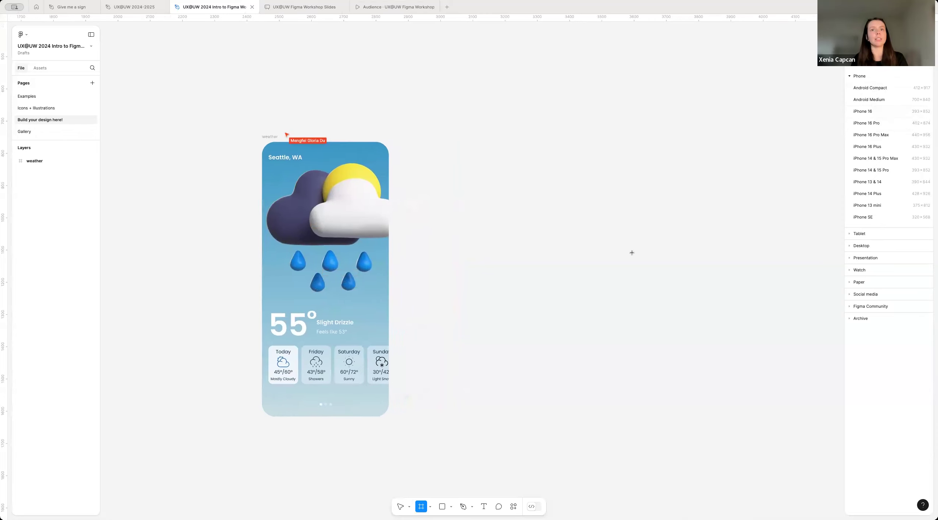
{"action": "left_click", "coordinate": [397, 509]}
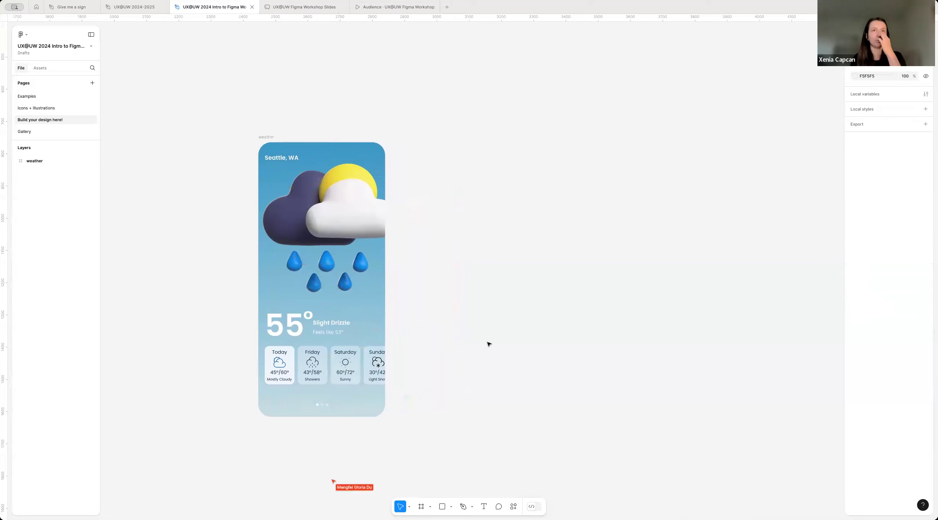
{"action": "scroll", "coordinate": [431, 339], "scroll_direction": "right", "scroll_amount": 1}
{"action": "scroll", "coordinate": [431, 339], "scroll_direction": "down", "scroll_amount": 1}
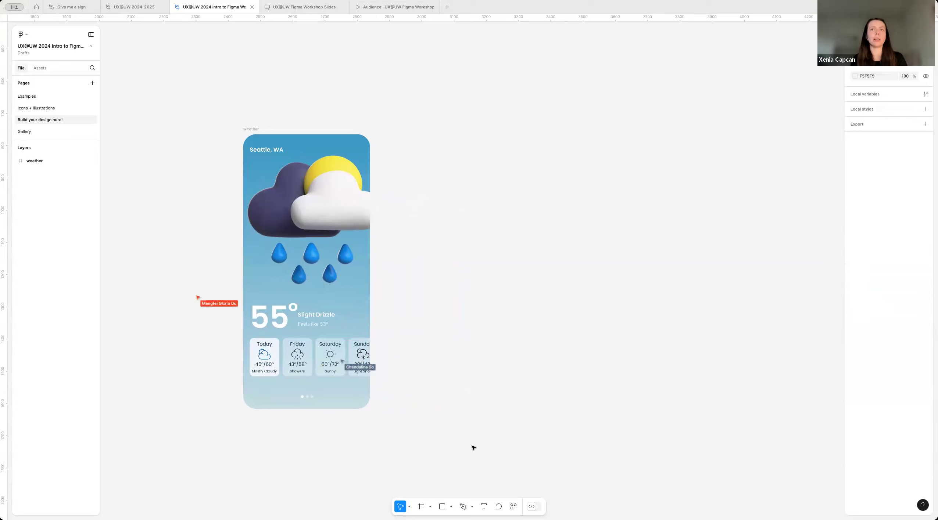
Step: Draw a rectangle about 647 by 360 beside the weather frame, and delete it
{"action": "left_click", "coordinate": [442, 506]}
{"action": "left_click_drag", "start_coordinate": [421, 303], "coordinate": [631, 188]}
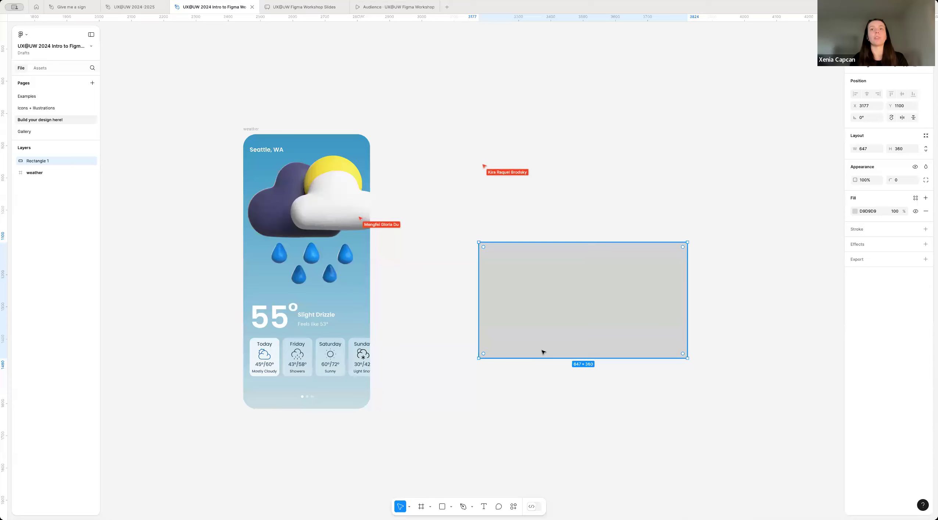
{"action": "key", "text": "Delete"}
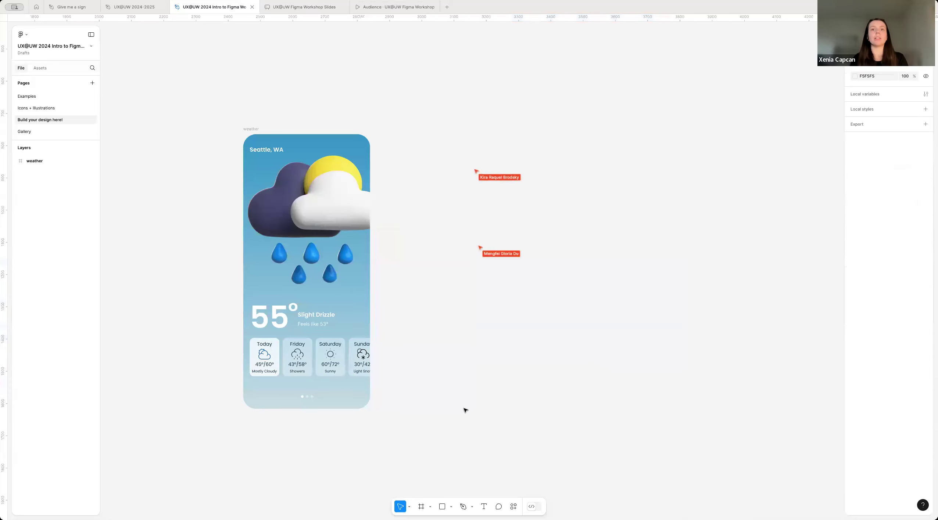
Step: Draw a freehand frame about 382 by 741 beside the weather frame, and delete it
{"action": "left_click", "coordinate": [421, 507]}
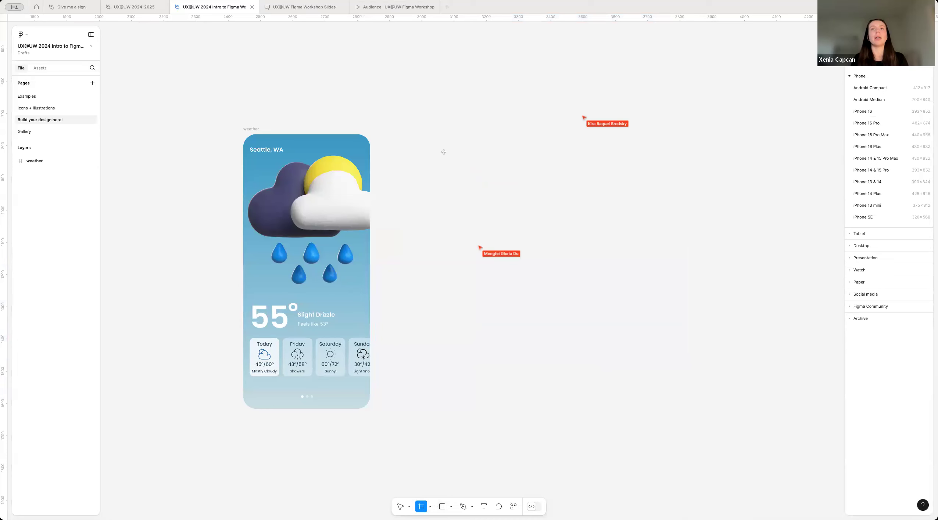
{"action": "left_click_drag", "start_coordinate": [434, 134], "coordinate": [558, 373]}
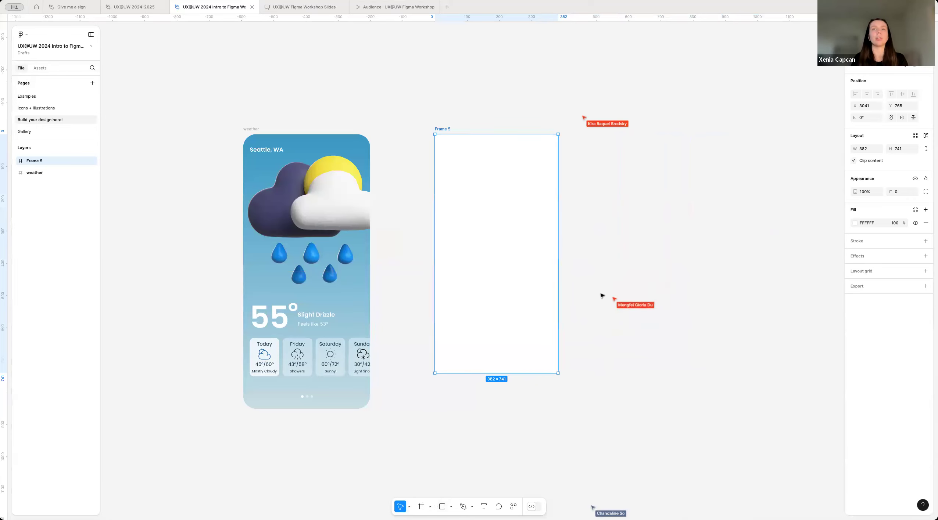
{"action": "left_click", "coordinate": [658, 106]}
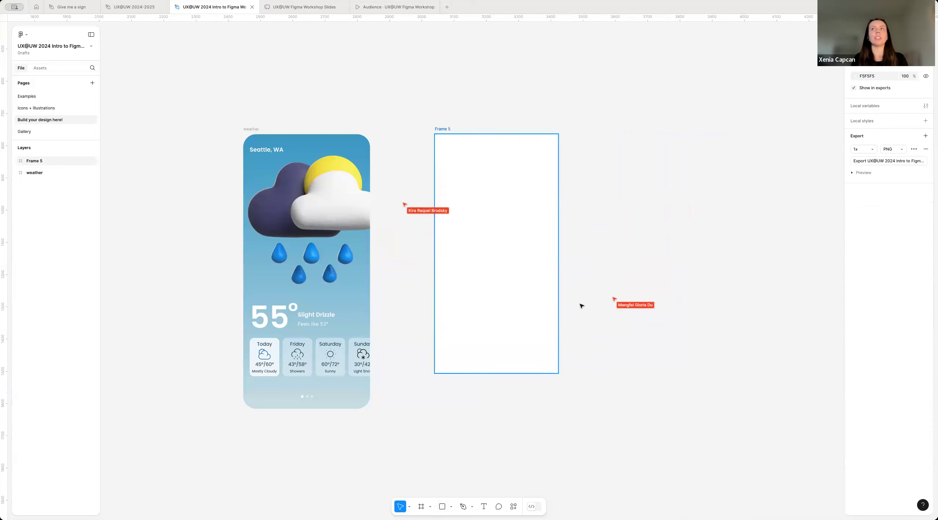
{"action": "left_click", "coordinate": [499, 253]}
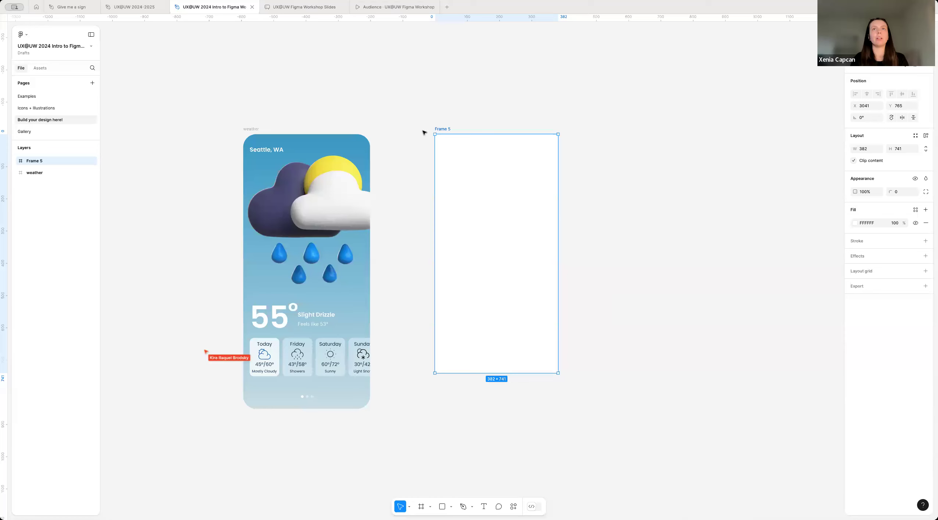
{"action": "key", "text": "Delete"}
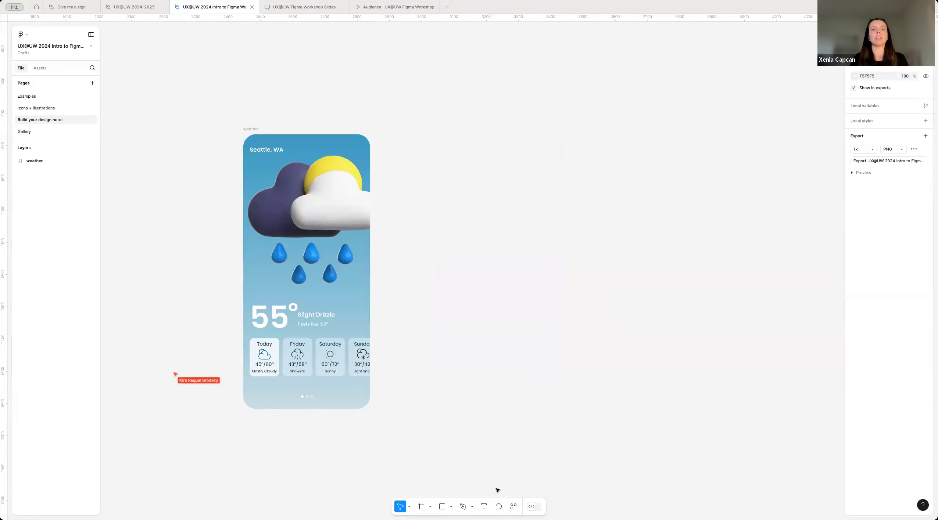
Step: Add a frame with the iPhone 16 preset beside the Seattle weather frame
{"action": "left_click", "coordinate": [420, 508]}
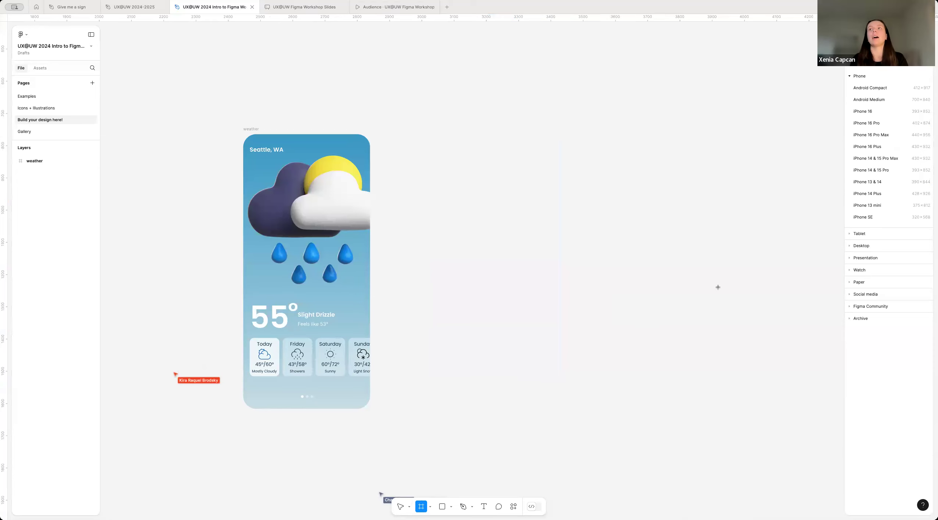
{"action": "scroll", "coordinate": [509, 257], "scroll_direction": "up", "scroll_amount": 3}
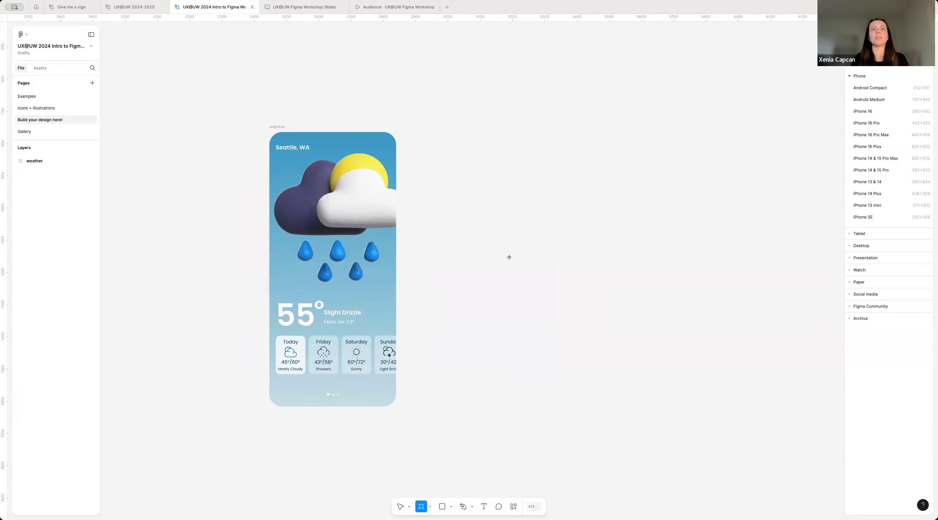
{"action": "scroll", "coordinate": [509, 258], "scroll_direction": "down", "scroll_amount": 1}
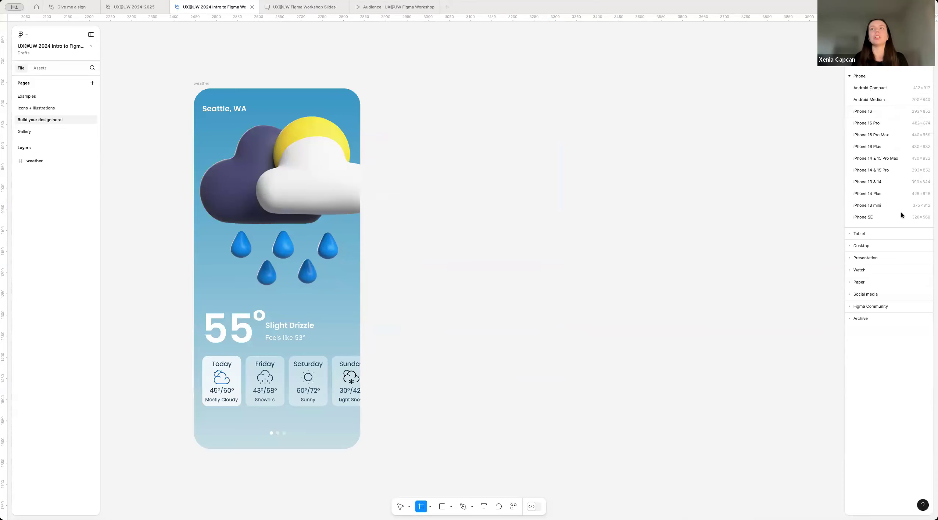
{"action": "left_click", "coordinate": [870, 111]}
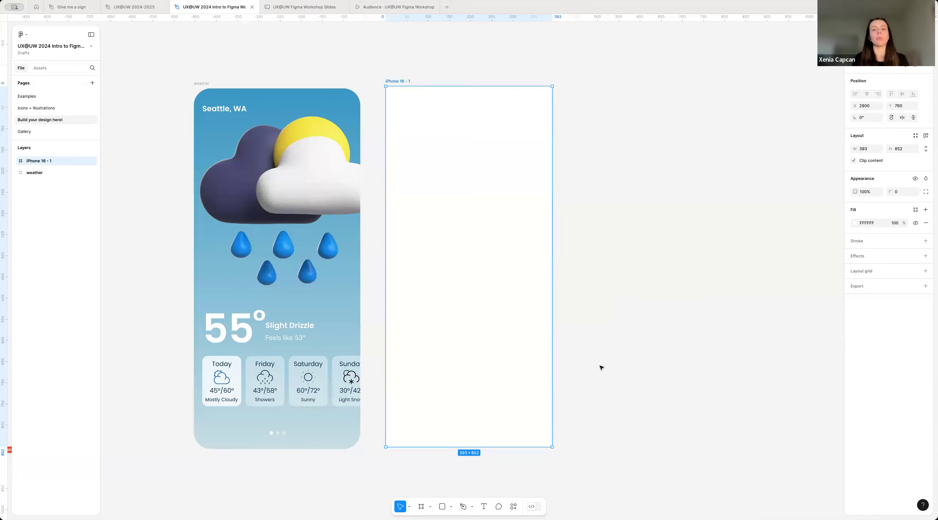
{"action": "left_click", "coordinate": [679, 284]}
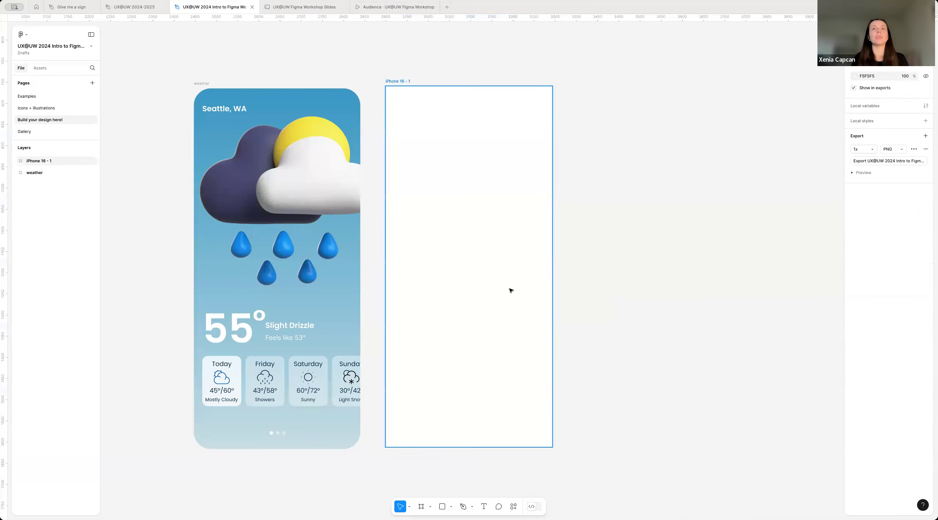
Step: Rename the new iPhone 16 frame with the designer's first name followed by "weather"
{"action": "scroll", "coordinate": [539, 262], "scroll_direction": "left", "scroll_amount": 1}
{"action": "scroll", "coordinate": [539, 262], "scroll_direction": "up", "scroll_amount": 1}
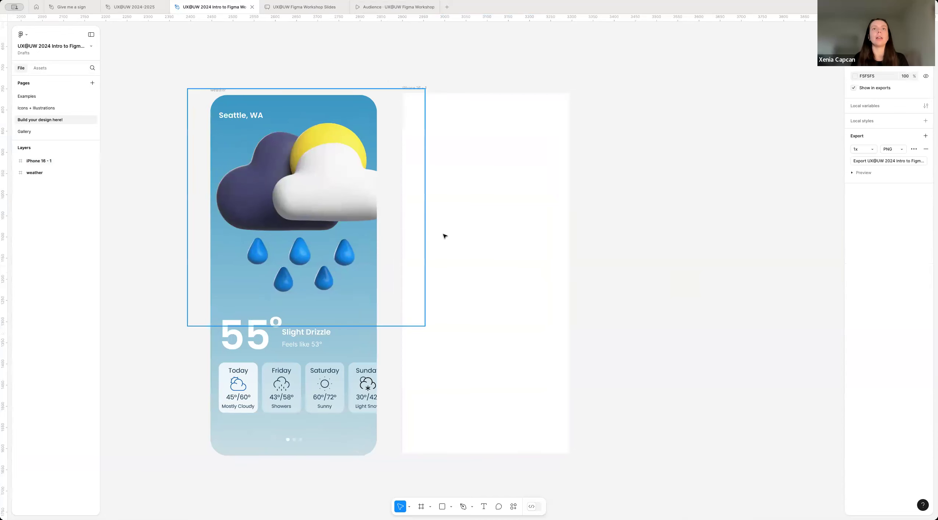
{"action": "scroll", "coordinate": [444, 236], "scroll_direction": "left", "scroll_amount": 1}
{"action": "scroll", "coordinate": [444, 236], "scroll_direction": "up", "scroll_amount": 1}
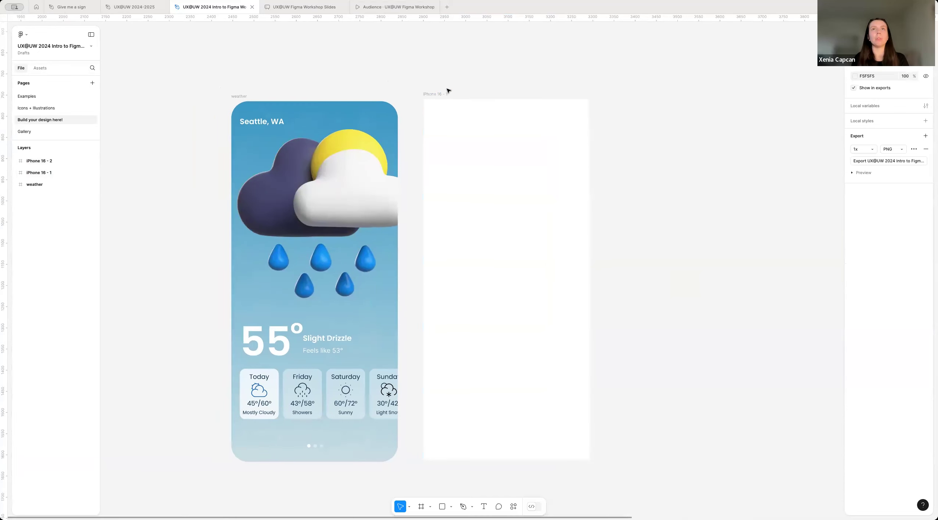
{"action": "scroll", "coordinate": [448, 90], "scroll_direction": "up", "scroll_amount": 2}
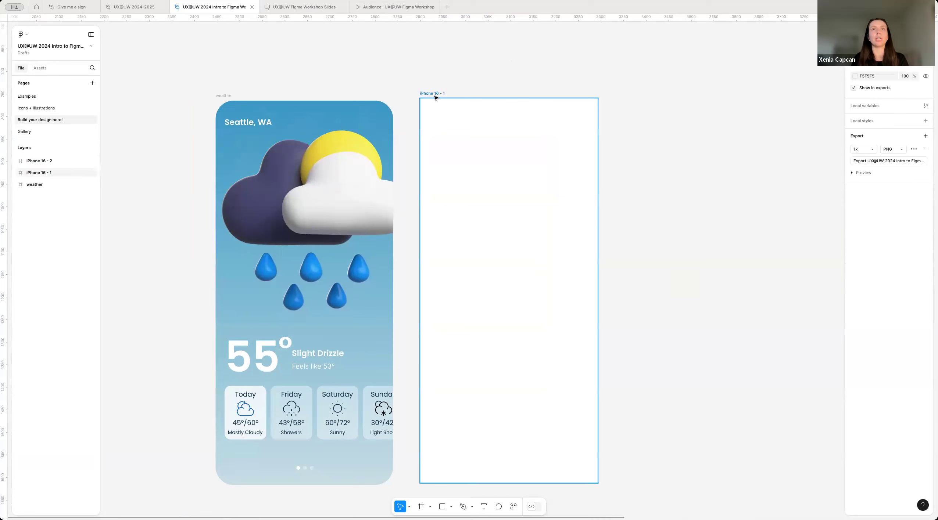
{"action": "double_click", "coordinate": [433, 93]}
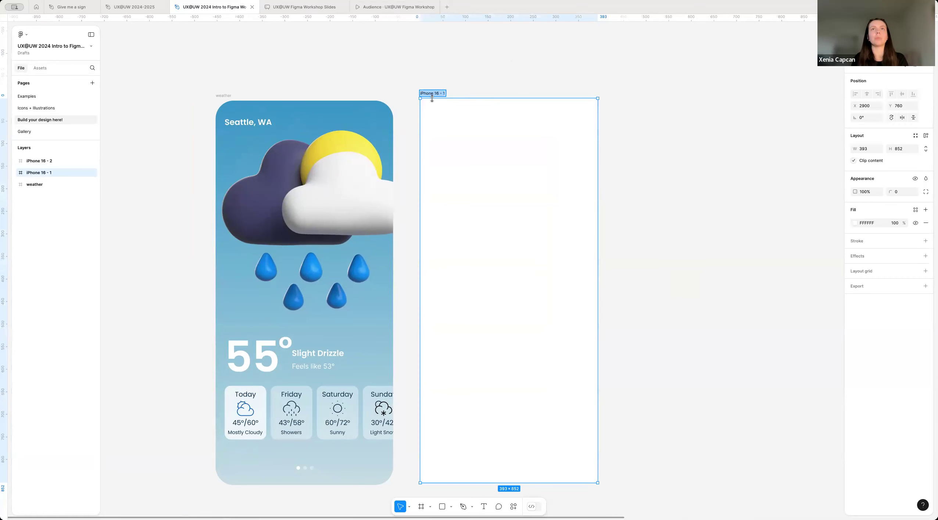
{"action": "key", "text": "BackSpace"}
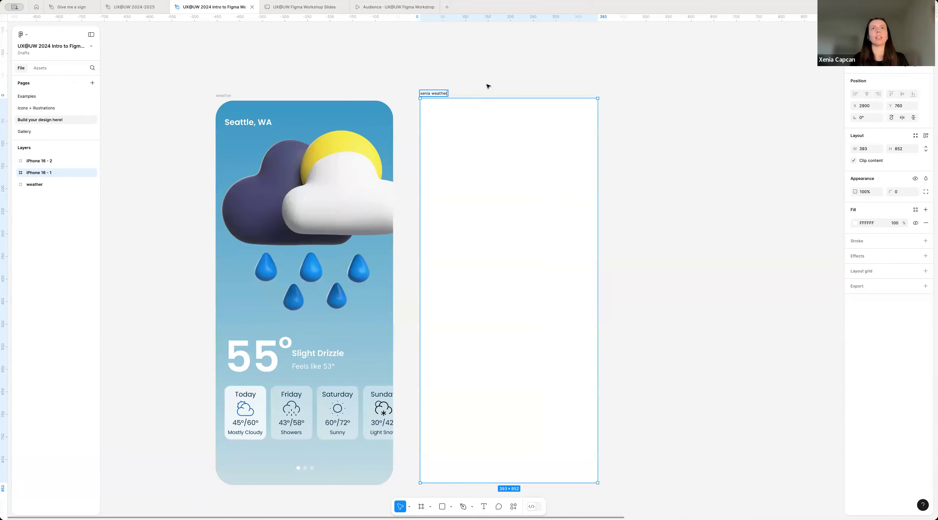
{"action": "left_click", "coordinate": [463, 83]}
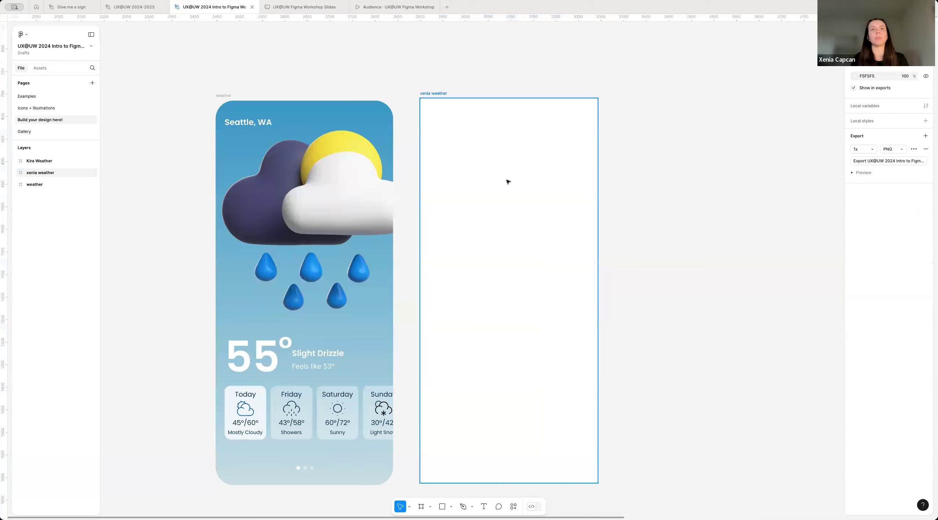
Step: Move the blank iPhone frame farther away from the Seattle weather frame, to about X 2955, Y 758
{"action": "scroll", "coordinate": [491, 308], "scroll_direction": "right", "scroll_amount": 2}
{"action": "scroll", "coordinate": [492, 308], "scroll_direction": "down", "scroll_amount": 1}
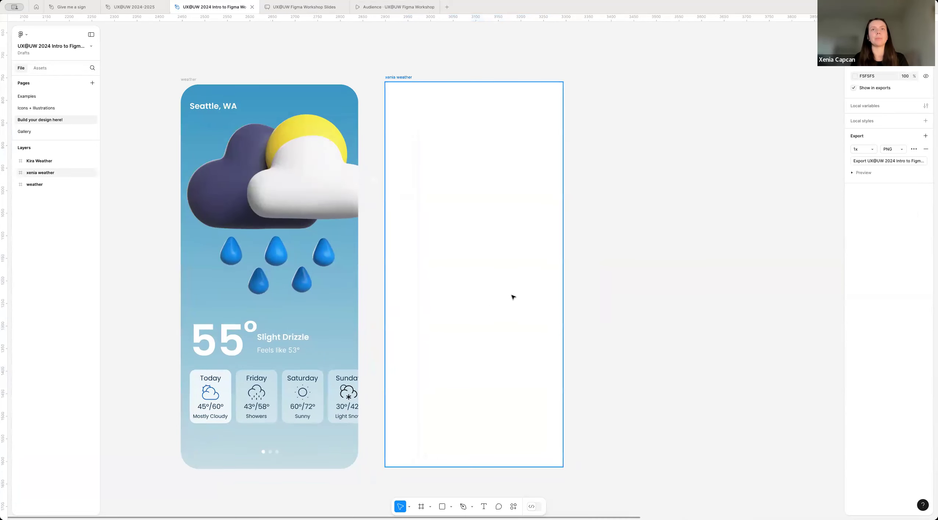
{"action": "scroll", "coordinate": [513, 297], "scroll_direction": "down", "scroll_amount": 1}
{"action": "left_click", "coordinate": [497, 301]}
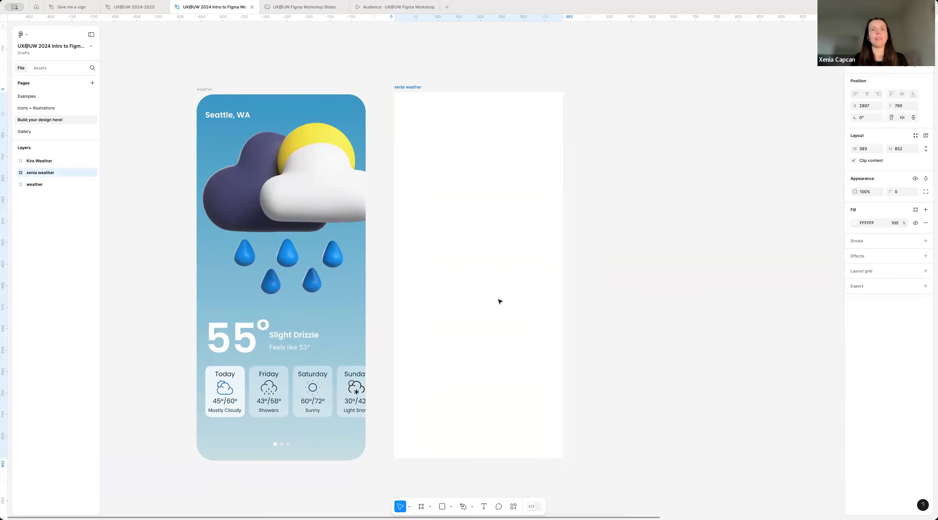
{"action": "left_click_drag", "start_coordinate": [470, 268], "coordinate": [500, 270]}
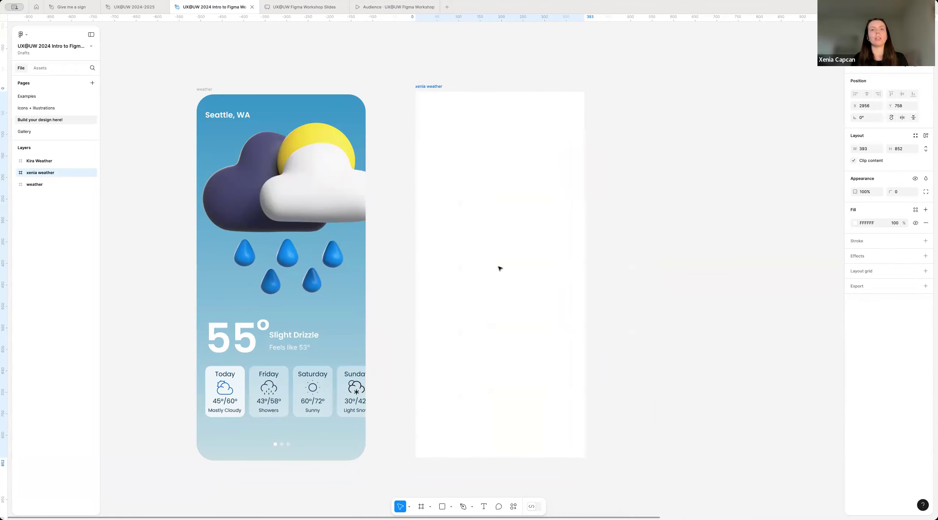
{"action": "left_click", "coordinate": [704, 237]}
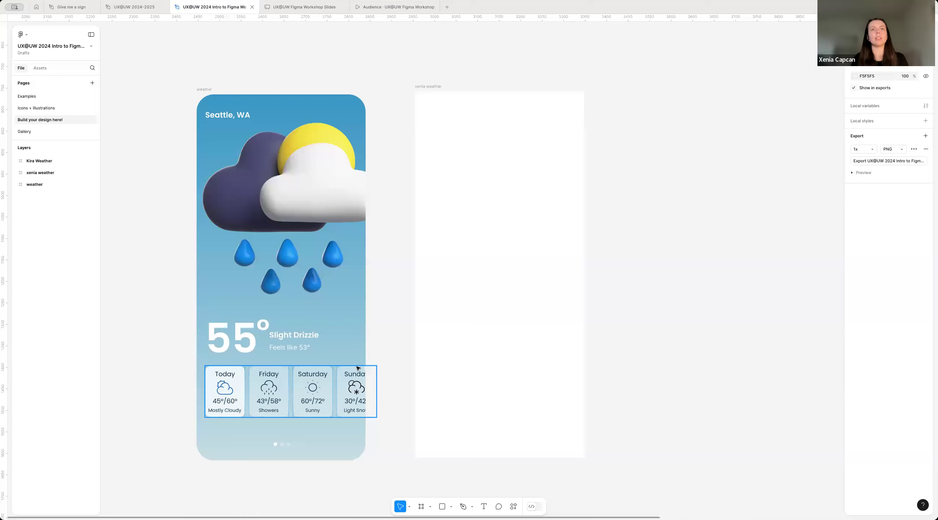
Step: Open the fill color settings of the blank iPhone frame
{"action": "scroll", "coordinate": [398, 378], "scroll_direction": "down", "scroll_amount": 2, "text": "ctrl"}
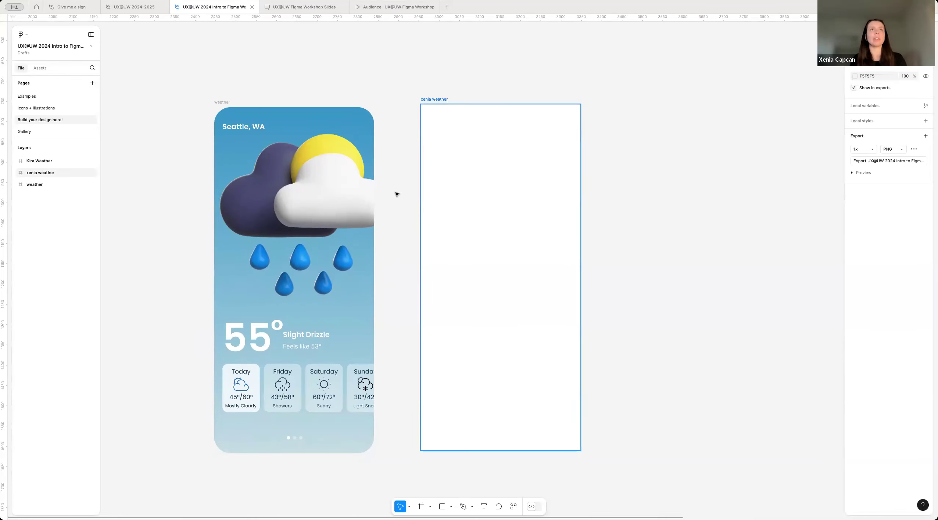
{"action": "left_click", "coordinate": [441, 100]}
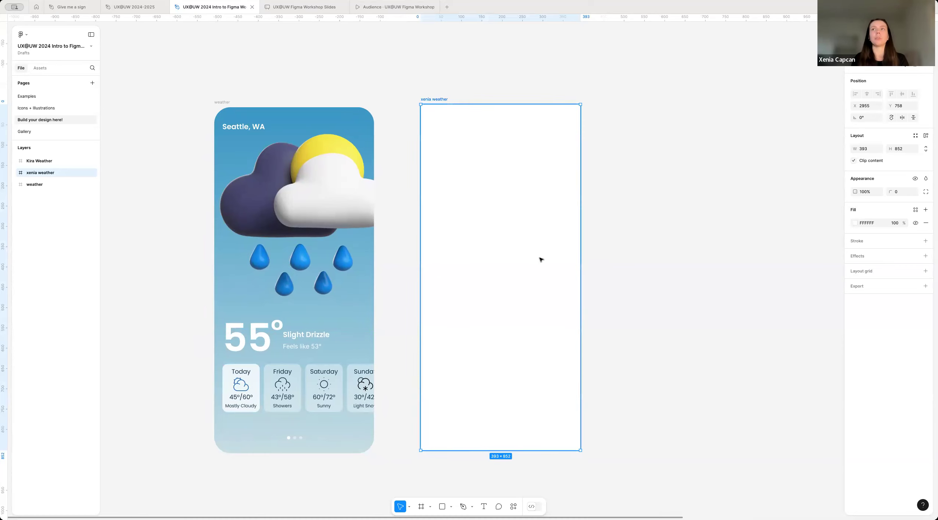
{"action": "left_click", "coordinate": [586, 162]}
{"action": "left_click", "coordinate": [427, 100]}
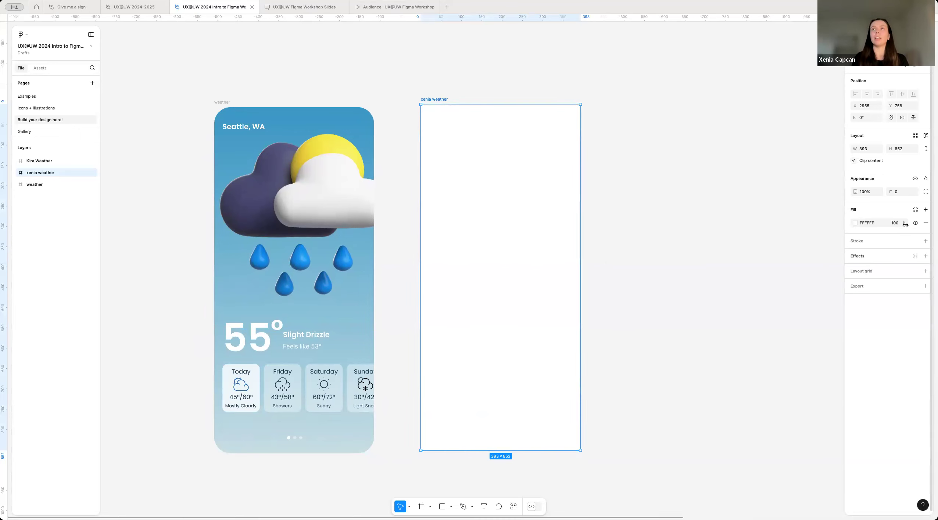
{"action": "left_click", "coordinate": [853, 222]}
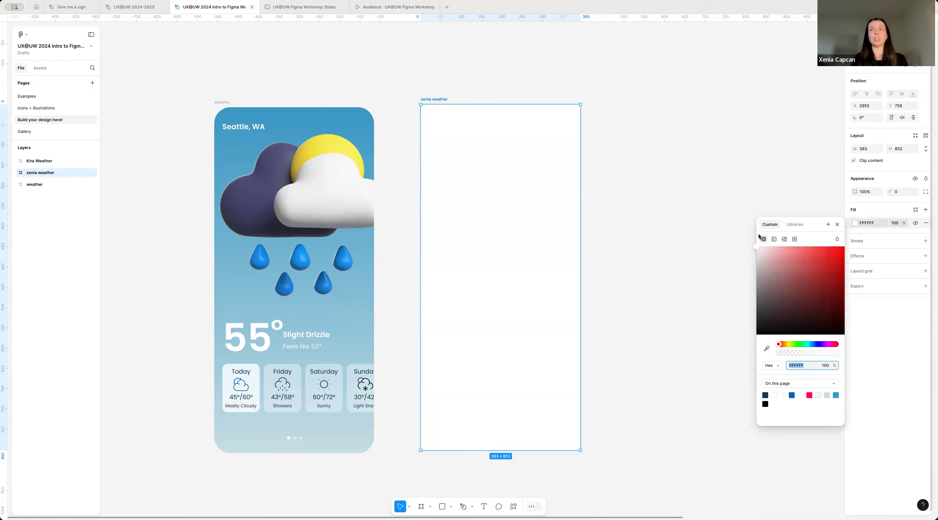
Step: Try a solid red FF0000 fill on the frame, return it to white, and try the image and video fill types
{"action": "left_click_drag", "start_coordinate": [803, 291], "coordinate": [859, 246]}
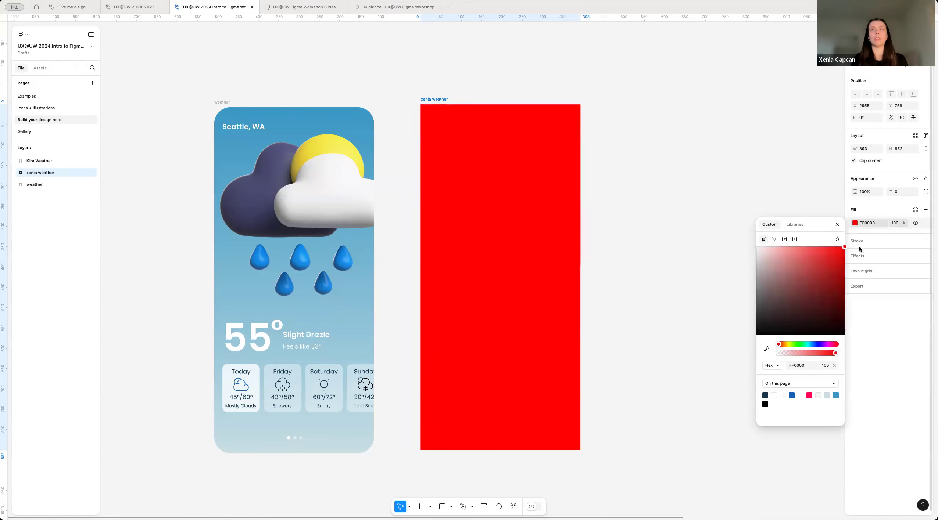
{"action": "left_click_drag", "start_coordinate": [714, 245], "coordinate": [716, 245]}
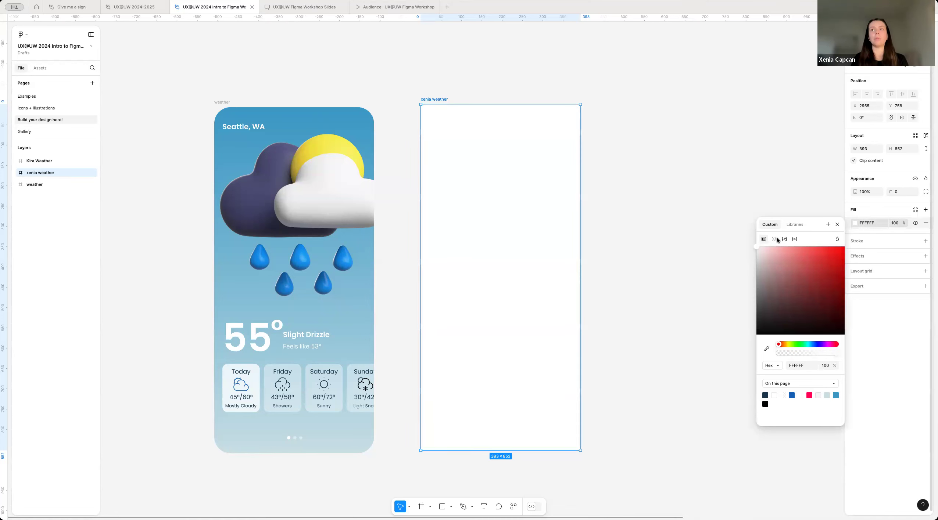
{"action": "left_click", "coordinate": [775, 238]}
{"action": "left_click", "coordinate": [784, 239]}
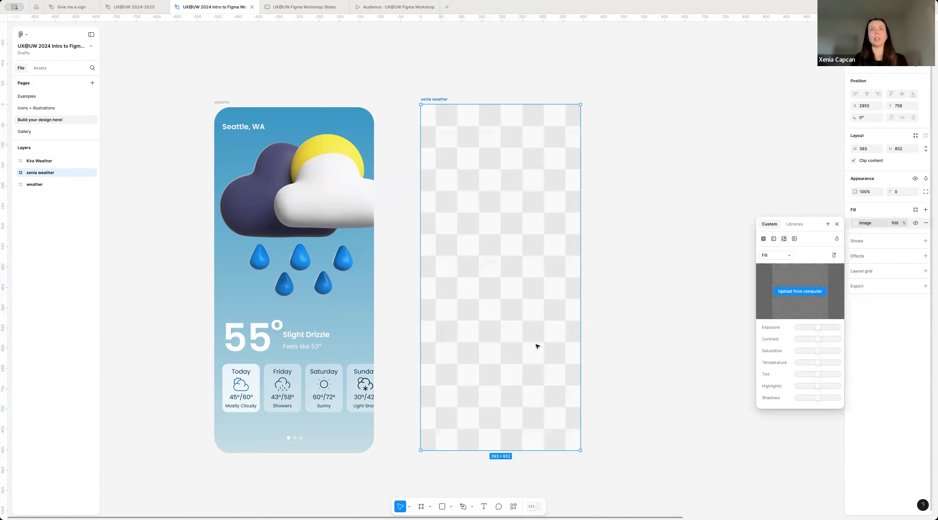
{"action": "left_click", "coordinate": [795, 240]}
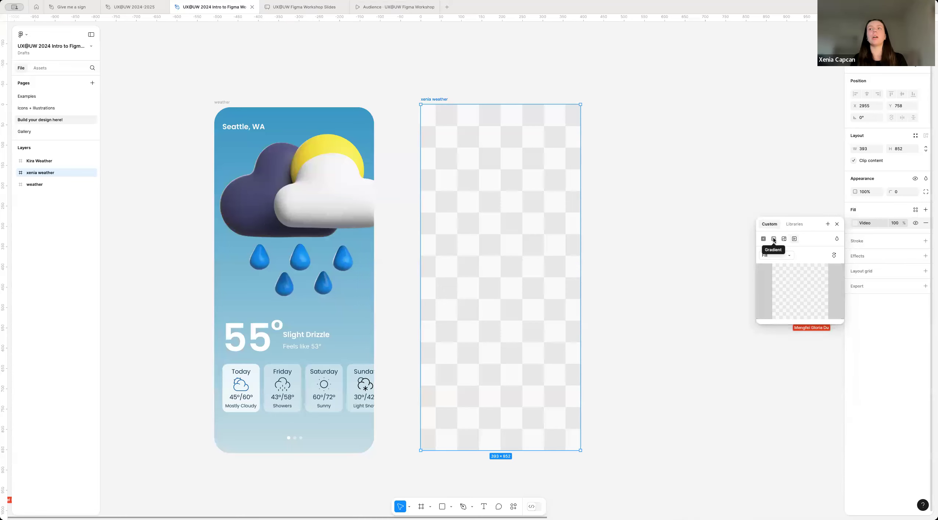
Step: Give the blank frame a vertical linear gradient fill and try out other positions for its handles
{"action": "left_click", "coordinate": [773, 240]}
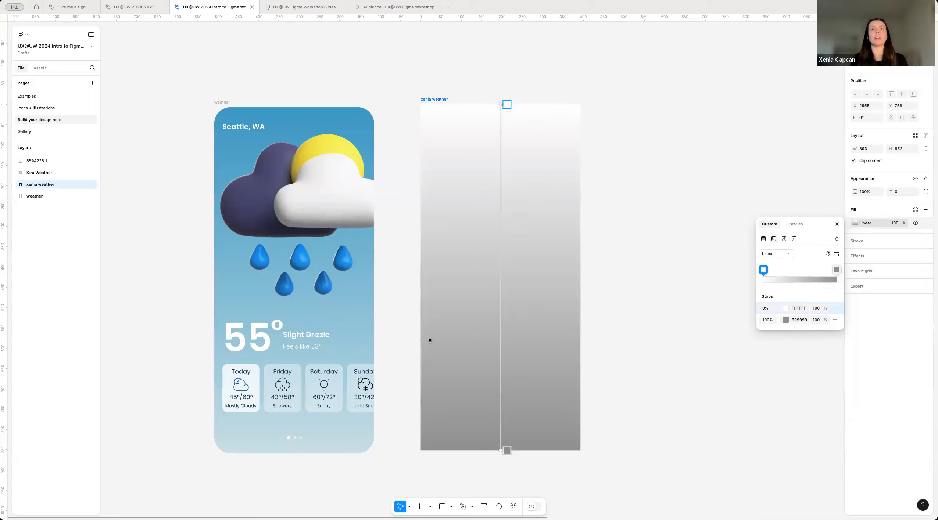
{"action": "left_click_drag", "start_coordinate": [500, 105], "coordinate": [465, 192]}
{"action": "left_click_drag", "start_coordinate": [539, 234], "coordinate": [500, 104]}
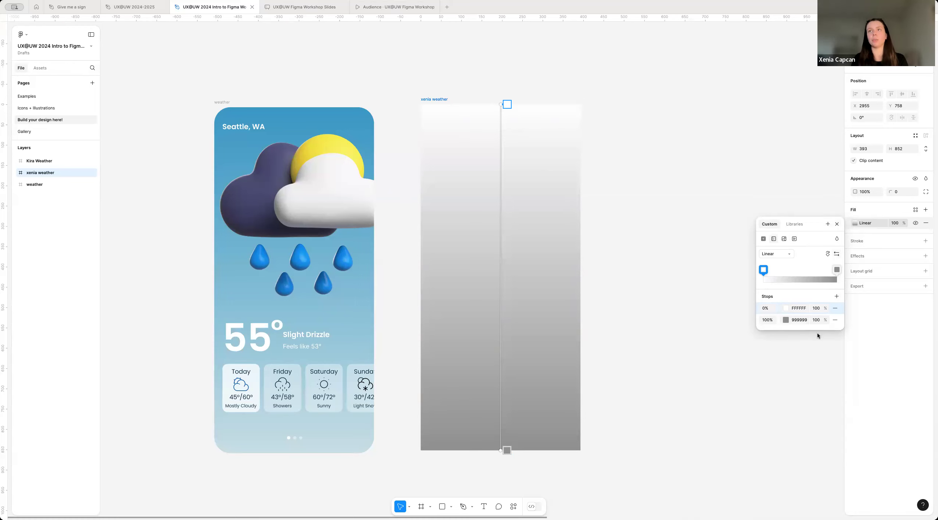
Step: Set the gradient's 0% stop to 44A2CB by sampling the blue at the top of the Seattle weather frame
{"action": "left_click", "coordinate": [785, 307]}
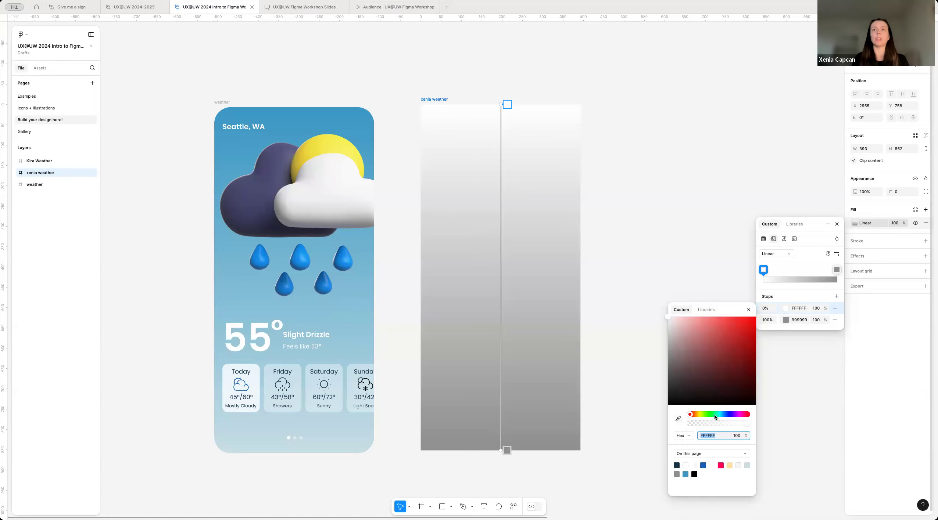
{"action": "left_click", "coordinate": [678, 420]}
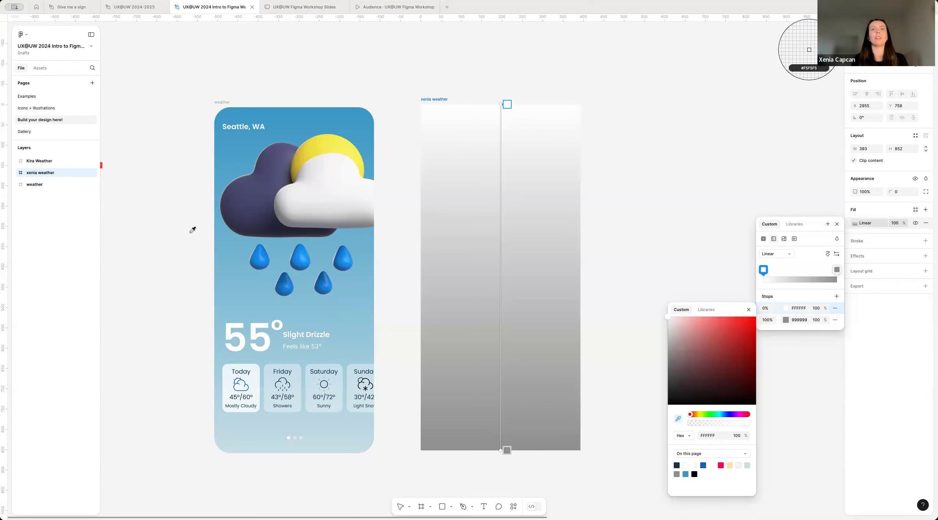
{"action": "left_click", "coordinate": [361, 106]}
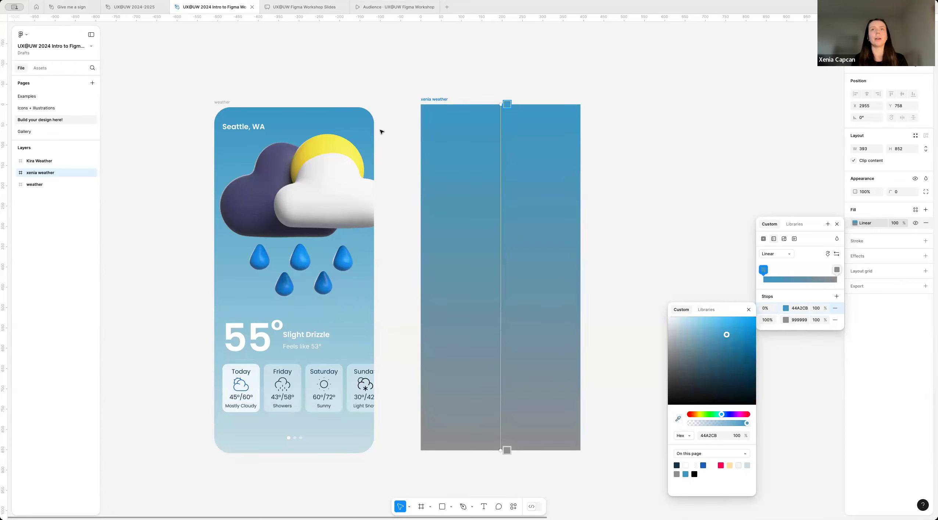
Step: Set the gradient's 100% stop to CEE2E6 by sampling the pale blue at the bottom of the Seattle weather frame
{"action": "left_click", "coordinate": [506, 450]}
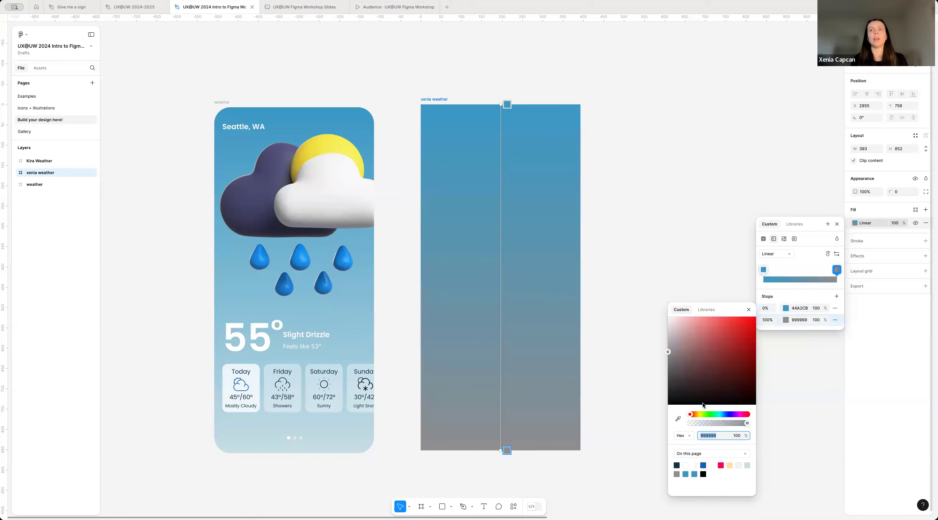
{"action": "left_click", "coordinate": [678, 419]}
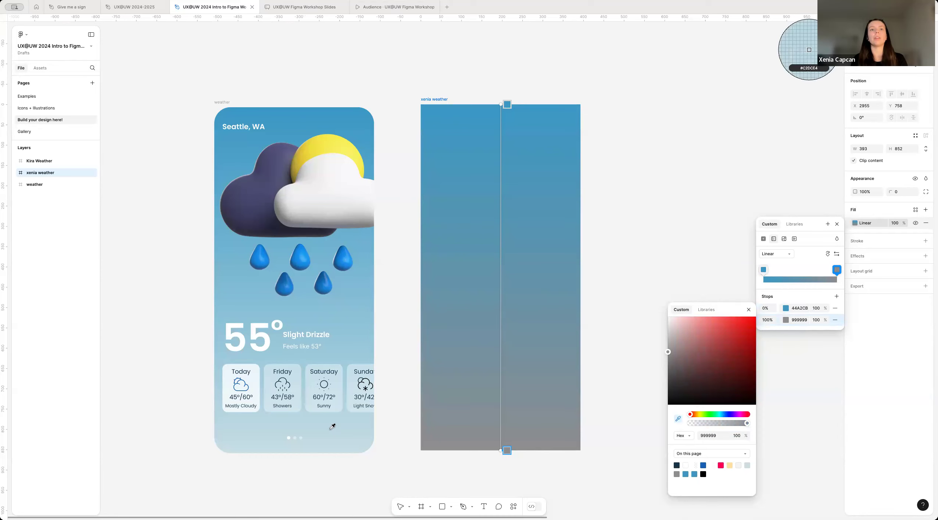
{"action": "left_click", "coordinate": [351, 450]}
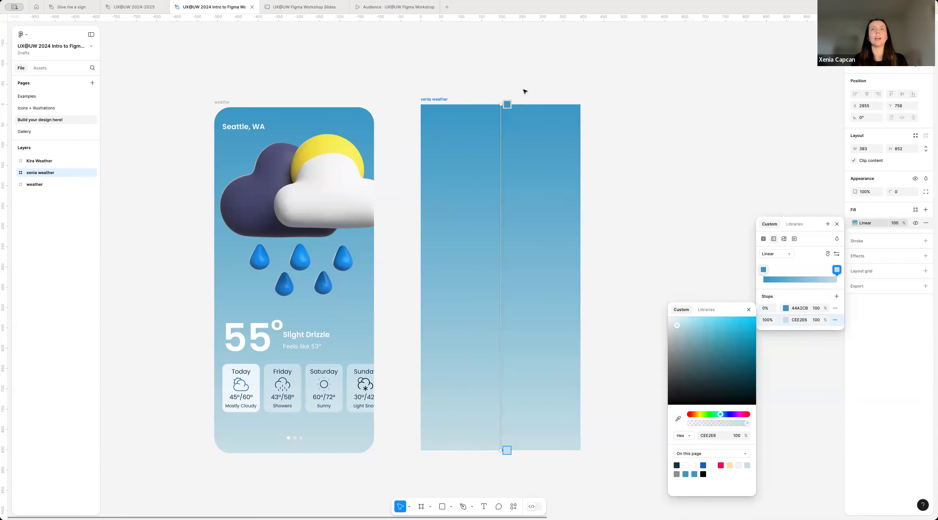
Step: Try moving a gradient handle and undo it, try the radial and angular gradient types, and return to linear
{"action": "left_click_drag", "start_coordinate": [498, 270], "coordinate": [510, 113]}
{"action": "key", "text": "super+z"}
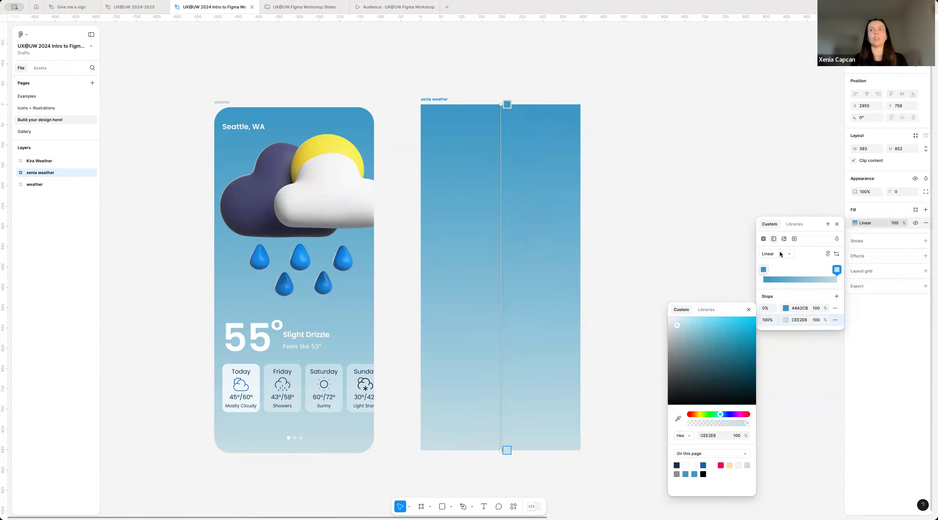
{"action": "left_click", "coordinate": [780, 254]}
{"action": "left_click", "coordinate": [779, 263]}
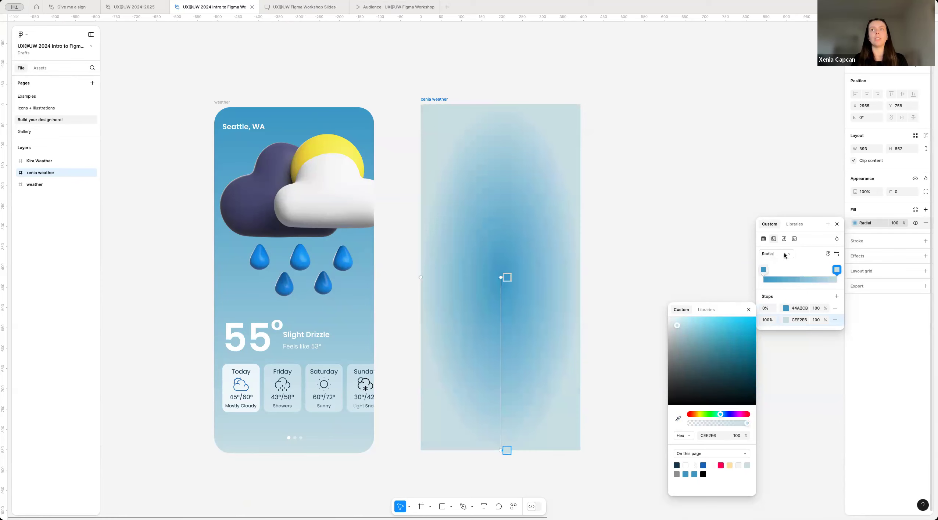
{"action": "left_click", "coordinate": [784, 255]}
{"action": "left_click", "coordinate": [780, 262]}
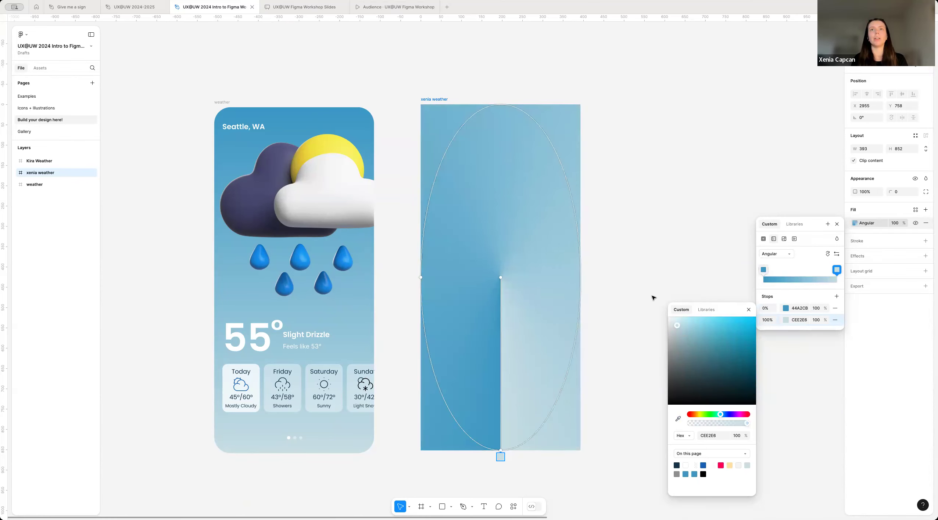
{"action": "left_click", "coordinate": [775, 254]}
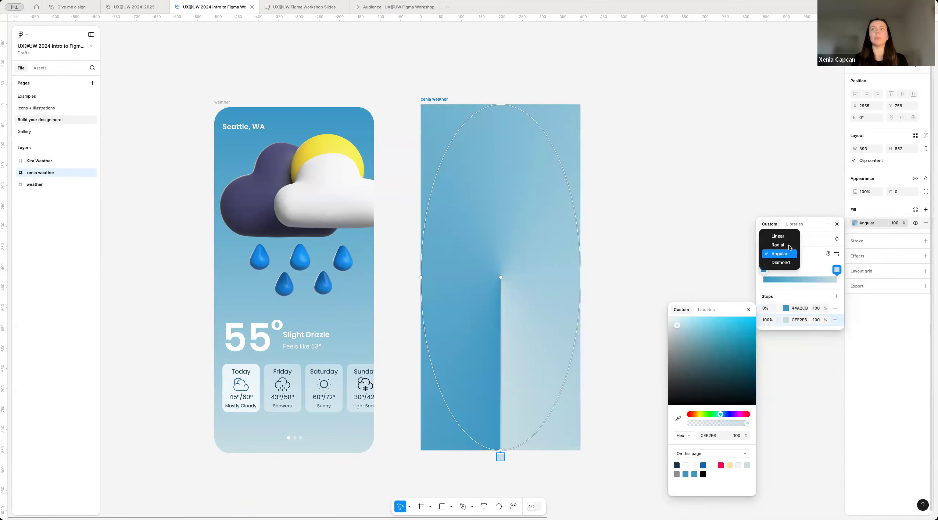
{"action": "left_click", "coordinate": [787, 239]}
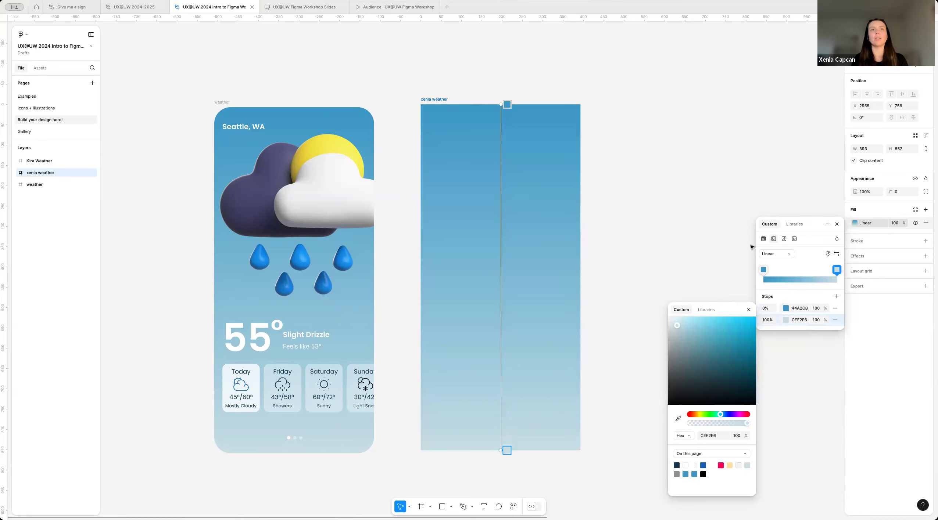
Step: Close the fill settings and deselect the gradient frame
{"action": "left_click", "coordinate": [837, 224]}
{"action": "left_click", "coordinate": [762, 191]}
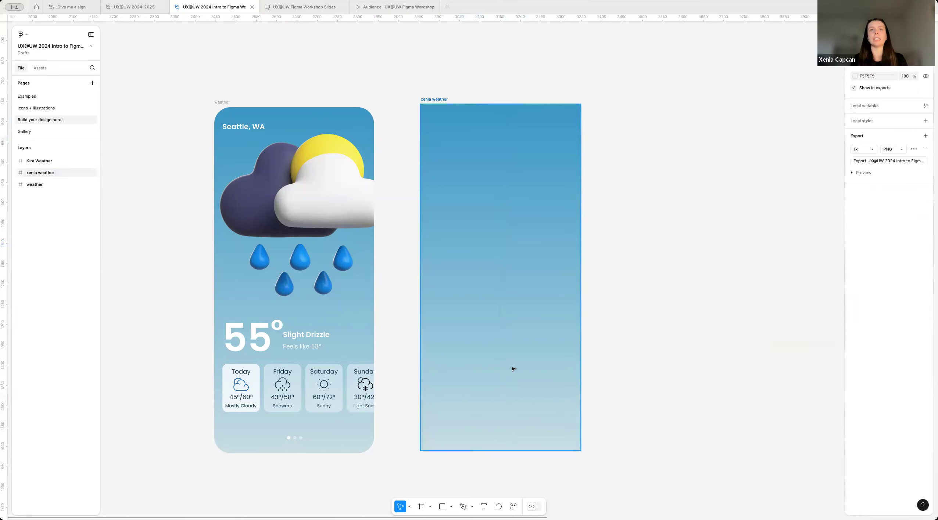
{"action": "scroll", "coordinate": [431, 100], "scroll_direction": "left", "scroll_amount": 1}
{"action": "scroll", "coordinate": [500, 239], "scroll_direction": "down", "scroll_amount": 1}
{"action": "left_click", "coordinate": [533, 320]}
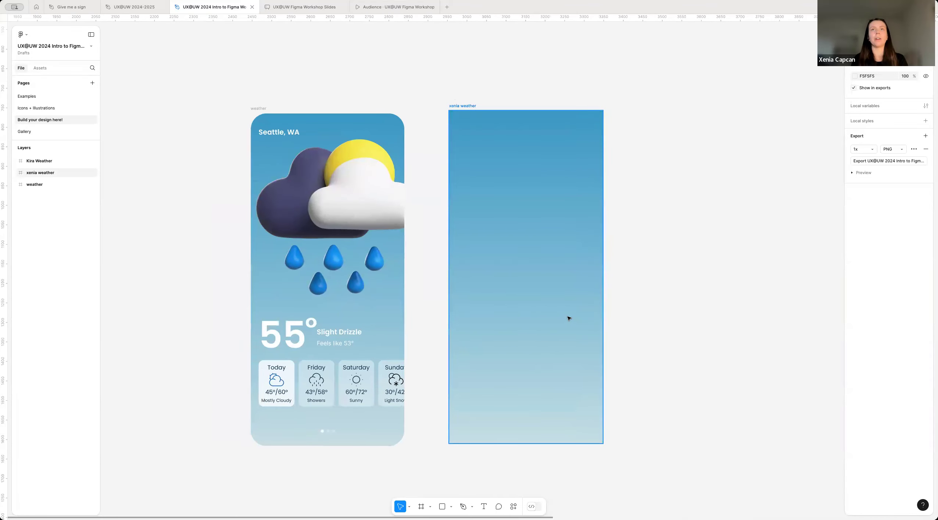
{"action": "scroll", "coordinate": [517, 264], "scroll_direction": "down", "scroll_amount": 1}
{"action": "scroll", "coordinate": [517, 264], "scroll_direction": "up", "scroll_amount": 1}
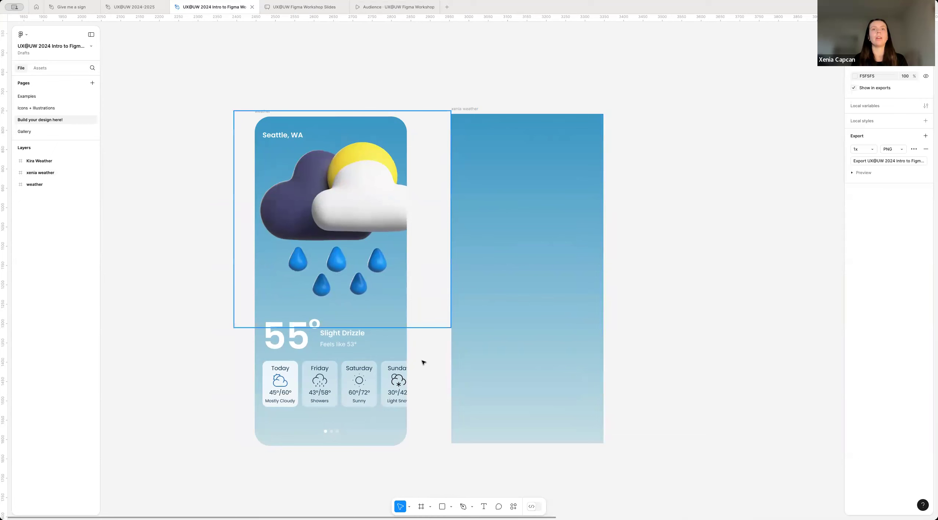
Step: On the Icons + illustrations page, copy the 3D sun, clouds and raindrops illustration from the Components section
{"action": "left_click", "coordinate": [54, 108]}
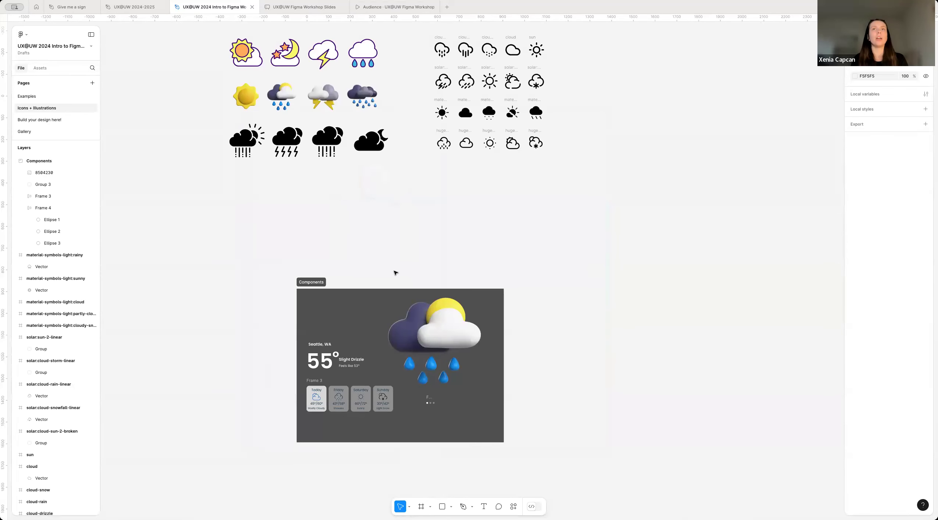
{"action": "scroll", "coordinate": [395, 272], "scroll_direction": "up", "scroll_amount": 1}
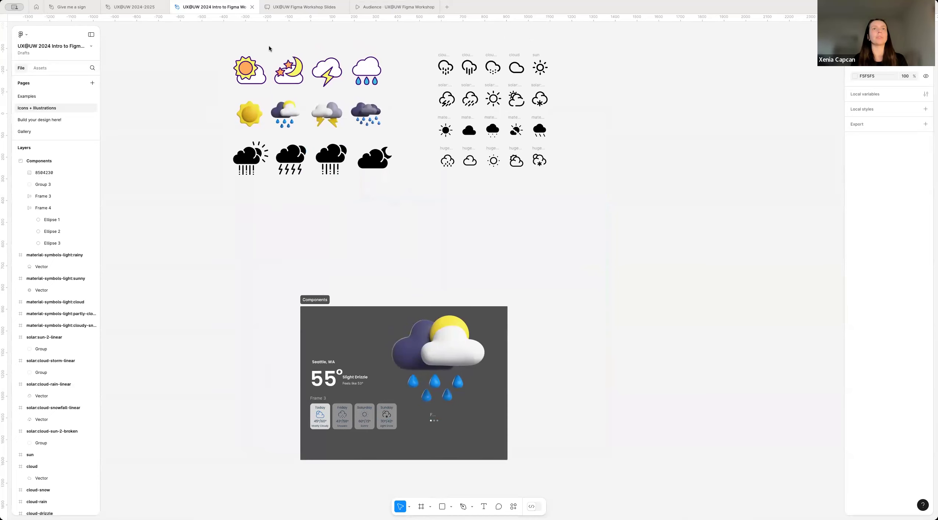
{"action": "scroll", "coordinate": [388, 275], "scroll_direction": "down", "scroll_amount": 2}
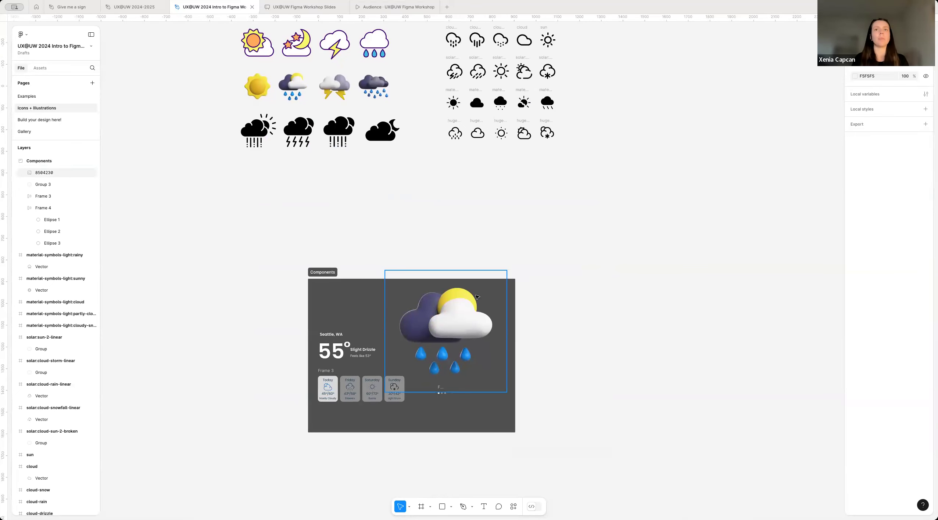
{"action": "left_click", "coordinate": [496, 282]}
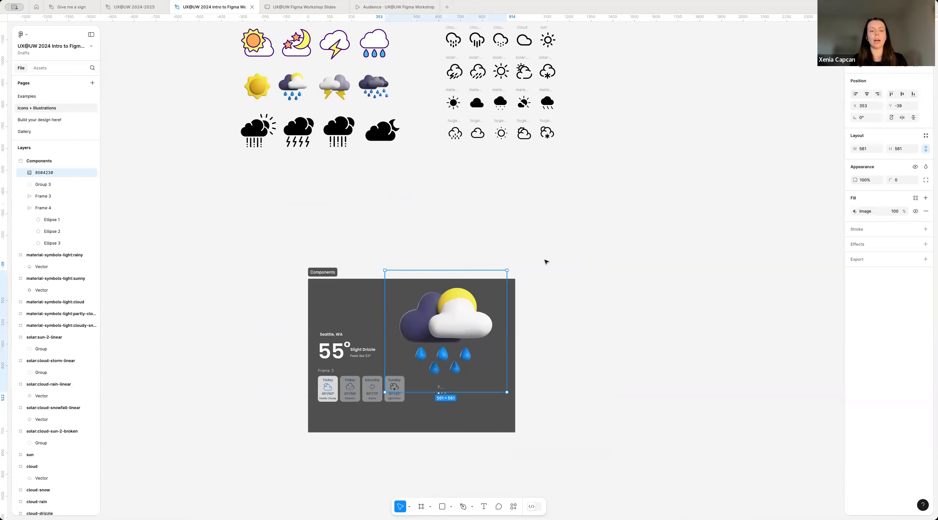
{"action": "left_click", "coordinate": [591, 329]}
{"action": "left_click", "coordinate": [391, 297]}
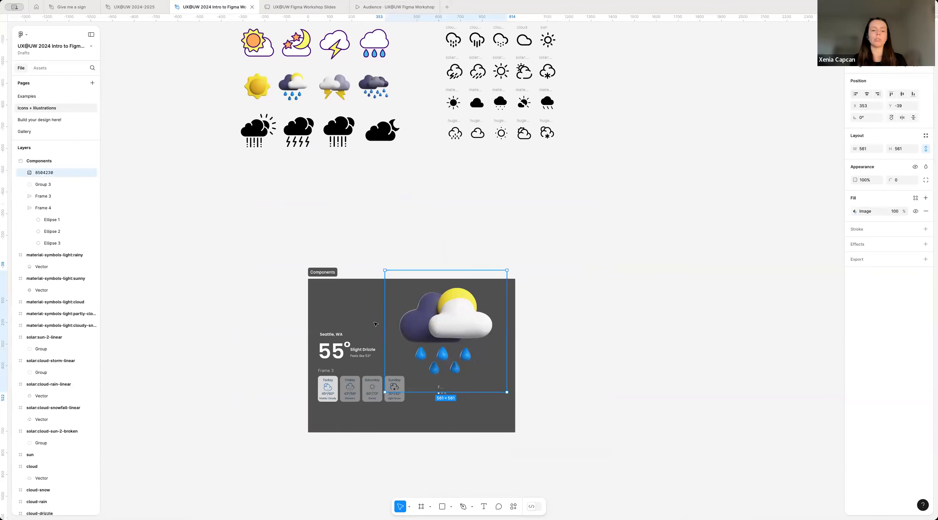
{"action": "left_click", "coordinate": [377, 226]}
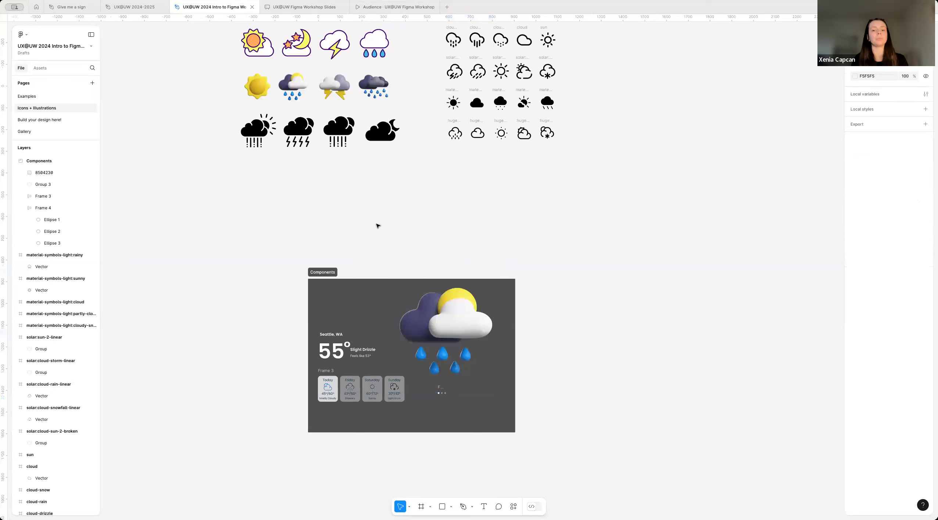
Step: Return to the "Build your design here!" page with the Seattle weather frame and the gradient frame in view
{"action": "left_click", "coordinate": [51, 120]}
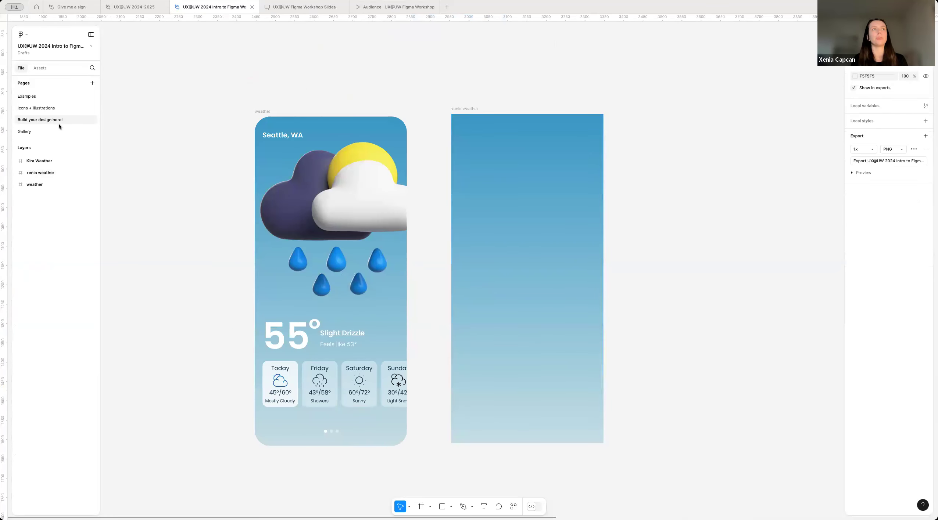
{"action": "scroll", "coordinate": [446, 276], "scroll_direction": "down", "scroll_amount": 5, "text": "ctrl"}
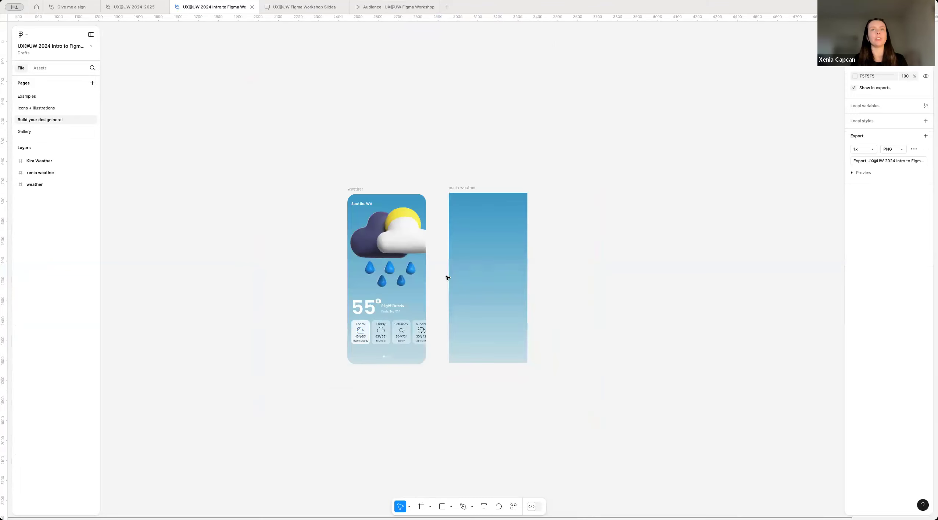
{"action": "scroll", "coordinate": [446, 276], "scroll_direction": "up", "scroll_amount": 4, "text": "ctrl"}
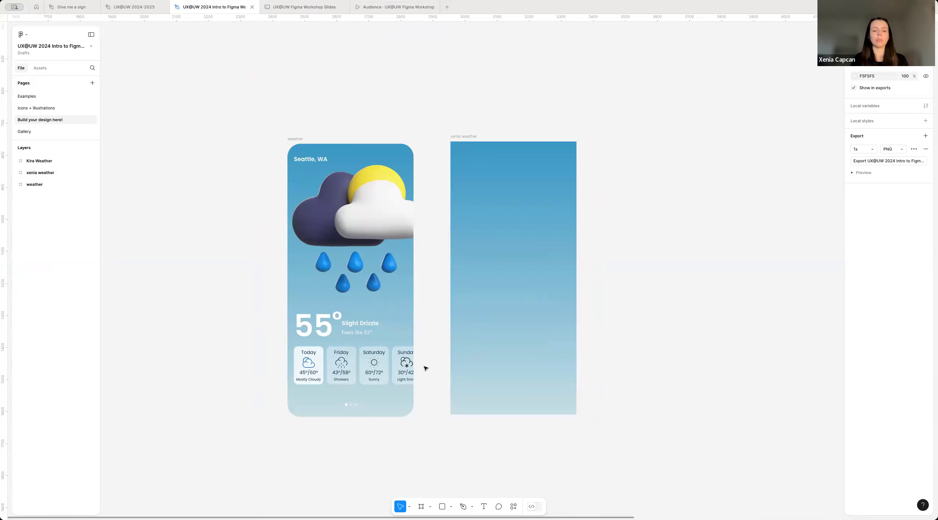
Step: Try pasting the cloud illustration outside the gradient frame and moving it over the frame, and delete that copy
{"action": "key", "text": "ctrl+v"}
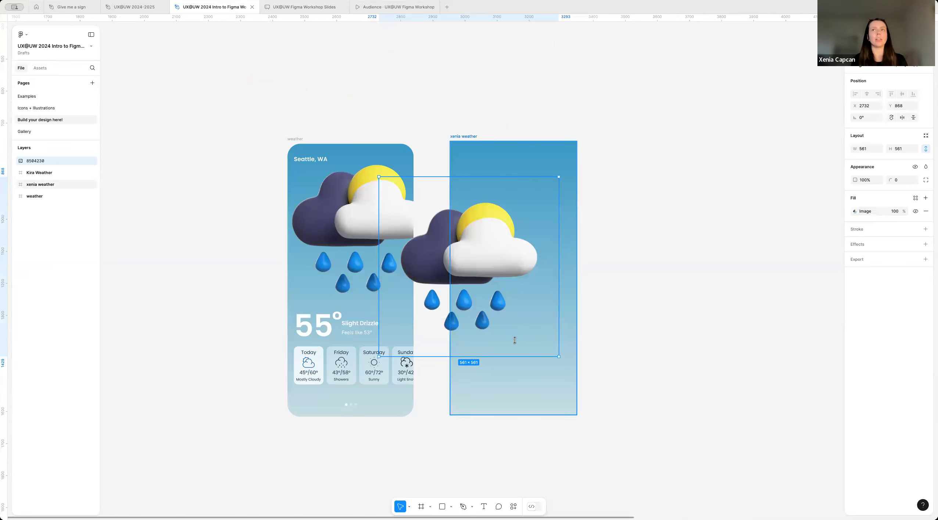
{"action": "scroll", "coordinate": [455, 267], "scroll_direction": "down", "scroll_amount": 1}
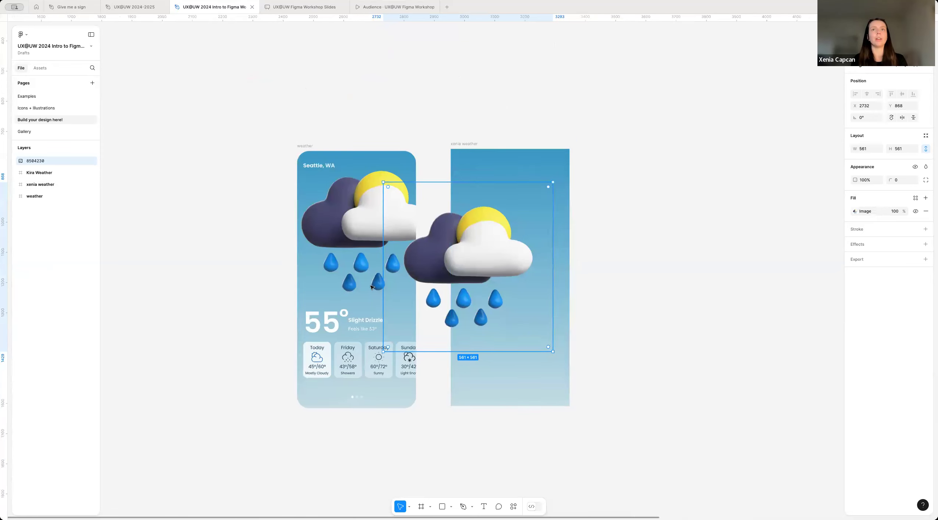
{"action": "left_click_drag", "start_coordinate": [453, 258], "coordinate": [510, 281]}
{"action": "key", "text": "Delete"}
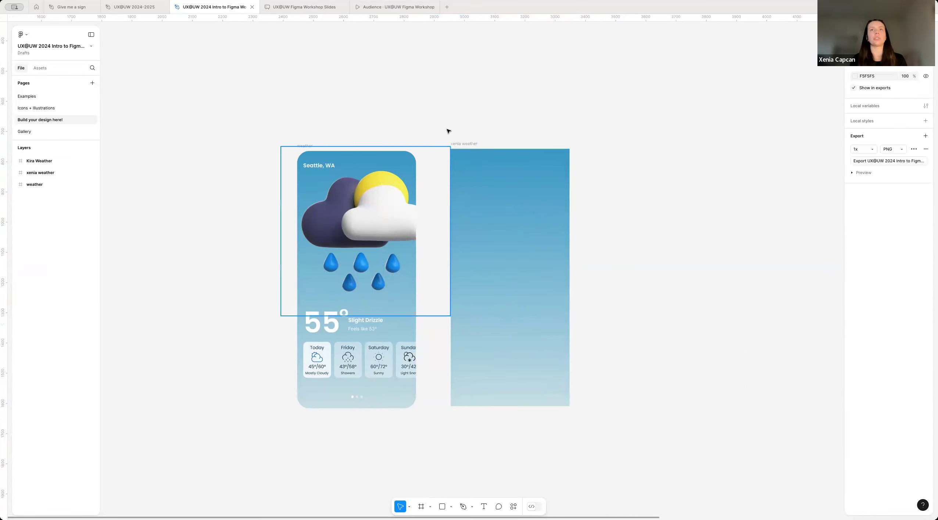
Step: Paste the cloud illustration inside the gradient frame and move it to the upper part at about X -47, Y -10
{"action": "left_click", "coordinate": [466, 153]}
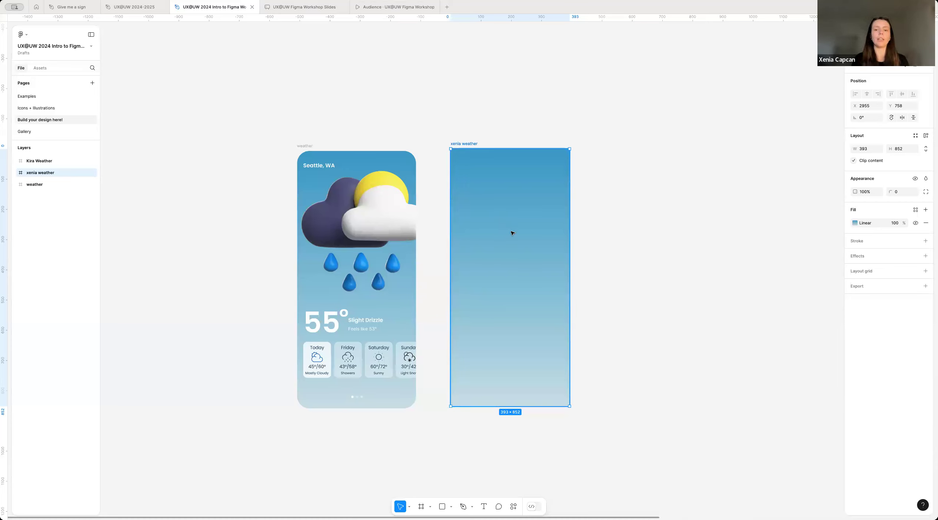
{"action": "key", "text": "ctrl+v"}
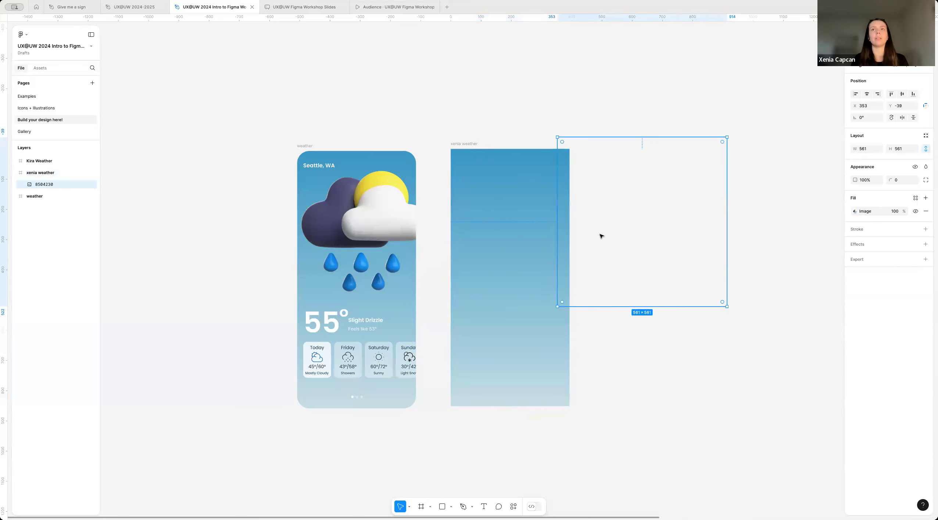
{"action": "left_click_drag", "start_coordinate": [562, 245], "coordinate": [496, 257]}
{"action": "left_click_drag", "start_coordinate": [536, 234], "coordinate": [482, 231]}
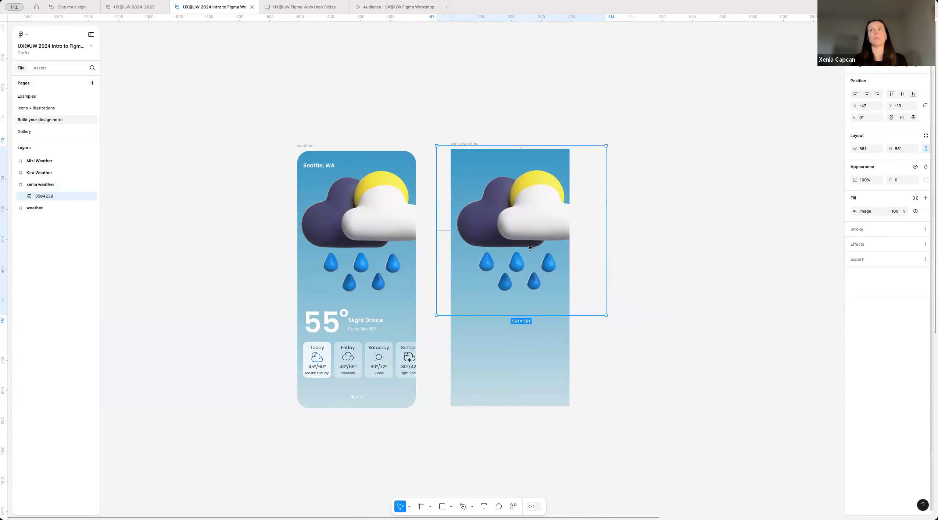
Step: Fine-tune the cloud illustration's position in the frame to X -47, Y -2 to match the reference, and deselect it
{"action": "left_click_drag", "start_coordinate": [557, 218], "coordinate": [559, 218]}
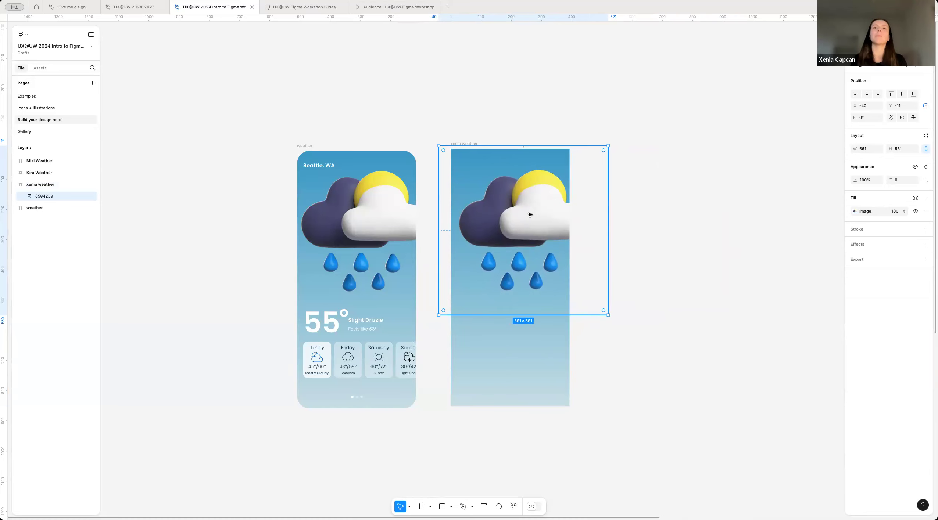
{"action": "left_click_drag", "start_coordinate": [539, 217], "coordinate": [541, 214]}
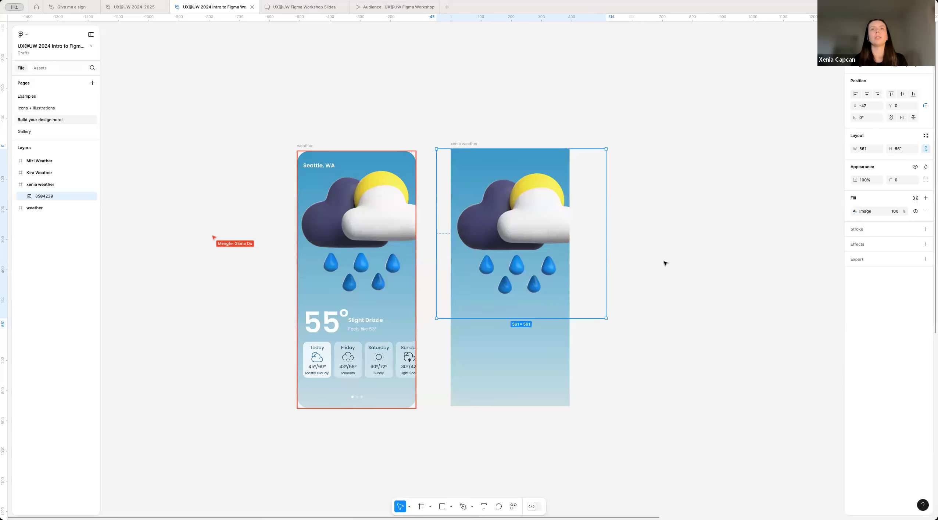
{"action": "key", "text": "Up"}
{"action": "key", "text": "Up"}
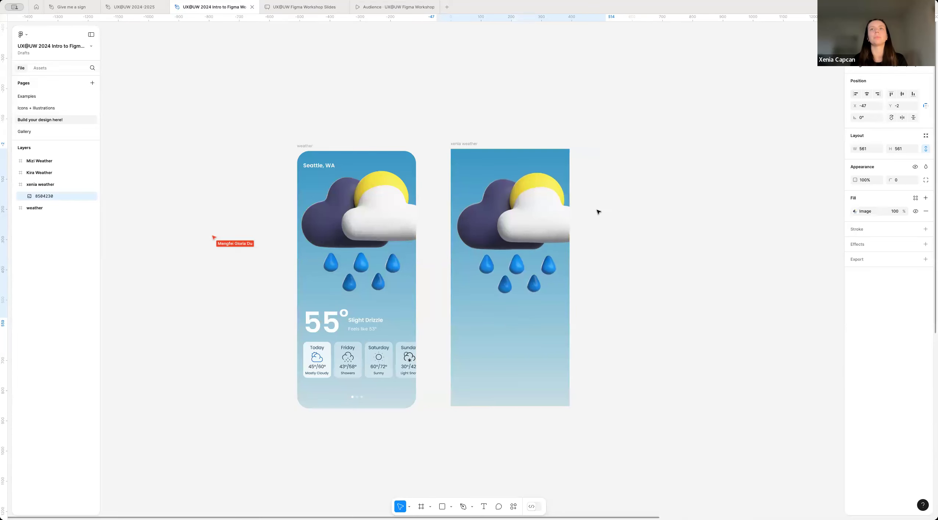
{"action": "left_click", "coordinate": [682, 219]}
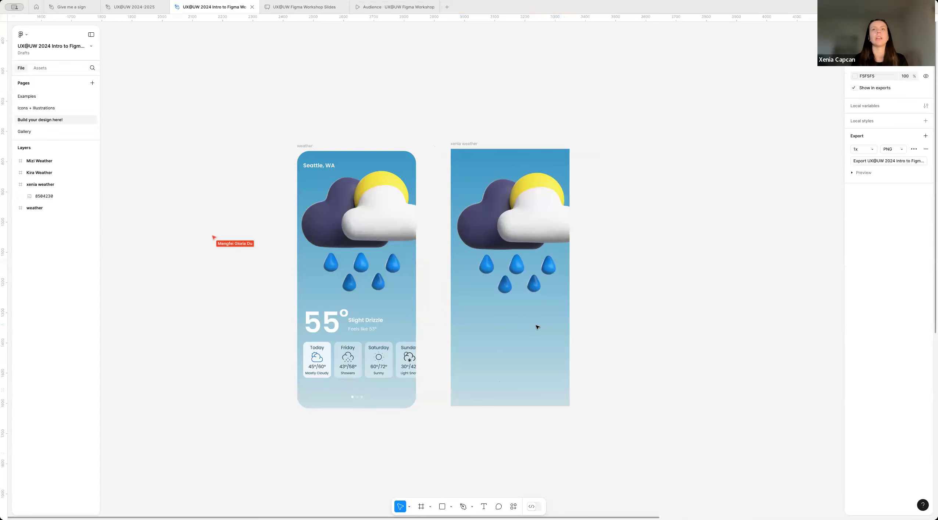
Step: Add the text "Seattle, WA" in the lower part of the gradient frame and nudge it to about X 121, Y 629
{"action": "scroll", "coordinate": [537, 327], "scroll_direction": "up", "scroll_amount": 3}
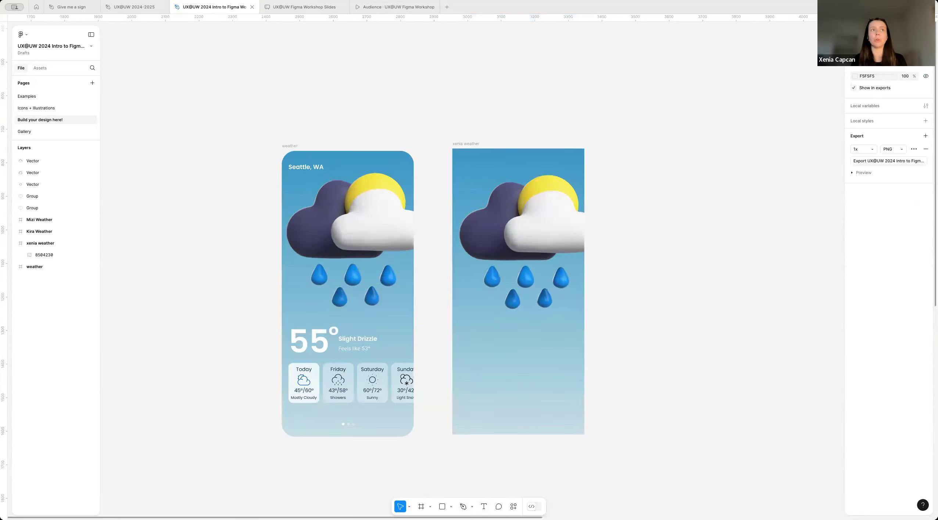
{"action": "left_click", "coordinate": [484, 508]}
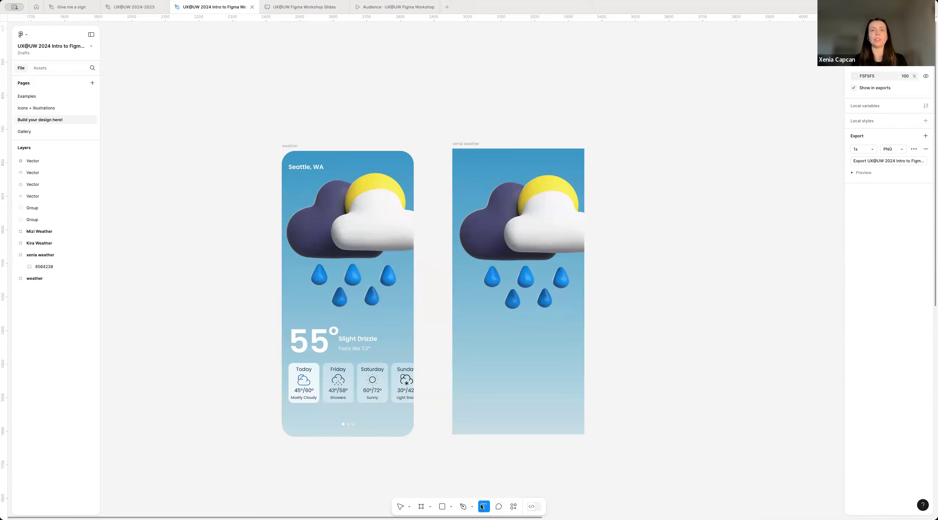
{"action": "scroll", "coordinate": [507, 353], "scroll_direction": "up", "scroll_amount": 3, "text": "ctrl"}
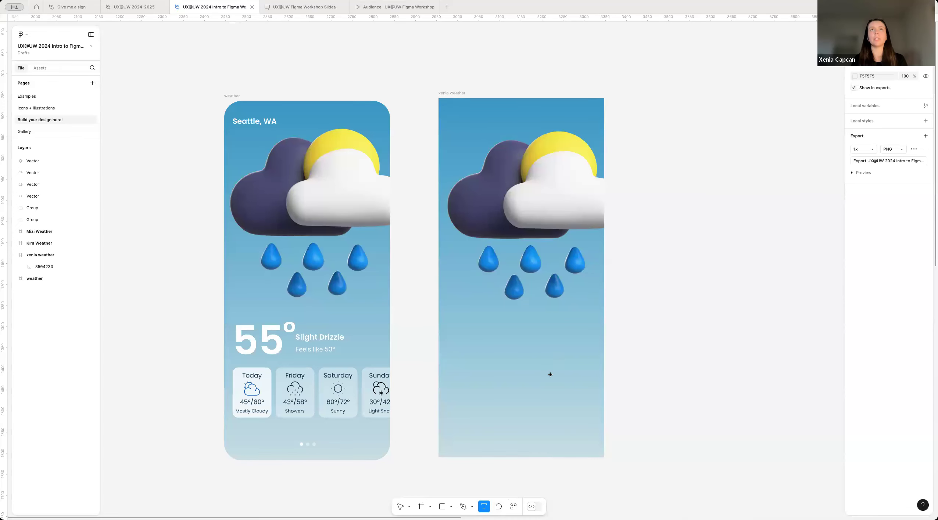
{"action": "scroll", "coordinate": [485, 347], "scroll_direction": "down", "scroll_amount": 2, "text": "ctrl"}
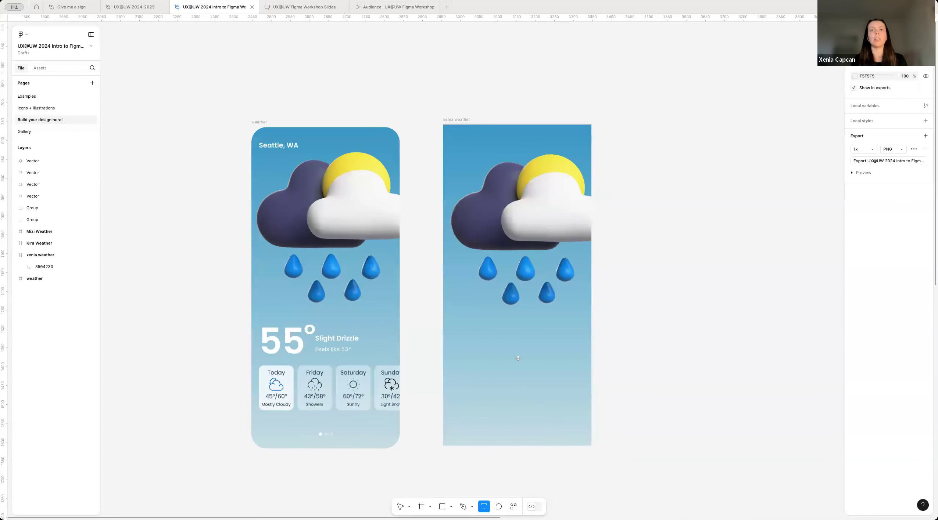
{"action": "left_click", "coordinate": [482, 363]}
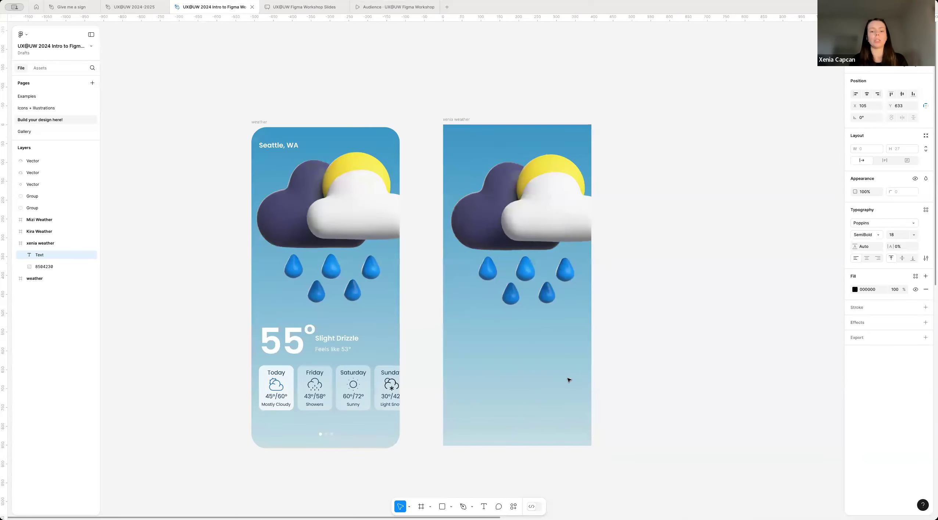
{"action": "type", "text": "Seattle, WA"}
{"action": "key", "text": "Escape"}
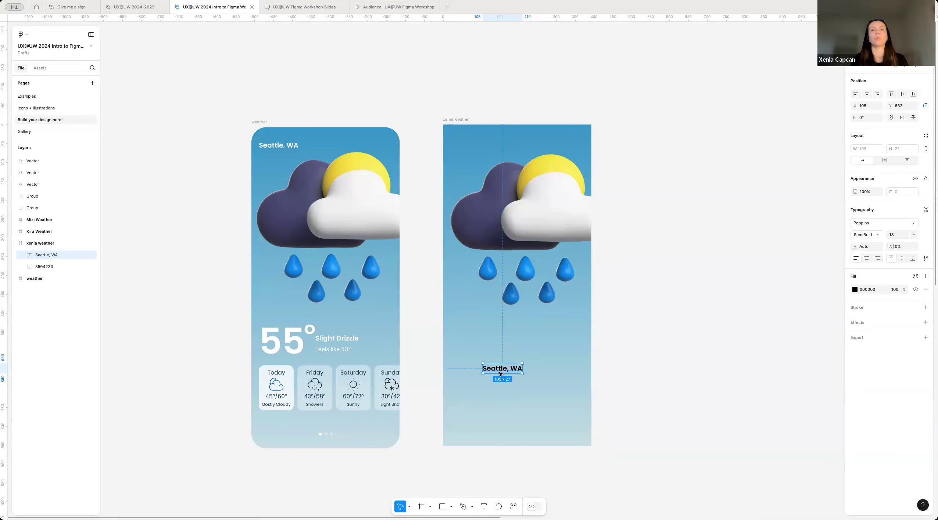
{"action": "scroll", "coordinate": [500, 374], "scroll_direction": "up", "scroll_amount": 3}
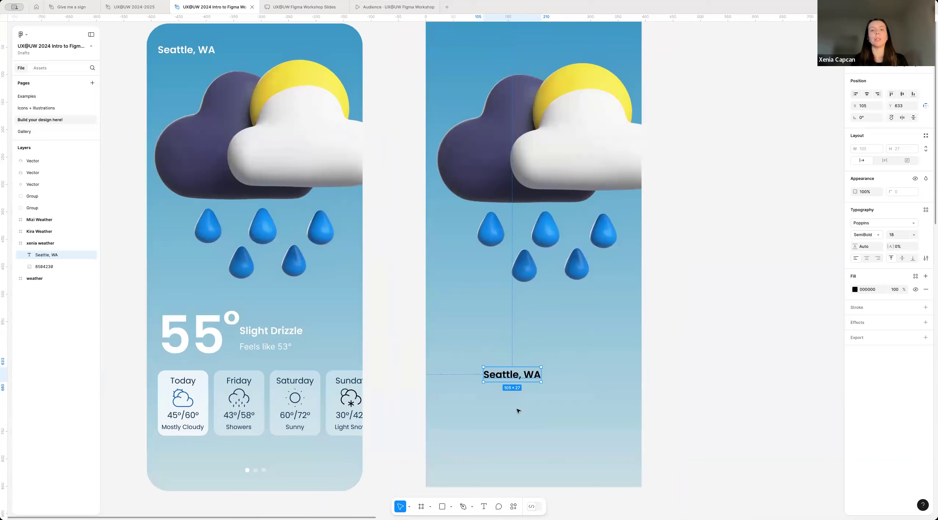
{"action": "scroll", "coordinate": [548, 380], "scroll_direction": "down", "scroll_amount": 1}
{"action": "mouse_move", "coordinate": [515, 375]}
{"action": "left_mouse_down"}
{"action": "mouse_move", "coordinate": [510, 385]}
{"action": "mouse_move", "coordinate": [523, 373]}
{"action": "left_mouse_up"}
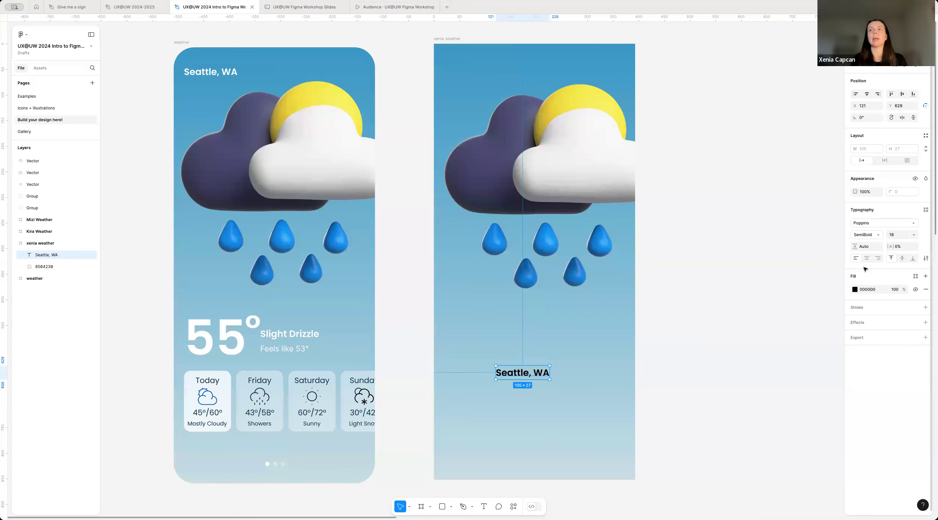
Step: Try decorative fonts such as Post No Bills Jaffna ExtraBold and Plaster on the "Seattle, WA" text
{"action": "left_click", "coordinate": [874, 223]}
{"action": "scroll", "coordinate": [797, 368], "scroll_direction": "down", "scroll_amount": 3}
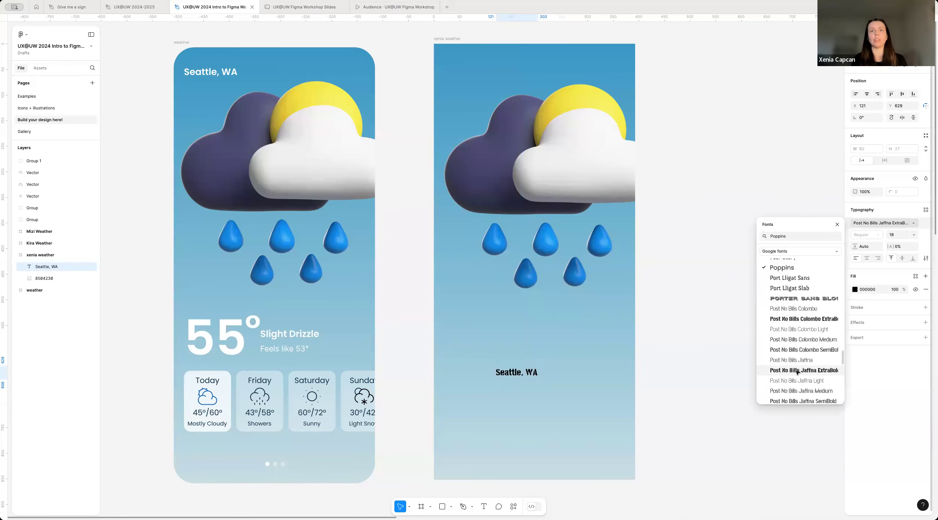
{"action": "left_click", "coordinate": [797, 368]}
{"action": "scroll", "coordinate": [588, 434], "scroll_direction": "up", "scroll_amount": 3}
{"action": "left_click", "coordinate": [875, 223]}
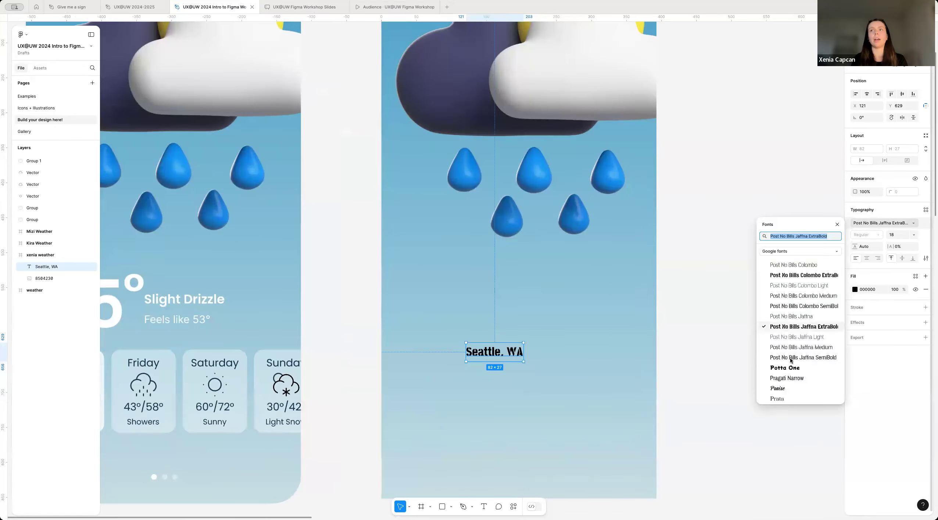
{"action": "left_click", "coordinate": [823, 357]}
{"action": "left_click", "coordinate": [883, 221]}
{"action": "scroll", "coordinate": [808, 316], "scroll_direction": "up", "scroll_amount": 5}
{"action": "left_click", "coordinate": [810, 322]}
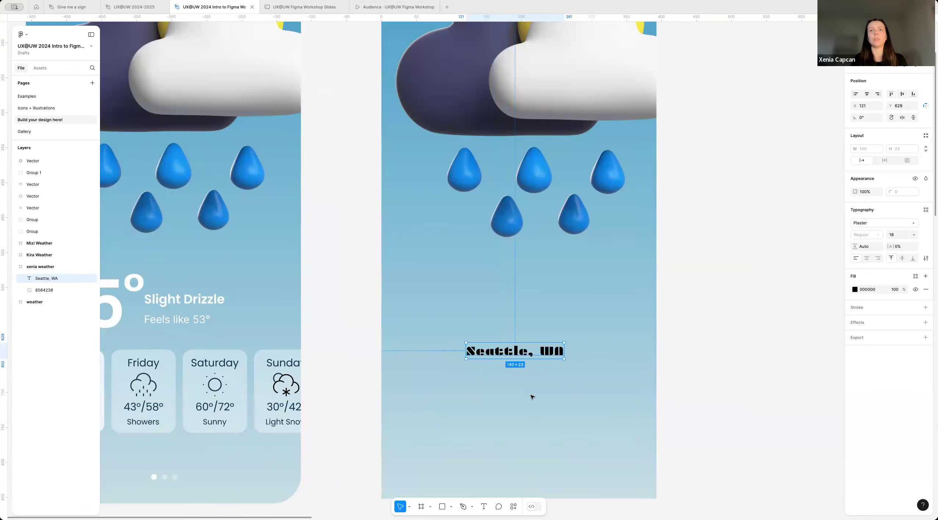
{"action": "scroll", "coordinate": [532, 396], "scroll_direction": "down", "scroll_amount": 5}
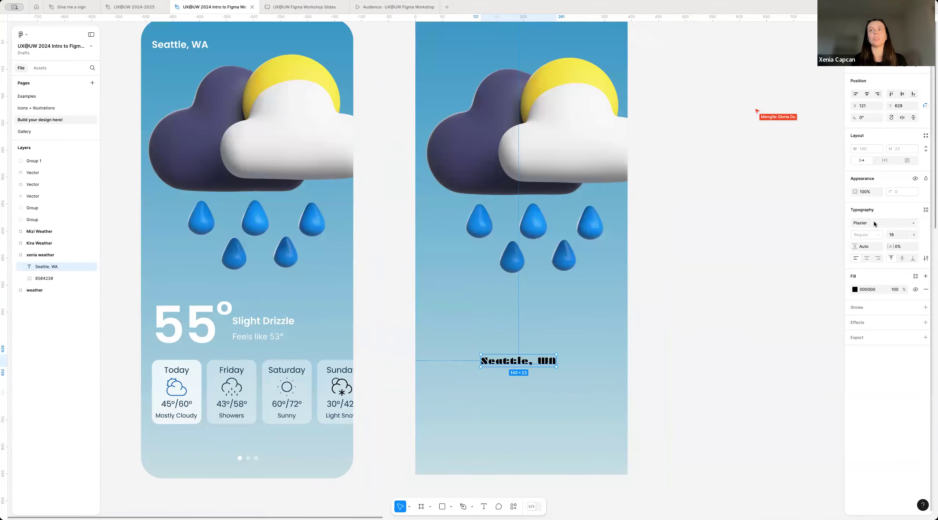
Step: Set the "Seattle, WA" text to the Poppins font with SemiBold weight and size 18
{"action": "left_click", "coordinate": [873, 223]}
{"action": "type", "text": "popp"}
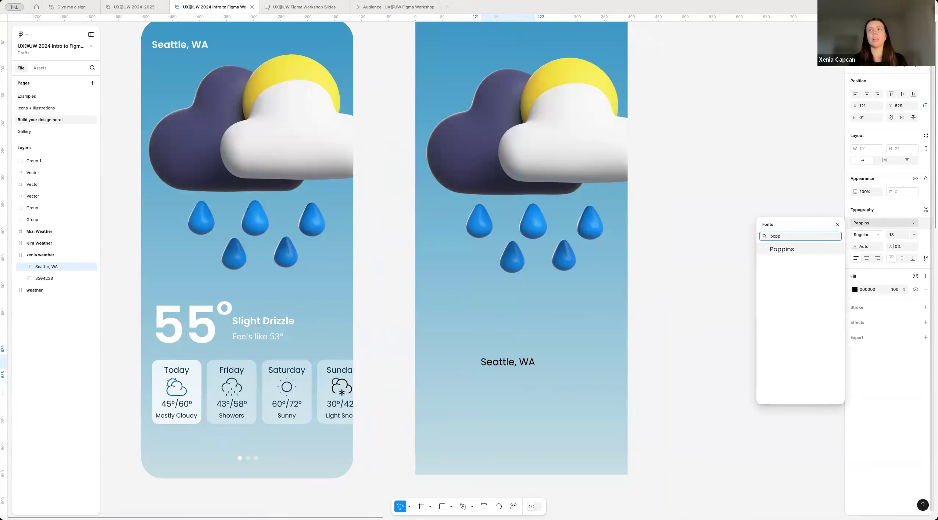
{"action": "key", "text": "Return"}
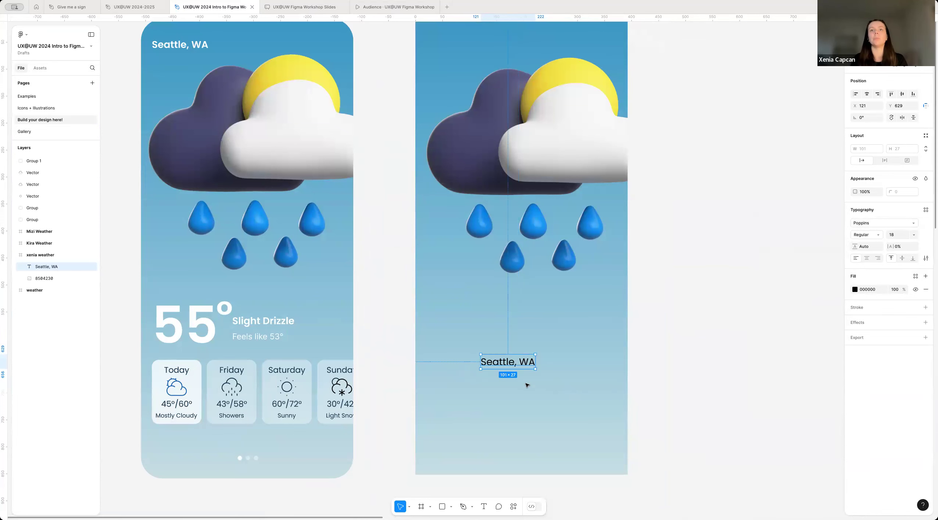
{"action": "left_click", "coordinate": [526, 384]}
{"action": "left_click", "coordinate": [515, 360]}
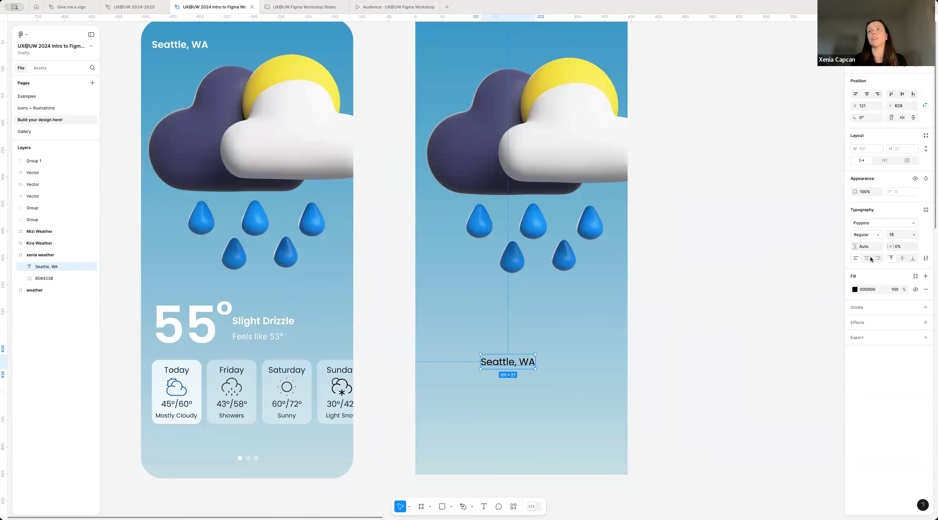
{"action": "left_click", "coordinate": [871, 235]}
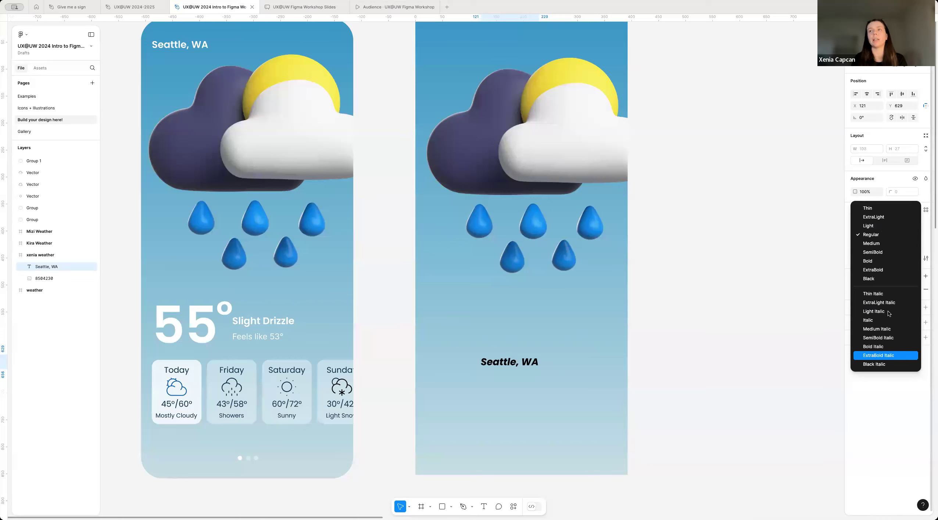
{"action": "left_click", "coordinate": [883, 254]}
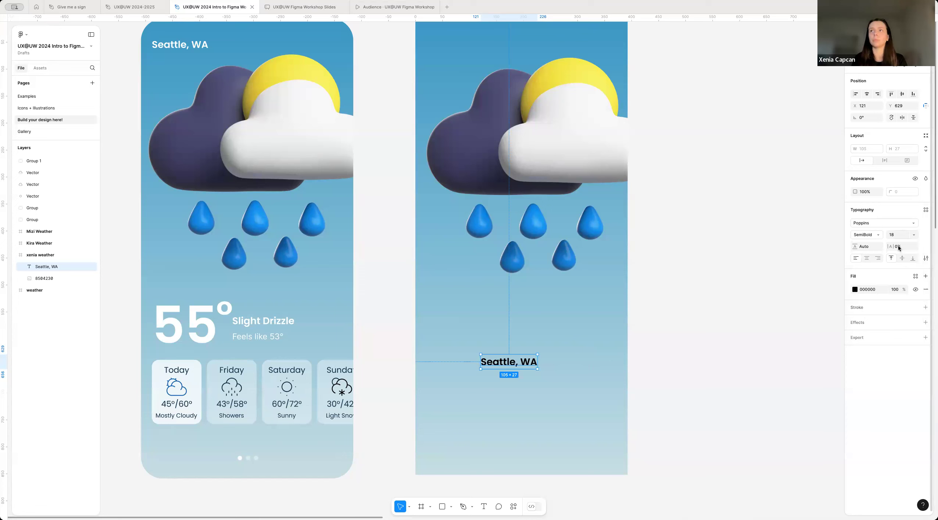
{"action": "left_click", "coordinate": [914, 235]}
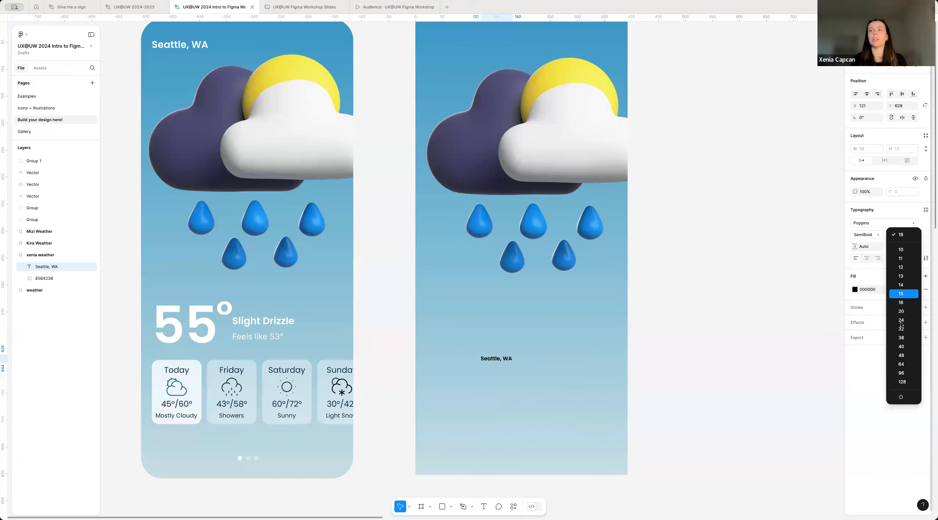
{"action": "left_click", "coordinate": [904, 234]}
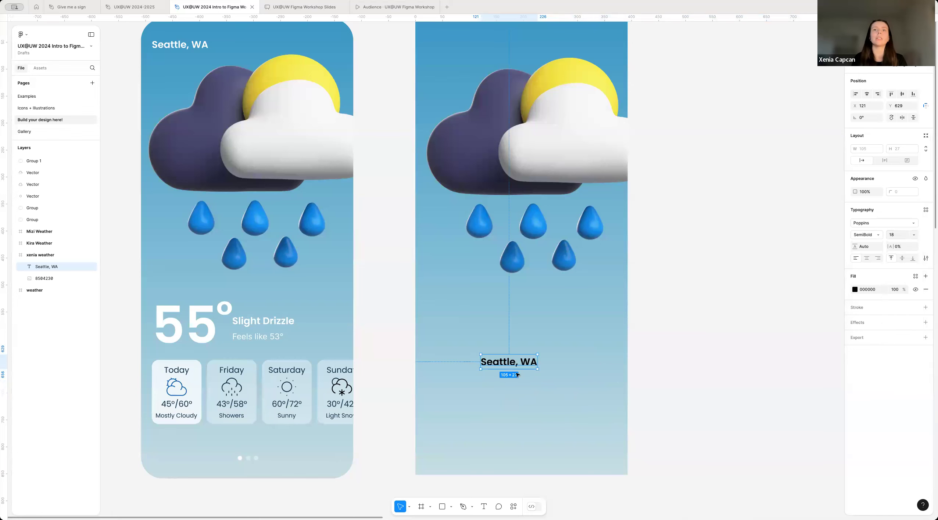
Step: Move the "Seattle, WA" text to about X 84, Y 630, try centre and right alignment, and restore left alignment
{"action": "left_click_drag", "start_coordinate": [520, 364], "coordinate": [500, 364]}
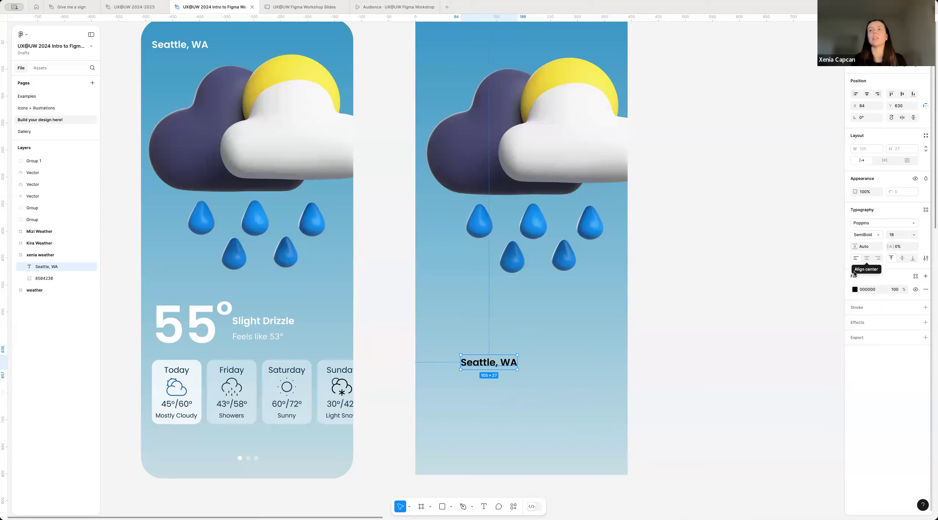
{"action": "left_click", "coordinate": [868, 258]}
{"action": "left_click", "coordinate": [877, 259]}
{"action": "left_click", "coordinate": [855, 258]}
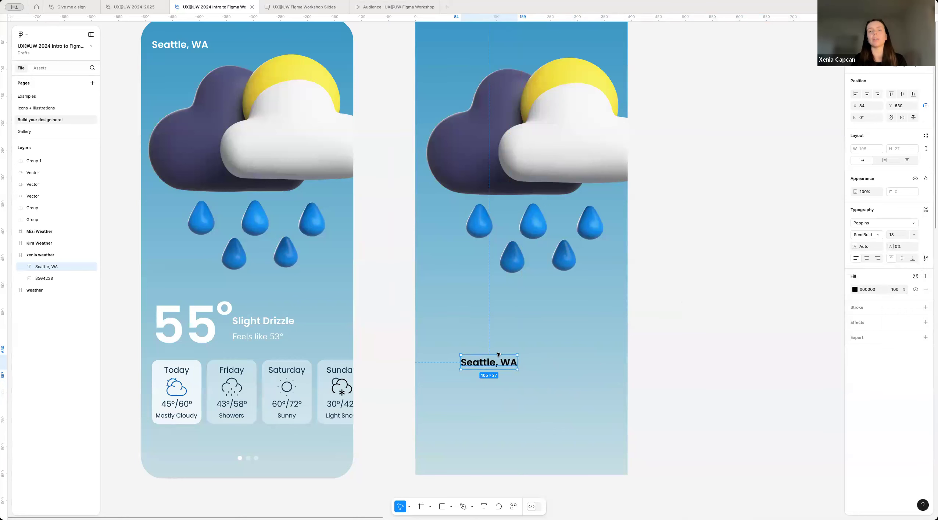
{"action": "scroll", "coordinate": [507, 400], "scroll_direction": "down", "scroll_amount": 3}
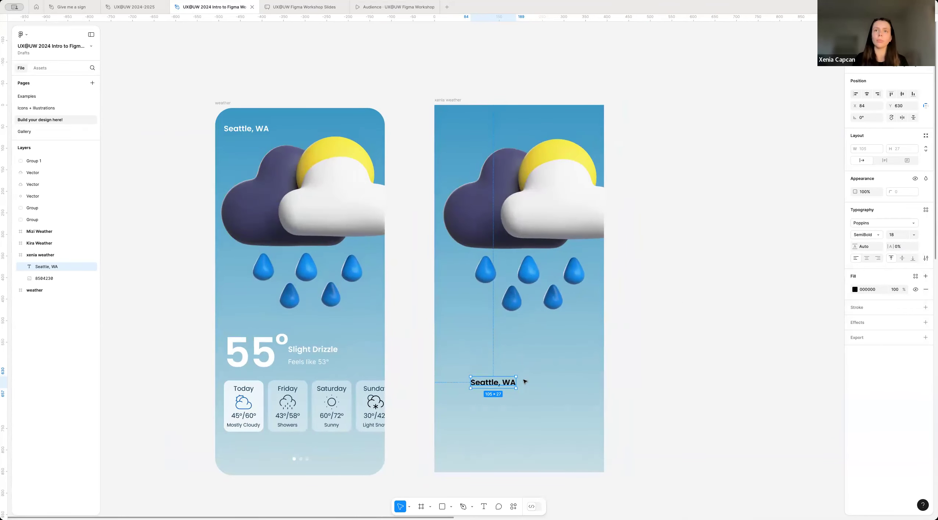
Step: Change the fill colour of the "Seattle, WA" text to white (FFFFFF) and deselect it
{"action": "key", "text": "Escape"}
{"action": "left_click", "coordinate": [490, 385]}
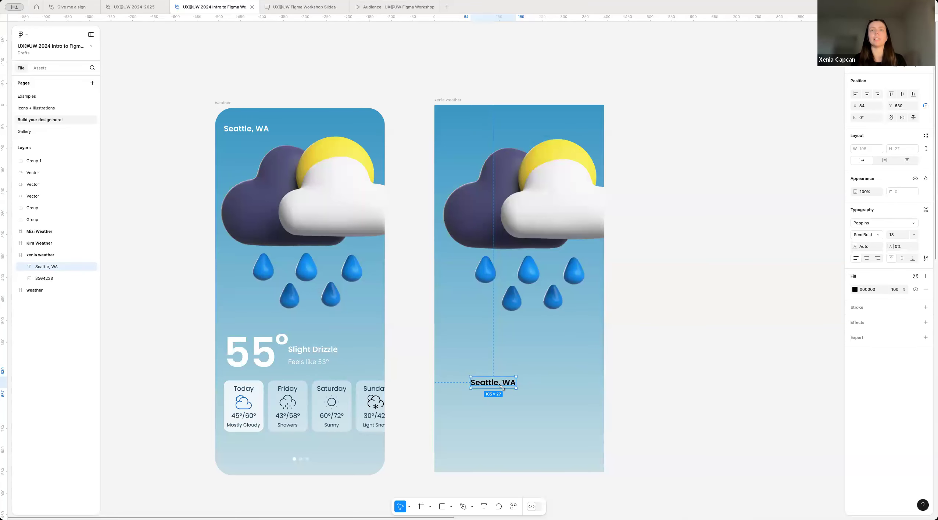
{"action": "scroll", "coordinate": [536, 380], "scroll_direction": "up", "scroll_amount": 5}
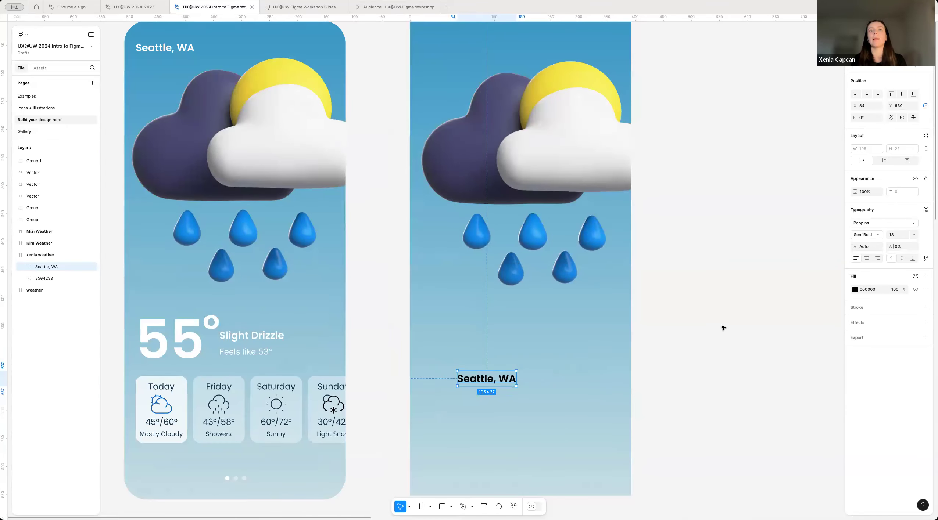
{"action": "left_click", "coordinate": [855, 290]}
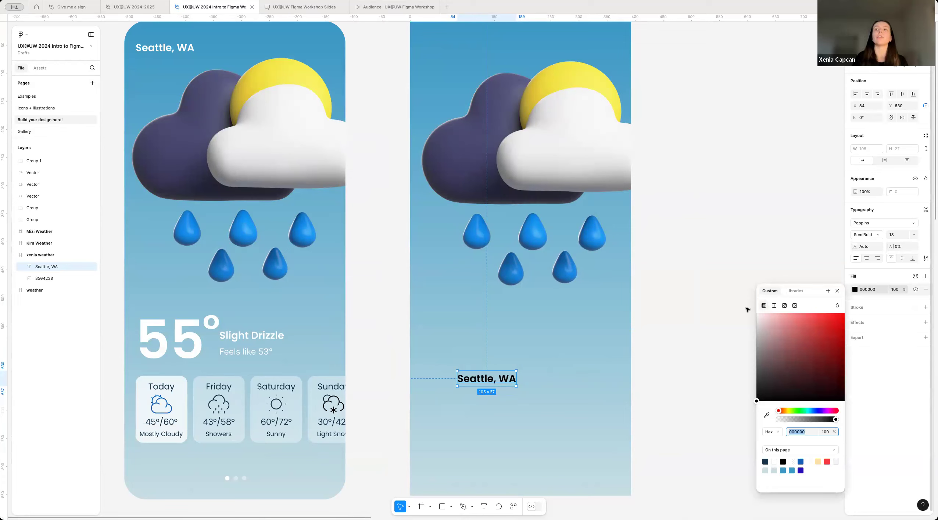
{"action": "left_click_drag", "start_coordinate": [779, 352], "coordinate": [734, 287]}
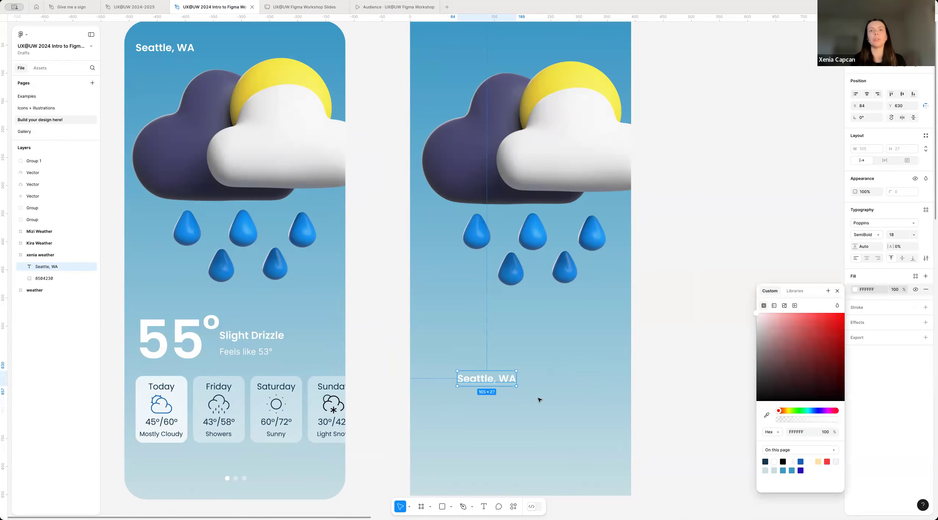
{"action": "key", "text": "Escape"}
Step: Move the "Seattle, WA" text above the cloud in the frame's upper-left corner at about X 24, Y 33, and deselect it
{"action": "scroll", "coordinate": [538, 398], "scroll_direction": "down", "scroll_amount": 6}
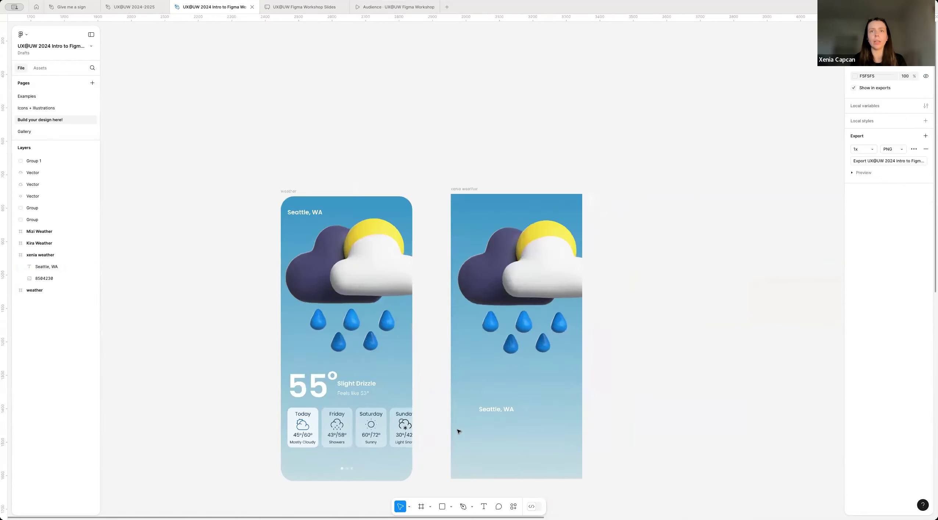
{"action": "scroll", "coordinate": [458, 431], "scroll_direction": "up", "scroll_amount": 5}
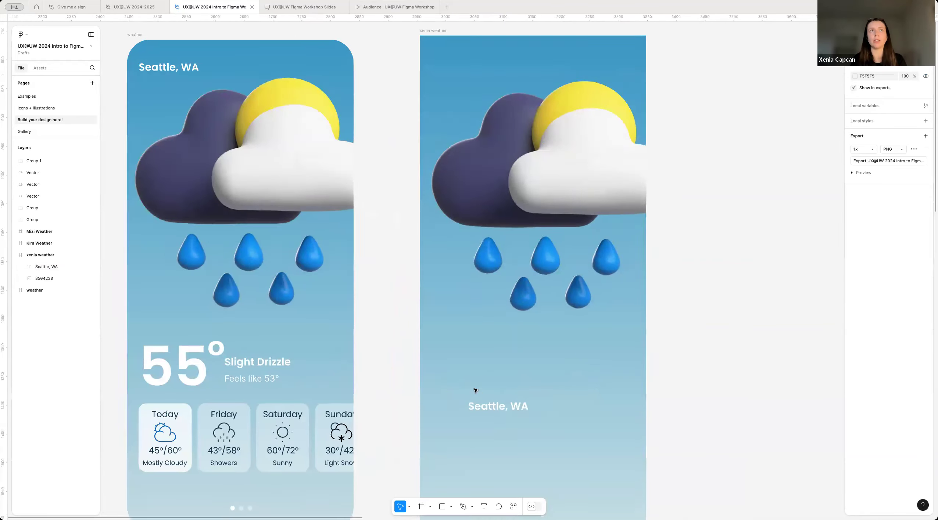
{"action": "scroll", "coordinate": [476, 390], "scroll_direction": "down", "scroll_amount": 2}
{"action": "left_click_drag", "start_coordinate": [504, 406], "coordinate": [478, 113]}
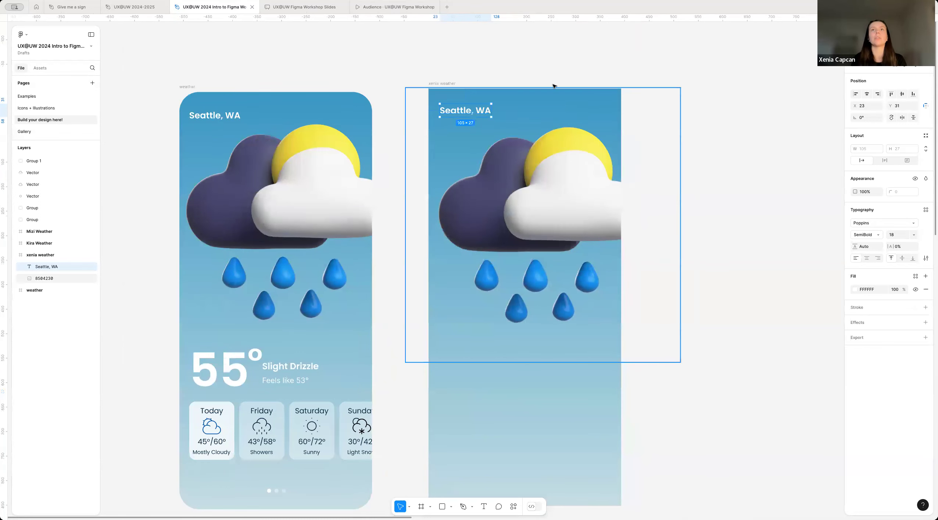
{"action": "left_click", "coordinate": [412, 151]}
{"action": "scroll", "coordinate": [429, 159], "scroll_direction": "down", "scroll_amount": 1}
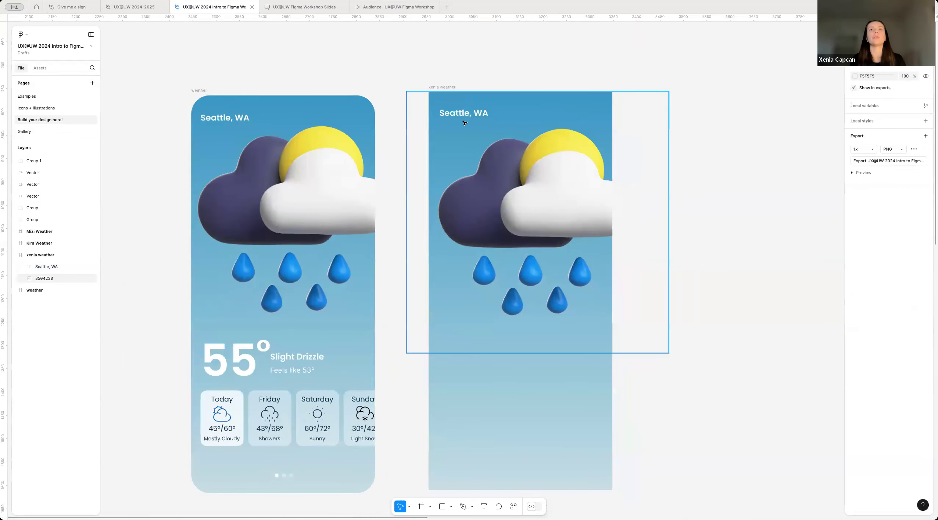
{"action": "left_click_drag", "start_coordinate": [454, 114], "coordinate": [455, 115]}
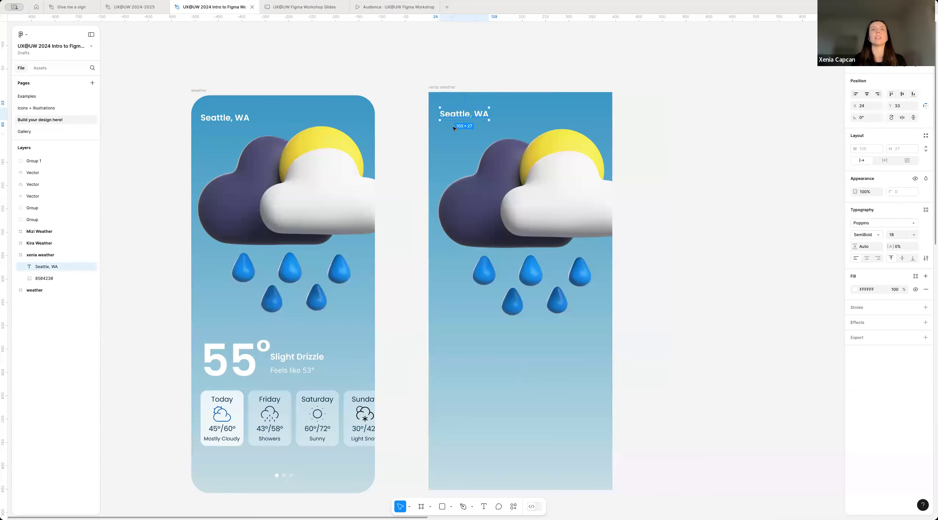
{"action": "left_click", "coordinate": [482, 388]}
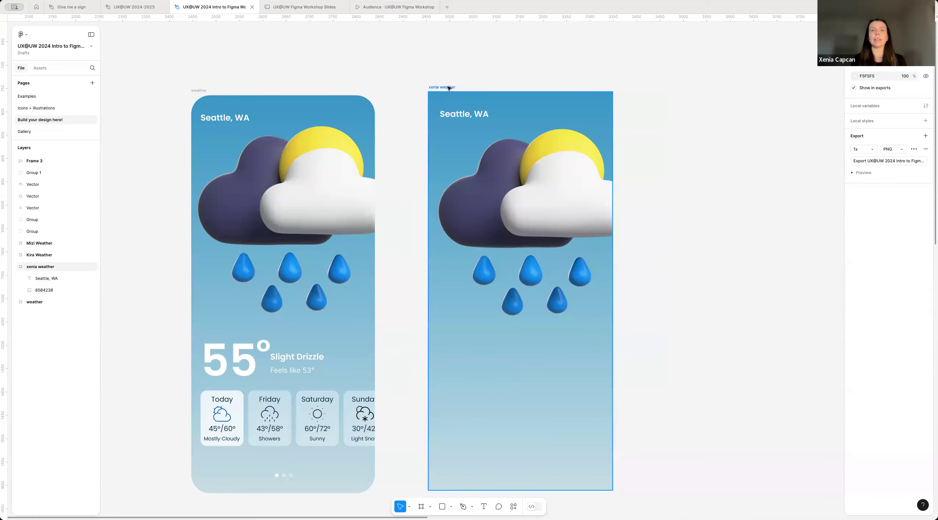
Step: Add a layout grid to the new weather frame and change its type from a uniform grid to columns
{"action": "scroll", "coordinate": [514, 88], "scroll_direction": "down", "scroll_amount": 1}
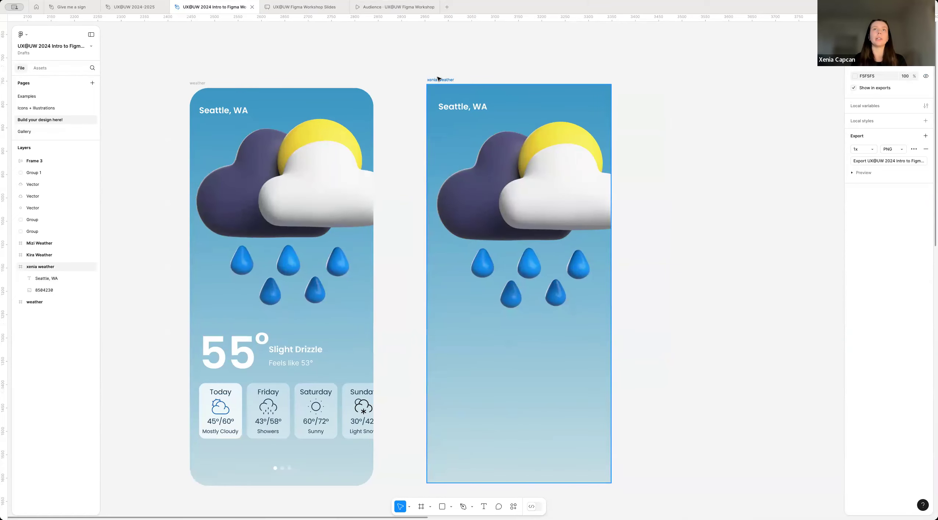
{"action": "left_click", "coordinate": [437, 80]}
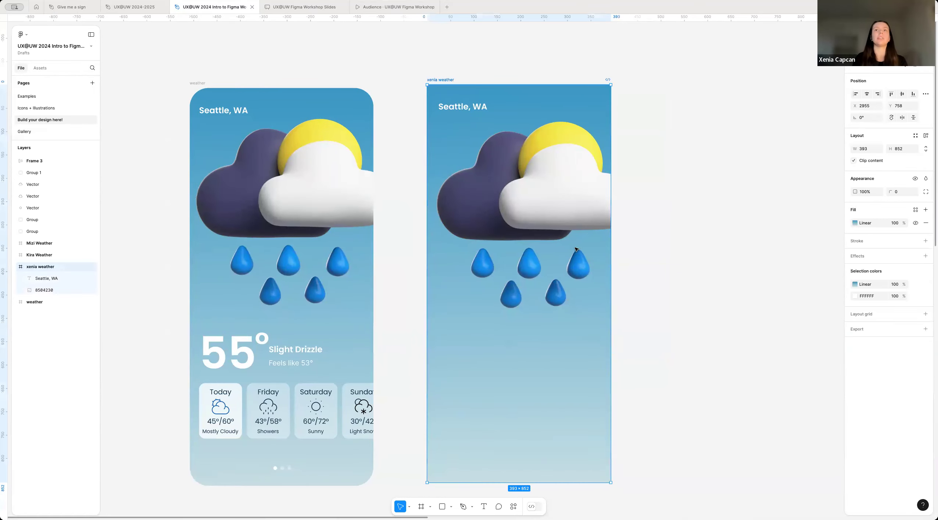
{"action": "scroll", "coordinate": [473, 439], "scroll_direction": "down", "scroll_amount": 2}
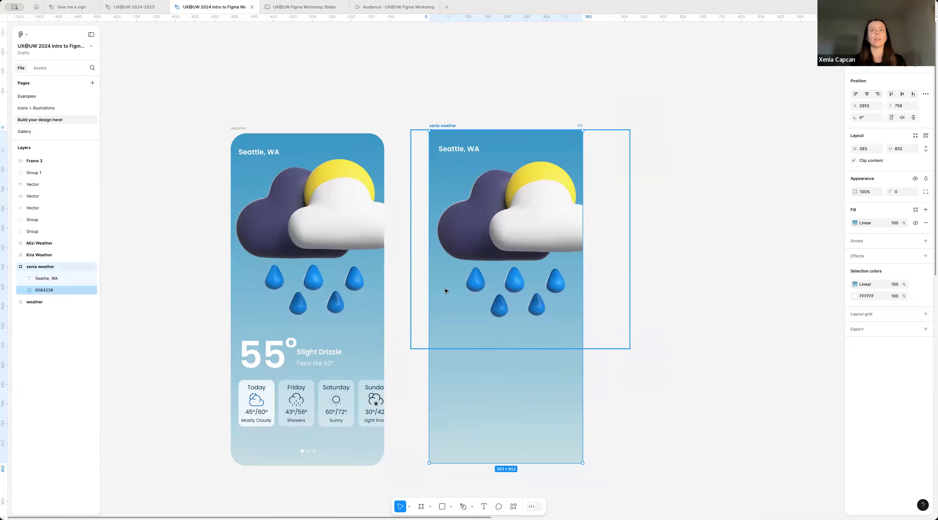
{"action": "scroll", "coordinate": [443, 370], "scroll_direction": "up", "scroll_amount": 2}
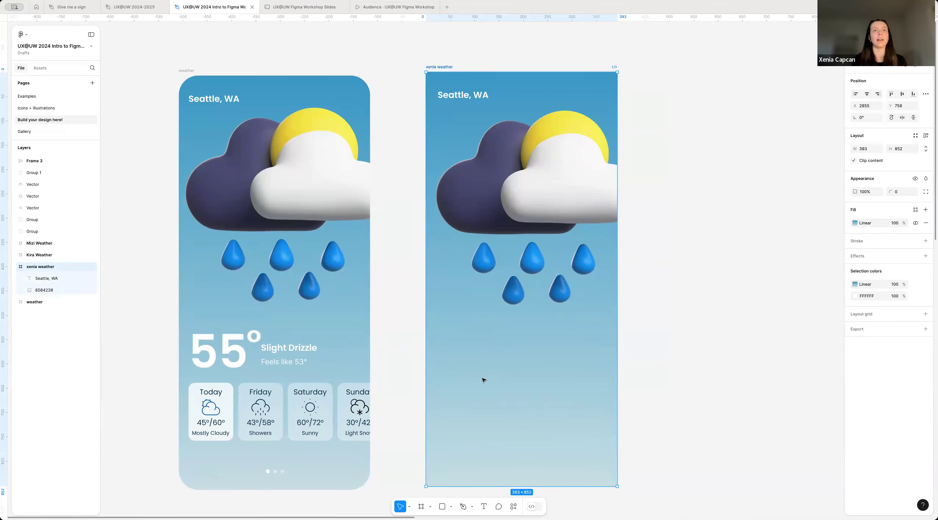
{"action": "scroll", "coordinate": [483, 380], "scroll_direction": "down", "scroll_amount": 1}
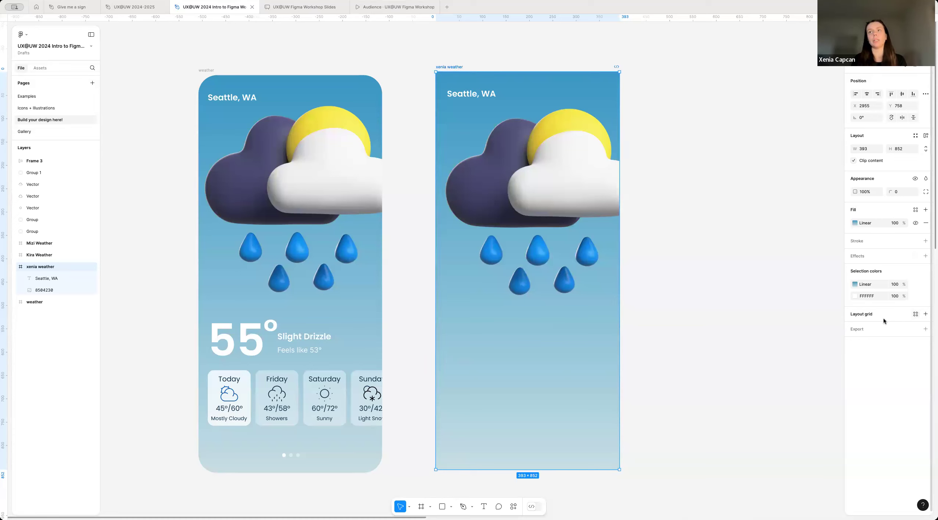
{"action": "left_click", "coordinate": [925, 315]}
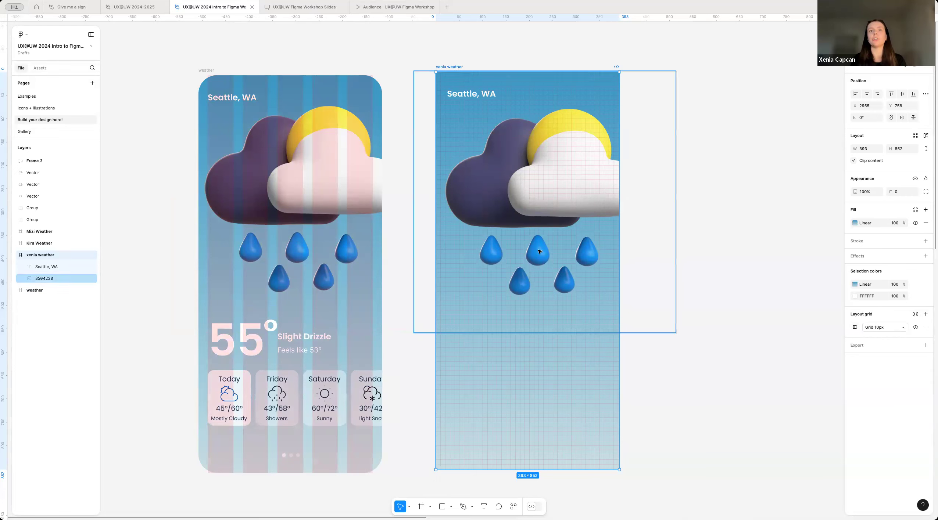
{"action": "left_click", "coordinate": [854, 327]}
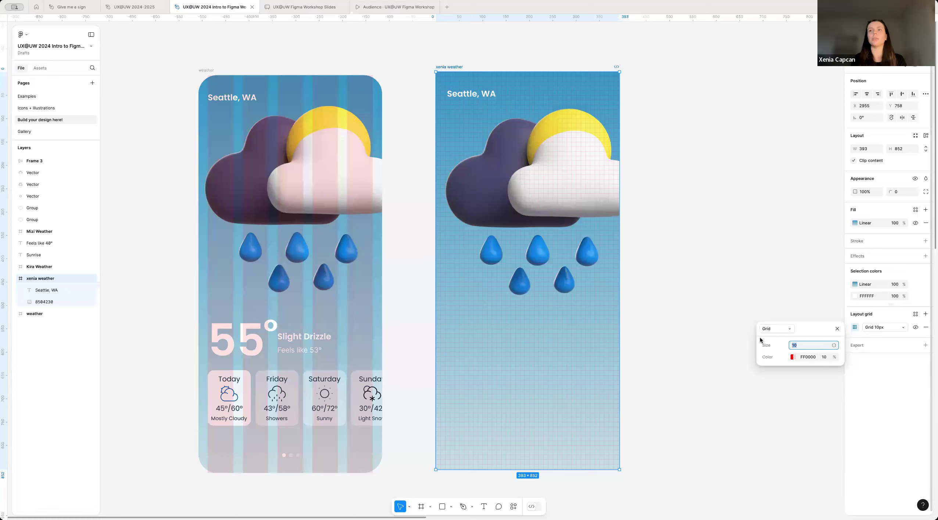
{"action": "left_click", "coordinate": [775, 331]}
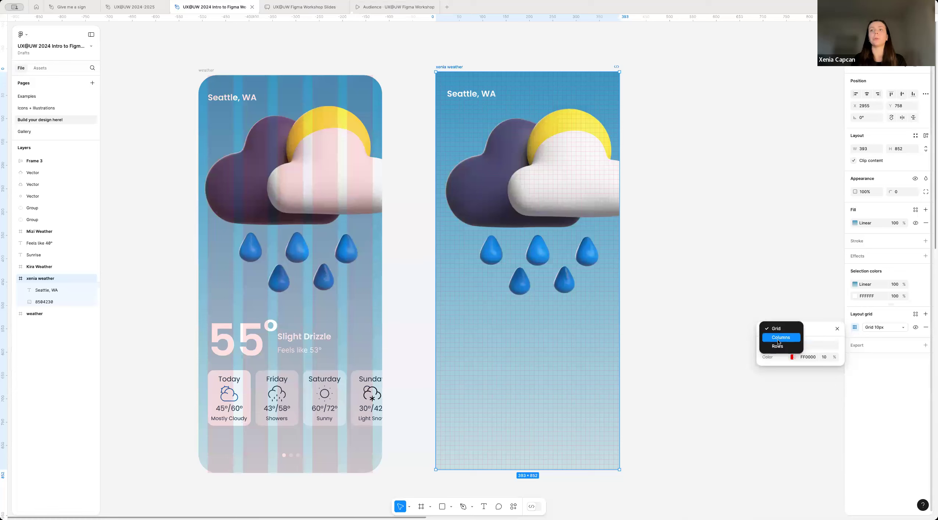
{"action": "left_click", "coordinate": [775, 337]}
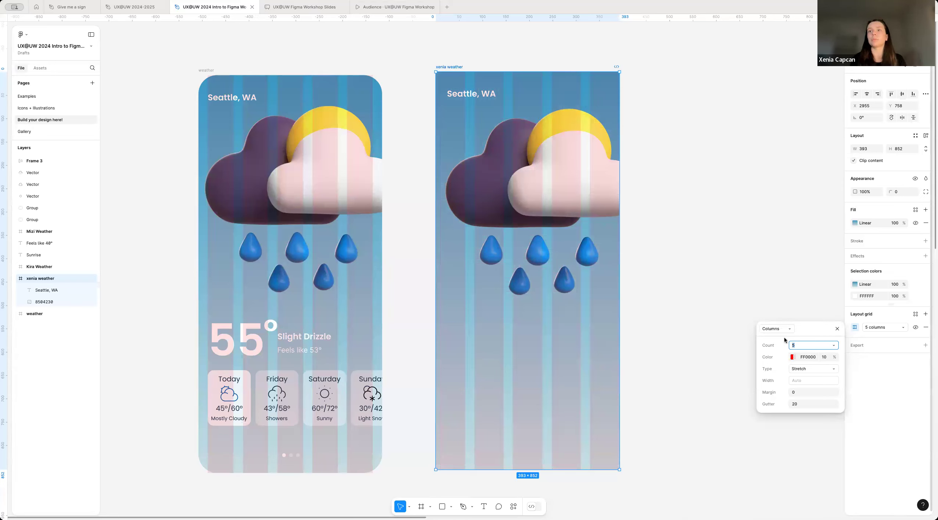
Step: Set the column grid's margin to 20, close its settings and deselect the frame
{"action": "left_click", "coordinate": [777, 359]}
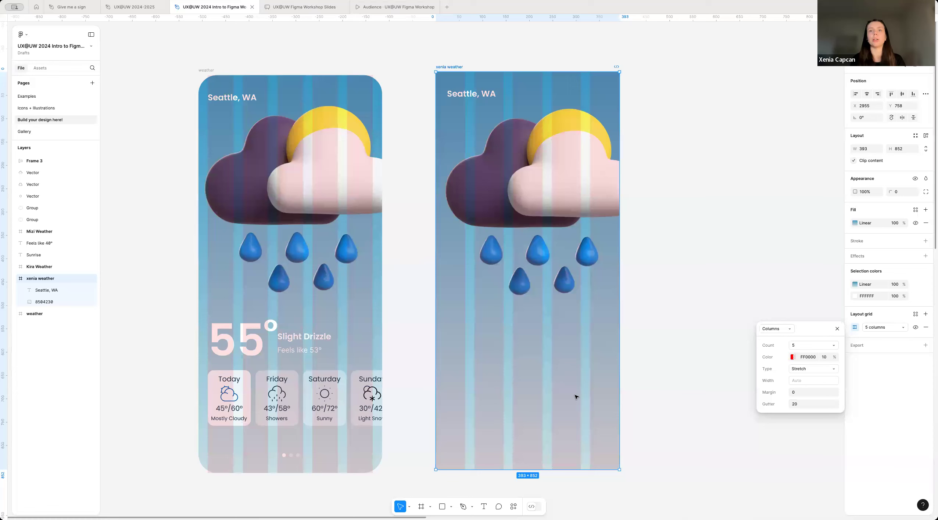
{"action": "left_click", "coordinate": [796, 392]}
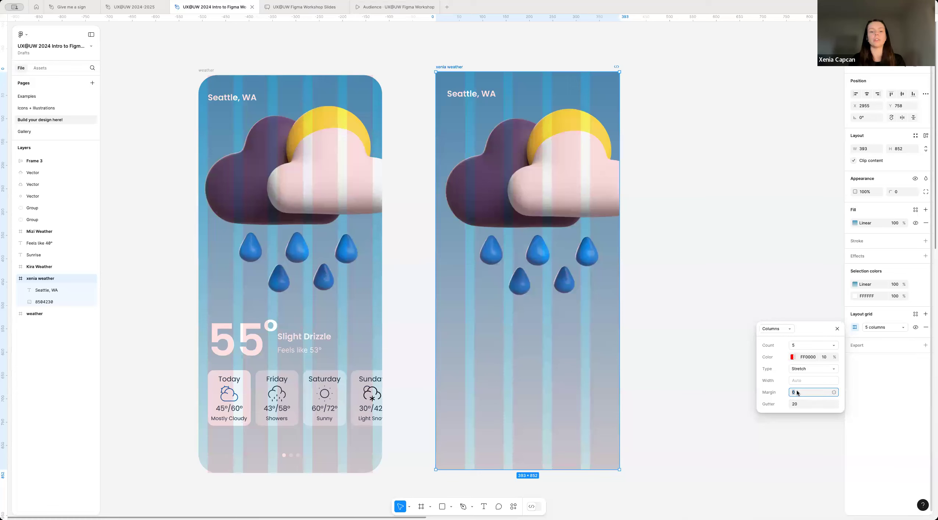
{"action": "type", "text": "20"}
{"action": "key", "text": "Return"}
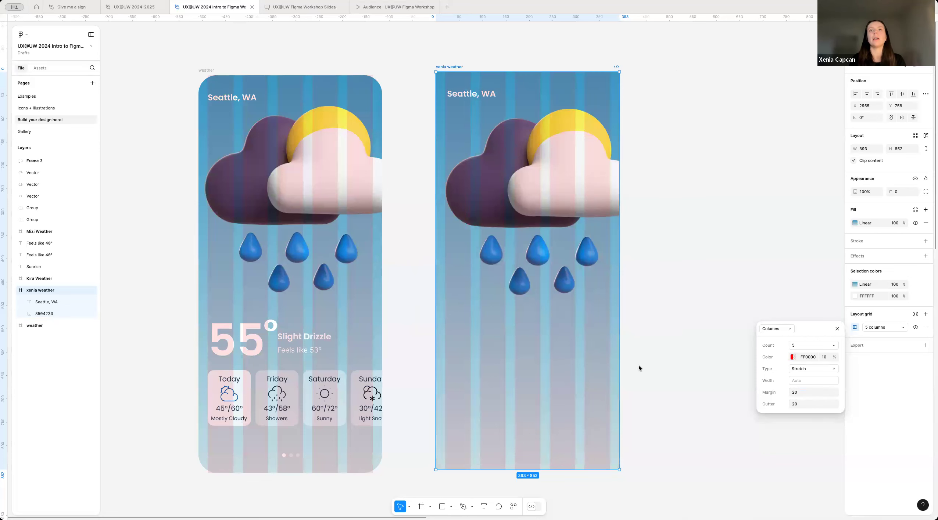
{"action": "left_click", "coordinate": [797, 305]}
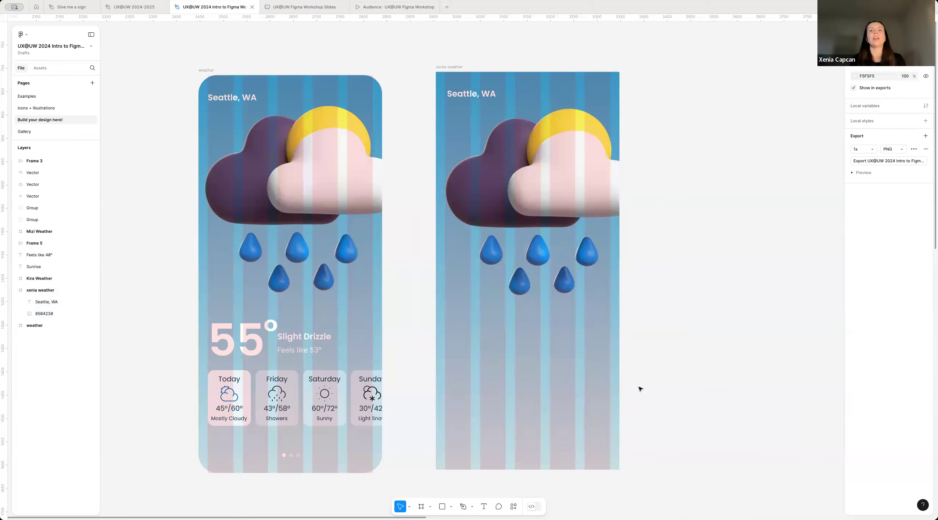
Step: Nudge the "Seattle, WA" text in the new weather frame to X 20, aligning it with the column grid margin, and deselect it
{"action": "scroll", "coordinate": [538, 368], "scroll_direction": "left", "scroll_amount": 1}
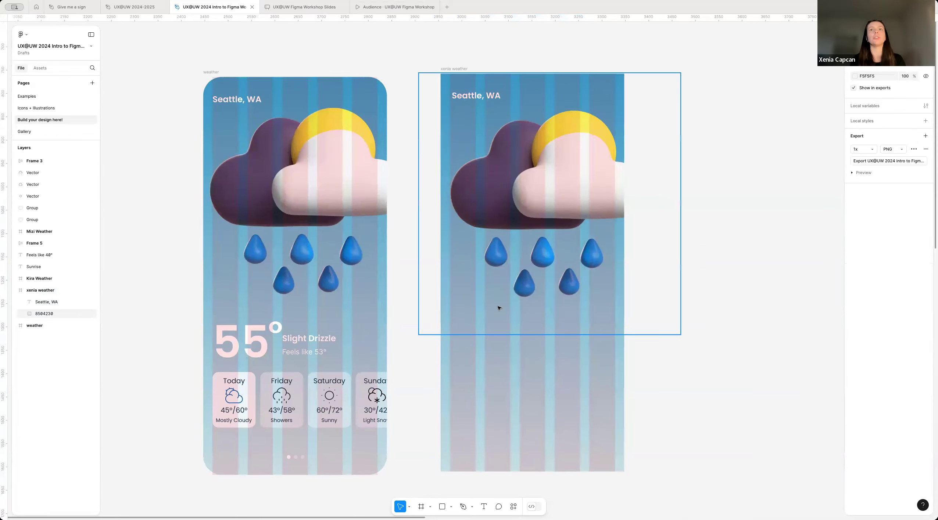
{"action": "scroll", "coordinate": [456, 393], "scroll_direction": "up", "scroll_amount": 3}
{"action": "scroll", "coordinate": [524, 414], "scroll_direction": "down", "scroll_amount": 3}
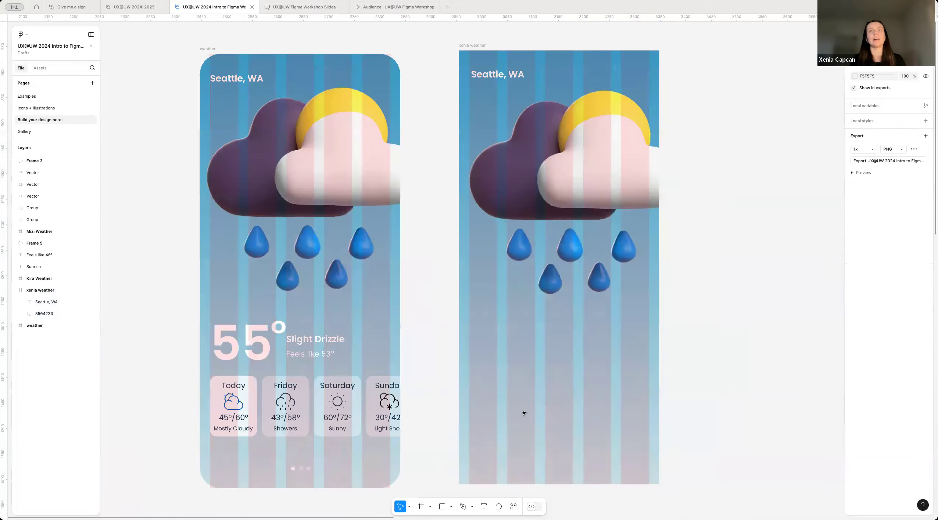
{"action": "scroll", "coordinate": [524, 414], "scroll_direction": "up", "scroll_amount": 2}
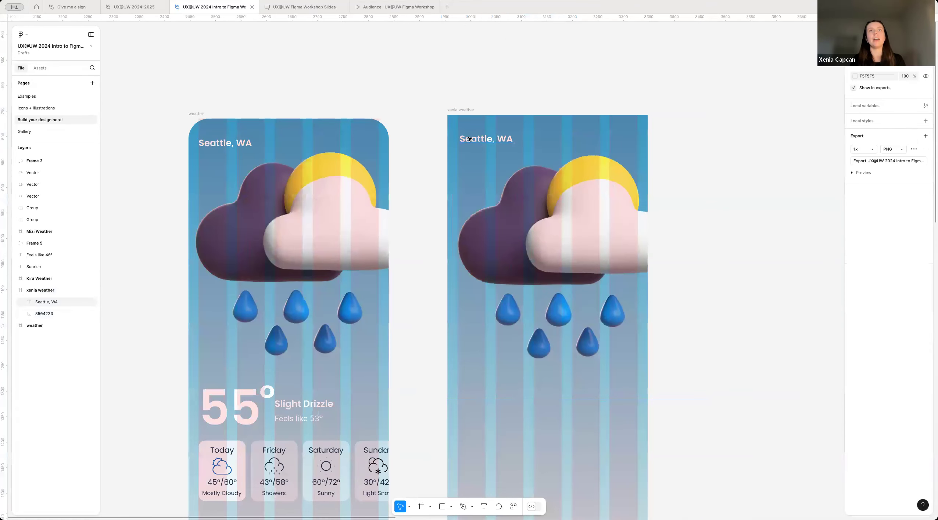
{"action": "left_click", "coordinate": [485, 142]}
{"action": "key", "text": "Left"}
{"action": "key", "text": "Left"}
{"action": "key", "text": "Left"}
{"action": "key", "text": "Left"}
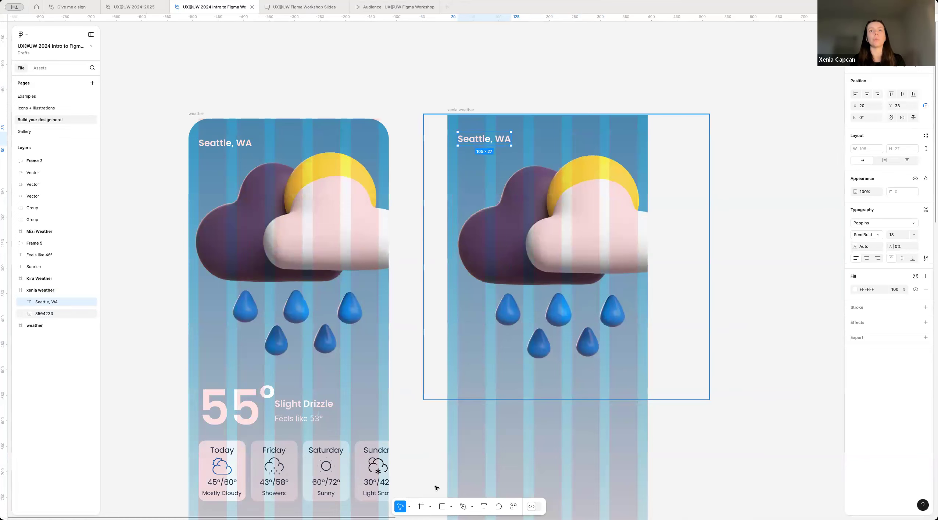
{"action": "left_click", "coordinate": [480, 433]}
Step: Hide the layout grids on all frames and show them again
{"action": "scroll", "coordinate": [479, 433], "scroll_direction": "down", "scroll_amount": 1}
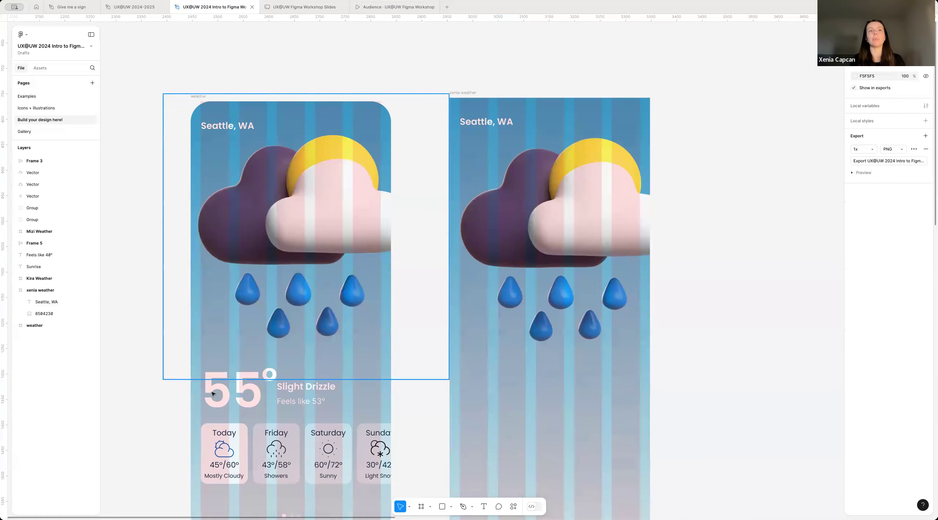
{"action": "scroll", "coordinate": [455, 460], "scroll_direction": "down", "scroll_amount": 1}
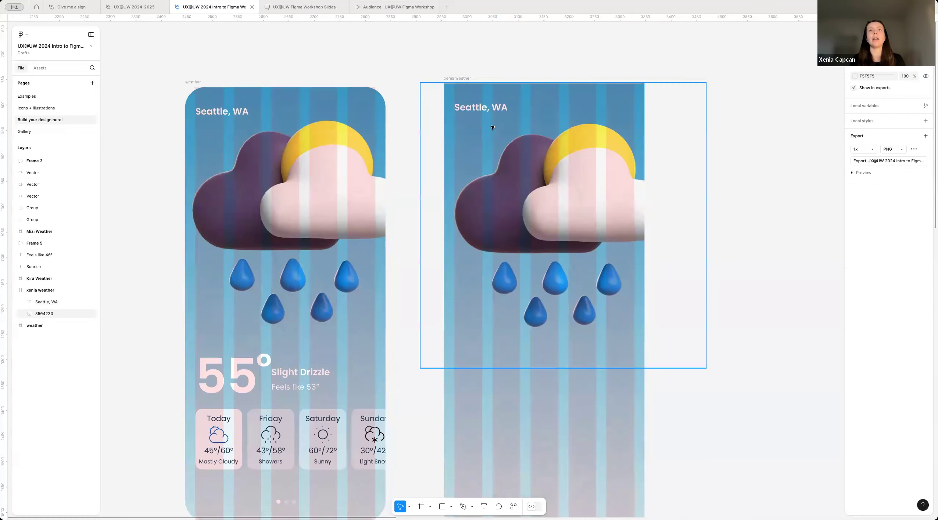
{"action": "scroll", "coordinate": [446, 474], "scroll_direction": "down", "scroll_amount": 1}
{"action": "scroll", "coordinate": [445, 474], "scroll_direction": "down", "scroll_amount": 1}
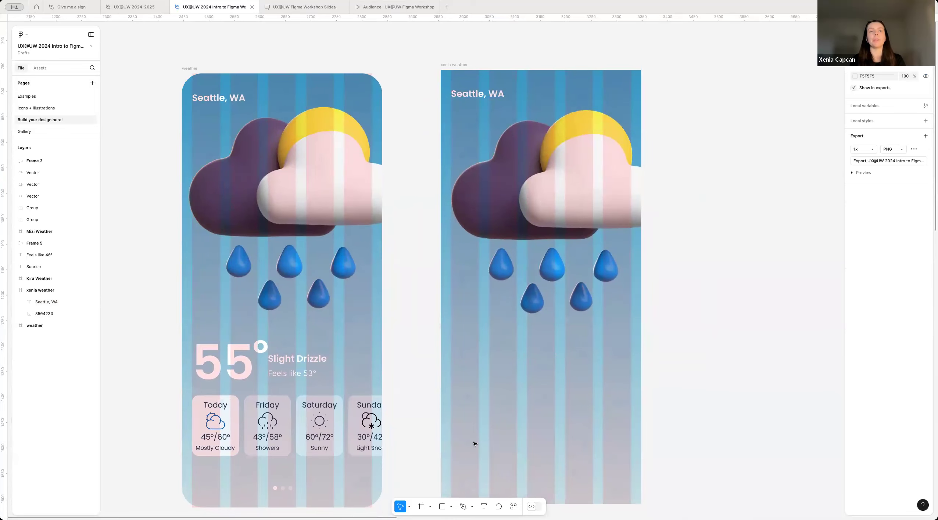
{"action": "scroll", "coordinate": [474, 444], "scroll_direction": "down", "scroll_amount": 3}
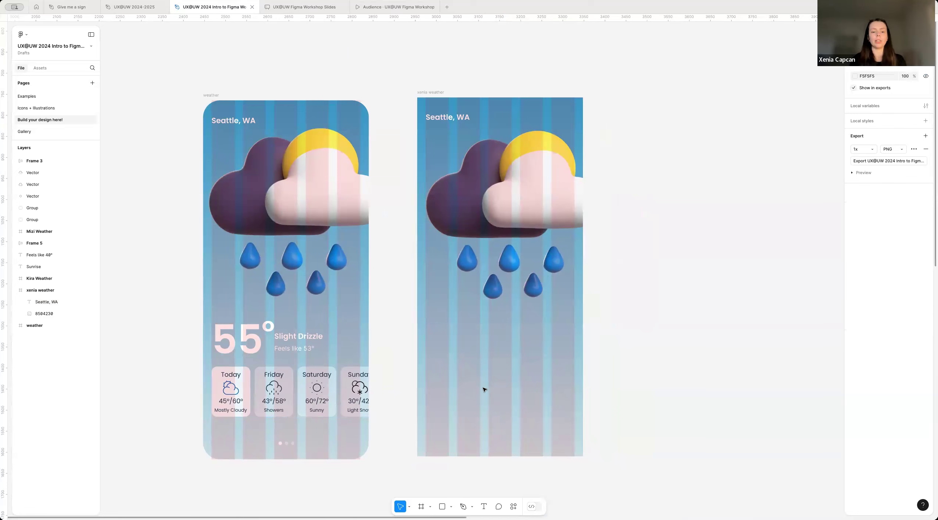
{"action": "key", "text": "ctrl+g"}
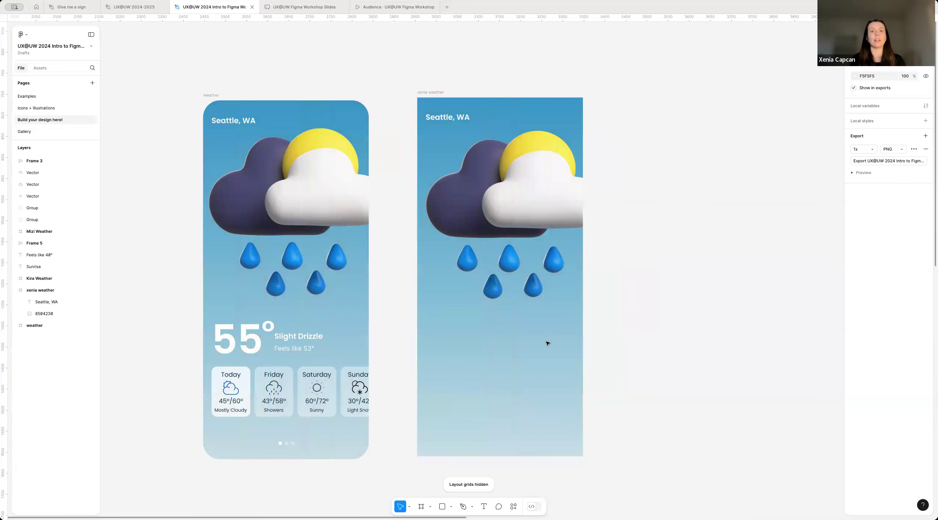
{"action": "key", "text": "ctrl+g"}
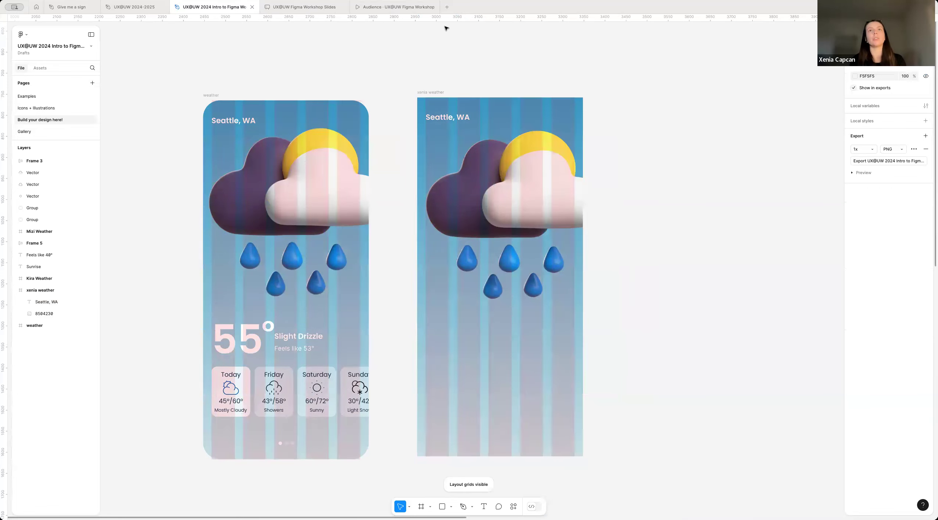
Step: Turn the visibility of only the new weather frame's column grid off and back on, and deselect the frame
{"action": "left_click", "coordinate": [431, 95]}
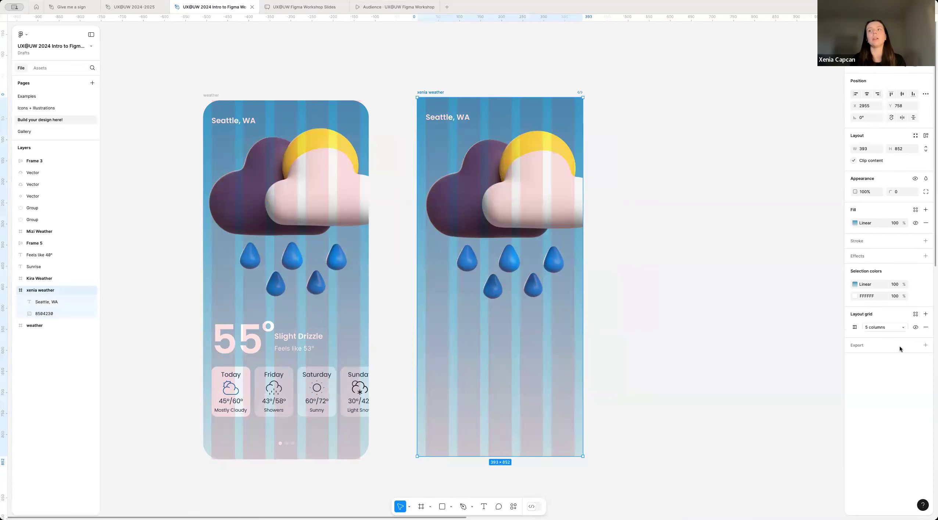
{"action": "left_click", "coordinate": [915, 327]}
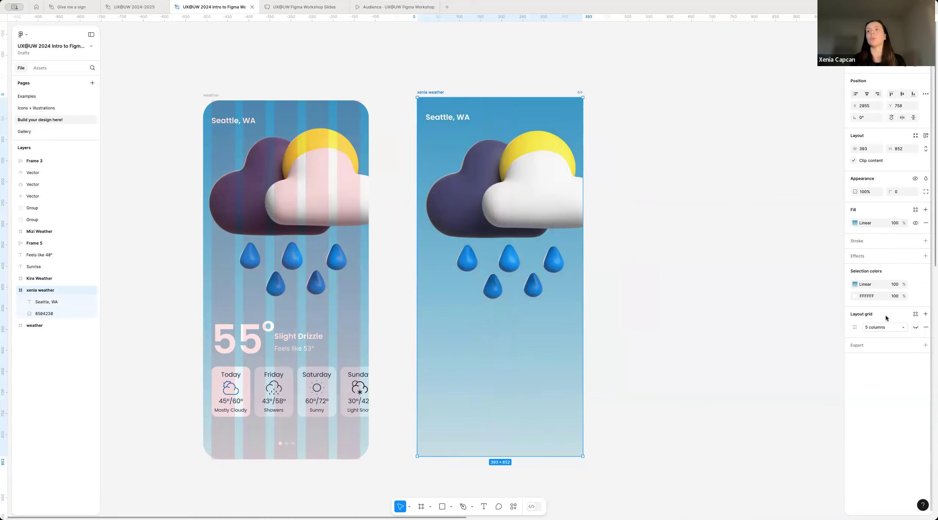
{"action": "left_click", "coordinate": [915, 328]}
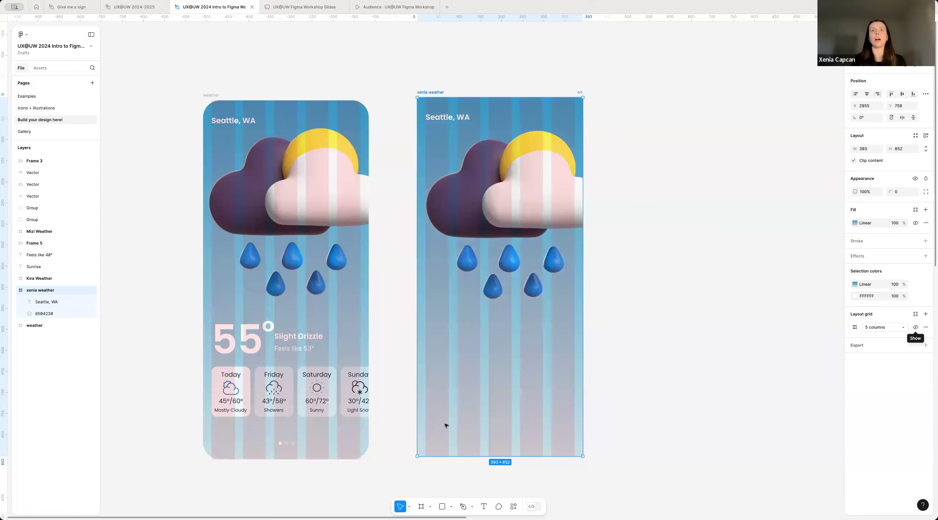
{"action": "key", "text": "Escape"}
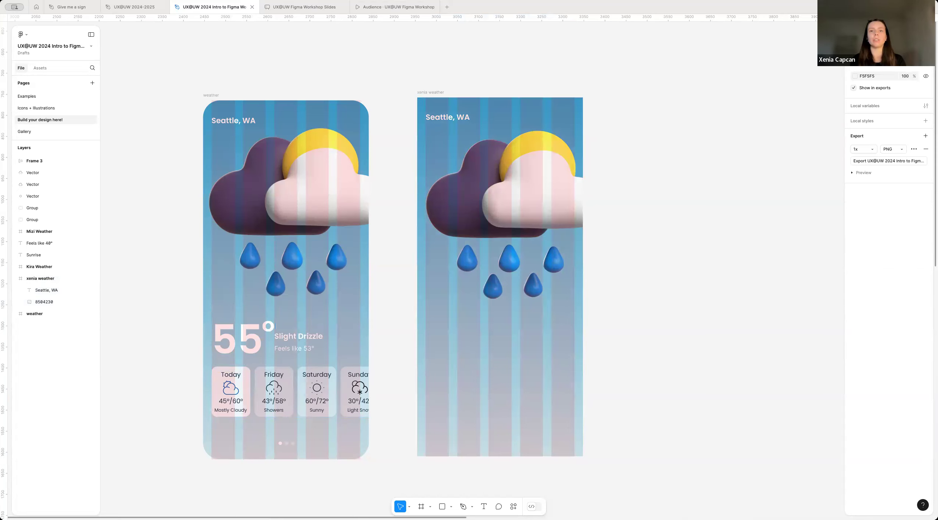
Step: Add the text "55°" below the raindrops in the new weather frame at about X 84, Y 585
{"action": "left_click", "coordinate": [483, 508]}
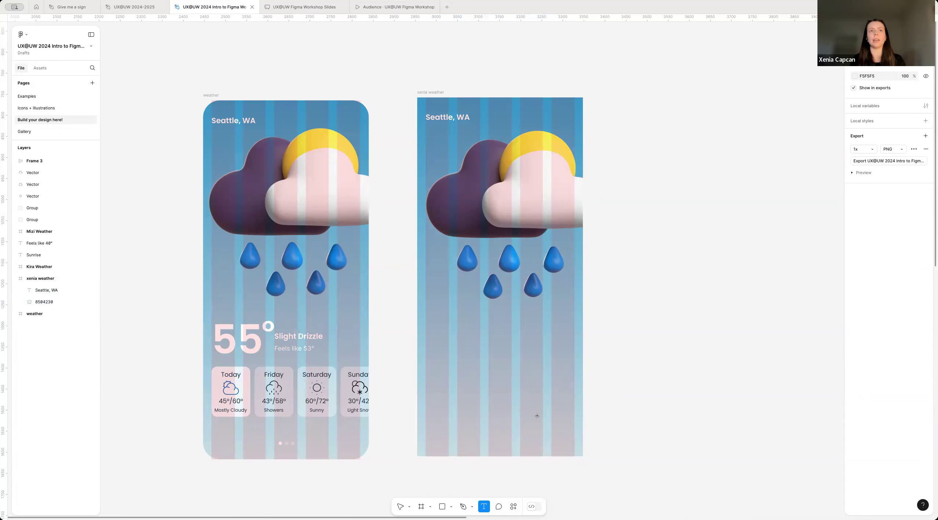
{"action": "scroll", "coordinate": [446, 368], "scroll_direction": "up", "scroll_amount": 1}
{"action": "left_click", "coordinate": [453, 348]}
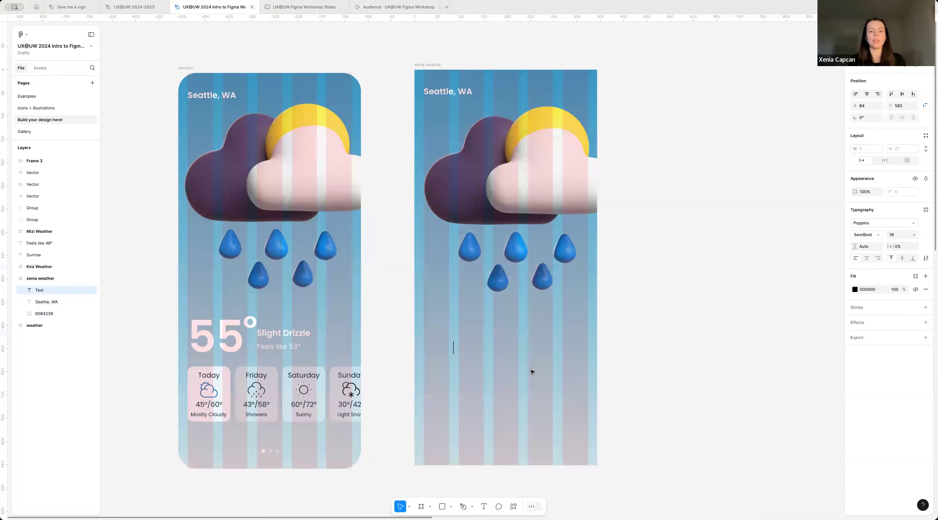
{"action": "type", "text": "55"}
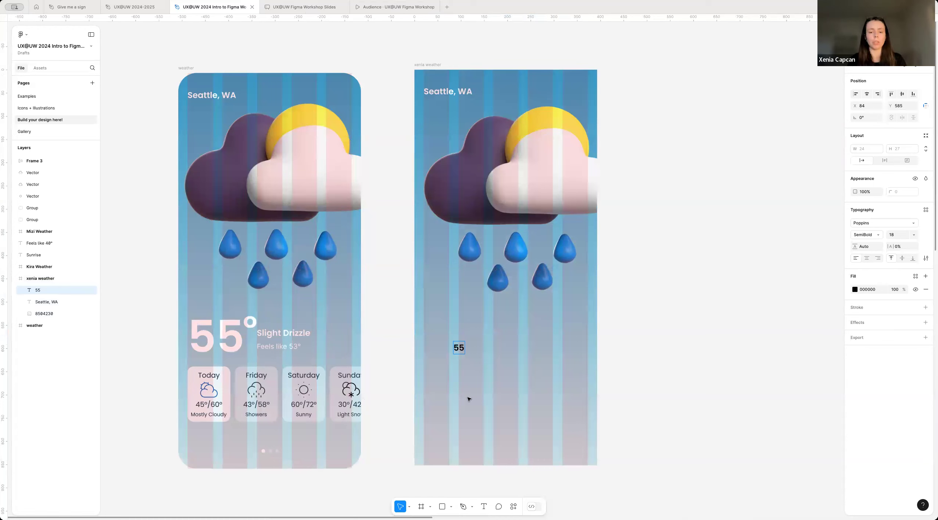
{"action": "type", "text": "°"}
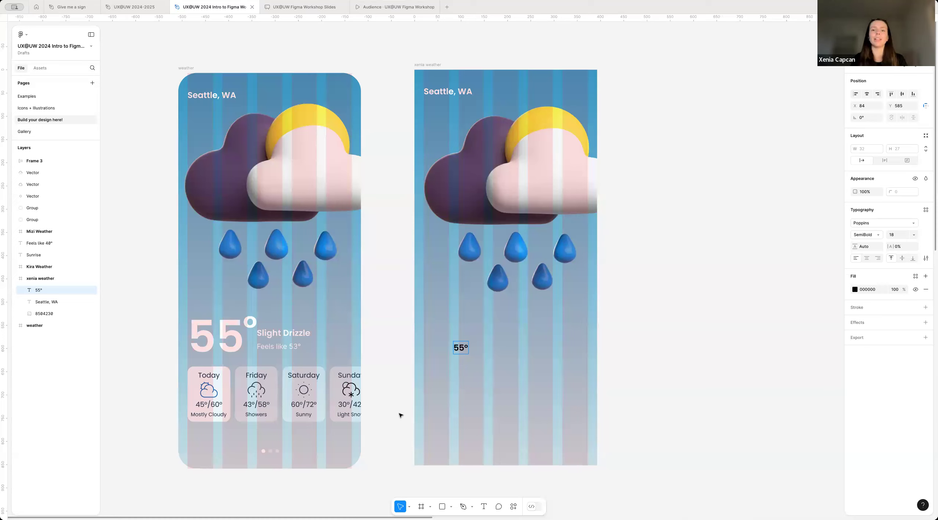
{"action": "key", "text": "Escape"}
Step: Enlarge the "55°" text, trying font size 90 and settling on 85
{"action": "scroll", "coordinate": [472, 336], "scroll_direction": "up", "scroll_amount": 3}
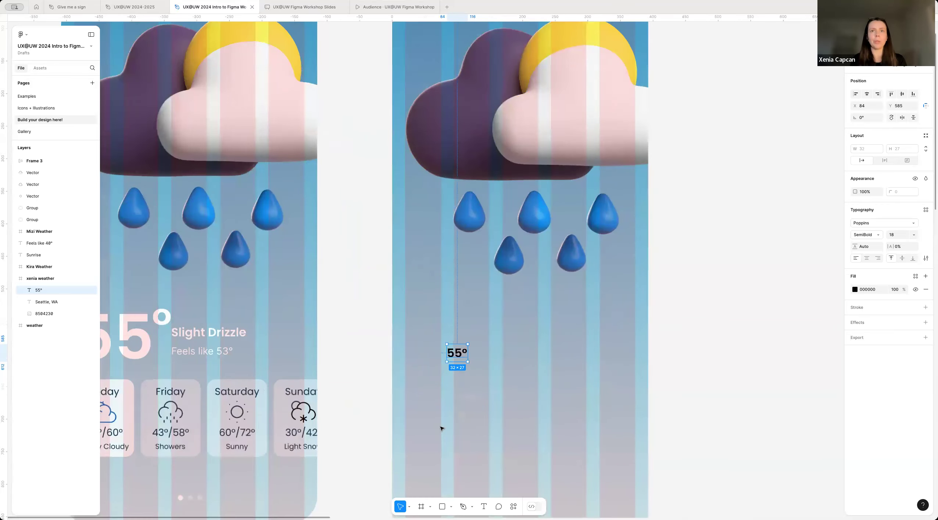
{"action": "left_click", "coordinate": [902, 237]}
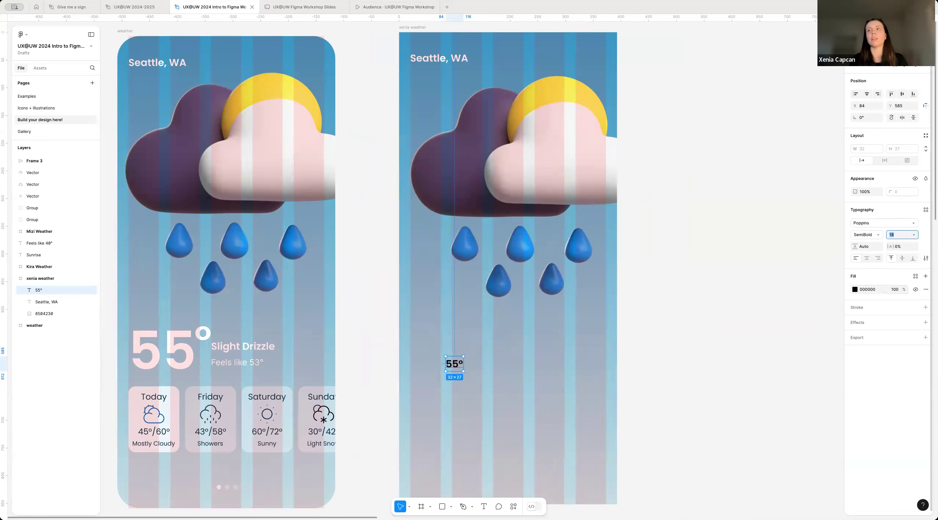
{"action": "key", "text": "Return"}
{"action": "left_click", "coordinate": [901, 237]}
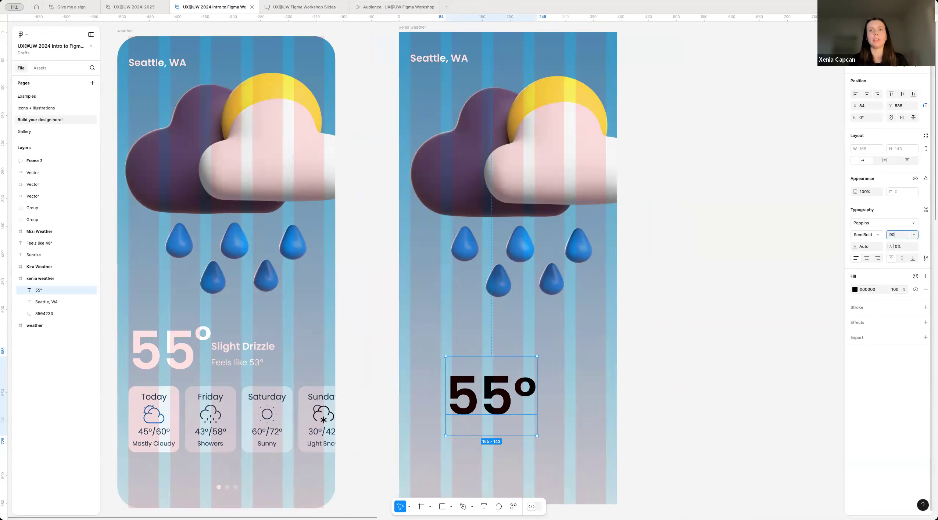
{"action": "key", "text": "Return"}
{"action": "left_click", "coordinate": [898, 235]}
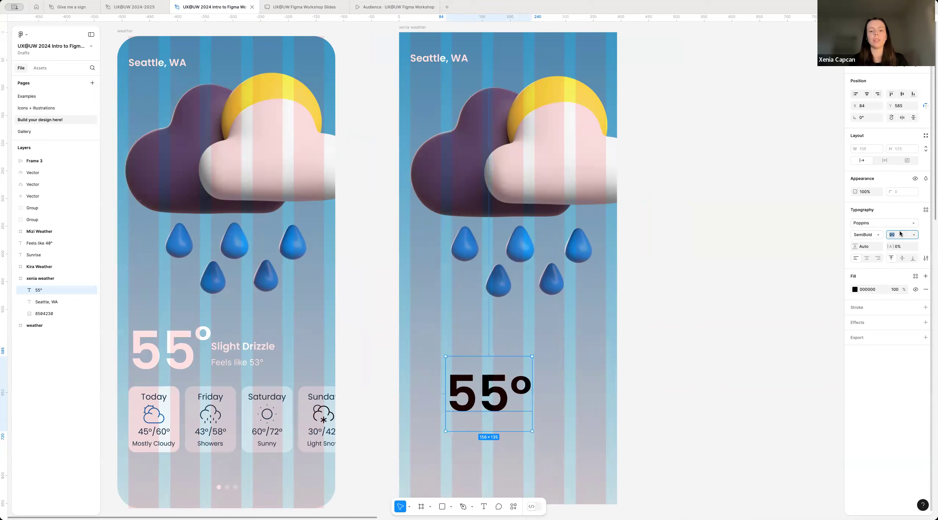
{"action": "type", "text": "85"}
{"action": "key", "text": "Return"}
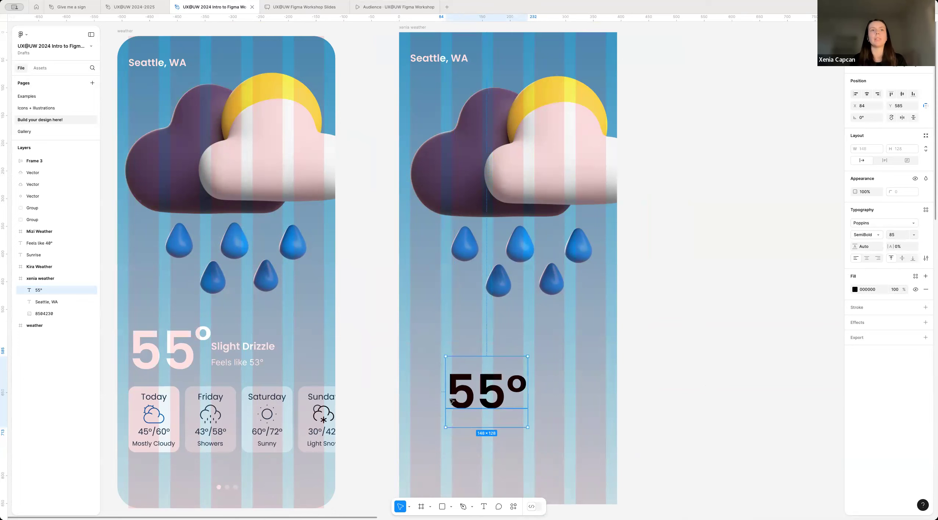
Step: Move the "55°" text to X 20, Y 504, aligned with the left edge of the first grid column
{"action": "left_click_drag", "start_coordinate": [485, 390], "coordinate": [464, 355]}
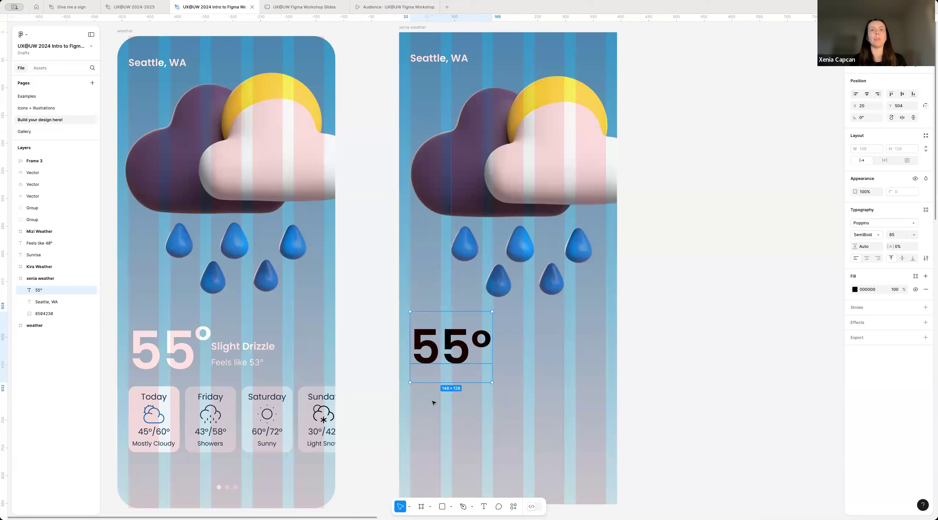
{"action": "left_click_drag", "start_coordinate": [434, 358], "coordinate": [434, 357]}
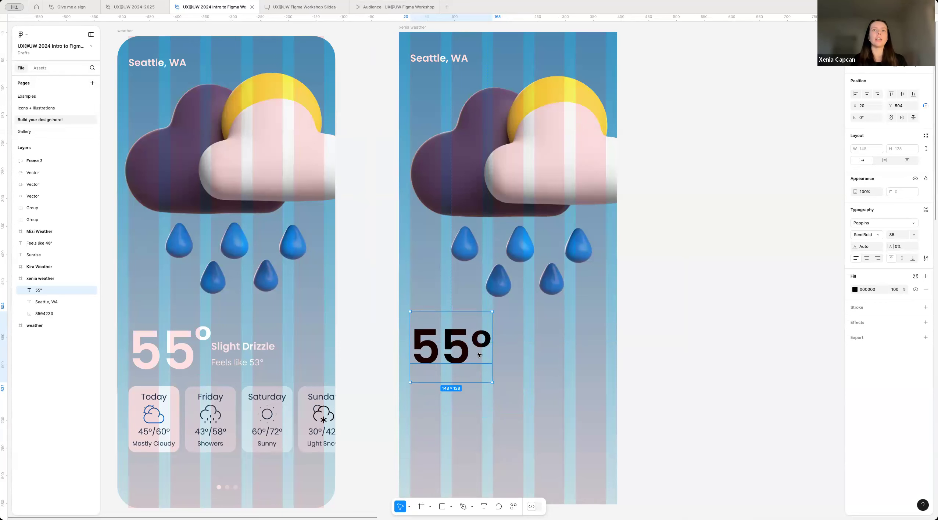
Step: Try a smaller font size of 65 on only the degree symbol within the "55°" text
{"action": "double_click", "coordinate": [485, 355]}
{"action": "left_click_drag", "start_coordinate": [472, 356], "coordinate": [500, 355]}
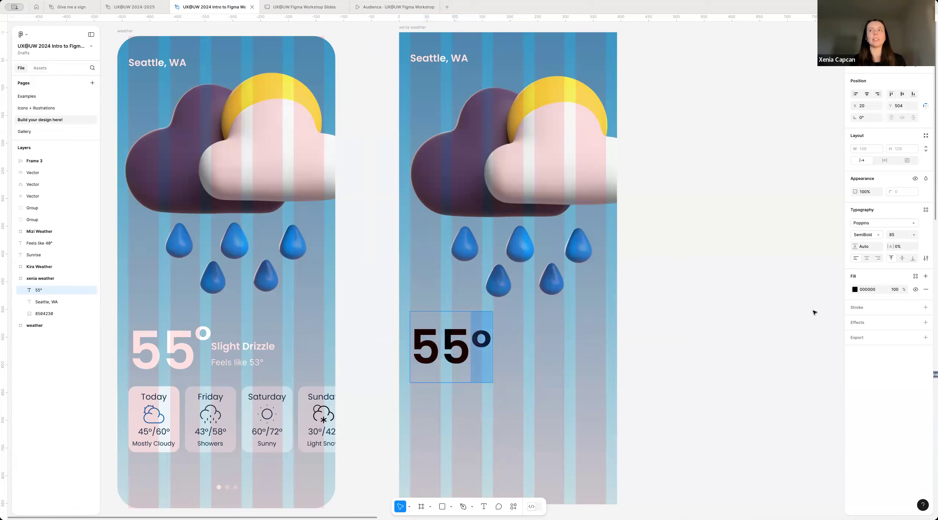
{"action": "left_click", "coordinate": [900, 235]}
{"action": "type", "text": "65"}
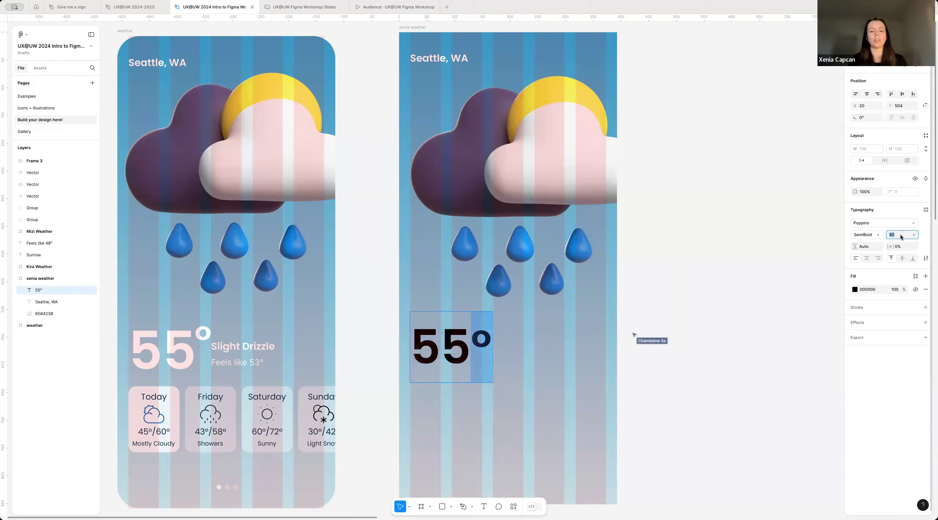
{"action": "key", "text": "Return"}
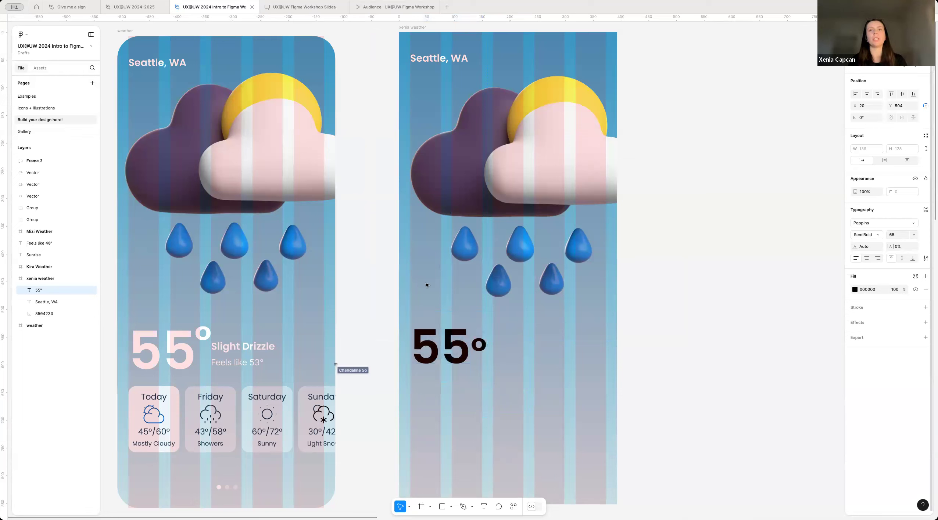
Step: Remove the degree symbol from the temperature text and add "°" as a separate text at about X 145, Y 600
{"action": "double_click", "coordinate": [486, 356]}
{"action": "key", "text": "BackSpace"}
{"action": "key", "text": "Escape"}
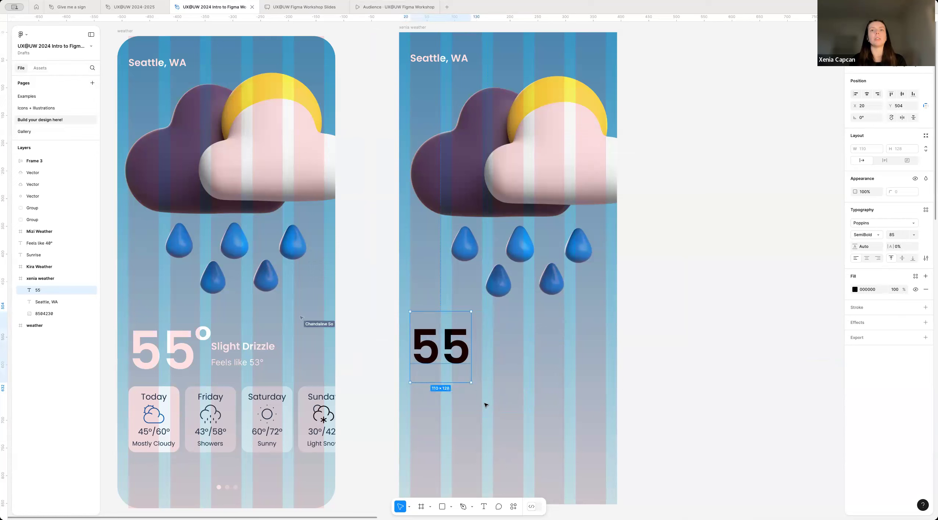
{"action": "key", "text": "Escape"}
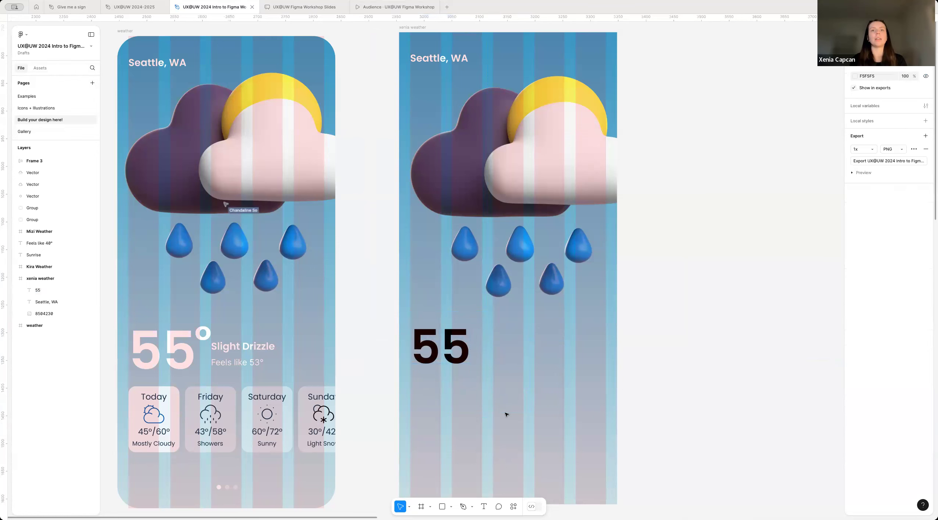
{"action": "left_click", "coordinate": [483, 507]}
{"action": "left_click", "coordinate": [479, 365]}
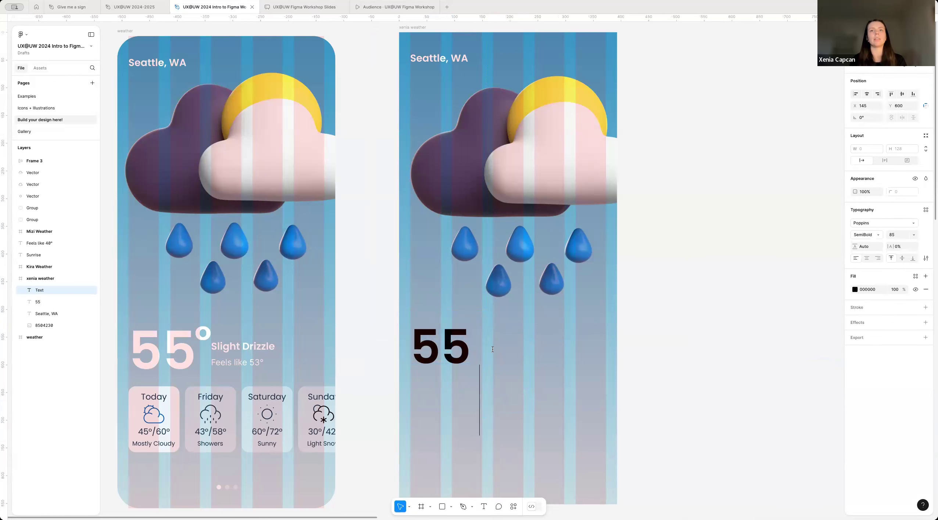
{"action": "type", "text": "°"}
{"action": "key", "text": "Escape"}
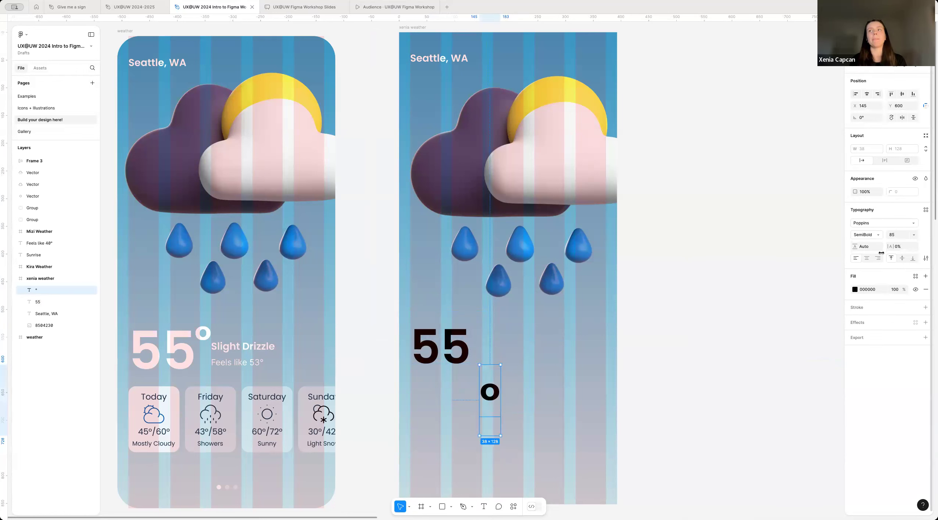
Step: Set the separate degree symbol's font size to 70 and place it beside "55" at X 130, Y 504
{"action": "left_click", "coordinate": [901, 235]}
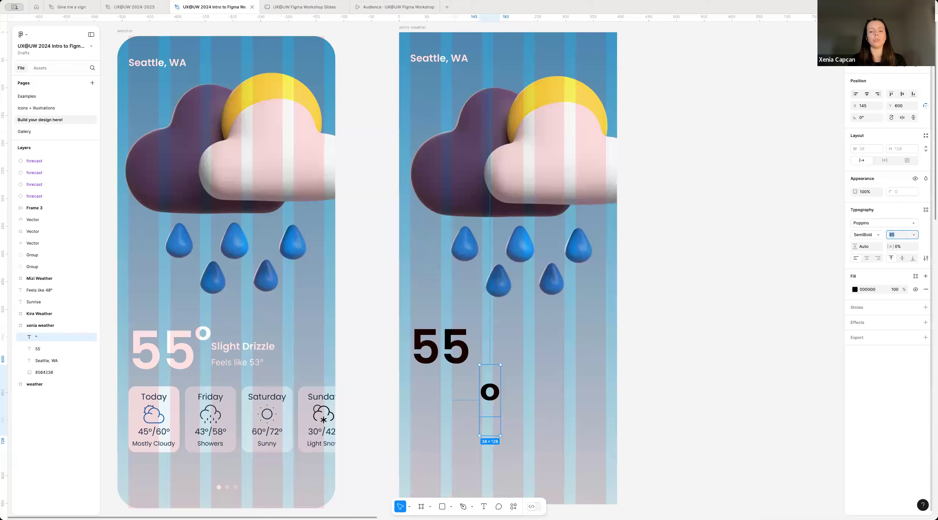
{"action": "key", "text": "Return"}
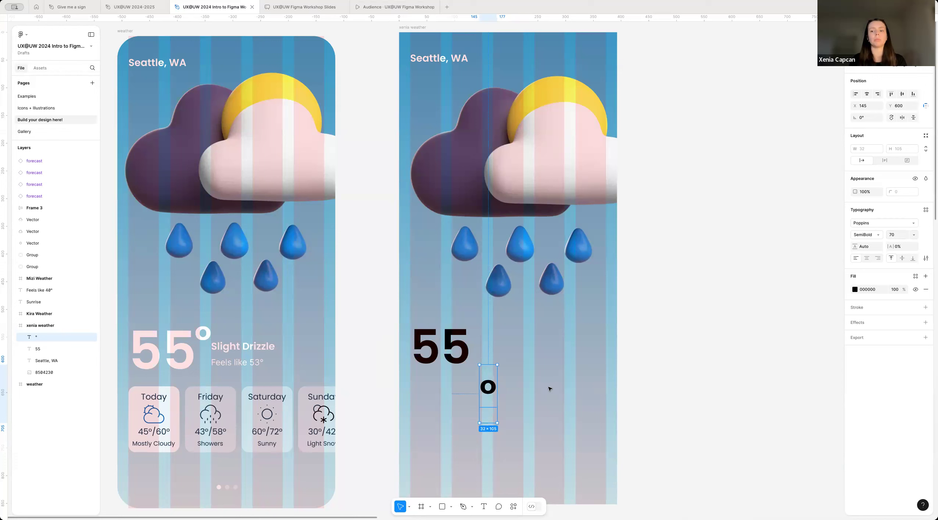
{"action": "key", "text": "Escape"}
{"action": "left_click_drag", "start_coordinate": [488, 390], "coordinate": [476, 334]}
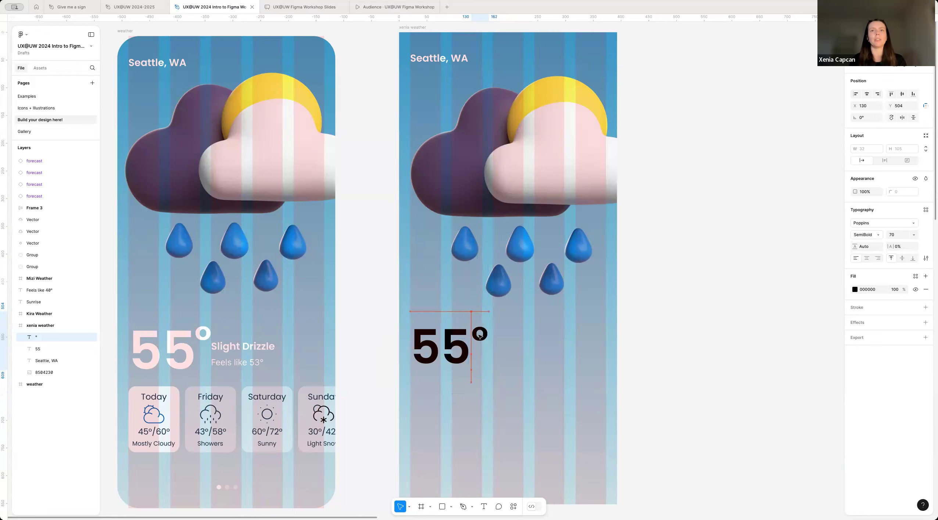
{"action": "left_click", "coordinate": [380, 388]}
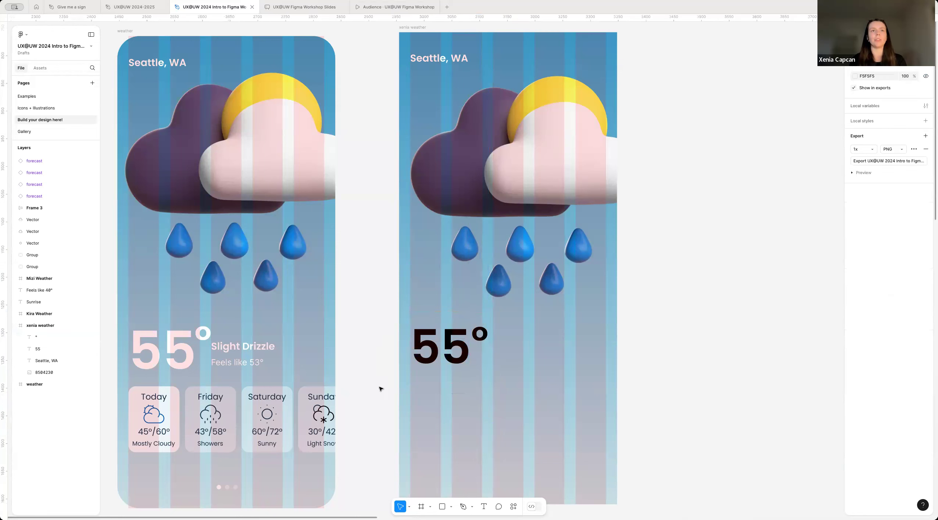
{"action": "left_click", "coordinate": [487, 352]}
{"action": "key", "text": "Left"}
{"action": "key", "text": "Left"}
{"action": "key", "text": "Left"}
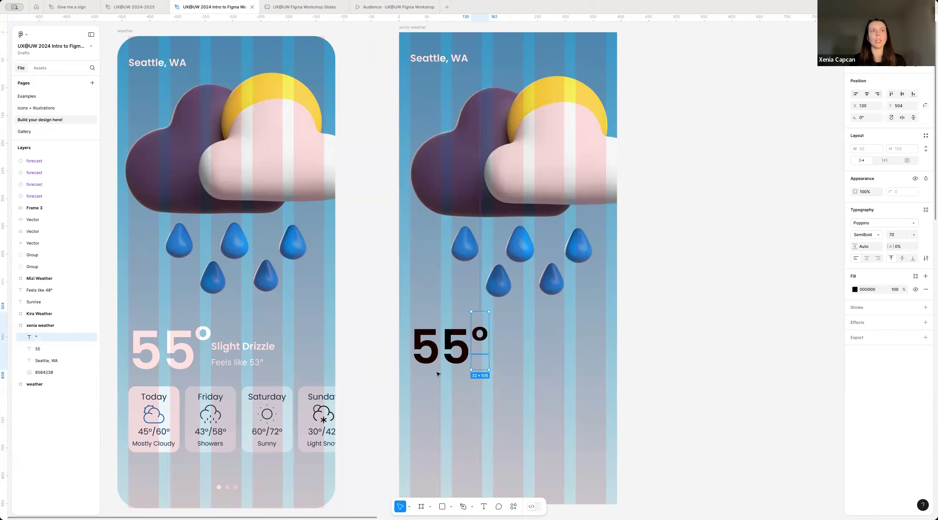
Step: Enlarge the "55" text to font size 90 and raise the degree symbol to X 132, Y 491
{"action": "left_click", "coordinate": [441, 347]}
{"action": "left_click", "coordinate": [900, 235]}
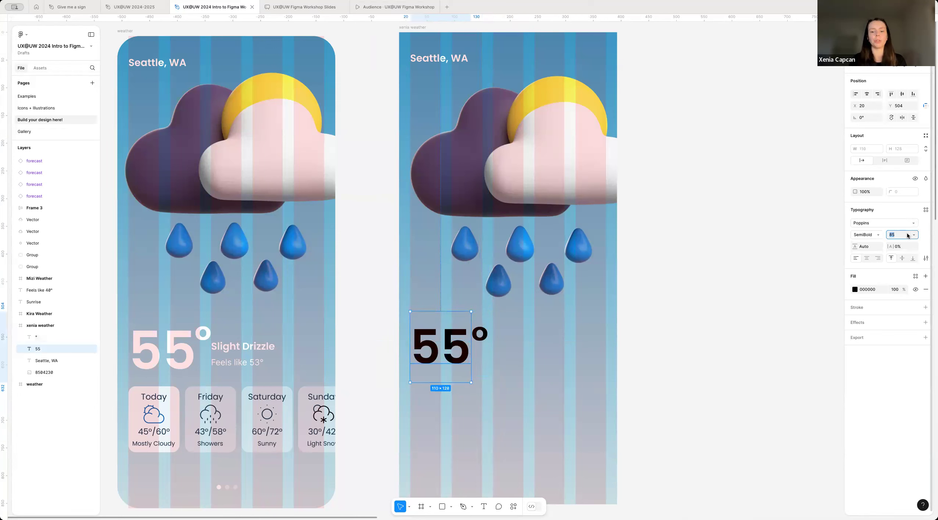
{"action": "type", "text": "90"}
{"action": "key", "text": "Return"}
{"action": "left_click_drag", "start_coordinate": [482, 337], "coordinate": [484, 329]}
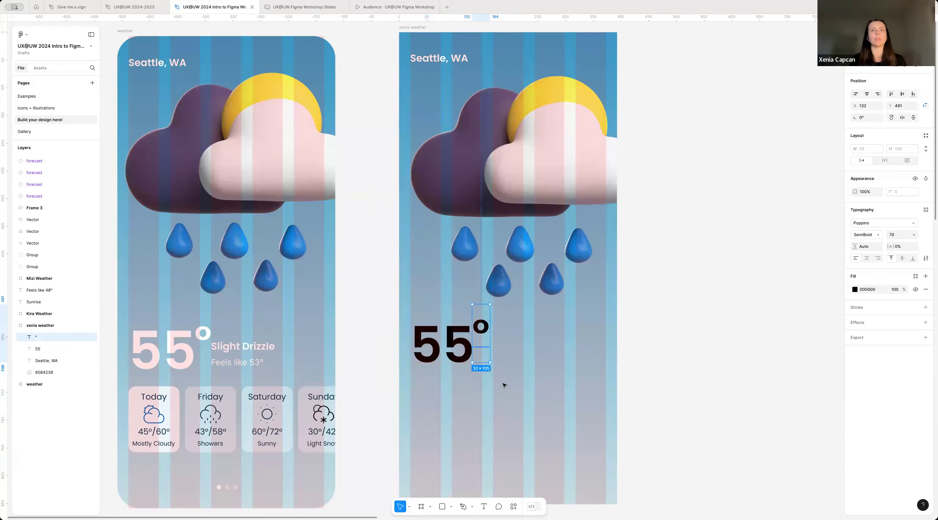
Step: Lower the "55" text slightly to Y 500
{"action": "left_click", "coordinate": [503, 384]}
{"action": "left_click", "coordinate": [454, 356]}
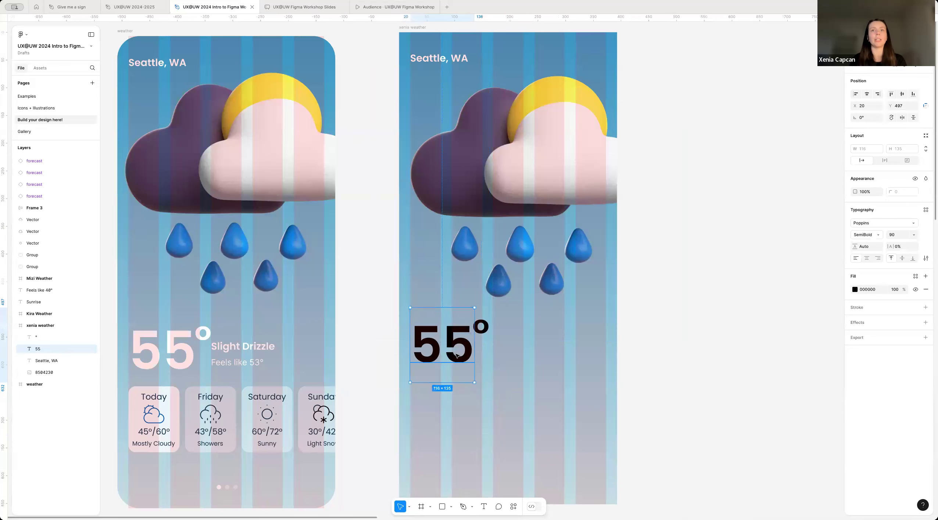
{"action": "left_click", "coordinate": [502, 378]}
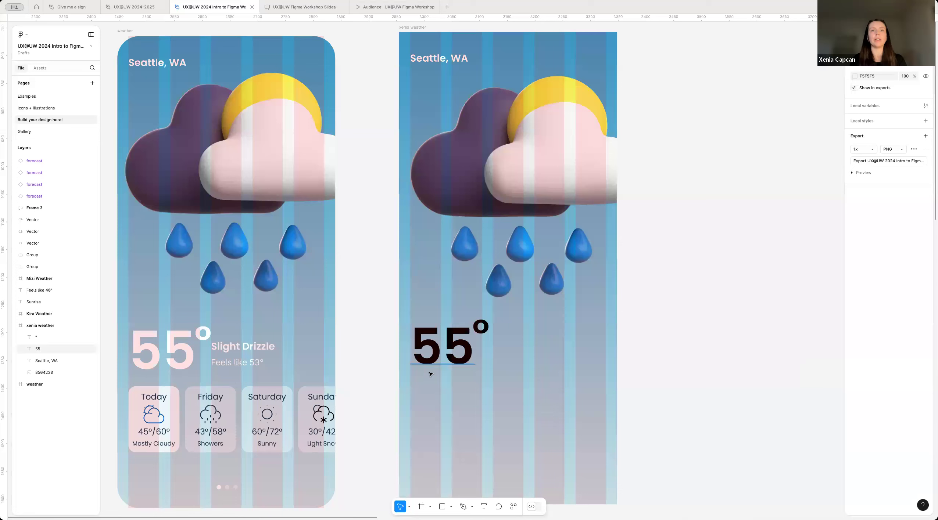
Step: Group the "55" text and the degree symbol
{"action": "left_click", "coordinate": [435, 357]}
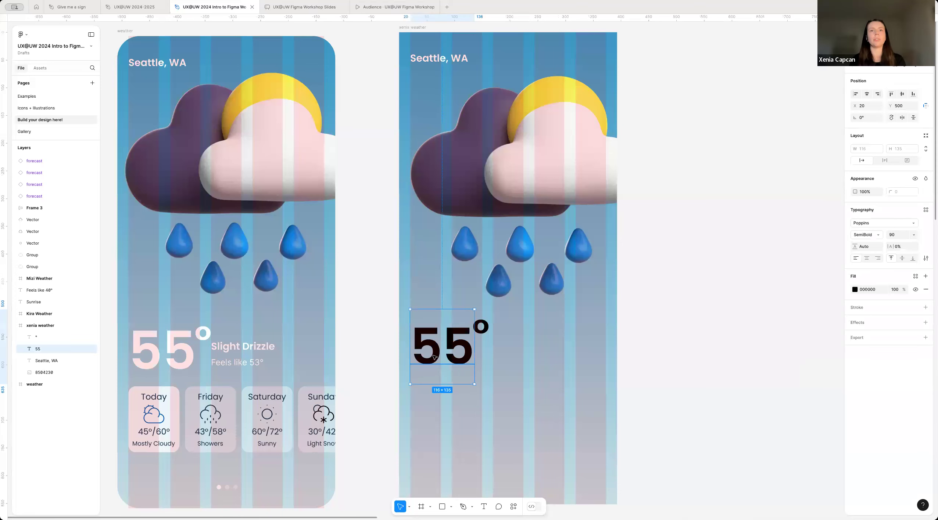
{"action": "left_click", "coordinate": [481, 329], "text": "shift"}
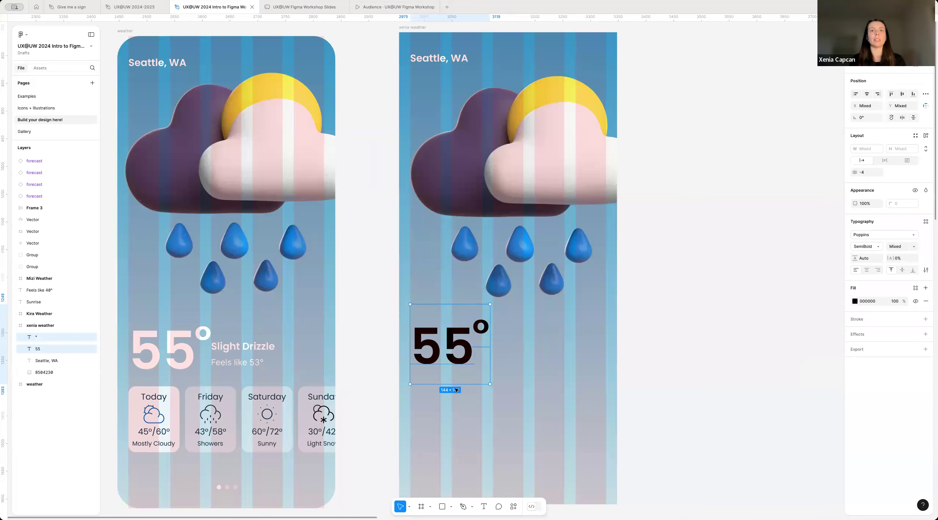
{"action": "key", "text": "Escape"}
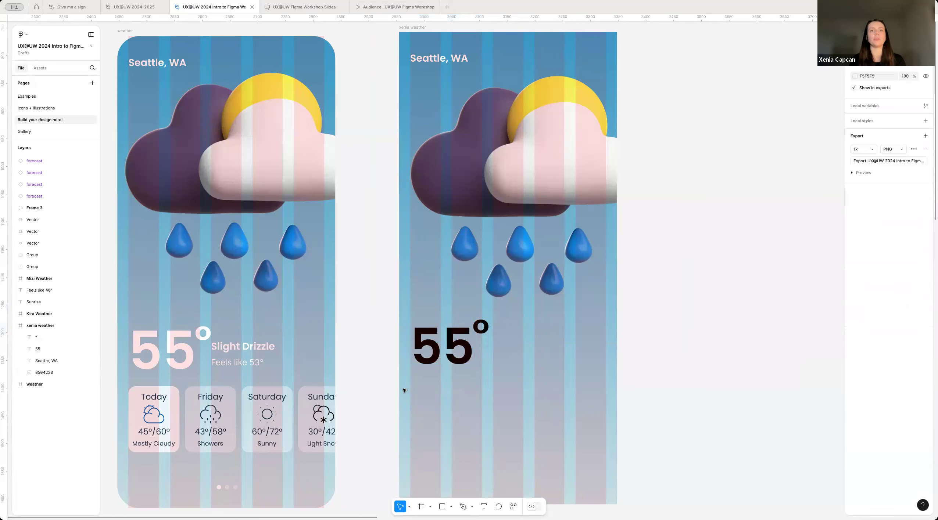
{"action": "left_click_drag", "start_coordinate": [403, 390], "coordinate": [463, 377]}
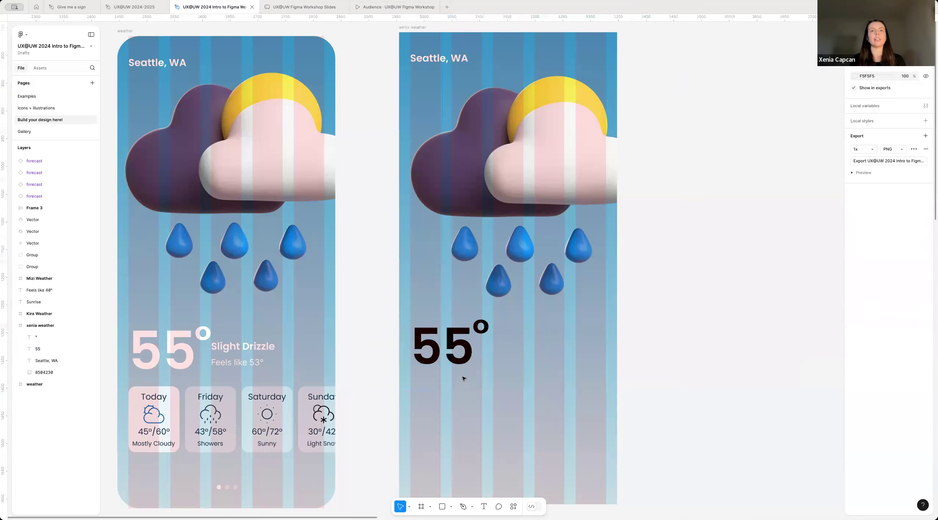
{"action": "left_click", "coordinate": [457, 350]}
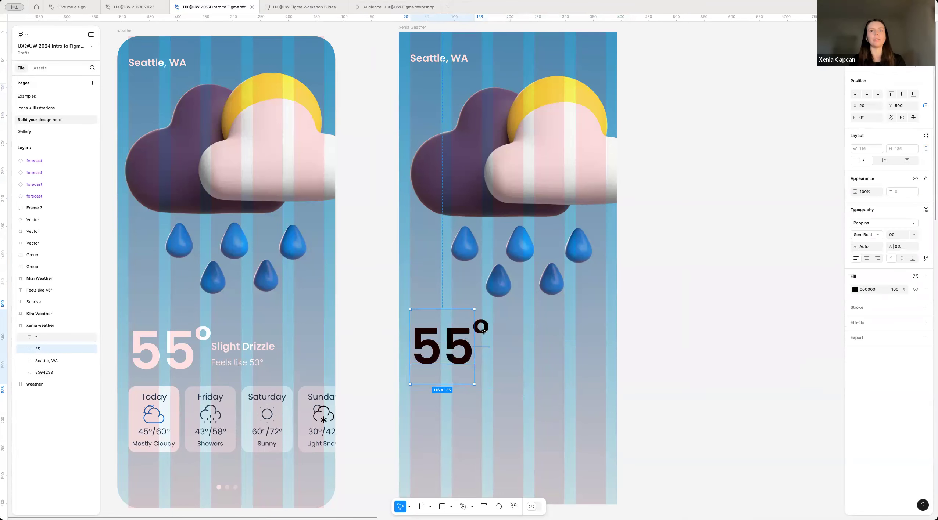
{"action": "left_click", "coordinate": [482, 328], "text": "shift"}
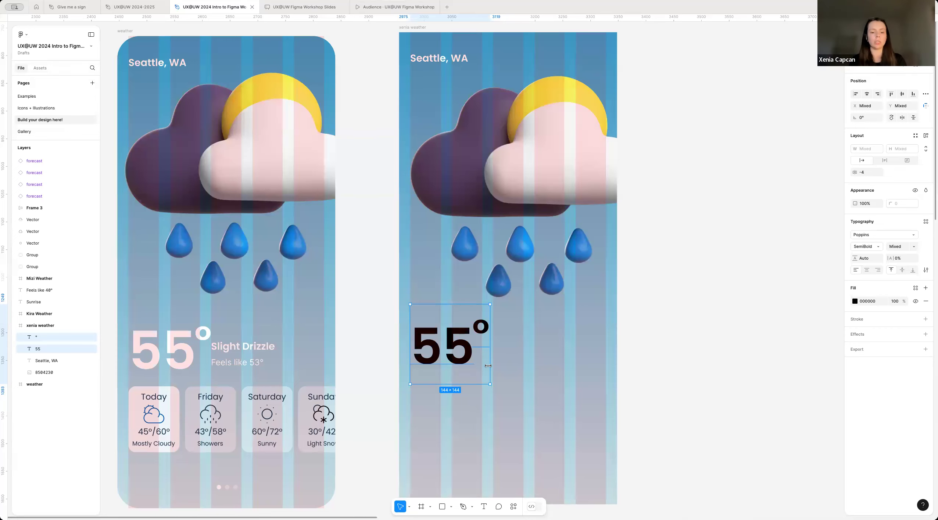
{"action": "key", "text": "ctrl+g"}
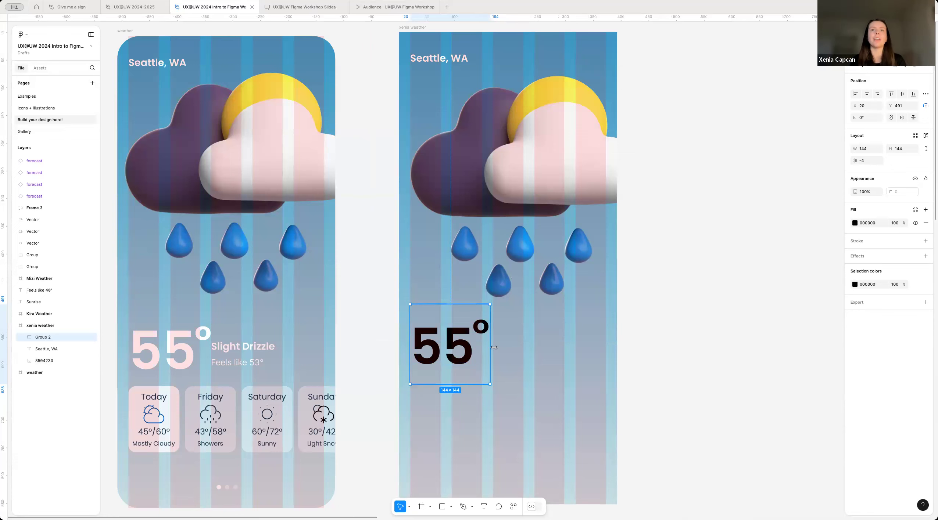
Step: Try moving the temperature group up over the raindrops, undo the move, and select the group's two texts individually
{"action": "left_click_drag", "start_coordinate": [469, 361], "coordinate": [524, 286]}
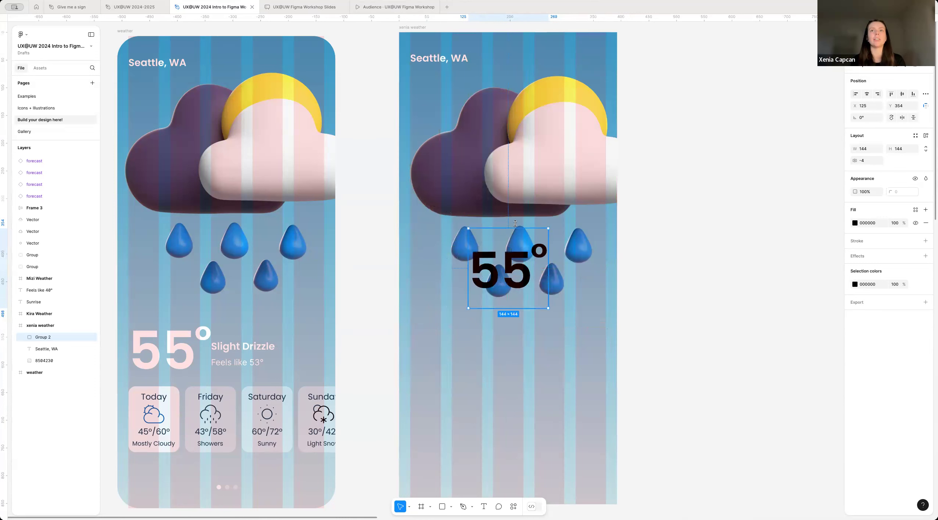
{"action": "key", "text": "super+z"}
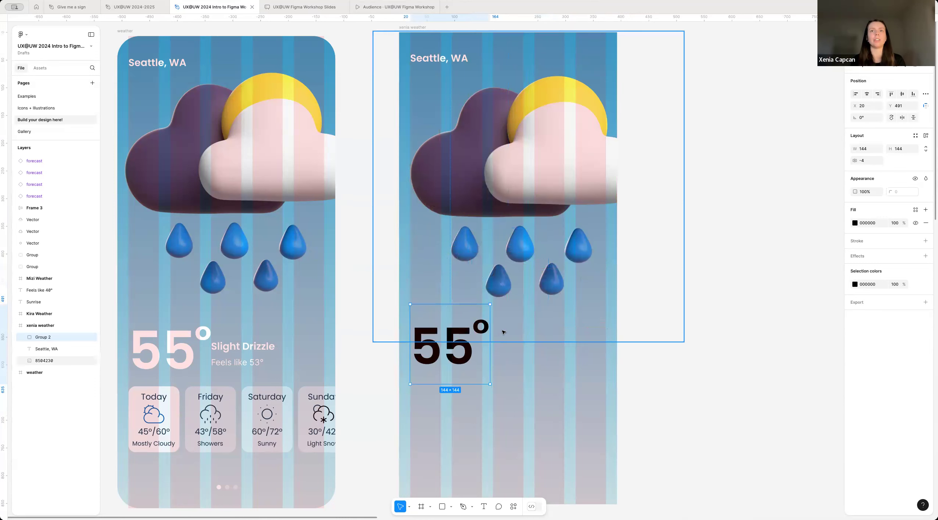
{"action": "double_click", "coordinate": [459, 358]}
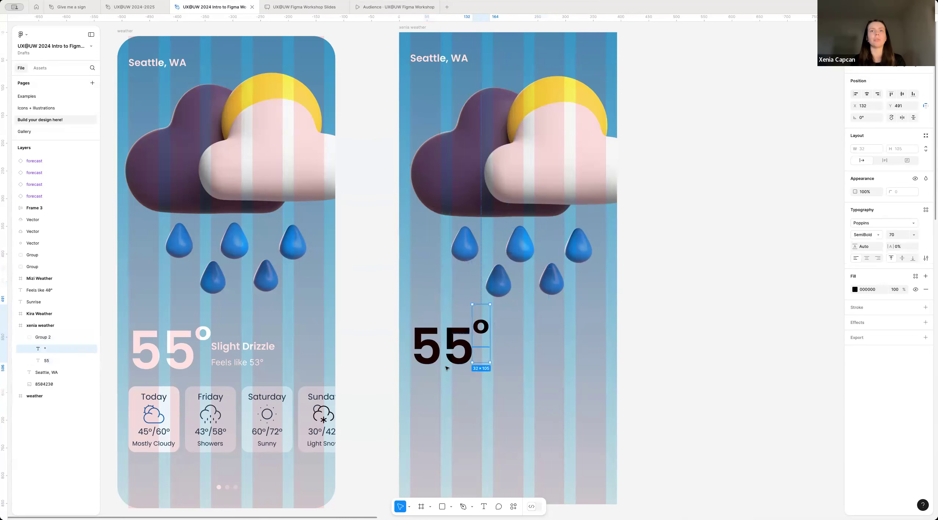
{"action": "left_click", "coordinate": [480, 327]}
{"action": "left_click", "coordinate": [462, 359]}
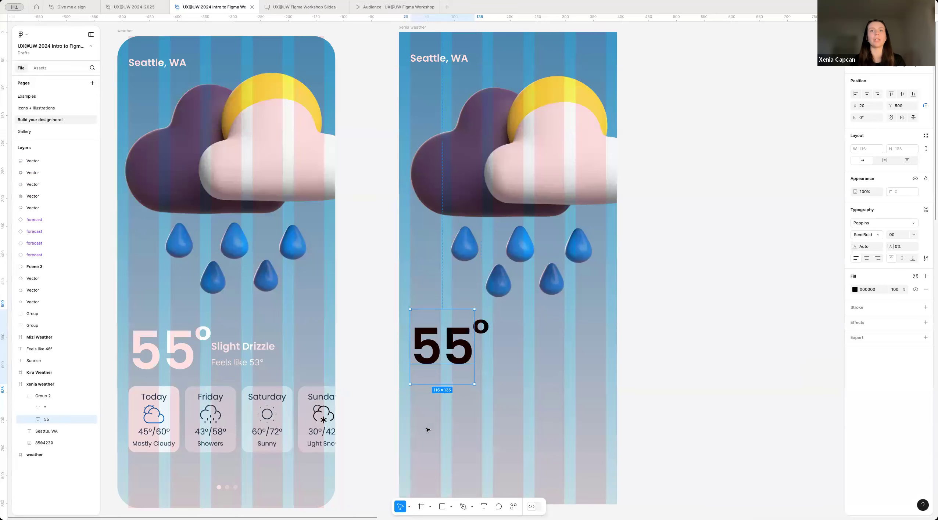
{"action": "left_click", "coordinate": [451, 421]}
Step: Set the temperature group's fill to white (FFFFFF) and deselect it
{"action": "left_click", "coordinate": [457, 353]}
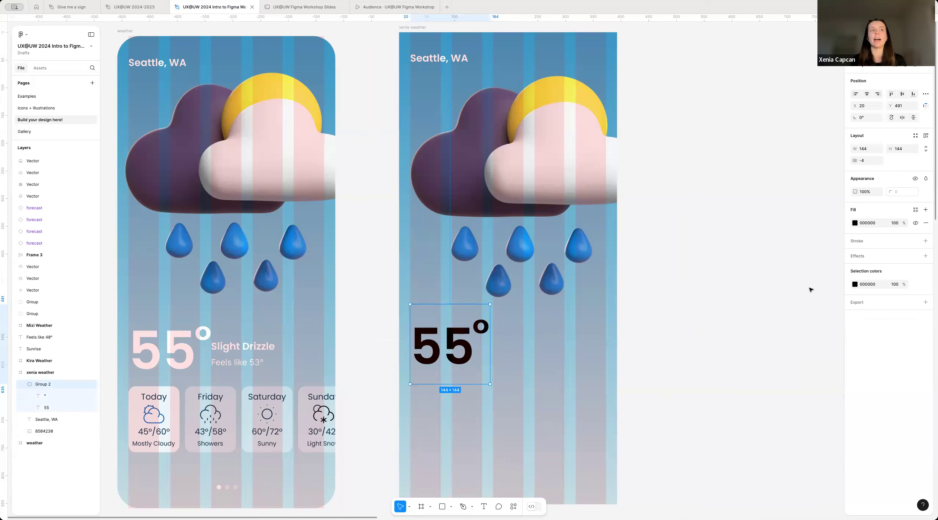
{"action": "left_click", "coordinate": [854, 223]}
{"action": "left_click_drag", "start_coordinate": [769, 253], "coordinate": [710, 232]}
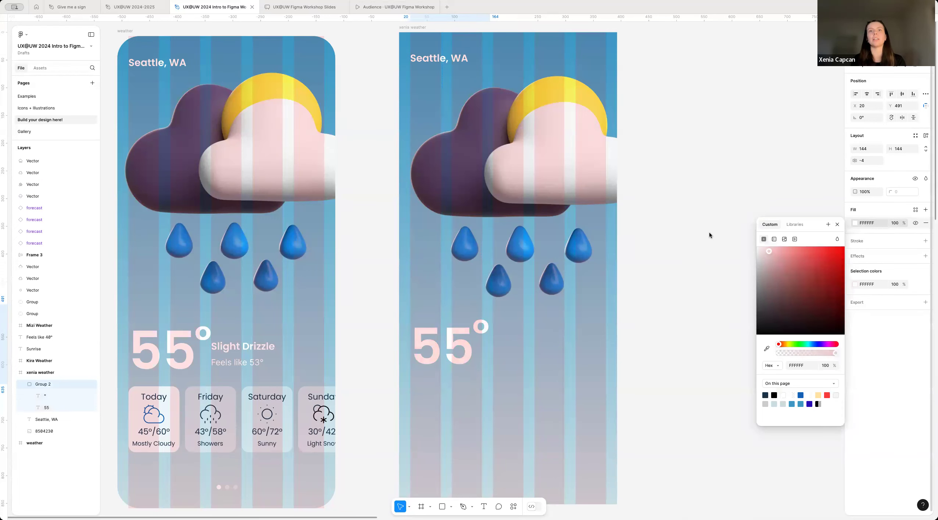
{"action": "key", "text": "Escape"}
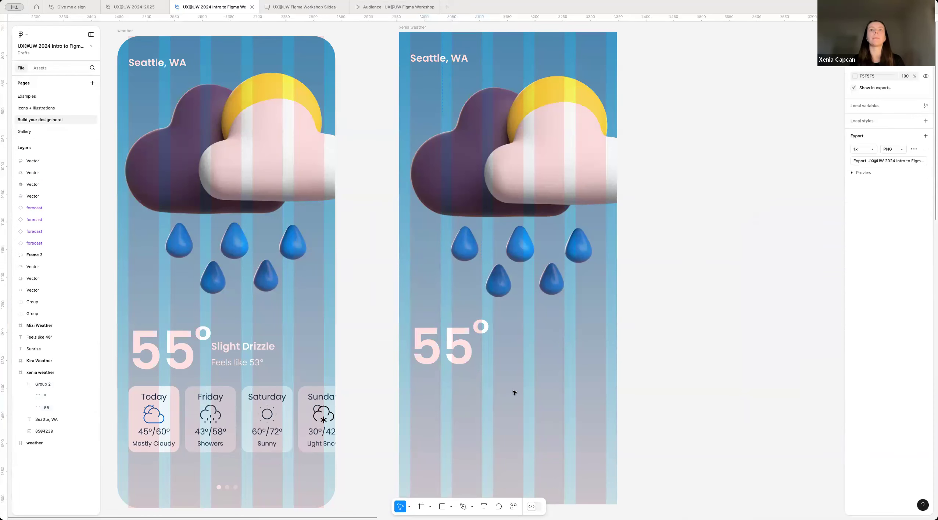
{"action": "left_click_drag", "start_coordinate": [440, 364], "coordinate": [439, 365]}
{"action": "left_click", "coordinate": [538, 407]}
Step: Duplicate the "Seattle, WA" text in the xenia weather frame and place the copy beside the degree symbol at X 169, Y 548
{"action": "scroll", "coordinate": [430, 369], "scroll_direction": "down", "scroll_amount": 2}
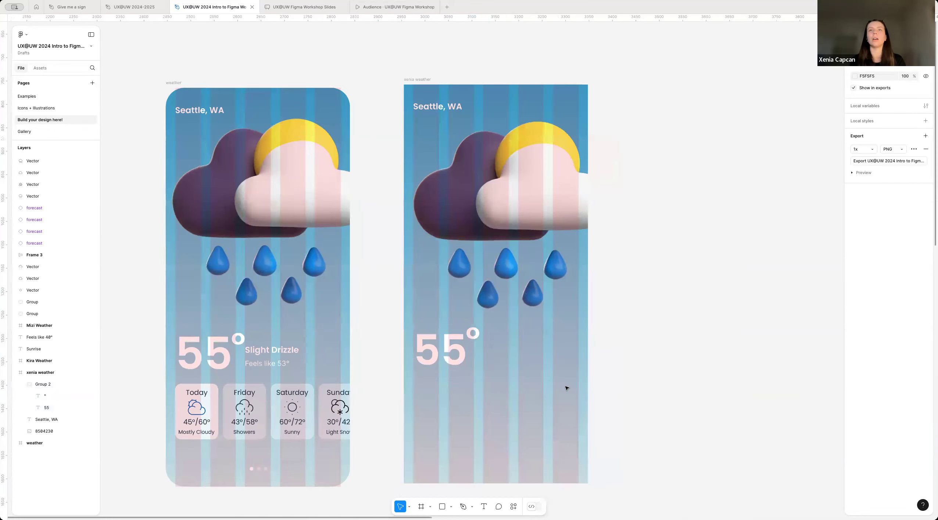
{"action": "scroll", "coordinate": [565, 388], "scroll_direction": "right", "scroll_amount": 1}
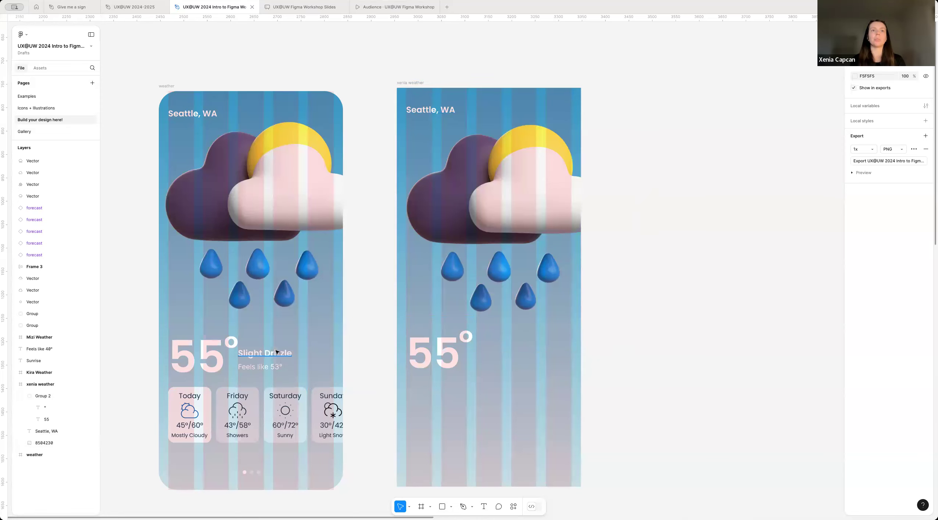
{"action": "left_click", "coordinate": [425, 111]}
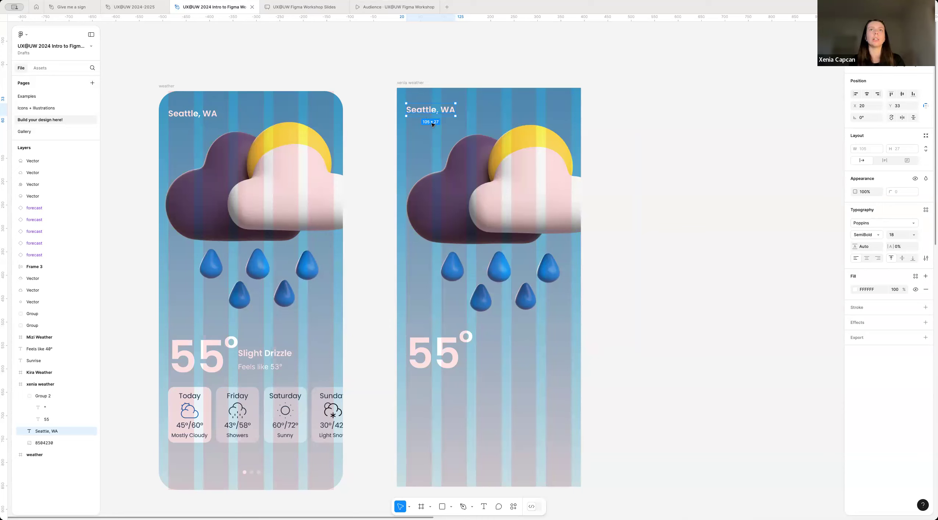
{"action": "key", "text": "alt"}
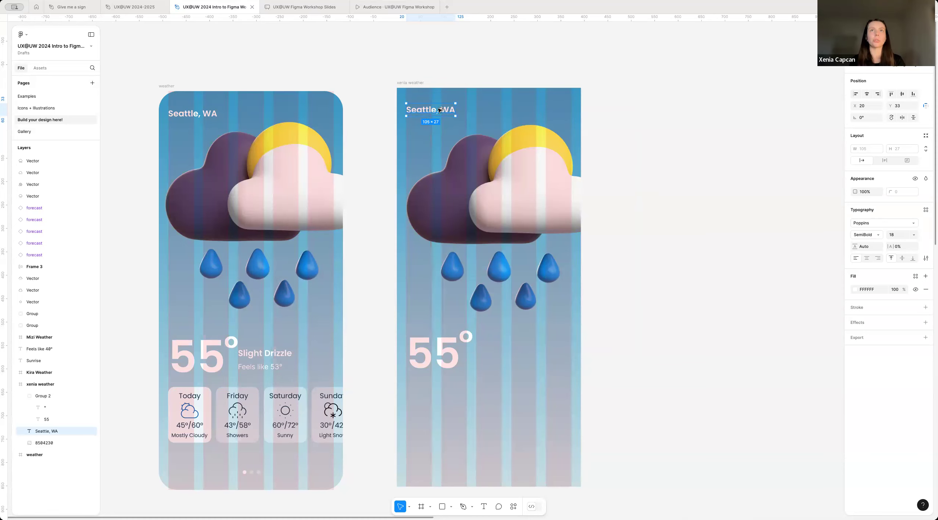
{"action": "left_click_drag", "start_coordinate": [430, 111], "coordinate": [520, 361]}
{"action": "left_click_drag", "start_coordinate": [459, 340], "coordinate": [512, 328]}
{"action": "key", "text": "Escape"}
{"action": "left_click_drag", "start_coordinate": [444, 363], "coordinate": [487, 426]}
{"action": "key", "text": "Delete"}
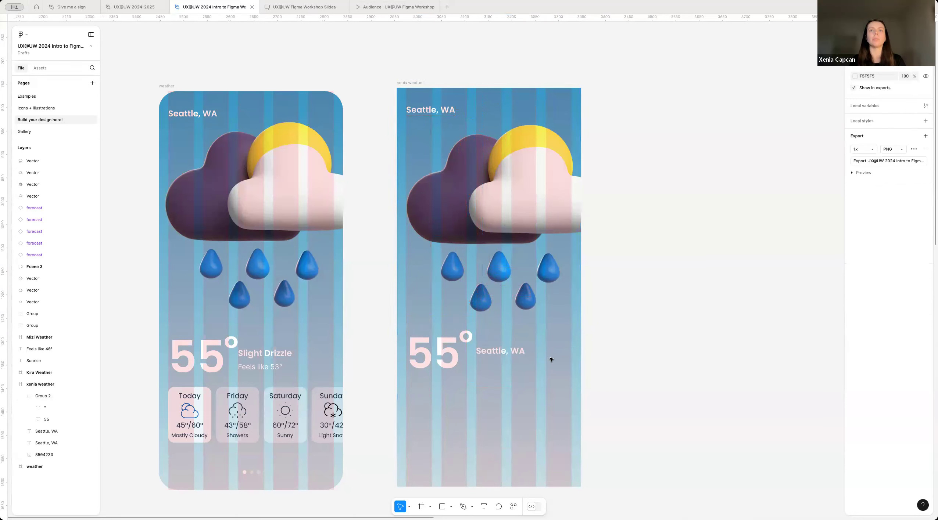
Step: Change the duplicated "Seattle, WA" text beside the temperature to "Slight Drizzle"
{"action": "left_click", "coordinate": [488, 352]}
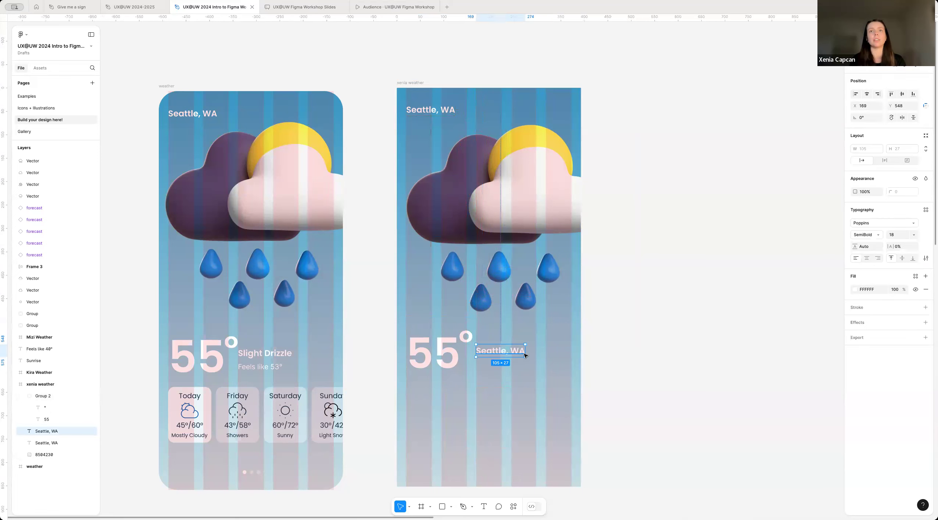
{"action": "double_click", "coordinate": [506, 352]}
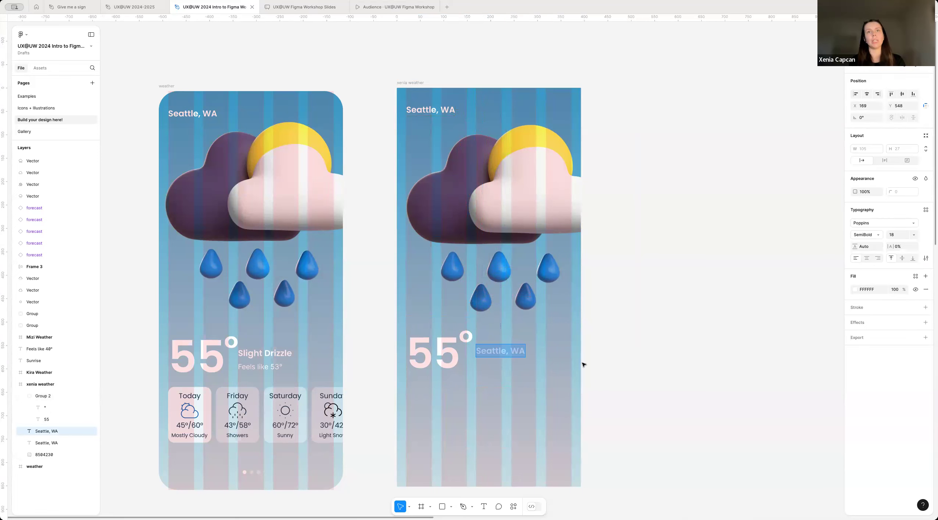
{"action": "type", "text": "Sl"}
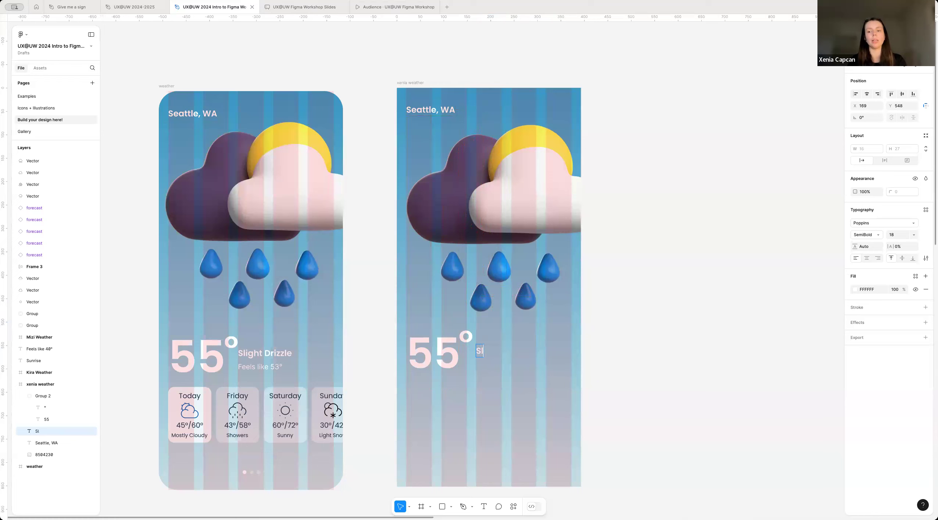
{"action": "type", "text": "ight Drizzle"}
{"action": "key", "text": "Escape"}
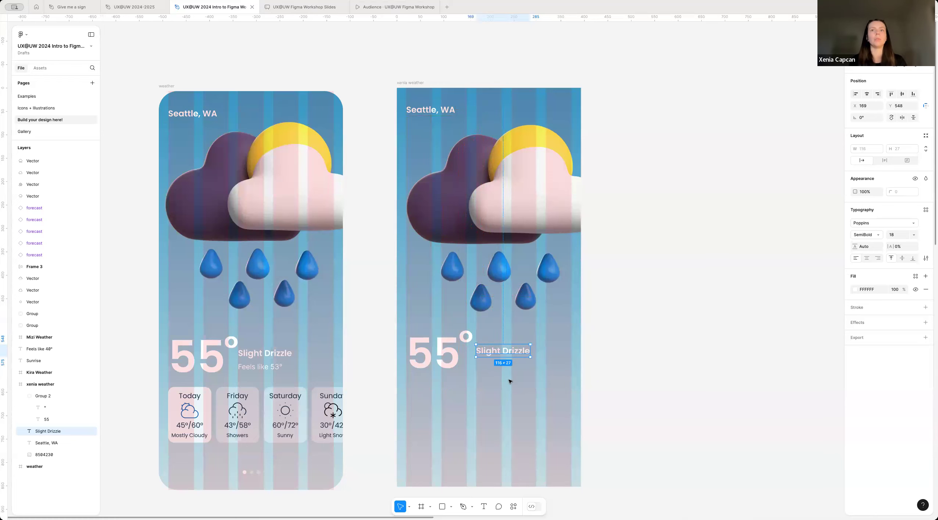
Step: Duplicate the "Slight Drizzle" text below itself, change the copy to "Feels like 53°" and position it at X 169, Y 579
{"action": "scroll", "coordinate": [509, 378], "scroll_direction": "up", "scroll_amount": 3}
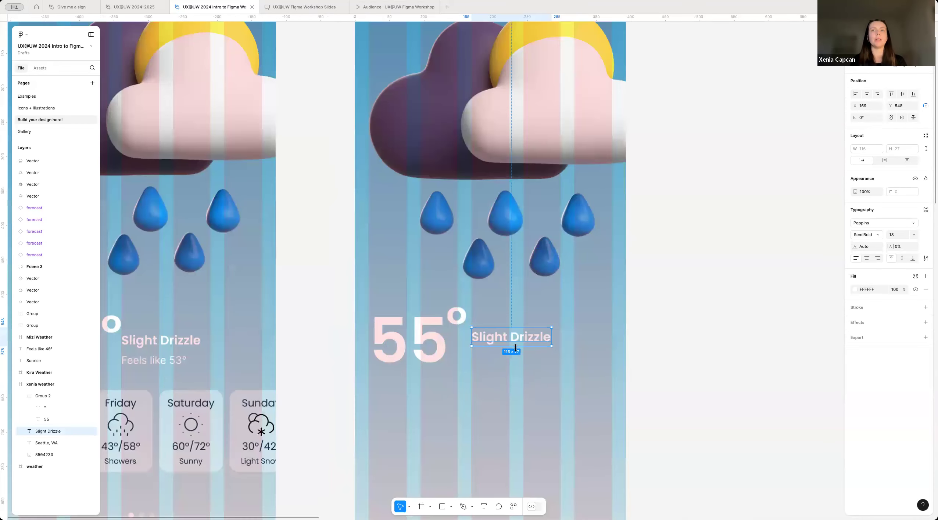
{"action": "left_click_drag", "start_coordinate": [513, 342], "coordinate": [548, 362]}
{"action": "double_click", "coordinate": [548, 362]}
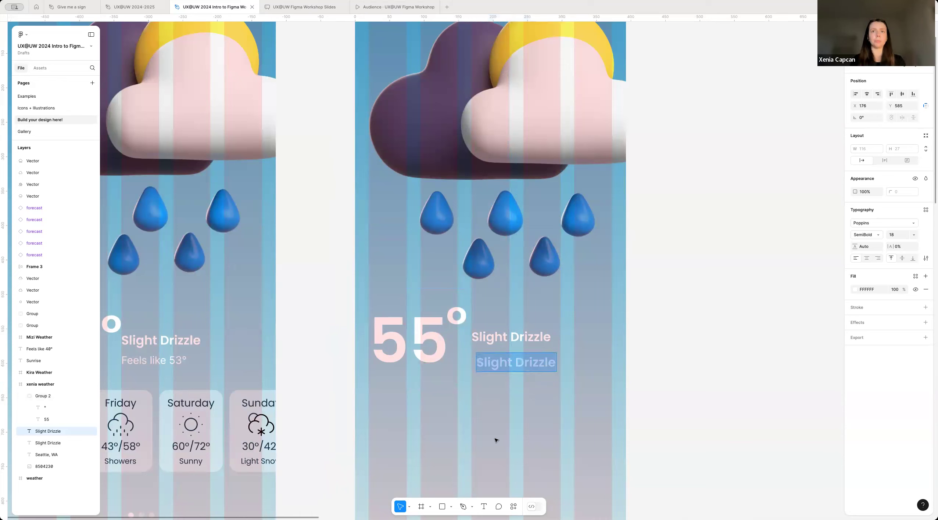
{"action": "type", "text": "Fee"}
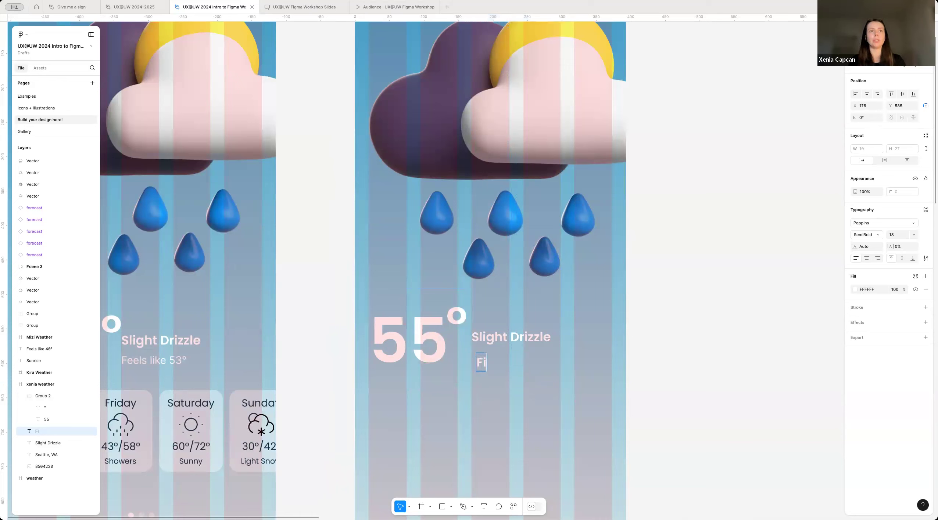
{"action": "type", "text": "ls lik"}
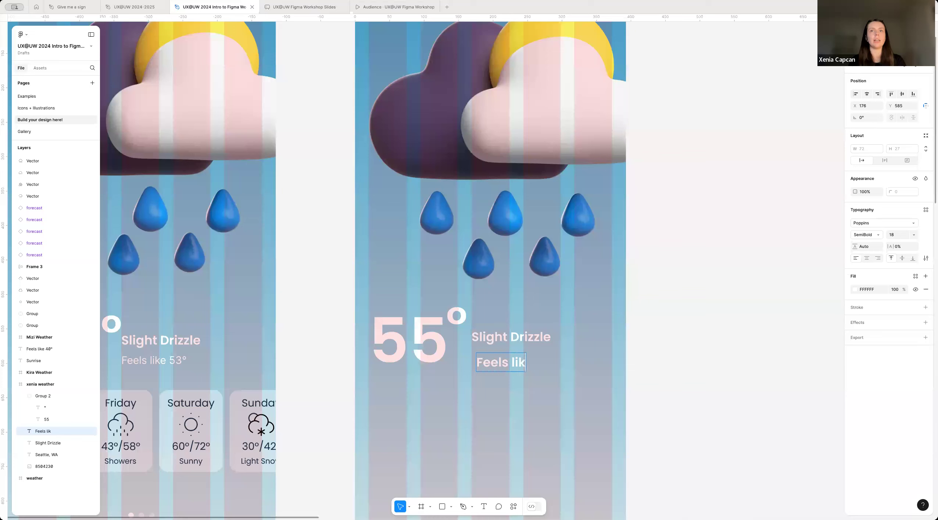
{"action": "type", "text": "e 53"}
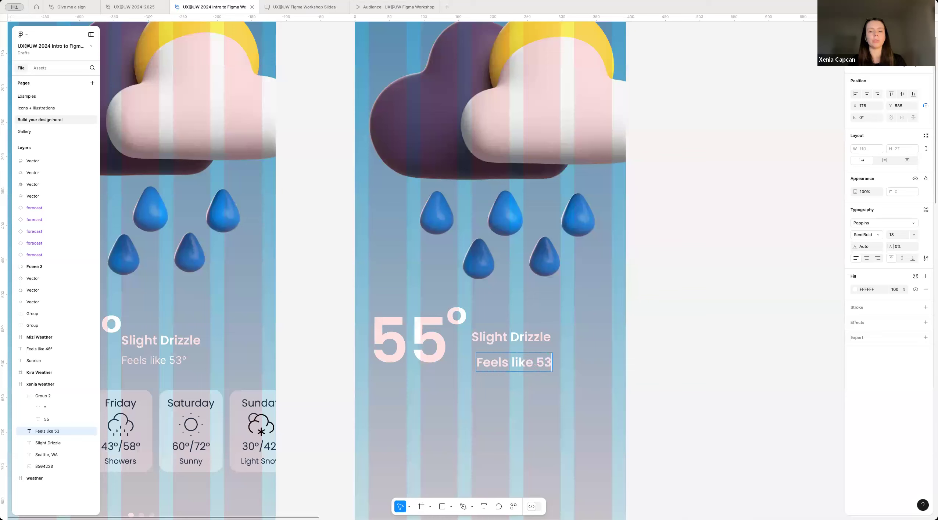
{"action": "type", "text": "°"}
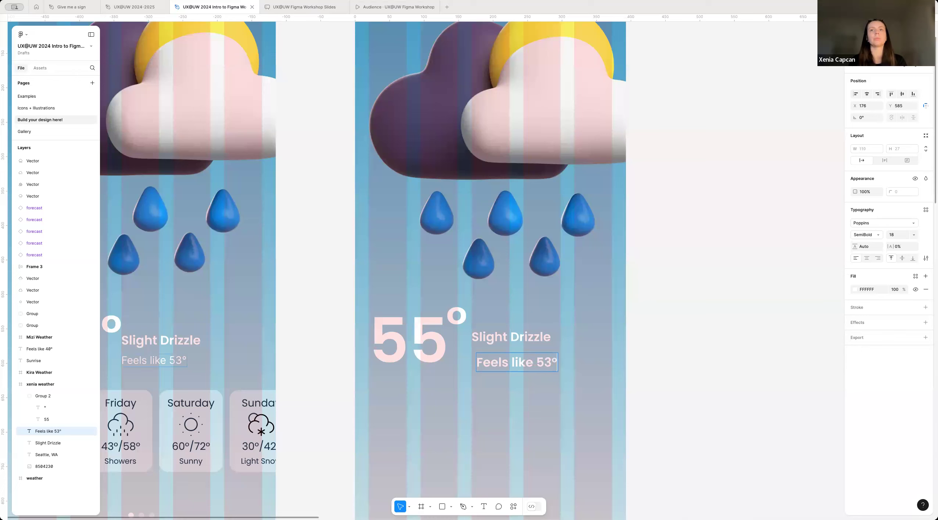
{"action": "key", "text": "Escape"}
{"action": "scroll", "coordinate": [538, 376], "scroll_direction": "down", "scroll_amount": 1}
{"action": "scroll", "coordinate": [539, 376], "scroll_direction": "down", "scroll_amount": 1}
{"action": "left_click_drag", "start_coordinate": [545, 363], "coordinate": [540, 360]}
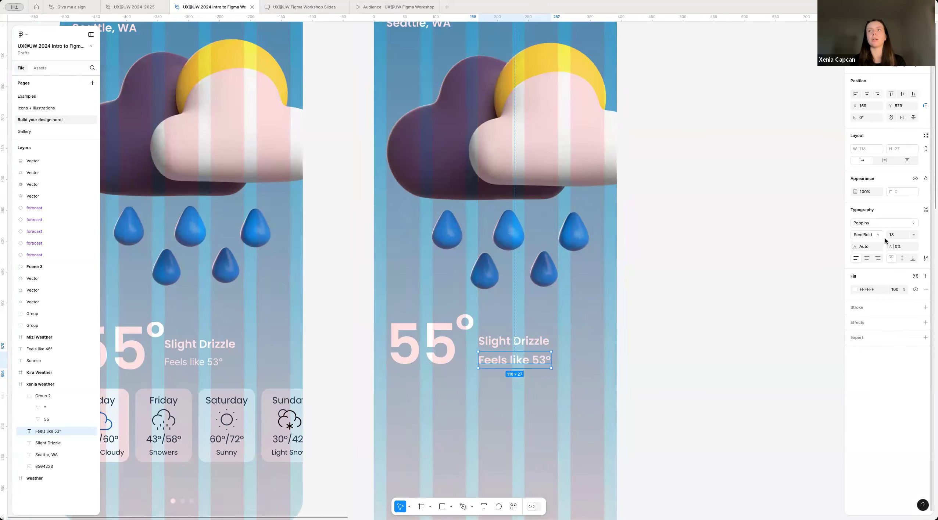
Step: Set the "Feels like 53°" text to size 16 and Regular weight, and move it up to Y 575
{"action": "left_click", "coordinate": [895, 236]}
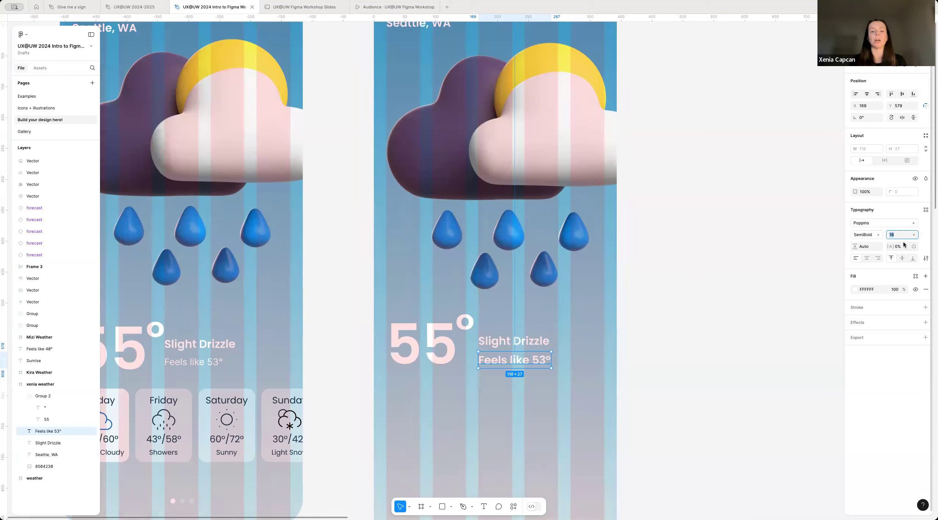
{"action": "type", "text": "16"}
{"action": "key", "text": "Return"}
{"action": "left_click", "coordinate": [867, 238]}
{"action": "key", "text": "Up"}
{"action": "key", "text": "Up"}
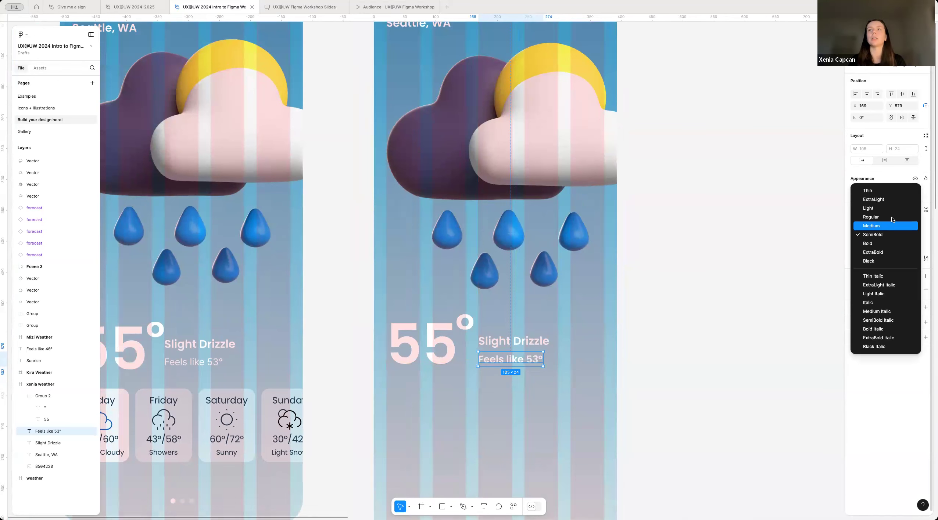
{"action": "key", "text": "Return"}
{"action": "left_click_drag", "start_coordinate": [516, 360], "coordinate": [516, 358]}
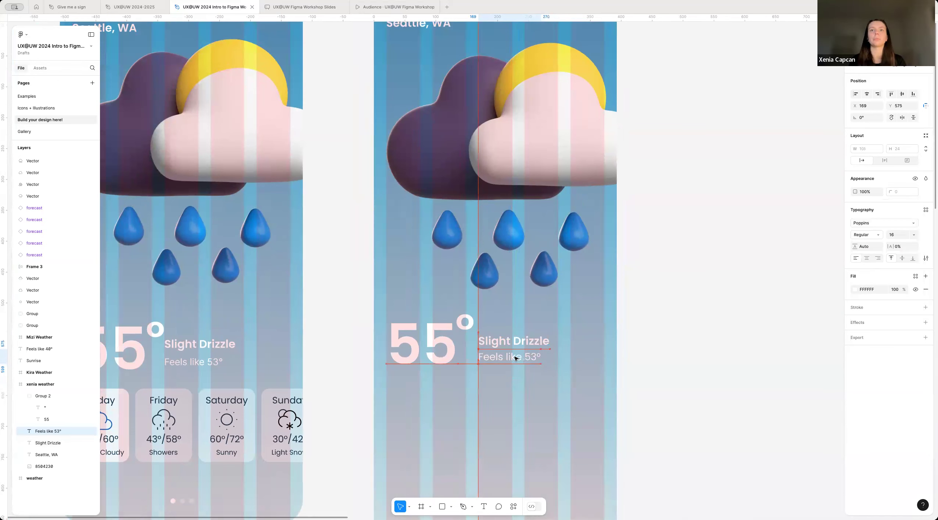
{"action": "key", "text": "Escape"}
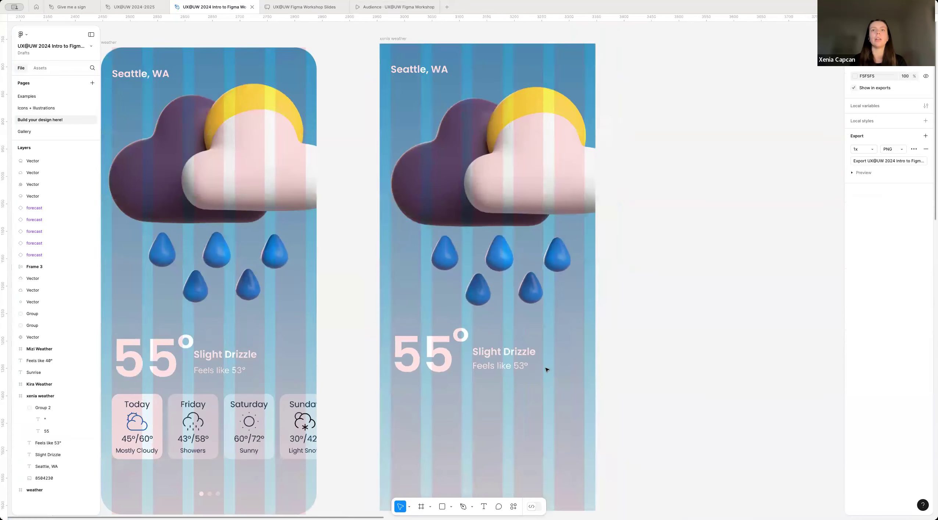
Step: Offset "Feels like 53°" to X 176, Y 578, and left-align it with "Slight Drizzle" after trying centre and right alignment
{"action": "left_click_drag", "start_coordinate": [514, 369], "coordinate": [518, 372]}
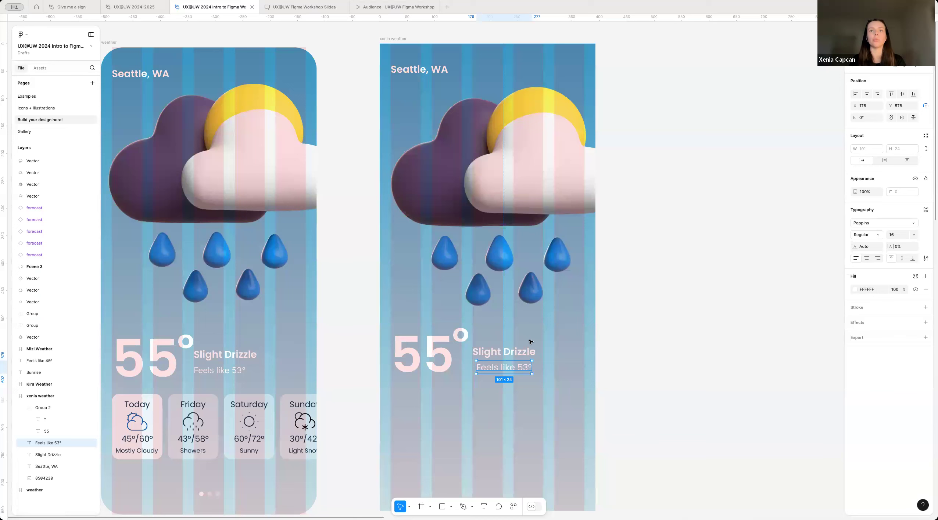
{"action": "left_click", "coordinate": [516, 354], "text": "shift"}
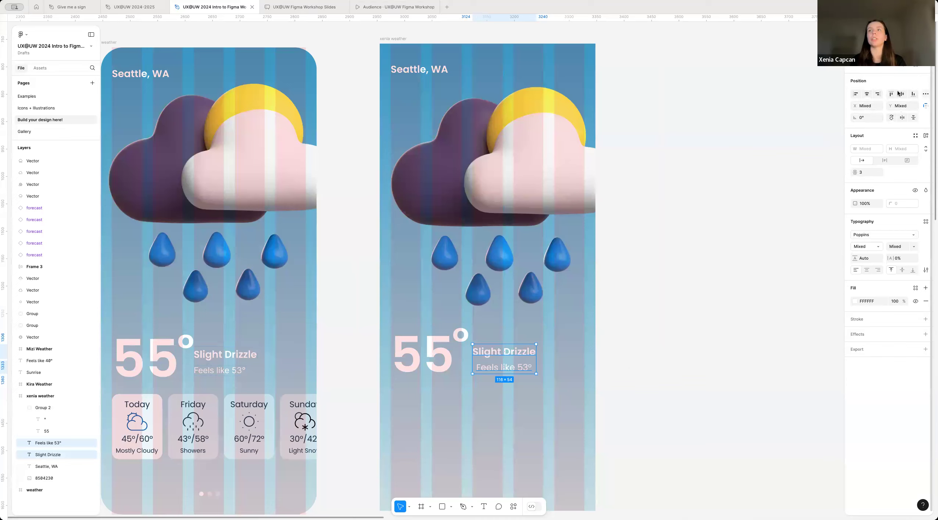
{"action": "left_click", "coordinate": [856, 95]}
{"action": "left_click", "coordinate": [868, 95]}
{"action": "left_click", "coordinate": [877, 95]}
{"action": "left_click", "coordinate": [856, 95]}
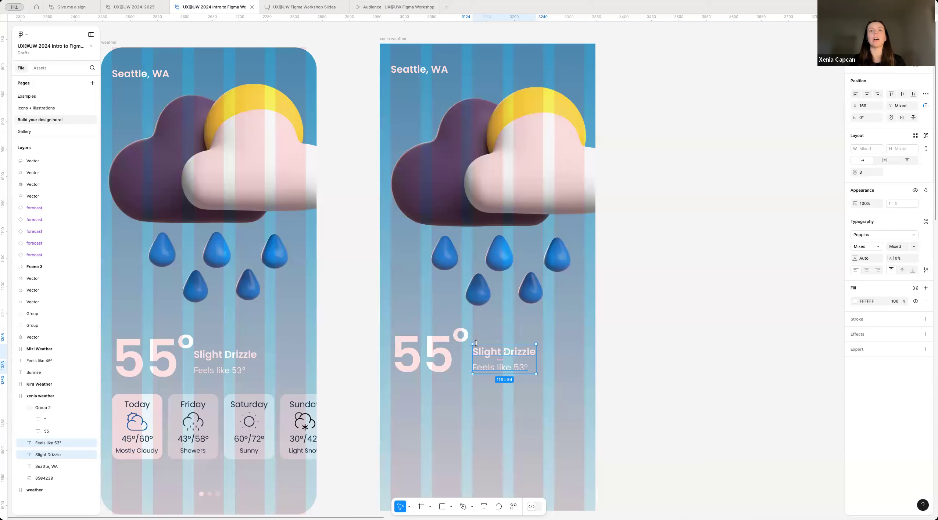
Step: Examine the spacing and alignment of the "Slight Drizzle" and "Feels like 53°" texts beside the temperature
{"action": "scroll", "coordinate": [465, 368], "scroll_direction": "up", "scroll_amount": 2}
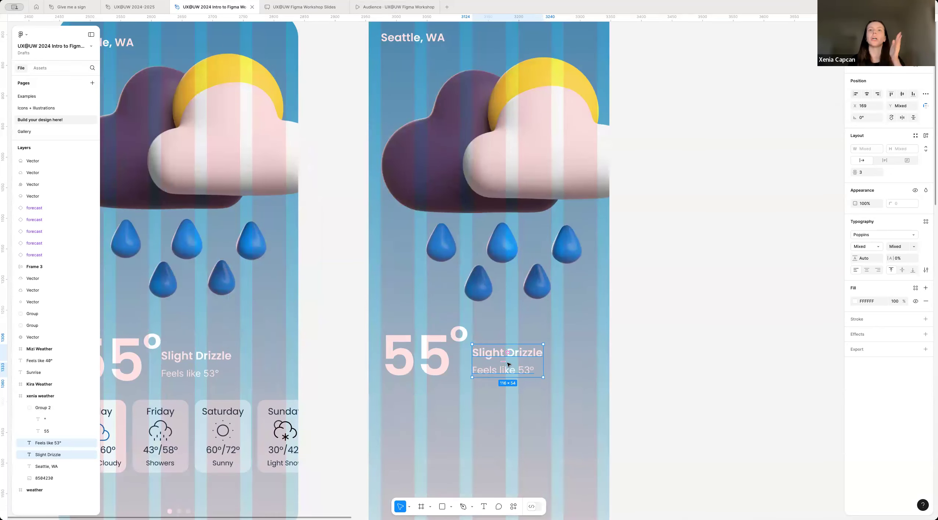
{"action": "left_click", "coordinate": [491, 389]}
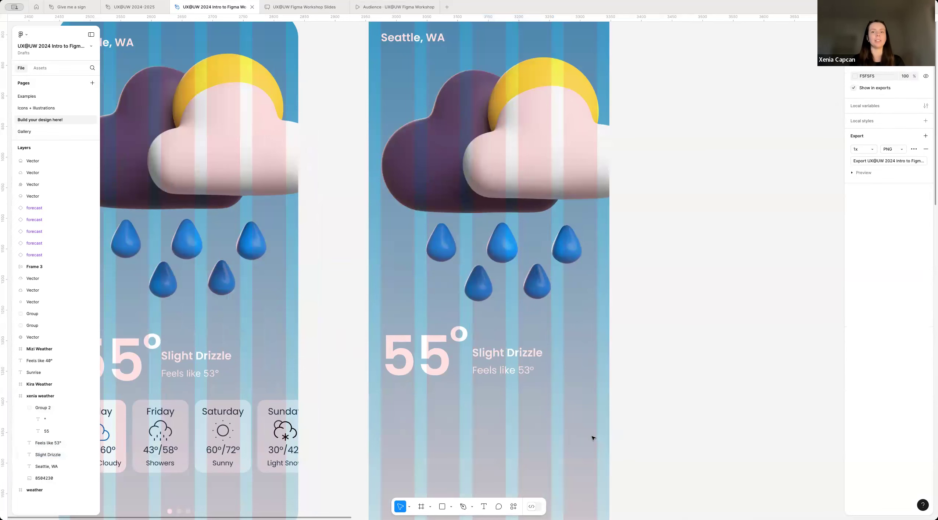
{"action": "left_click", "coordinate": [504, 372]}
{"action": "left_click", "coordinate": [515, 363], "text": "shift"}
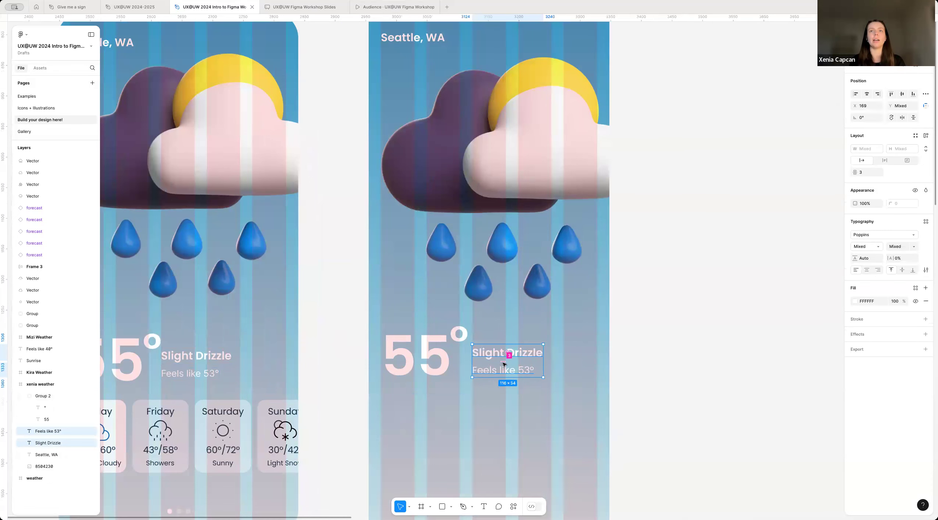
{"action": "scroll", "coordinate": [503, 364], "scroll_direction": "up", "scroll_amount": 5}
{"action": "left_click_drag", "start_coordinate": [503, 359], "coordinate": [529, 360]}
{"action": "left_click", "coordinate": [484, 432]}
{"action": "scroll", "coordinate": [488, 426], "scroll_direction": "down", "scroll_amount": 1}
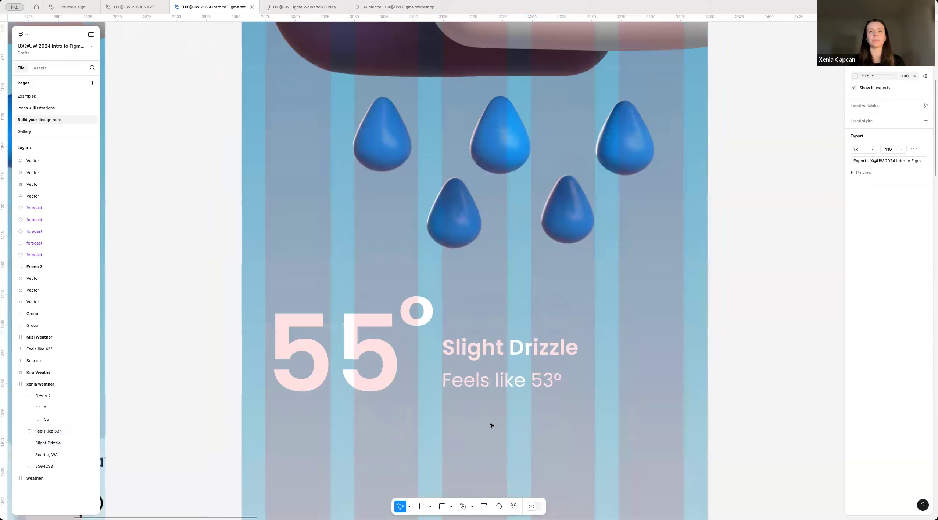
{"action": "scroll", "coordinate": [424, 403], "scroll_direction": "down", "scroll_amount": 10}
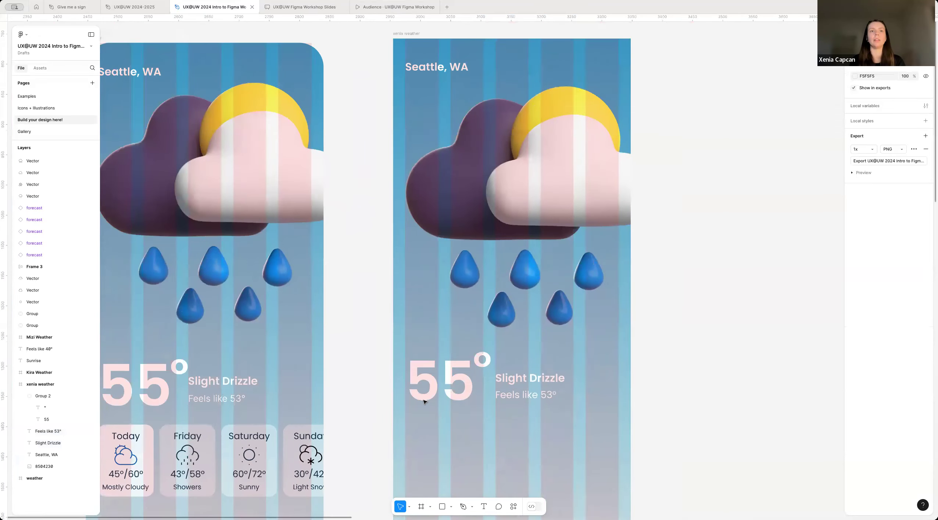
Step: Draw a 14 × 14 circle with the Ellipse tool on the empty canvas below the xenia weather frame
{"action": "scroll", "coordinate": [521, 392], "scroll_direction": "down", "scroll_amount": 3}
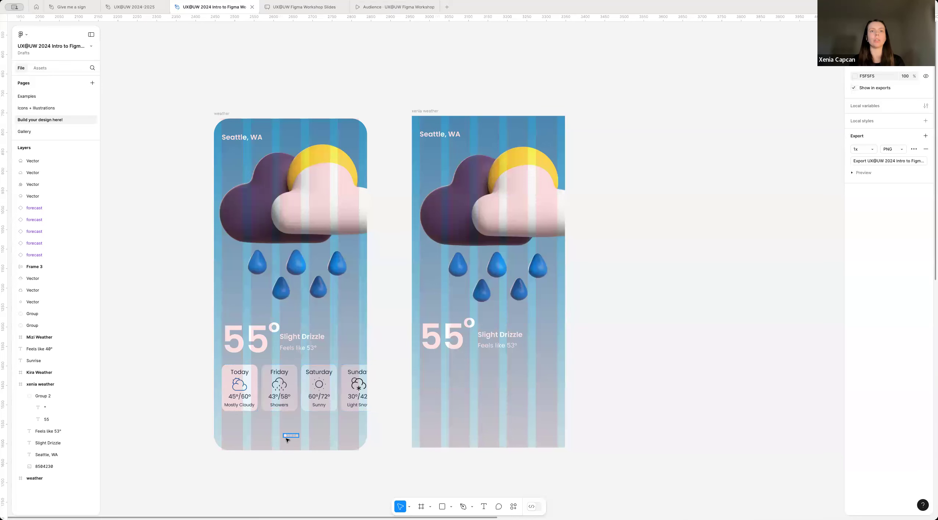
{"action": "scroll", "coordinate": [290, 438], "scroll_direction": "up", "scroll_amount": 2}
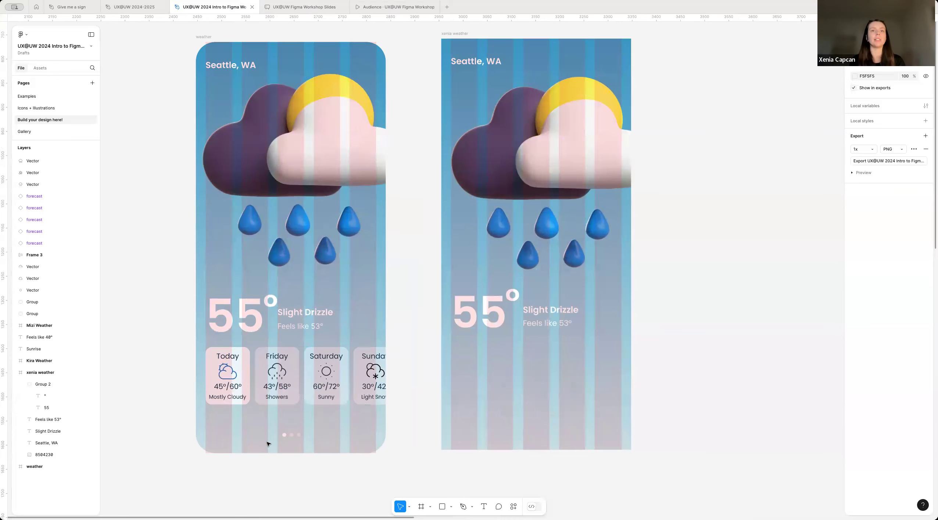
{"action": "scroll", "coordinate": [397, 449], "scroll_direction": "up", "scroll_amount": 3}
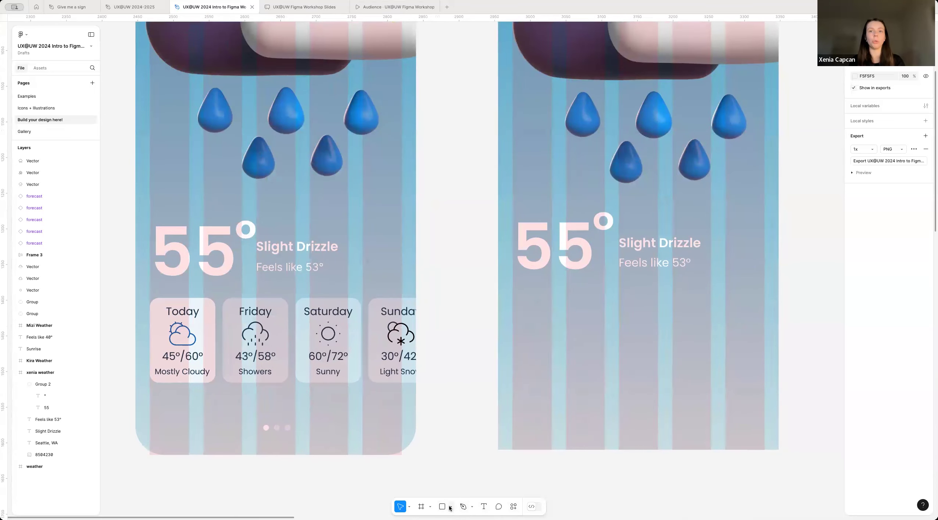
{"action": "left_click", "coordinate": [450, 507]}
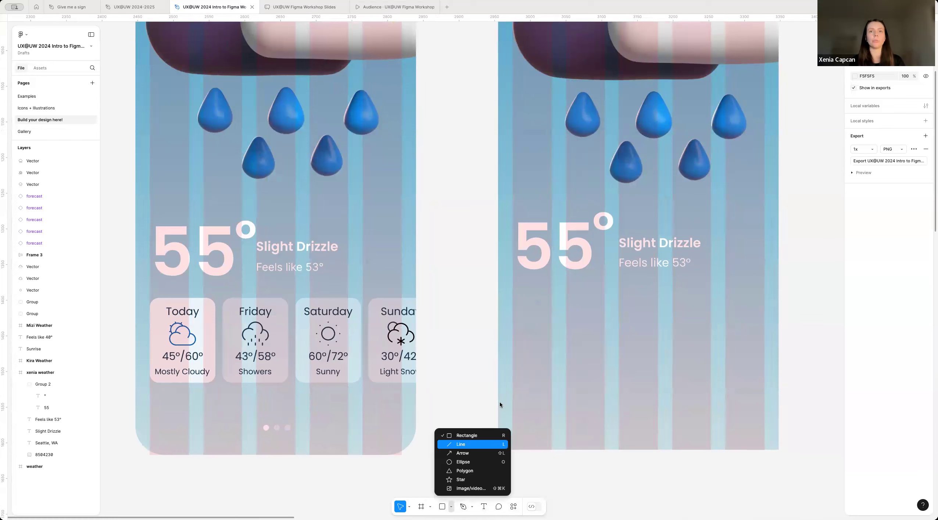
{"action": "left_click", "coordinate": [482, 465]}
{"action": "scroll", "coordinate": [646, 438], "scroll_direction": "up", "scroll_amount": 2}
{"action": "scroll", "coordinate": [528, 435], "scroll_direction": "down", "scroll_amount": 4}
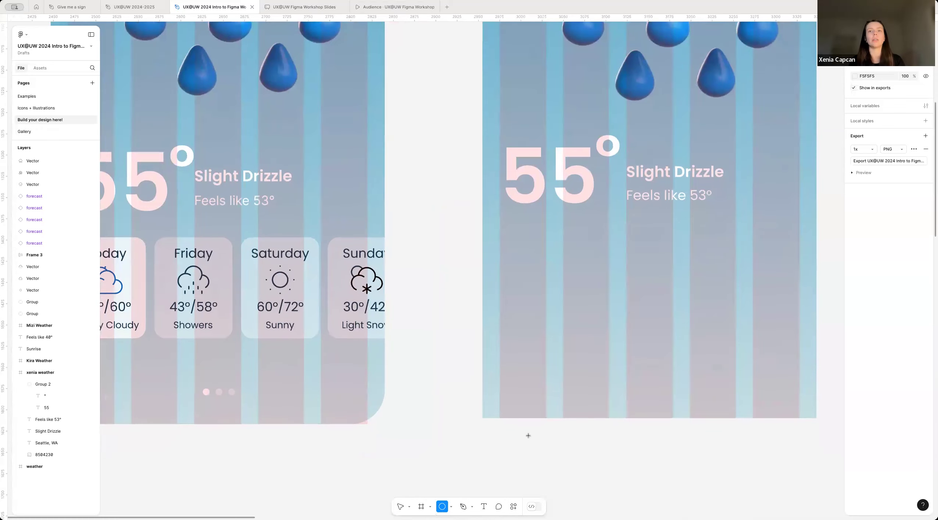
{"action": "scroll", "coordinate": [509, 408], "scroll_direction": "right", "scroll_amount": 2}
{"action": "scroll", "coordinate": [509, 408], "scroll_direction": "up", "scroll_amount": 2}
{"action": "scroll", "coordinate": [509, 409], "scroll_direction": "right", "scroll_amount": 1}
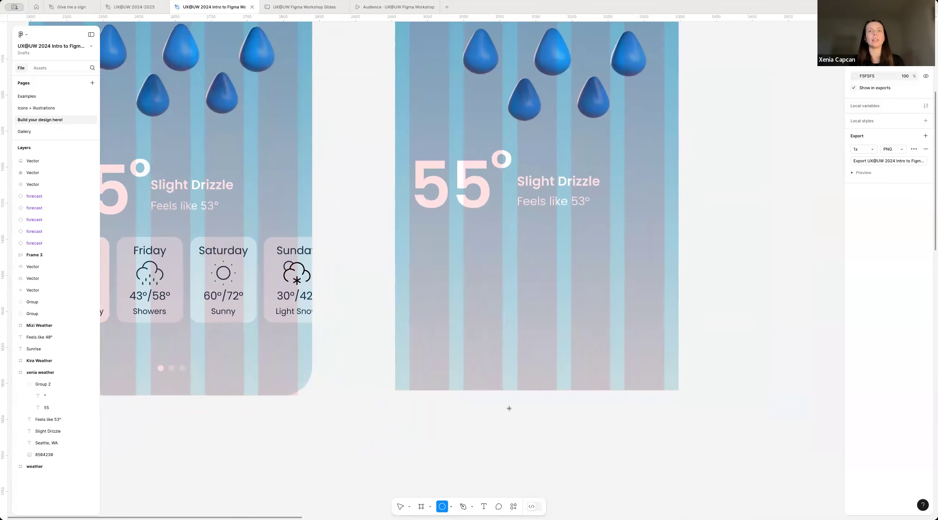
{"action": "scroll", "coordinate": [431, 439], "scroll_direction": "up", "scroll_amount": 2}
{"action": "mouse_move", "coordinate": [429, 440]}
{"action": "left_mouse_down"}
{"action": "mouse_move", "coordinate": [440, 430]}
{"action": "mouse_move", "coordinate": [420, 453]}
{"action": "mouse_move", "coordinate": [472, 397]}
{"action": "mouse_move", "coordinate": [411, 457]}
{"action": "left_mouse_up"}
{"action": "left_click_drag", "start_coordinate": [497, 398], "coordinate": [433, 436]}
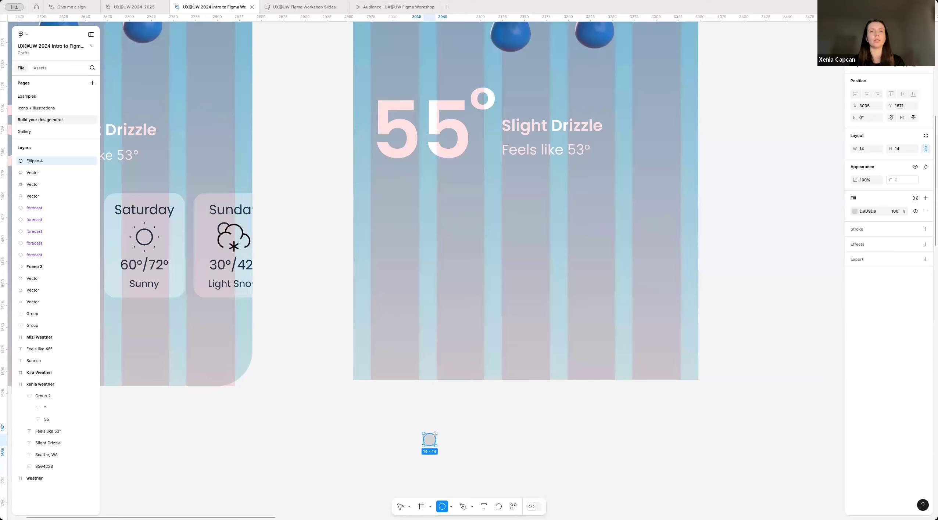
Step: Duplicate the 14 × 14 circle twice to form a horizontal row of three circles with gaps of 10
{"action": "left_click", "coordinate": [478, 465]}
{"action": "scroll", "coordinate": [408, 455], "scroll_direction": "up", "scroll_amount": 5}
{"action": "scroll", "coordinate": [408, 458], "scroll_direction": "right", "scroll_amount": 3}
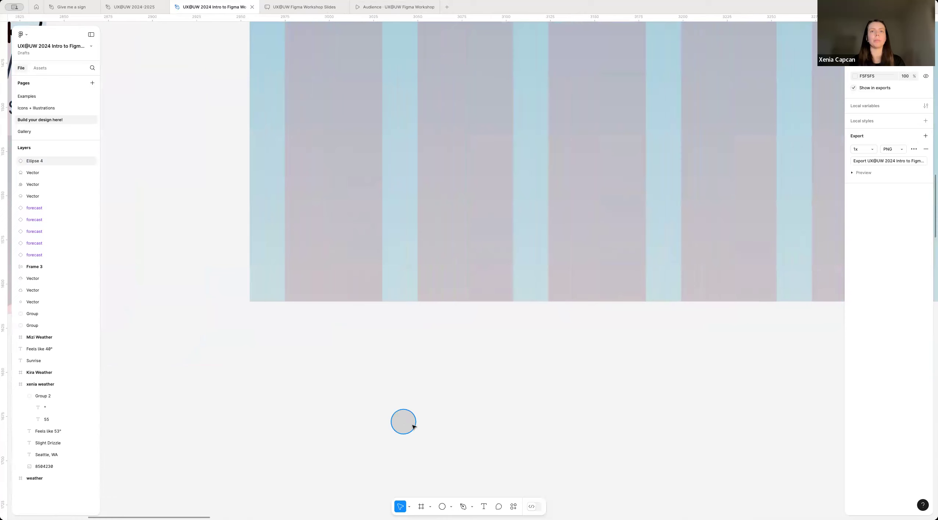
{"action": "left_click", "coordinate": [410, 424]}
{"action": "left_click_drag", "start_coordinate": [404, 422], "coordinate": [493, 421]}
{"action": "left_click", "coordinate": [423, 454]}
{"action": "scroll", "coordinate": [423, 454], "scroll_direction": "down", "scroll_amount": 5}
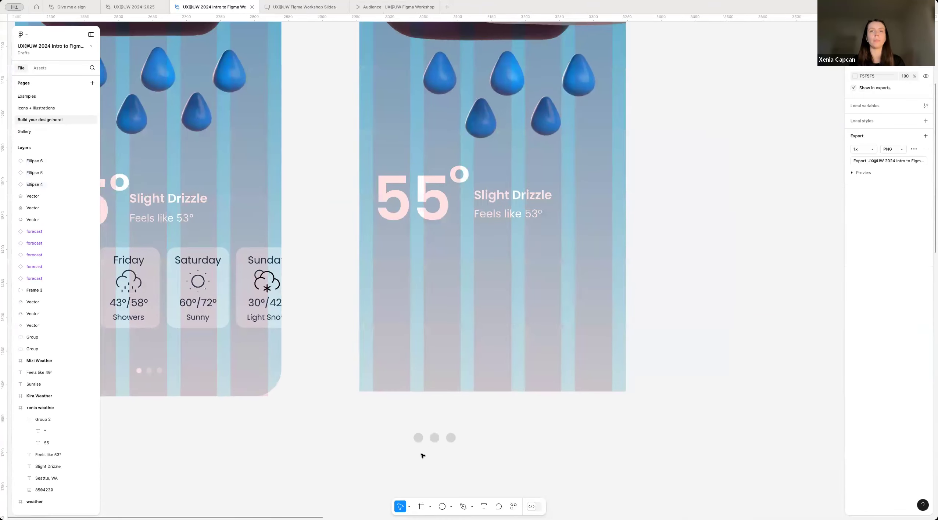
Step: Scale the row of three circles down to about 40 × 10 overall
{"action": "left_click_drag", "start_coordinate": [394, 456], "coordinate": [478, 430]}
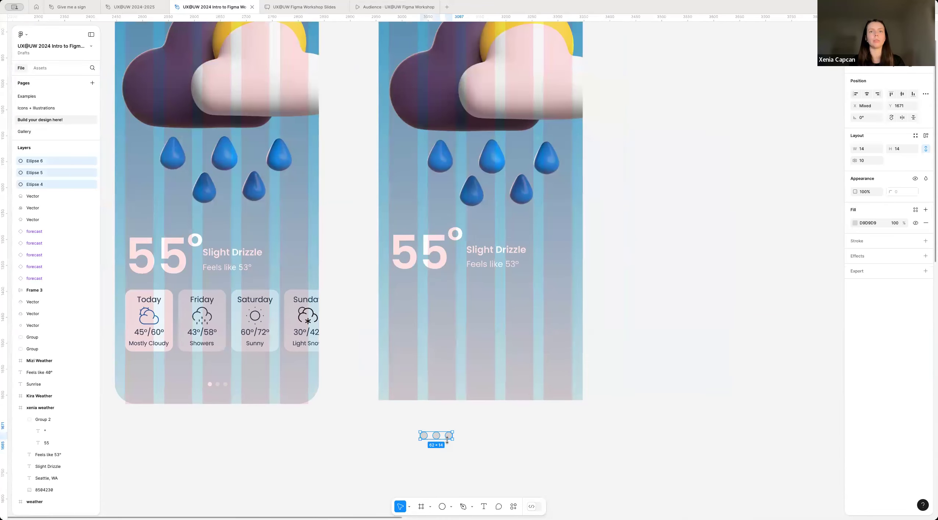
{"action": "scroll", "coordinate": [382, 424], "scroll_direction": "up", "scroll_amount": 3}
{"action": "left_click_drag", "start_coordinate": [388, 423], "coordinate": [511, 316]}
{"action": "left_click_drag", "start_coordinate": [445, 427], "coordinate": [421, 430]}
{"action": "left_click", "coordinate": [404, 411]}
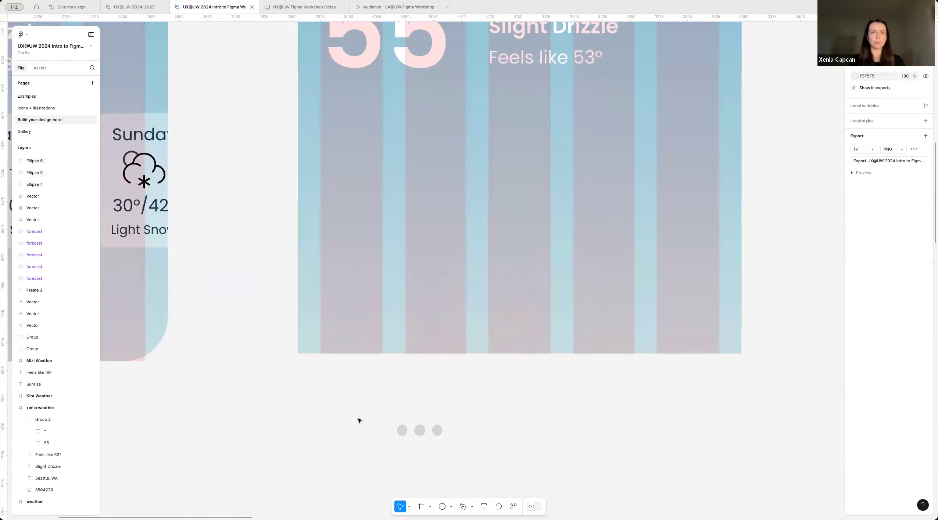
Step: Compare the size and spacing of the three circles with the page-indicator dots on the reference weather screen
{"action": "scroll", "coordinate": [467, 440], "scroll_direction": "up", "scroll_amount": 5}
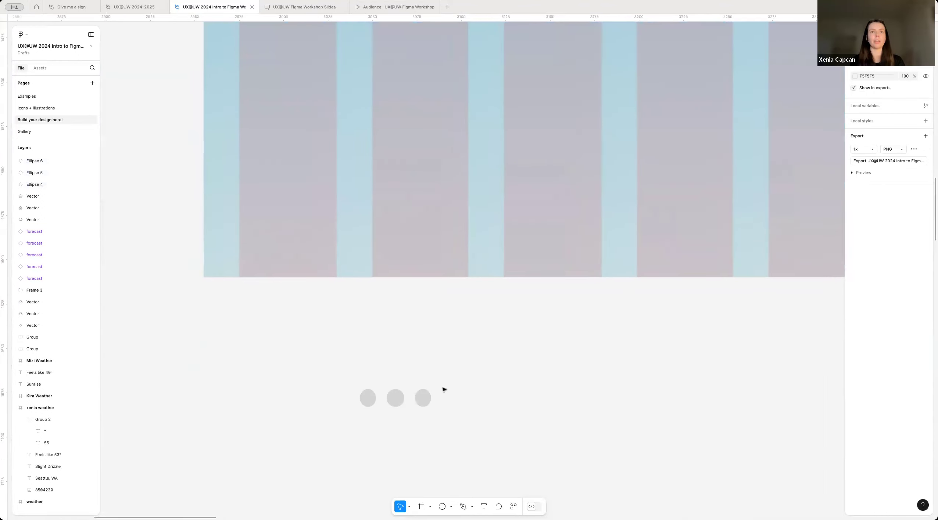
{"action": "scroll", "coordinate": [405, 417], "scroll_direction": "down", "scroll_amount": 2}
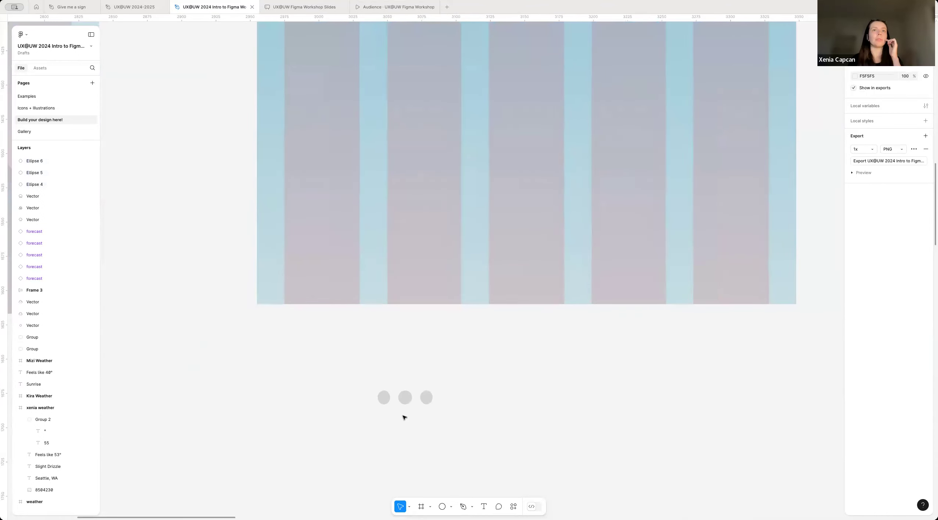
{"action": "scroll", "coordinate": [404, 418], "scroll_direction": "down", "scroll_amount": 4}
{"action": "scroll", "coordinate": [231, 287], "scroll_direction": "left", "scroll_amount": 1}
{"action": "scroll", "coordinate": [183, 234], "scroll_direction": "left", "scroll_amount": 2}
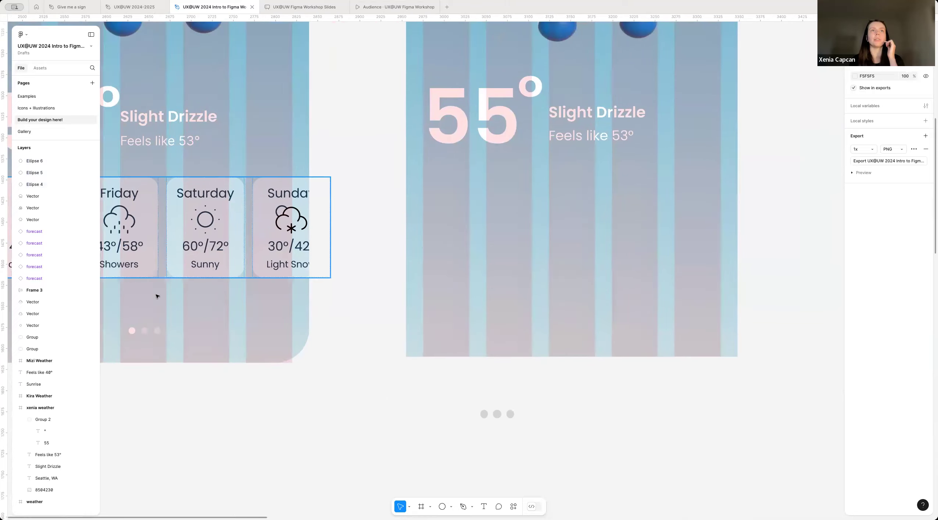
{"action": "scroll", "coordinate": [517, 409], "scroll_direction": "up", "scroll_amount": 4}
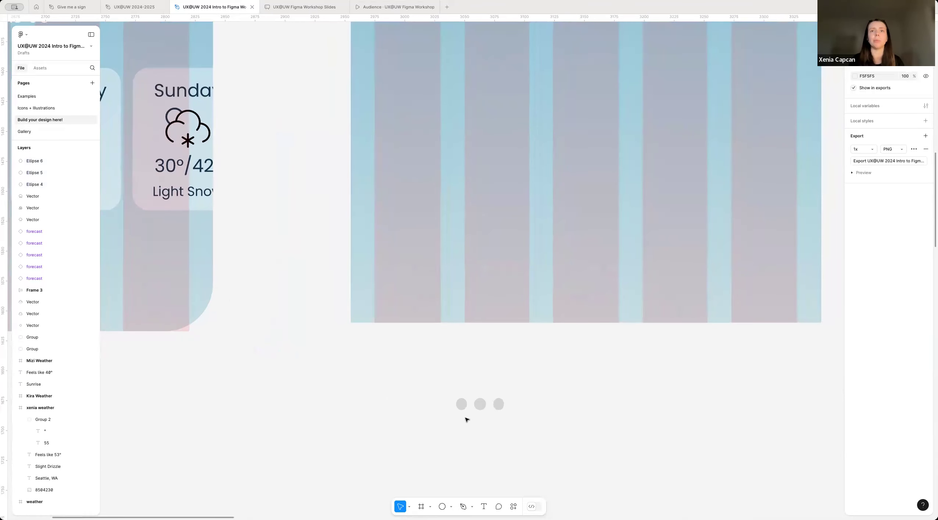
{"action": "left_click_drag", "start_coordinate": [430, 400], "coordinate": [566, 419]}
{"action": "left_click", "coordinate": [465, 440]}
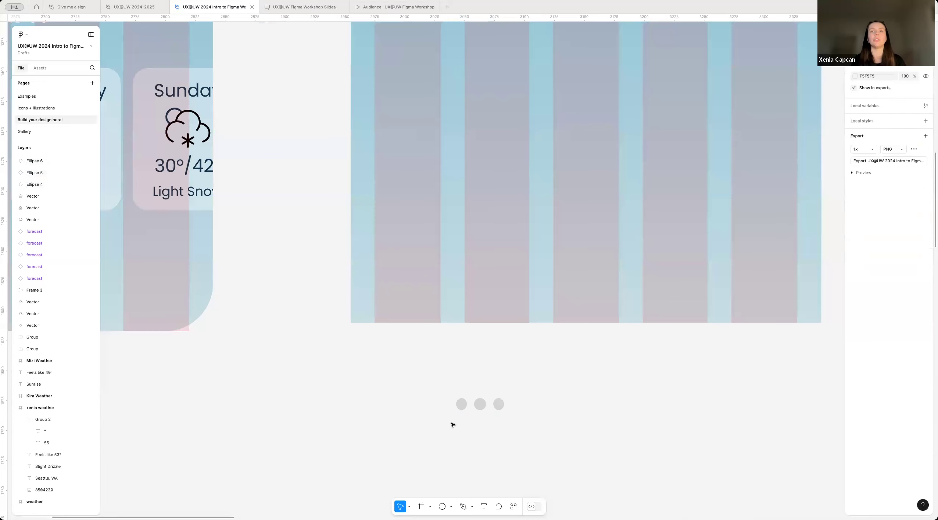
{"action": "scroll", "coordinate": [452, 425], "scroll_direction": "up", "scroll_amount": 5}
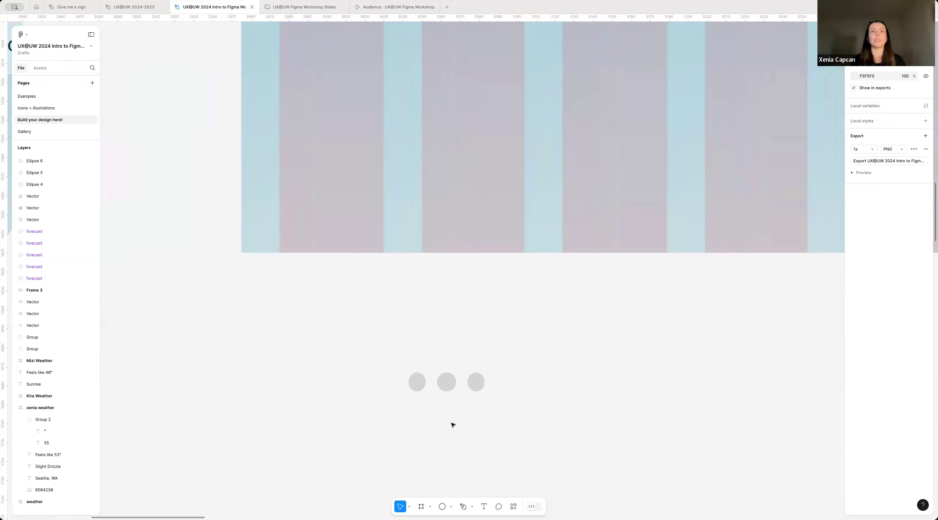
{"action": "scroll", "coordinate": [452, 425], "scroll_direction": "down", "scroll_amount": 3}
Step: Change the fill of all three circles to white (FFFFFF)
{"action": "left_click_drag", "start_coordinate": [363, 416], "coordinate": [585, 370]}
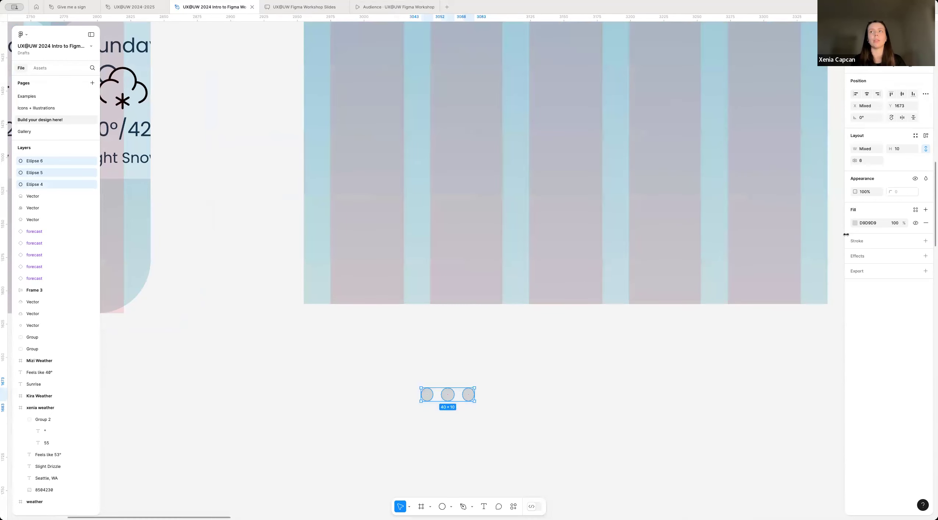
{"action": "left_click", "coordinate": [853, 225]}
{"action": "left_click_drag", "start_coordinate": [762, 248], "coordinate": [680, 205]}
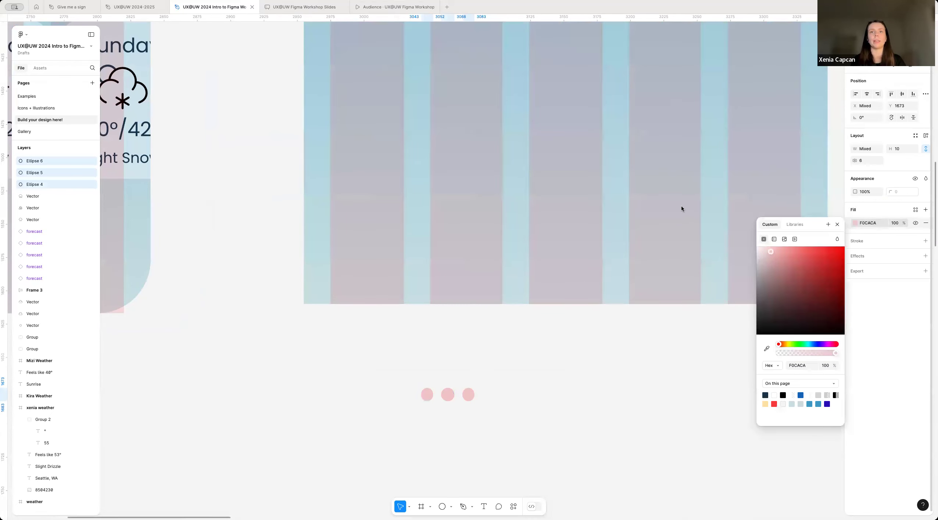
{"action": "left_click", "coordinate": [424, 439]}
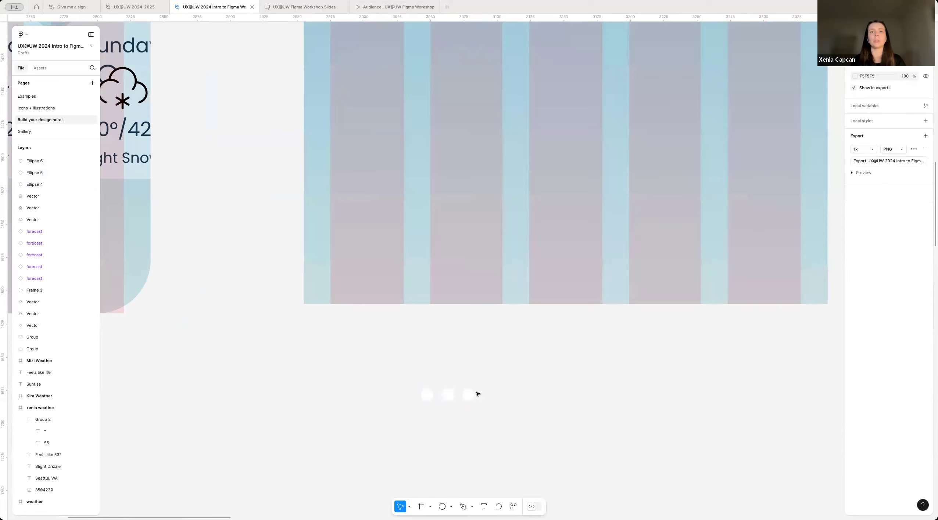
Step: Set the opacity of the second and third circles to 60%
{"action": "left_click_drag", "start_coordinate": [440, 410], "coordinate": [506, 373]}
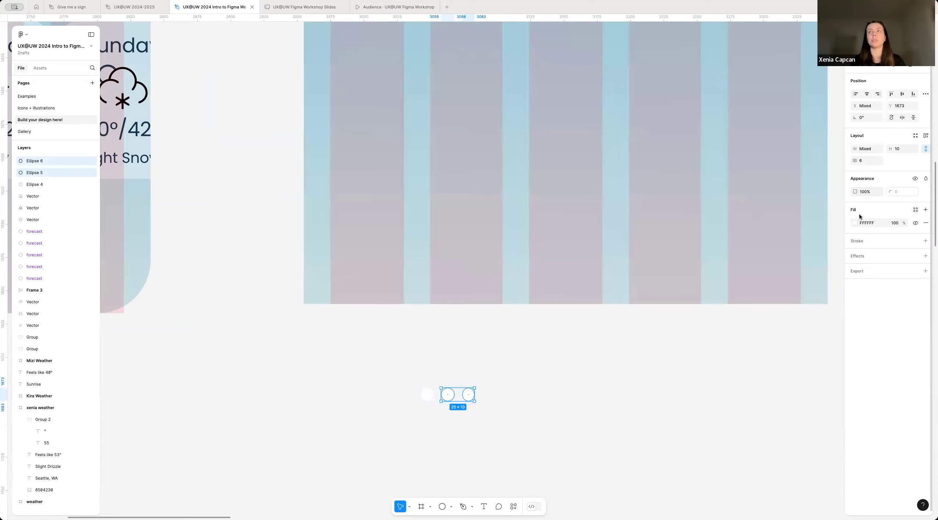
{"action": "left_click", "coordinate": [862, 192]}
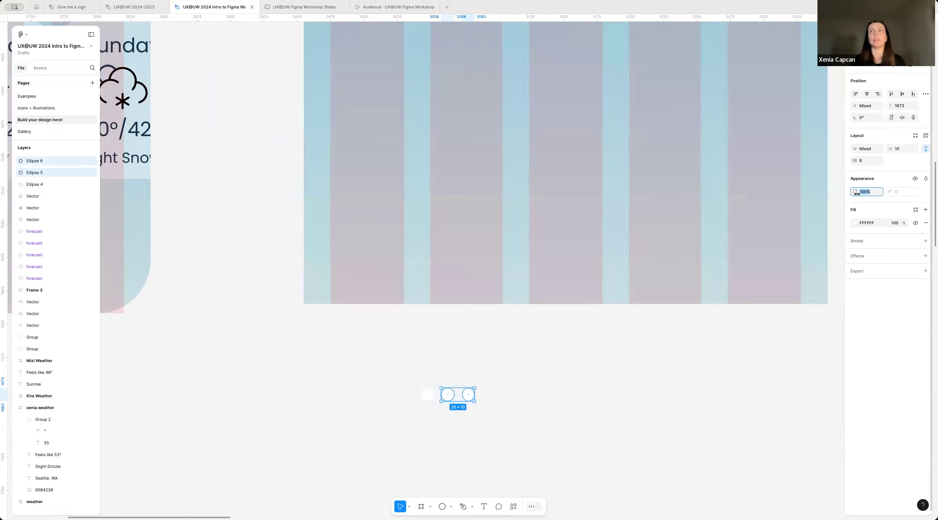
{"action": "type", "text": "60"}
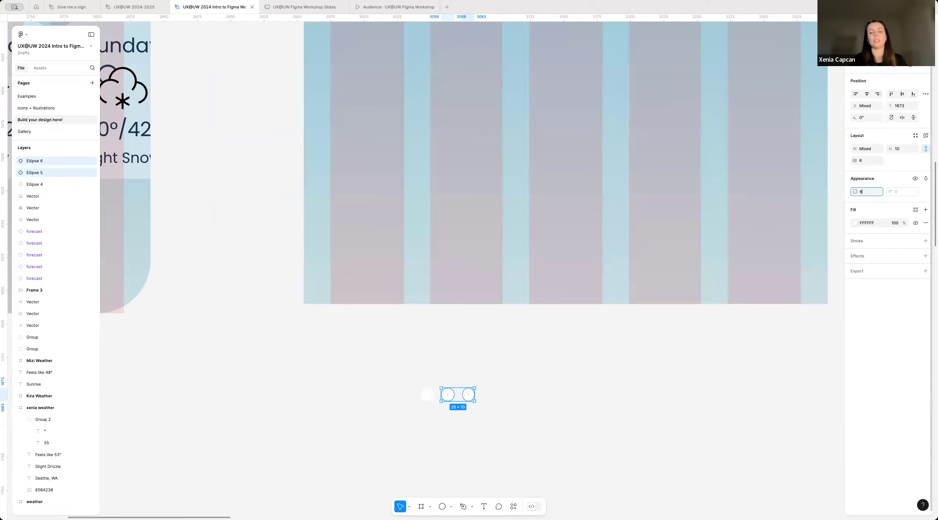
{"action": "left_click", "coordinate": [433, 433]}
{"action": "scroll", "coordinate": [458, 395], "scroll_direction": "up", "scroll_amount": 5}
{"action": "scroll", "coordinate": [414, 446], "scroll_direction": "down", "scroll_amount": 3}
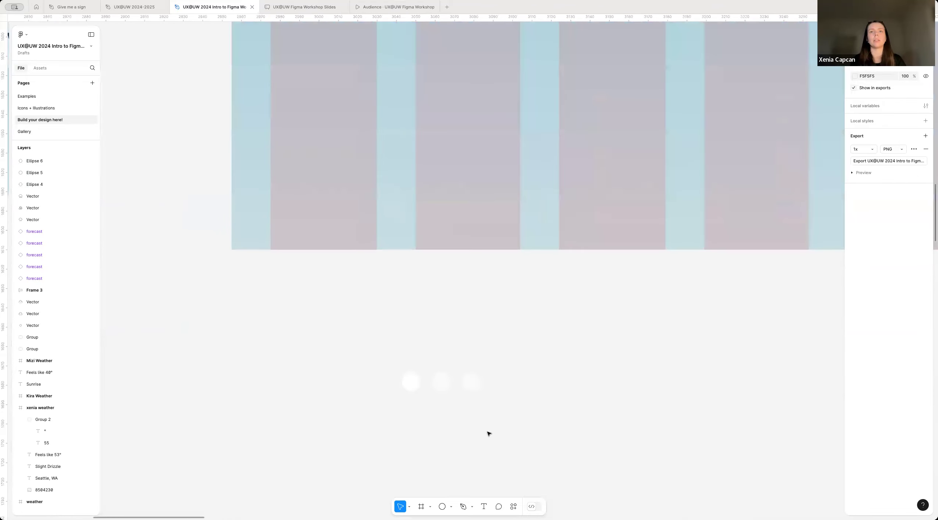
Step: Hide the layout grids and move the three dots into the xenia weather frame, centred near its bottom edge
{"action": "scroll", "coordinate": [469, 278], "scroll_direction": "down", "scroll_amount": 2}
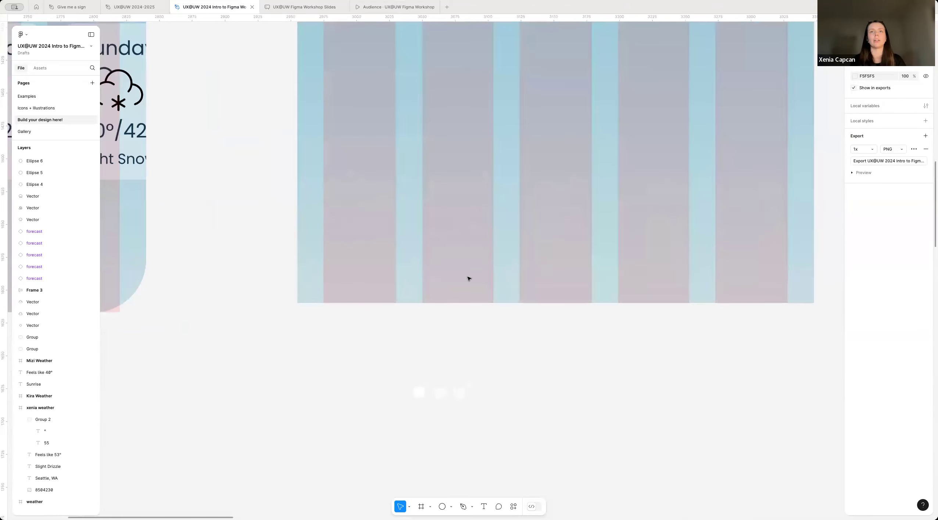
{"action": "scroll", "coordinate": [494, 303], "scroll_direction": "down", "scroll_amount": 7}
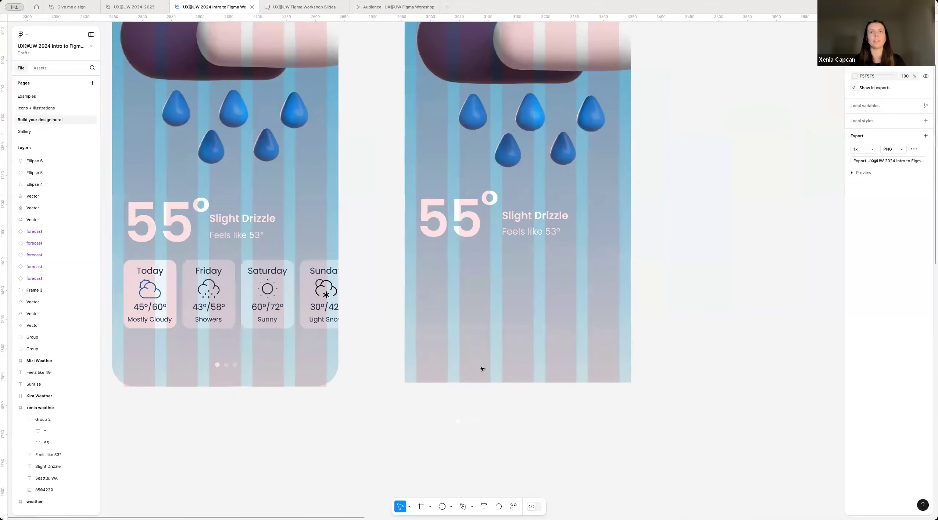
{"action": "scroll", "coordinate": [482, 368], "scroll_direction": "up", "scroll_amount": 1}
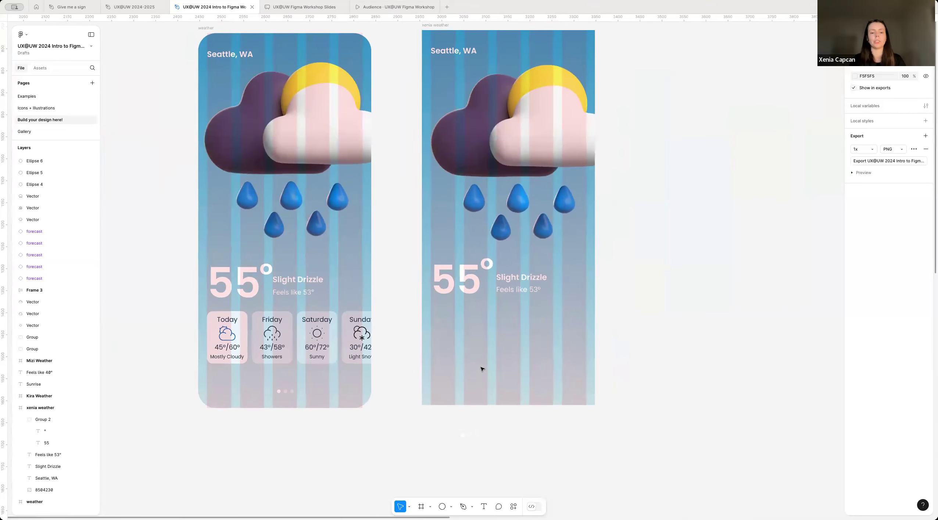
{"action": "key", "text": "ctrl+g"}
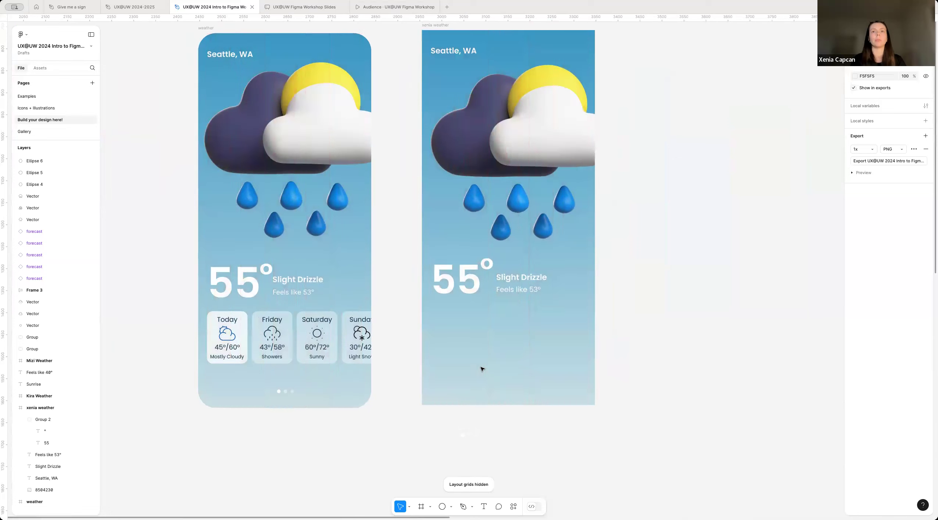
{"action": "left_click_drag", "start_coordinate": [421, 469], "coordinate": [529, 414]}
{"action": "left_click_drag", "start_coordinate": [473, 437], "coordinate": [510, 393]}
{"action": "scroll", "coordinate": [509, 393], "scroll_direction": "up", "scroll_amount": 5}
{"action": "left_click", "coordinate": [439, 416]}
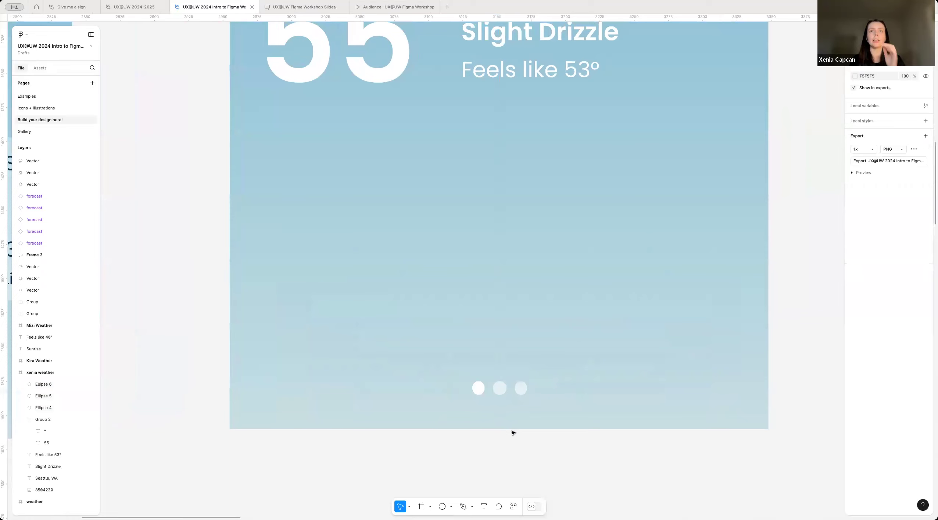
{"action": "scroll", "coordinate": [511, 430], "scroll_direction": "down", "scroll_amount": 2}
{"action": "scroll", "coordinate": [478, 400], "scroll_direction": "up", "scroll_amount": 2}
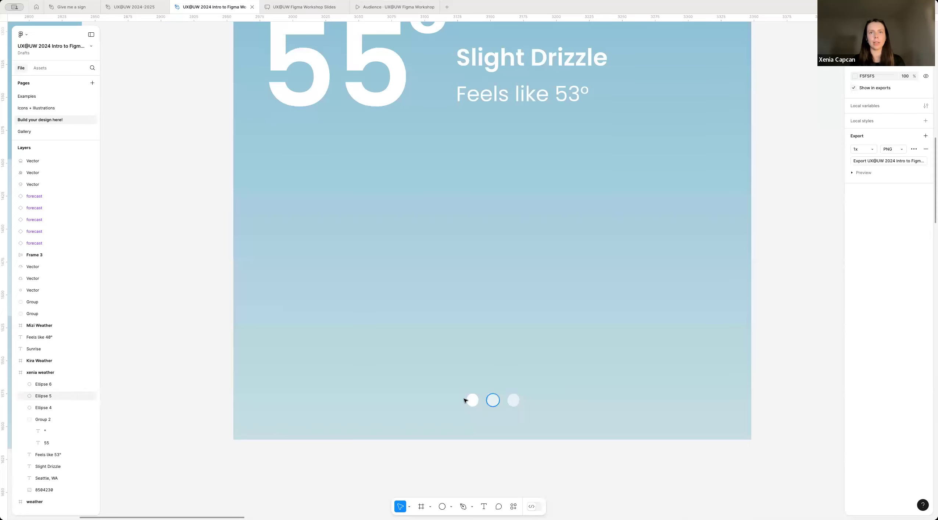
Step: Move the first and third dots out of line with the middle one, up to Y 809, with the third at X 203
{"action": "left_click_drag", "start_coordinate": [472, 400], "coordinate": [506, 390]}
{"action": "left_click", "coordinate": [514, 401]}
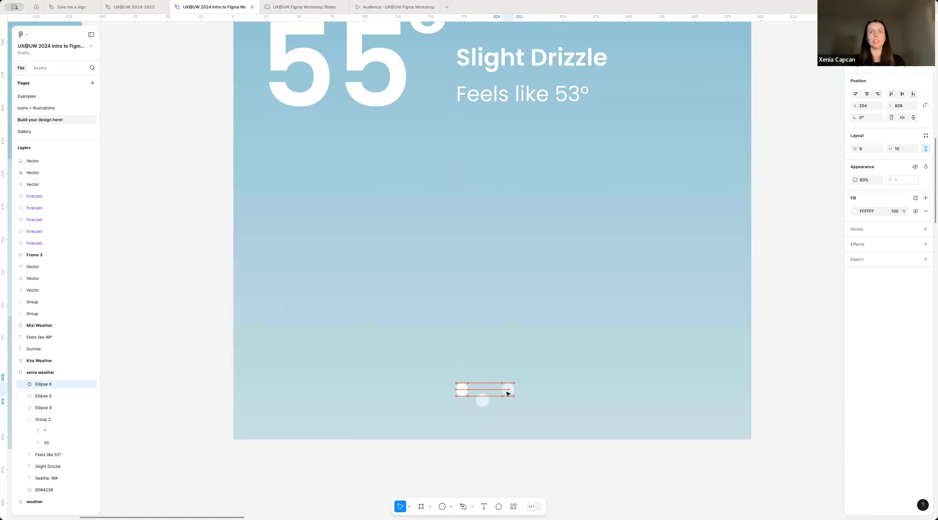
{"action": "scroll", "coordinate": [479, 392], "scroll_direction": "up", "scroll_amount": 3}
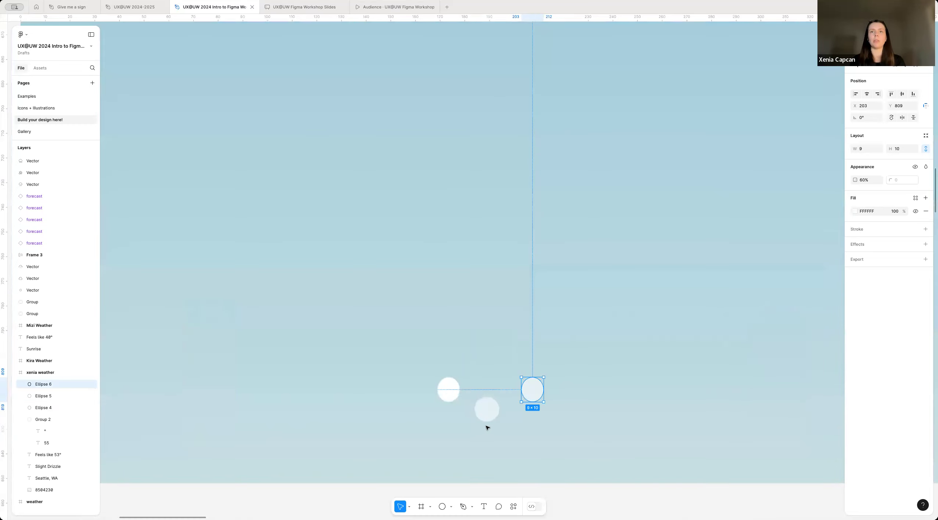
{"action": "left_click", "coordinate": [451, 350]}
Step: Apply auto layout to the three dots to line them up in an evenly spaced horizontal row
{"action": "left_click_drag", "start_coordinate": [389, 347], "coordinate": [605, 489]}
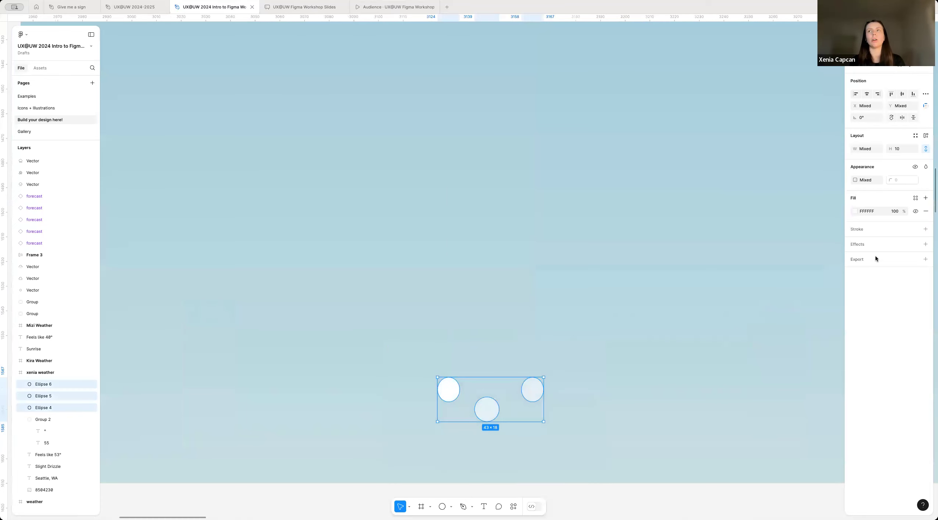
{"action": "left_click", "coordinate": [926, 137]}
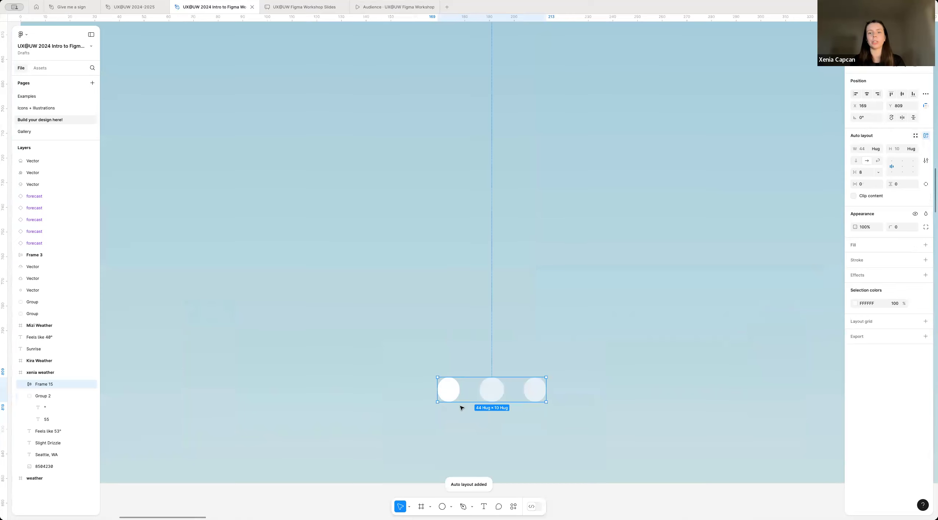
{"action": "scroll", "coordinate": [492, 419], "scroll_direction": "down", "scroll_amount": 2}
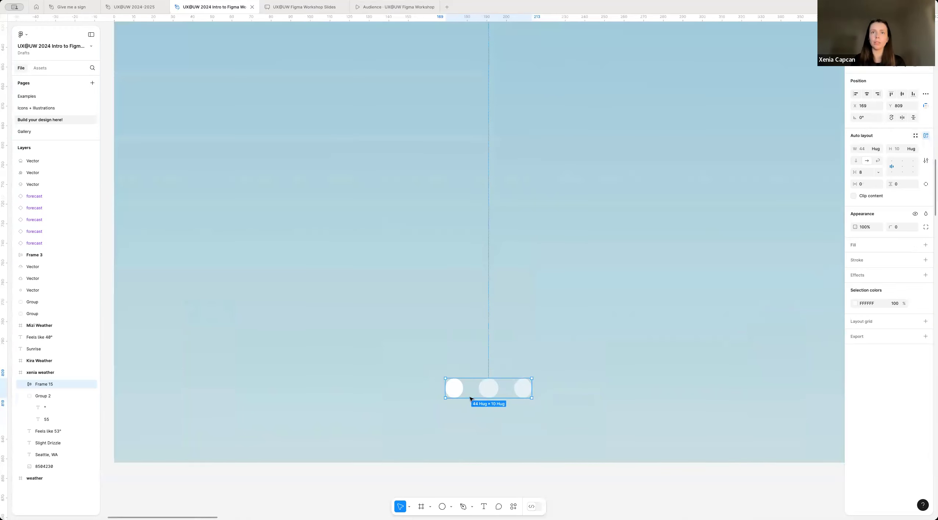
{"action": "scroll", "coordinate": [473, 390], "scroll_direction": "up", "scroll_amount": 2}
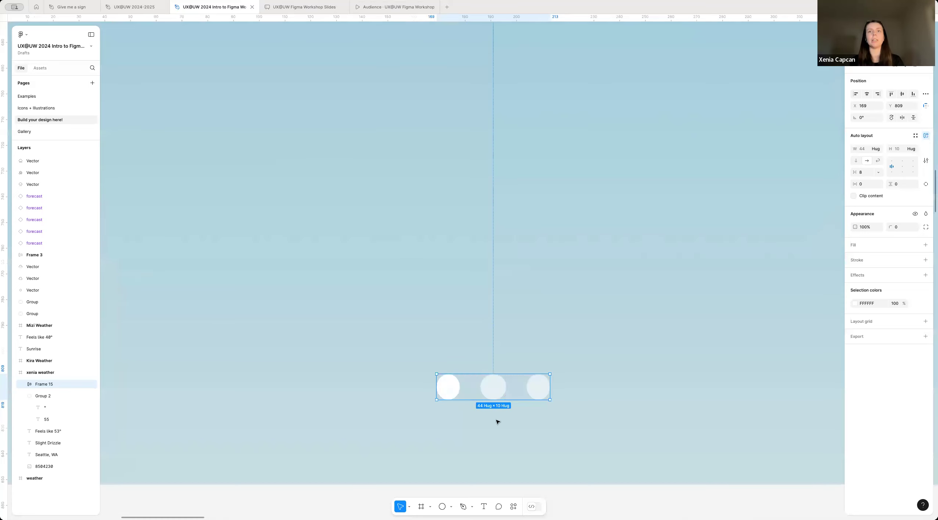
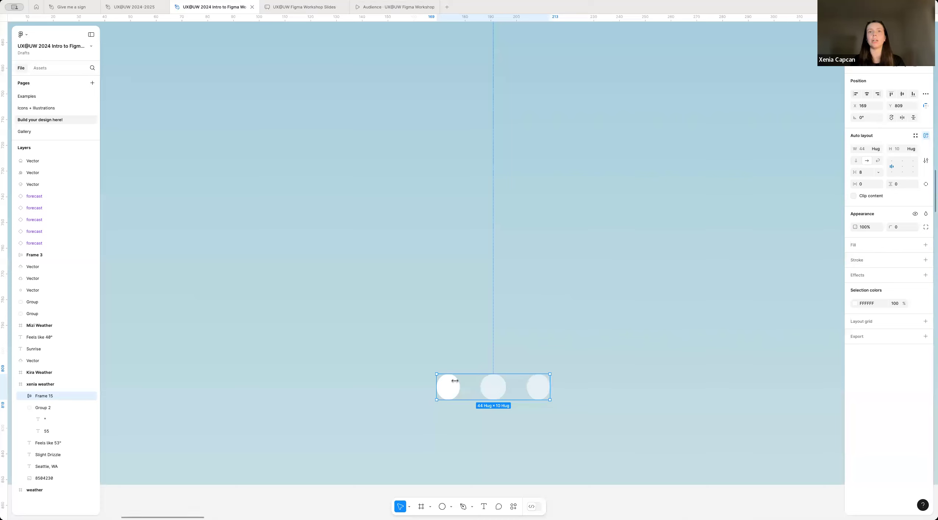
Step: Try the vertical and wrap directions on the dots' auto layout and return it to horizontal
{"action": "left_click", "coordinate": [856, 161]}
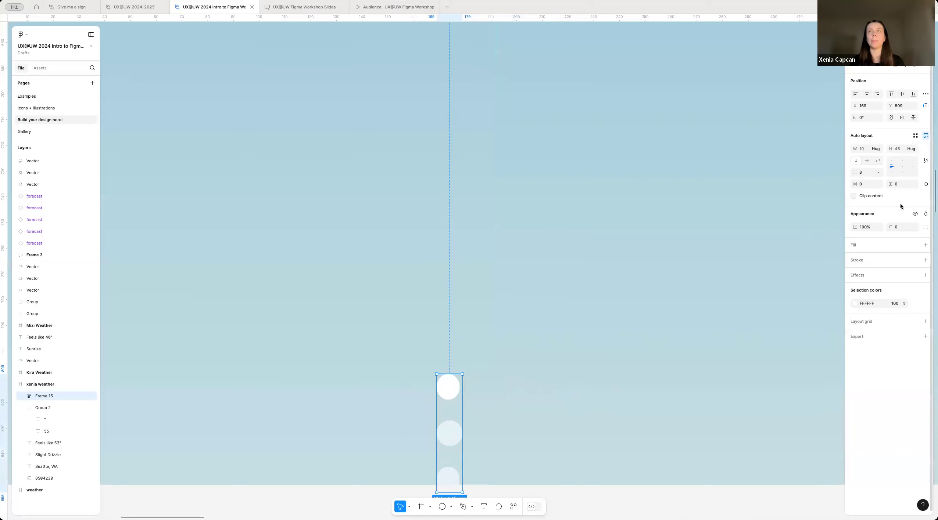
{"action": "left_click", "coordinate": [877, 161]}
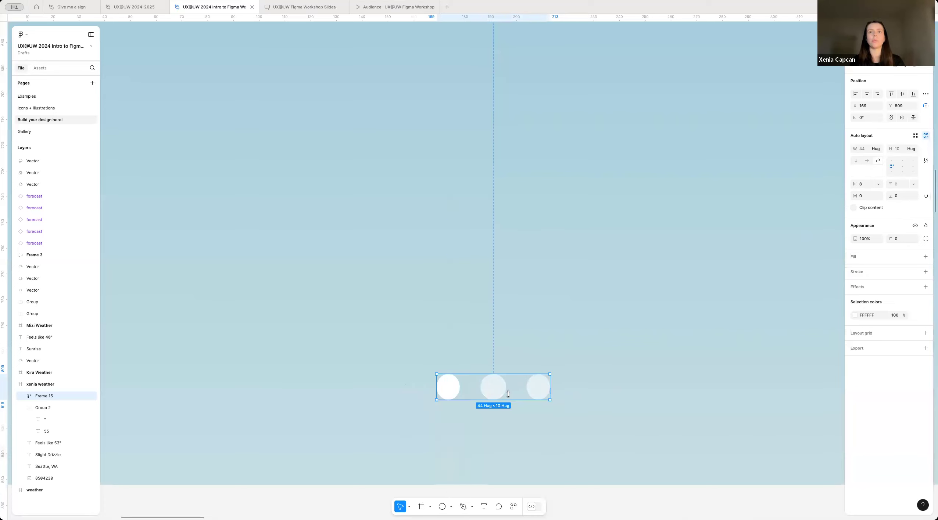
{"action": "left_click", "coordinate": [865, 161]}
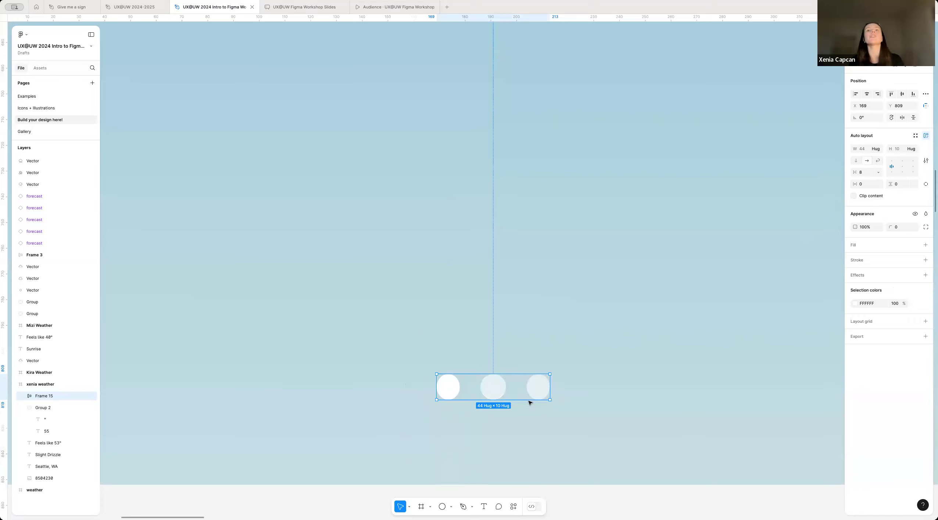
Step: Try widening the spacing between the three dots to 25 and undo the change
{"action": "scroll", "coordinate": [473, 418], "scroll_direction": "down", "scroll_amount": 2}
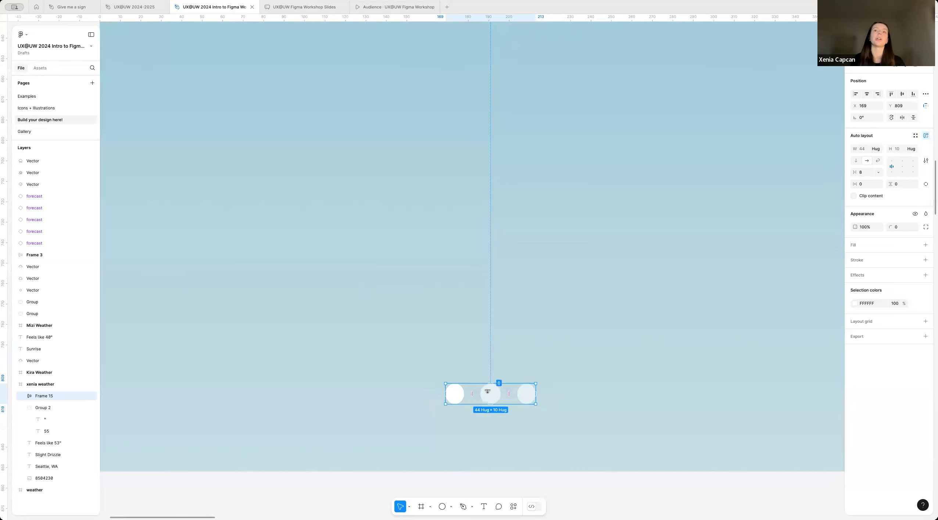
{"action": "scroll", "coordinate": [487, 389], "scroll_direction": "up", "scroll_amount": 1}
{"action": "scroll", "coordinate": [487, 393], "scroll_direction": "up", "scroll_amount": 1}
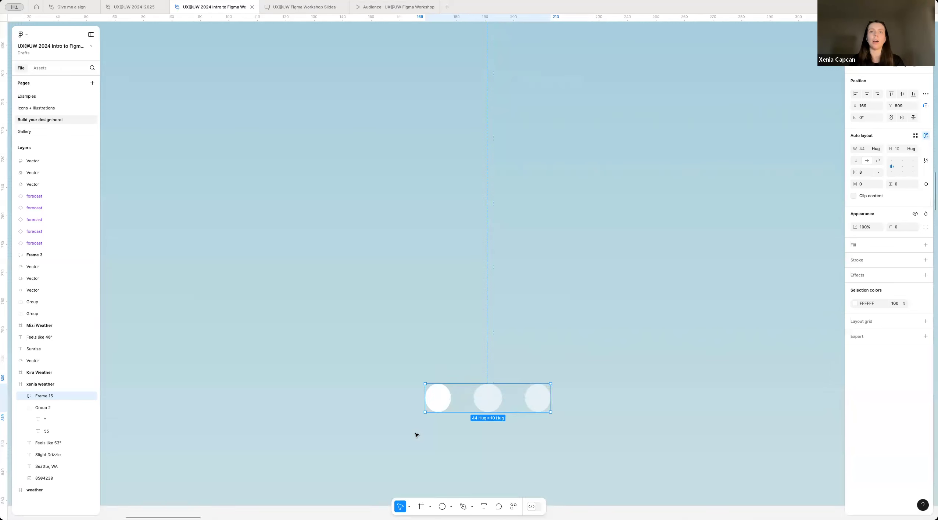
{"action": "scroll", "coordinate": [441, 413], "scroll_direction": "down", "scroll_amount": 2}
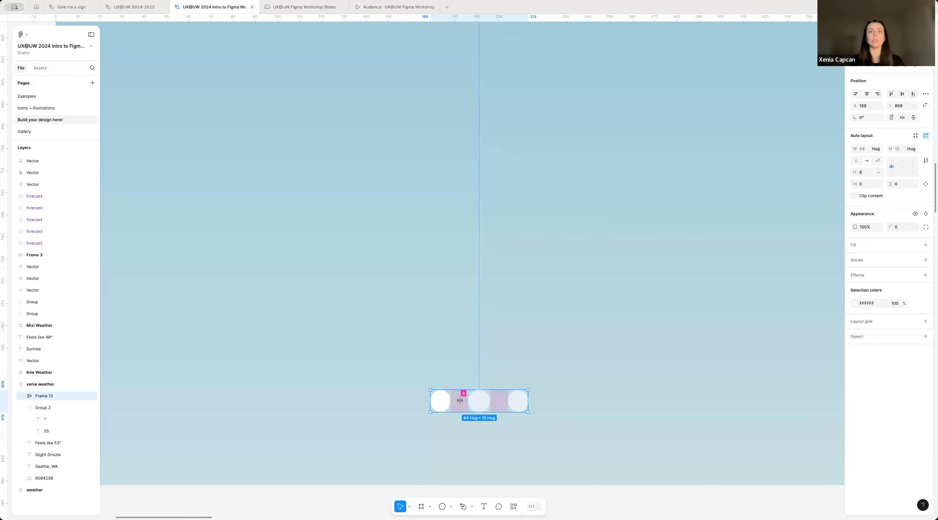
{"action": "scroll", "coordinate": [456, 401], "scroll_direction": "up", "scroll_amount": 2}
{"action": "left_click_drag", "start_coordinate": [456, 400], "coordinate": [484, 396]}
{"action": "key", "text": "super+z"}
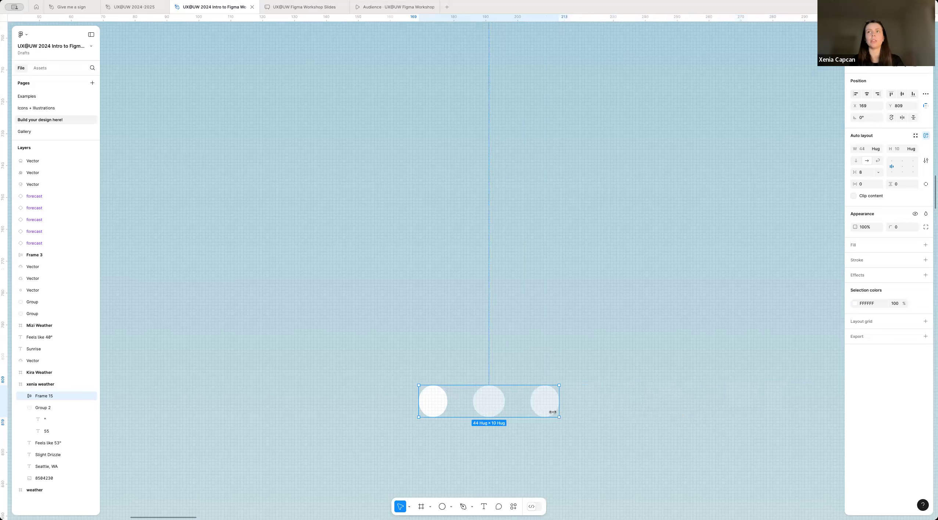
{"action": "mouse_move", "coordinate": [461, 399]}
{"action": "left_mouse_down"}
{"action": "mouse_move", "coordinate": [498, 393]}
{"action": "mouse_move", "coordinate": [555, 349]}
{"action": "left_mouse_up"}
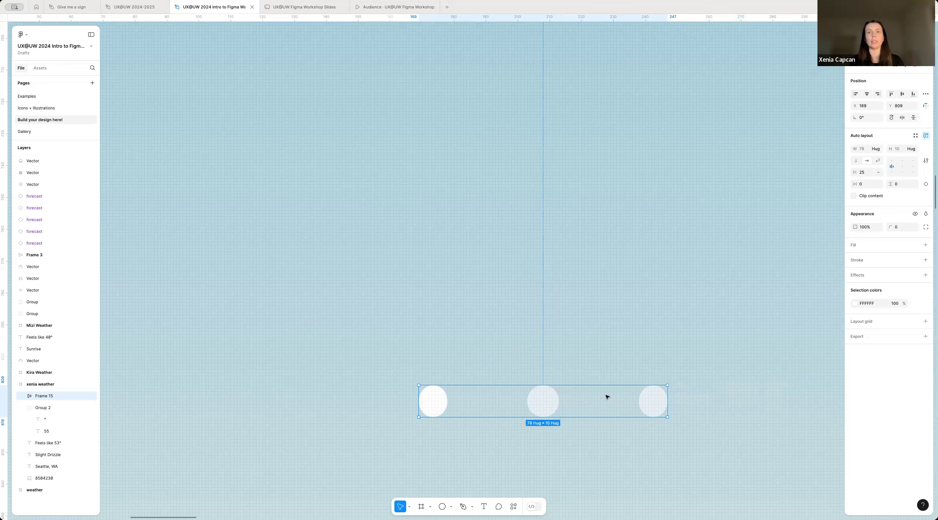
{"action": "scroll", "coordinate": [502, 415], "scroll_direction": "down", "scroll_amount": 3}
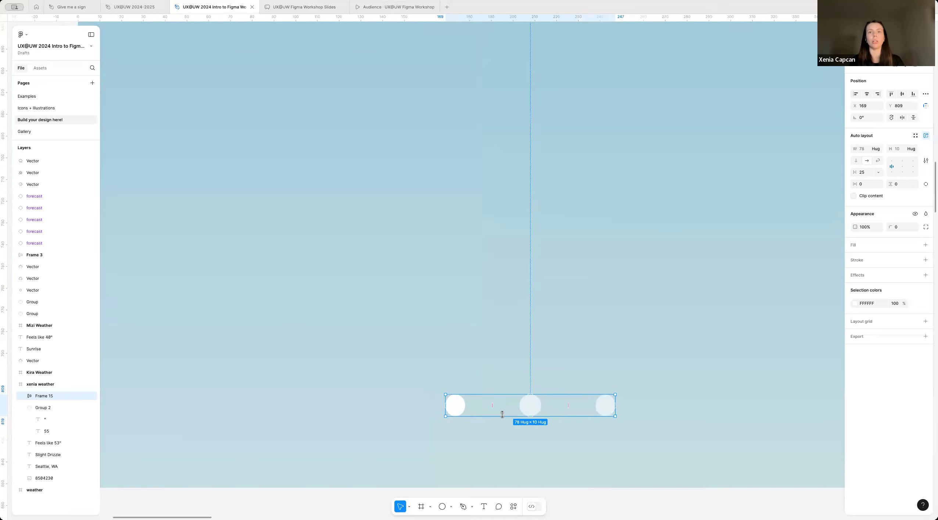
{"action": "key", "text": "ctrl+z"}
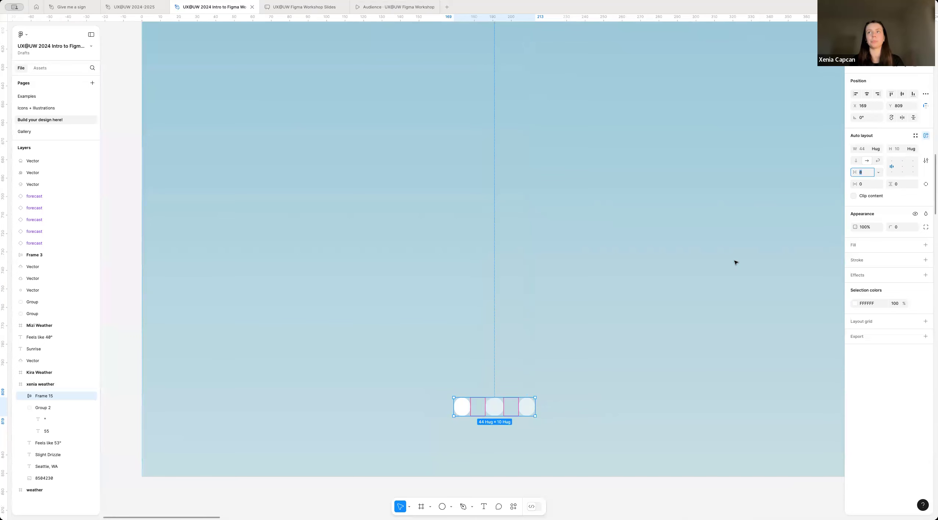
{"action": "left_click", "coordinate": [578, 423]}
Step: Centre the row of dots horizontally within the xenia weather frame
{"action": "scroll", "coordinate": [543, 403], "scroll_direction": "down", "scroll_amount": 5}
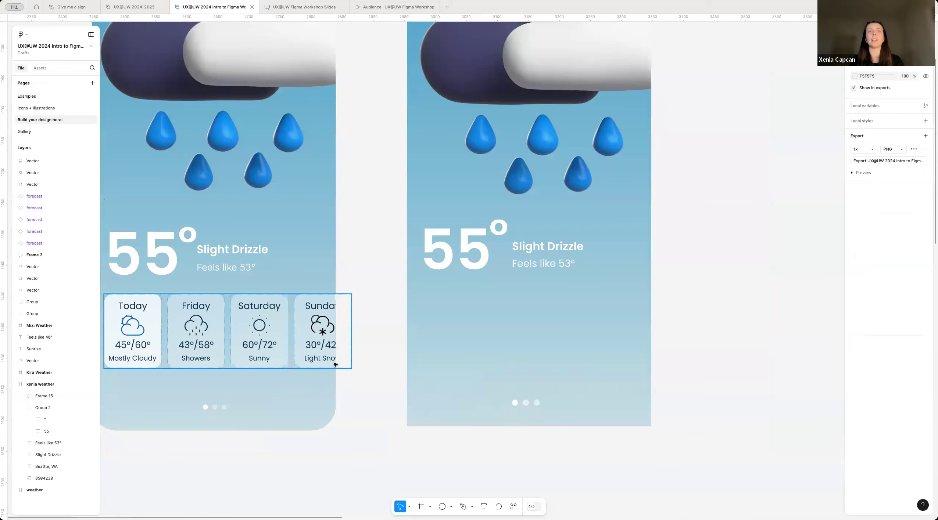
{"action": "scroll", "coordinate": [335, 364], "scroll_direction": "down", "scroll_amount": 1}
{"action": "scroll", "coordinate": [503, 418], "scroll_direction": "up", "scroll_amount": 1}
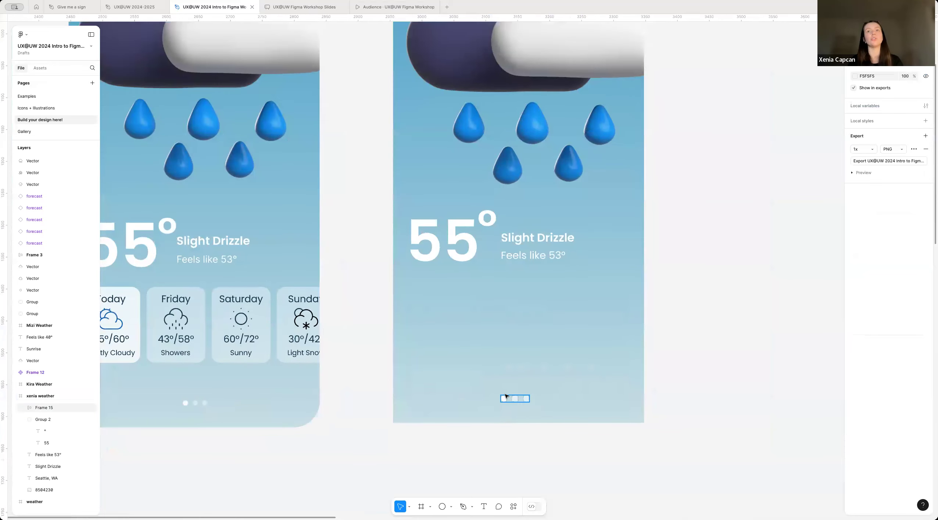
{"action": "scroll", "coordinate": [504, 403], "scroll_direction": "up", "scroll_amount": 2}
{"action": "scroll", "coordinate": [457, 452], "scroll_direction": "down", "scroll_amount": 2}
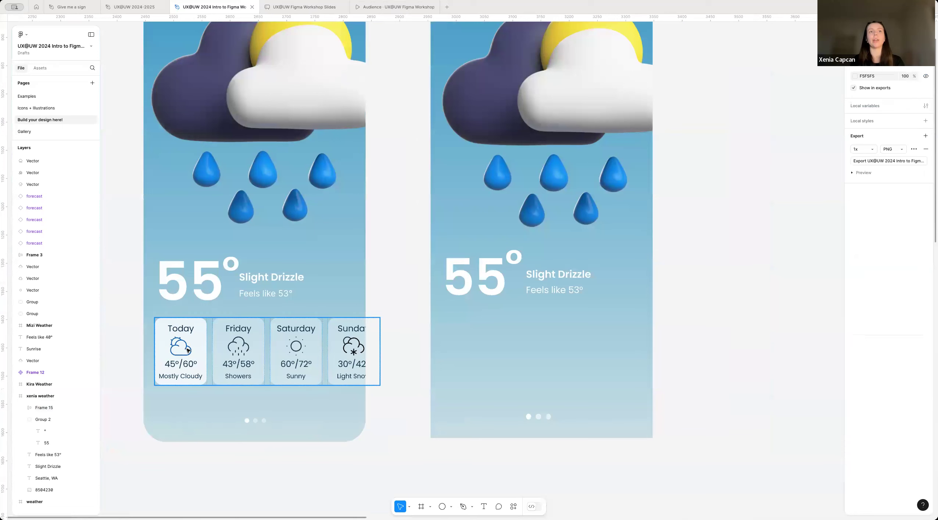
{"action": "left_click", "coordinate": [538, 418]}
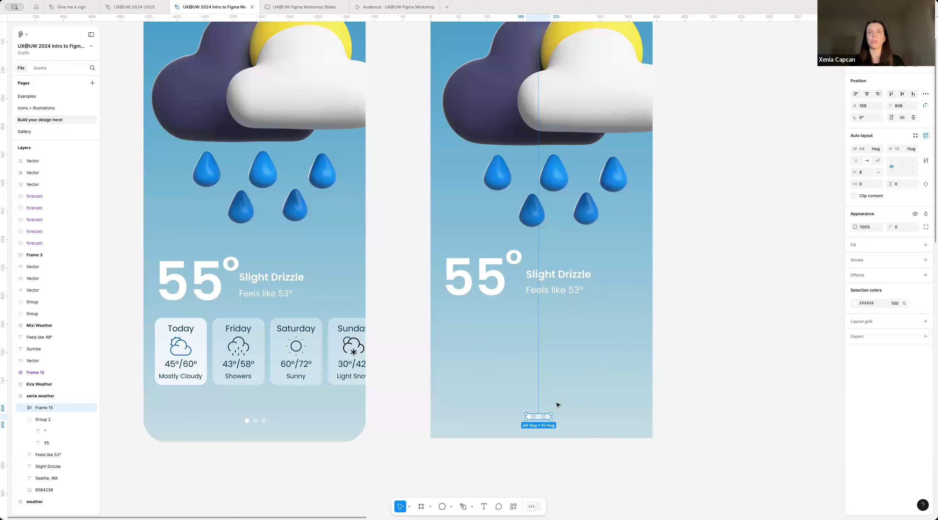
{"action": "left_click", "coordinate": [867, 94]}
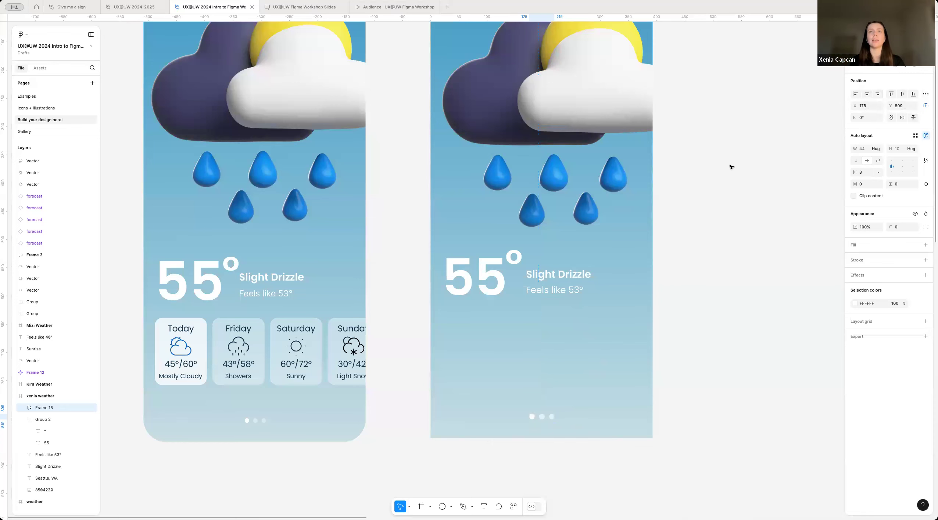
Step: Try aligning the row of dots to the frame's left edge and centre it horizontally again
{"action": "scroll", "coordinate": [567, 230], "scroll_direction": "down", "scroll_amount": 3}
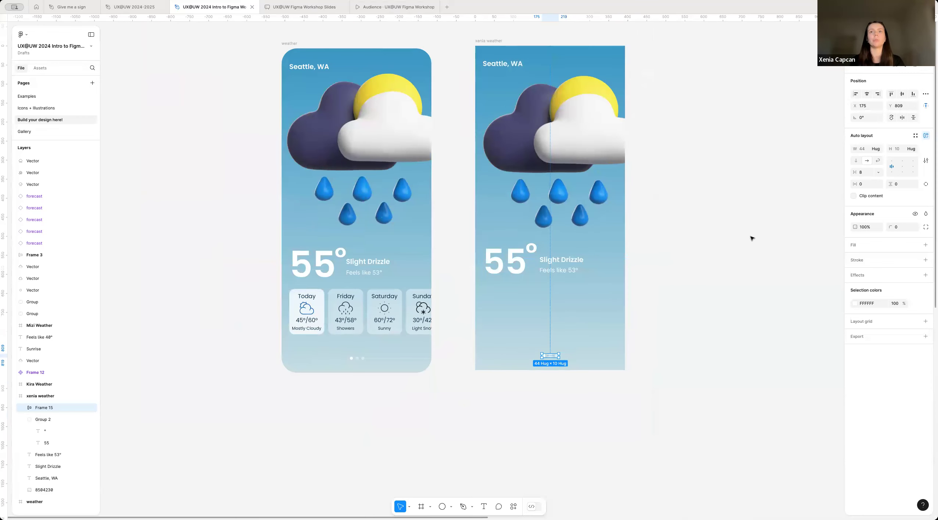
{"action": "left_click", "coordinate": [855, 94]}
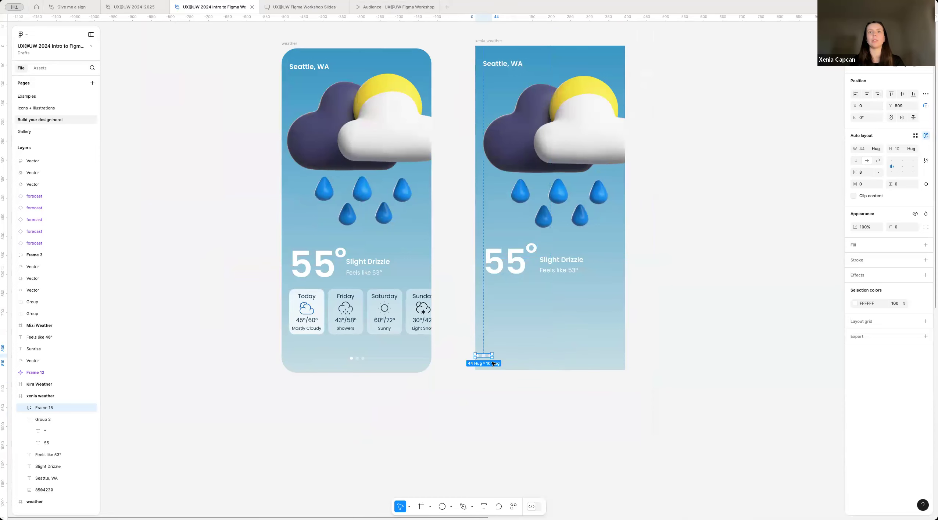
{"action": "left_click", "coordinate": [866, 94]}
{"action": "left_click", "coordinate": [582, 321]}
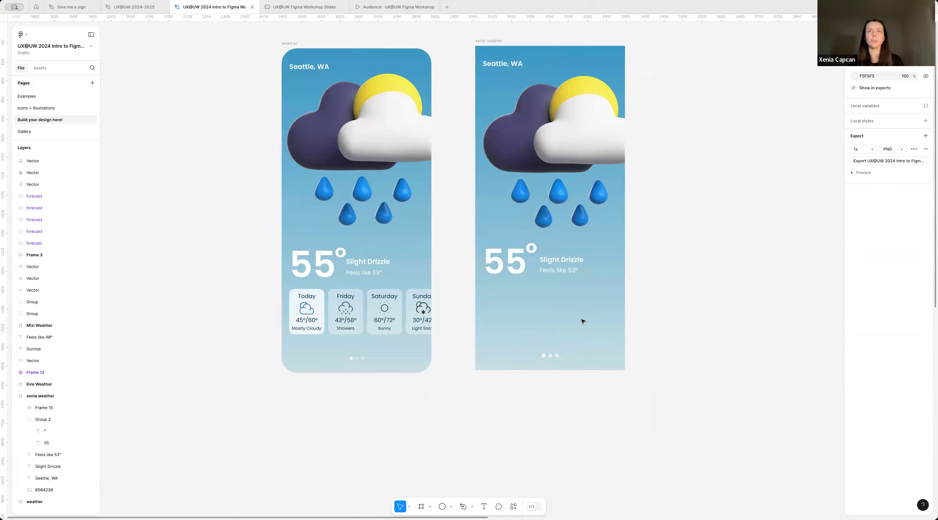
Step: Open the Icons + illustrations page and bring up its black weather icon sets
{"action": "scroll", "coordinate": [583, 322], "scroll_direction": "down", "scroll_amount": 3}
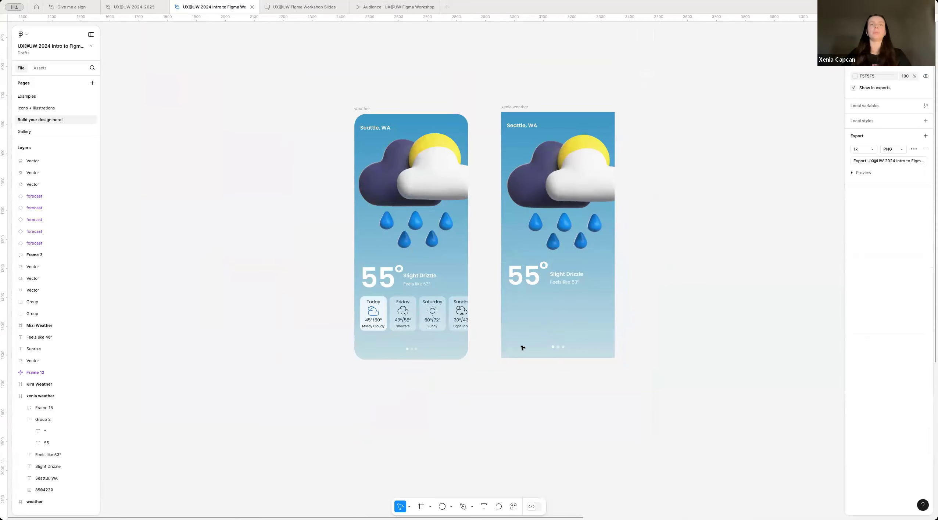
{"action": "scroll", "coordinate": [423, 331], "scroll_direction": "up", "scroll_amount": 5}
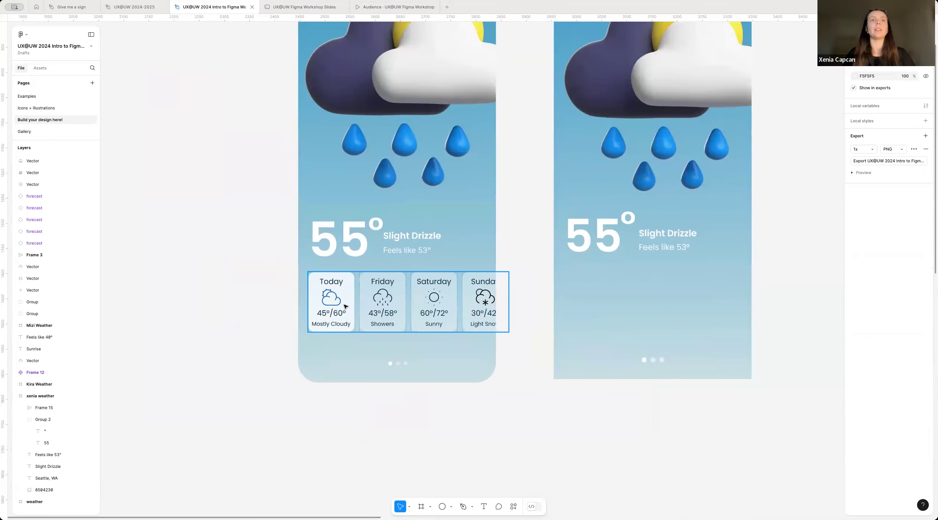
{"action": "scroll", "coordinate": [341, 323], "scroll_direction": "up", "scroll_amount": 2}
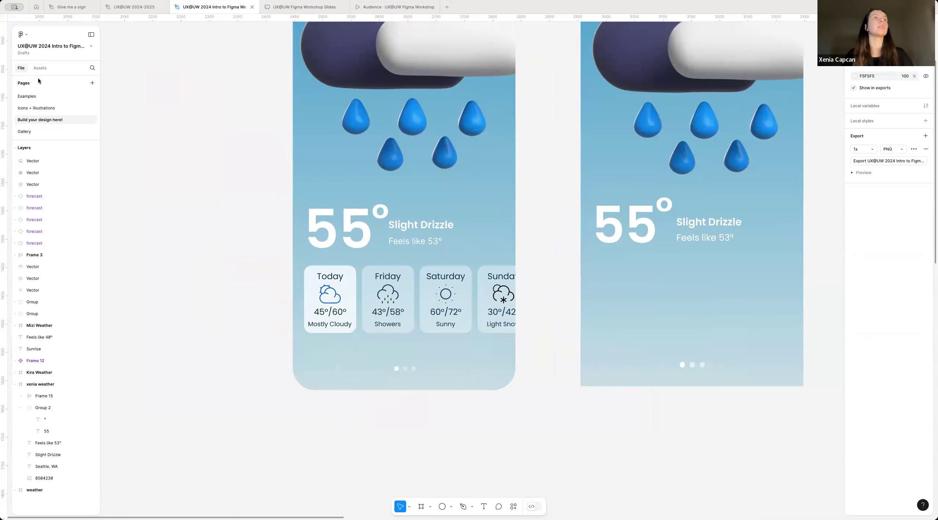
{"action": "left_click", "coordinate": [58, 108]}
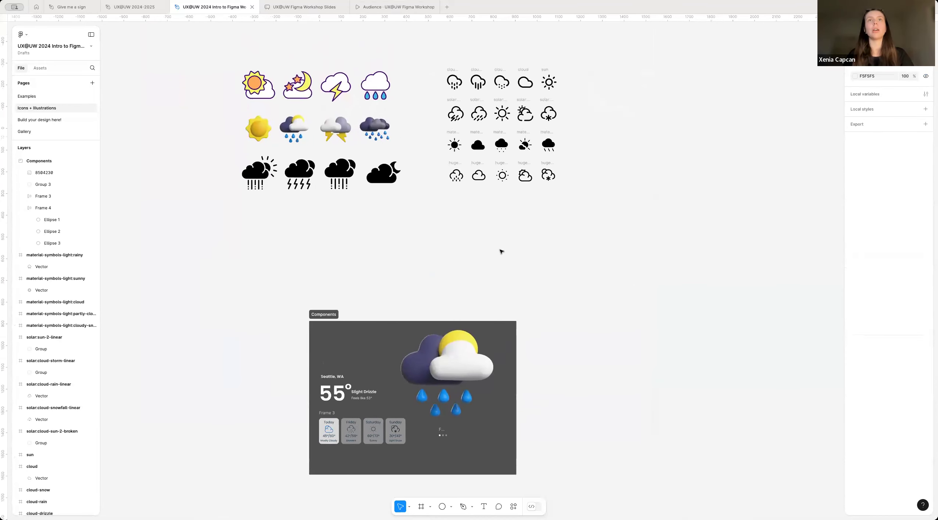
{"action": "scroll", "coordinate": [502, 252], "scroll_direction": "down", "scroll_amount": 3}
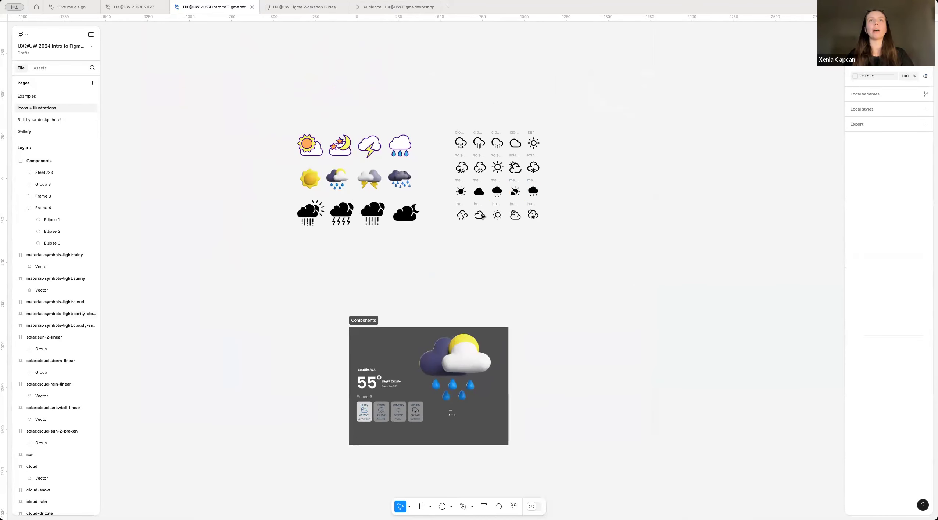
{"action": "scroll", "coordinate": [482, 217], "scroll_direction": "up", "scroll_amount": 5}
{"action": "scroll", "coordinate": [529, 299], "scroll_direction": "down", "scroll_amount": 5}
{"action": "scroll", "coordinate": [527, 305], "scroll_direction": "up", "scroll_amount": 1}
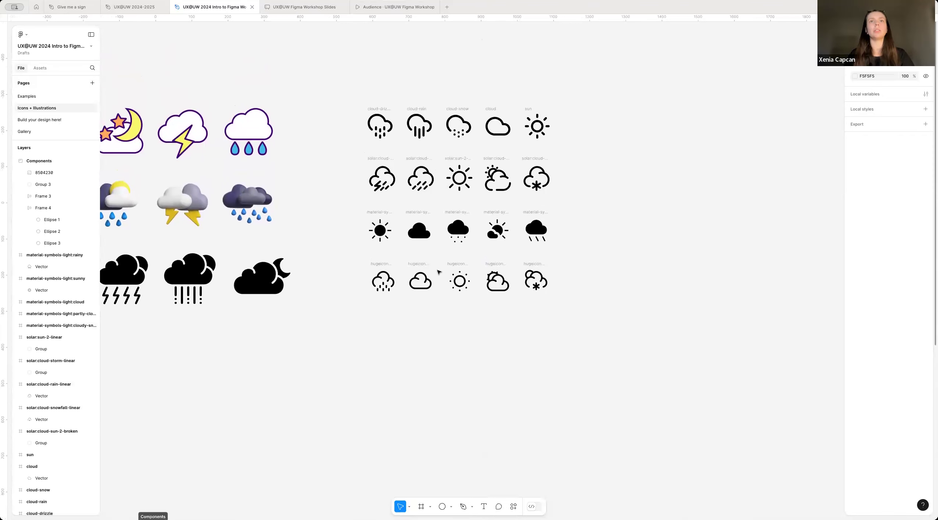
{"action": "scroll", "coordinate": [386, 290], "scroll_direction": "up", "scroll_amount": 3}
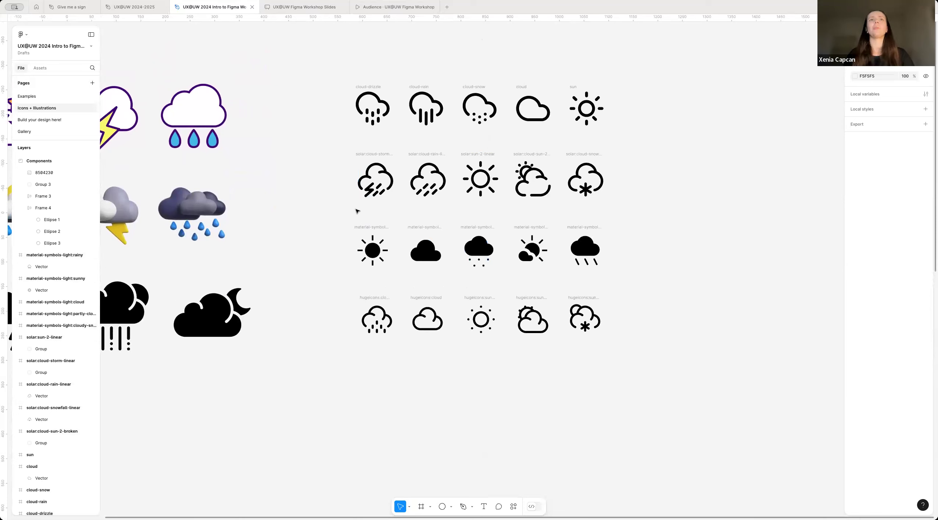
Step: Select and copy the five solar weather icons in the second row: storm, rain, sun, cloud with sun, and snowfall
{"action": "left_click", "coordinate": [375, 188]}
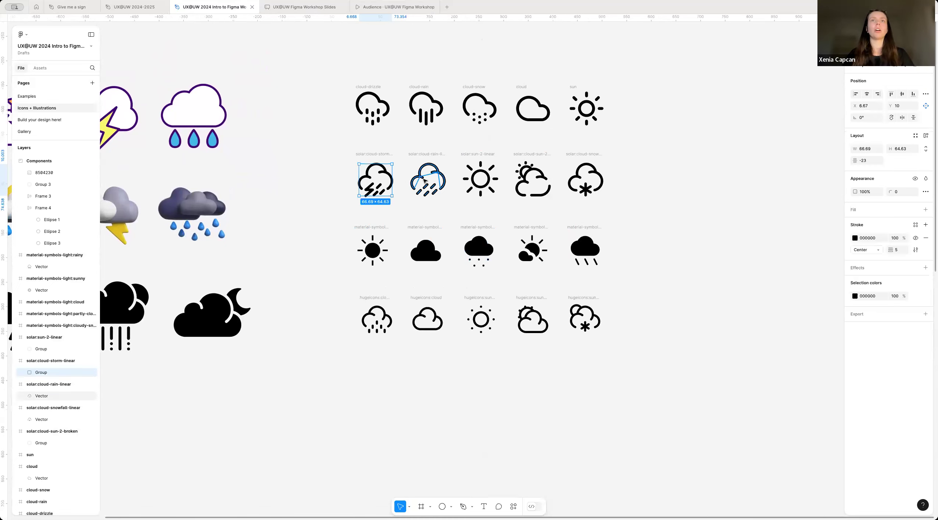
{"action": "left_click", "coordinate": [428, 180], "text": "shift"}
{"action": "left_click", "coordinate": [483, 186], "text": "shift"}
{"action": "left_click", "coordinate": [537, 180], "text": "shift"}
{"action": "left_click", "coordinate": [600, 187], "text": "shift"}
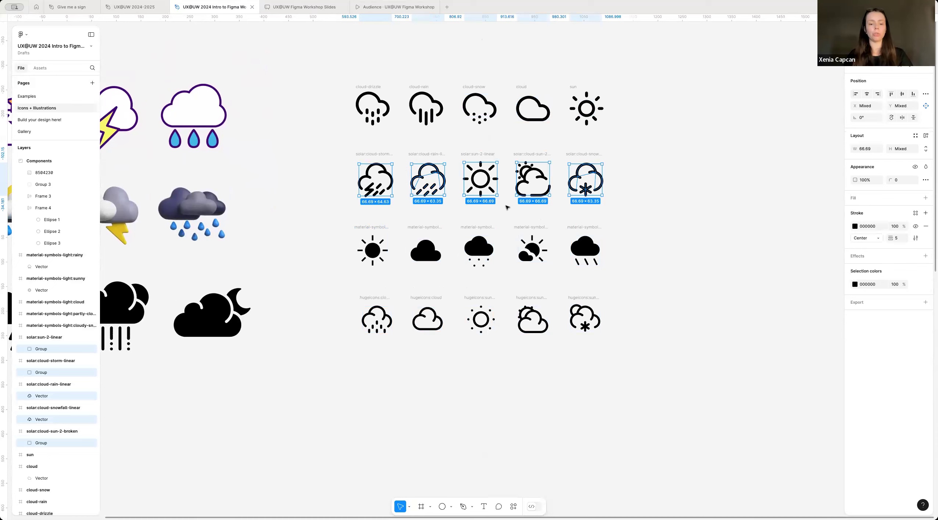
Step: Paste the five icons onto the "Build your design here!" page and place them on the empty canvas beside the xenia weather frame
{"action": "left_click", "coordinate": [41, 120]}
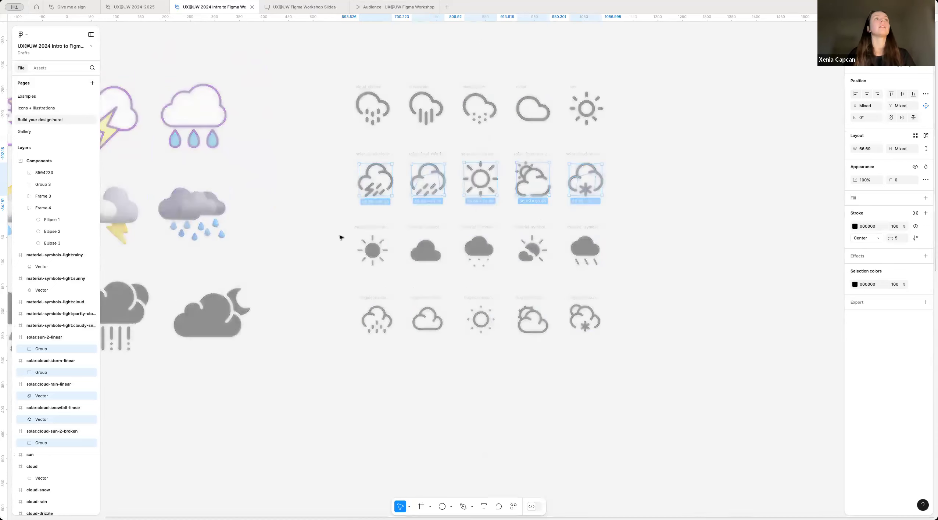
{"action": "scroll", "coordinate": [437, 318], "scroll_direction": "down", "scroll_amount": 3}
{"action": "scroll", "coordinate": [264, 306], "scroll_direction": "right", "scroll_amount": 4}
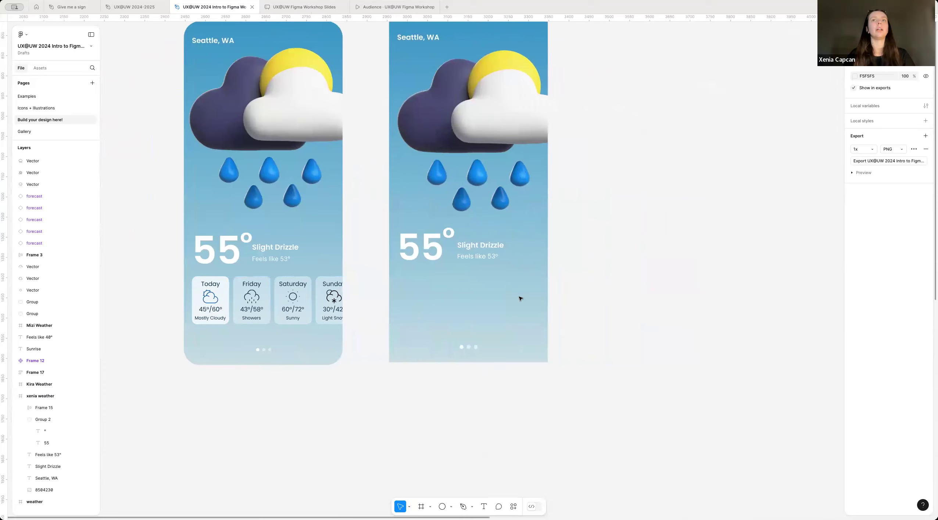
{"action": "scroll", "coordinate": [520, 299], "scroll_direction": "up", "scroll_amount": 2}
{"action": "scroll", "coordinate": [520, 299], "scroll_direction": "right", "scroll_amount": 5}
{"action": "key", "text": "ctrl+v"}
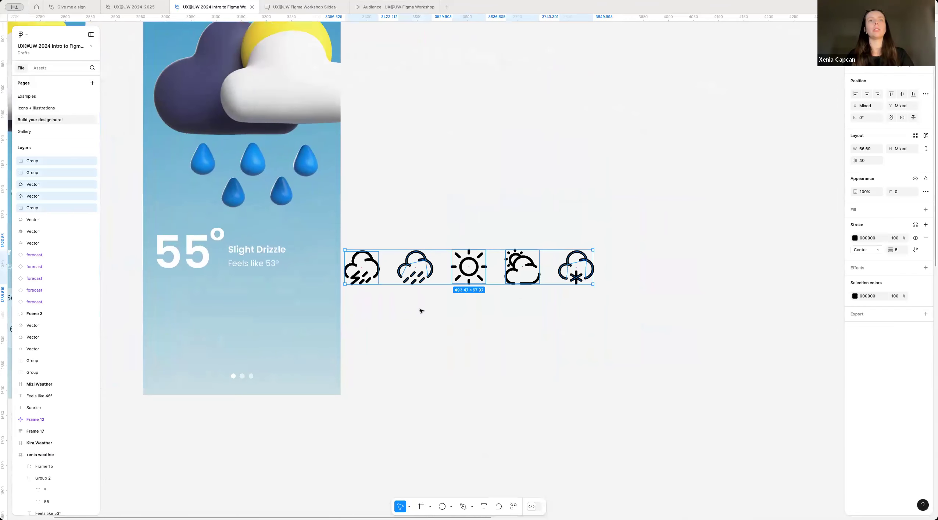
{"action": "scroll", "coordinate": [421, 311], "scroll_direction": "left", "scroll_amount": 1}
{"action": "left_click_drag", "start_coordinate": [443, 259], "coordinate": [497, 298]}
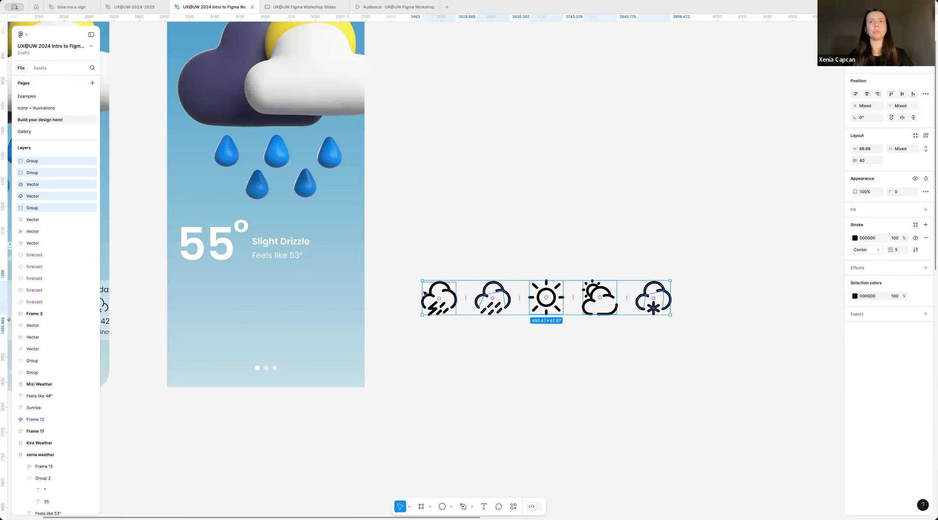
Step: Try scaling the row of five icons down to about 363 × 50 and undo it
{"action": "scroll", "coordinate": [425, 293], "scroll_direction": "up", "scroll_amount": 2}
{"action": "left_click_drag", "start_coordinate": [421, 278], "coordinate": [496, 296]}
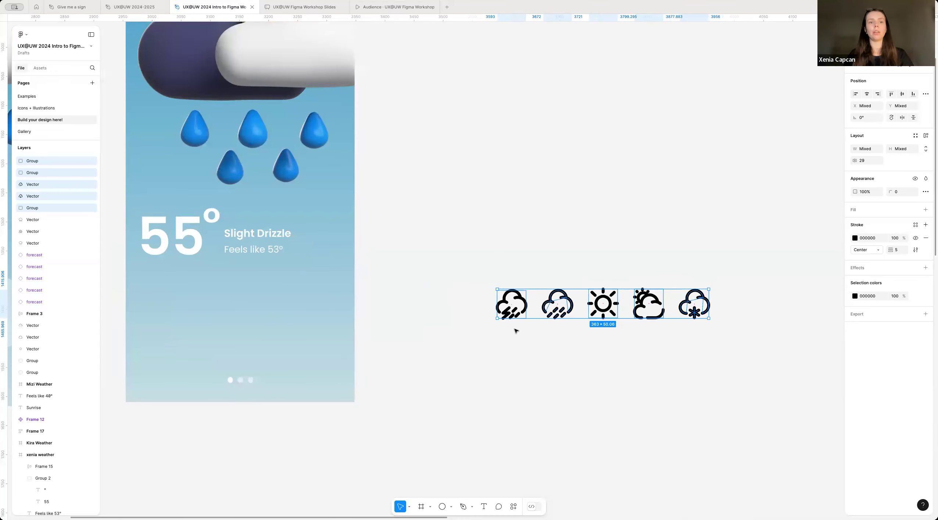
{"action": "key", "text": "ctrl+z"}
Step: Scale the row of five icons down proportionally to about 365 × 50
{"action": "scroll", "coordinate": [371, 289], "scroll_direction": "right", "scroll_amount": 1}
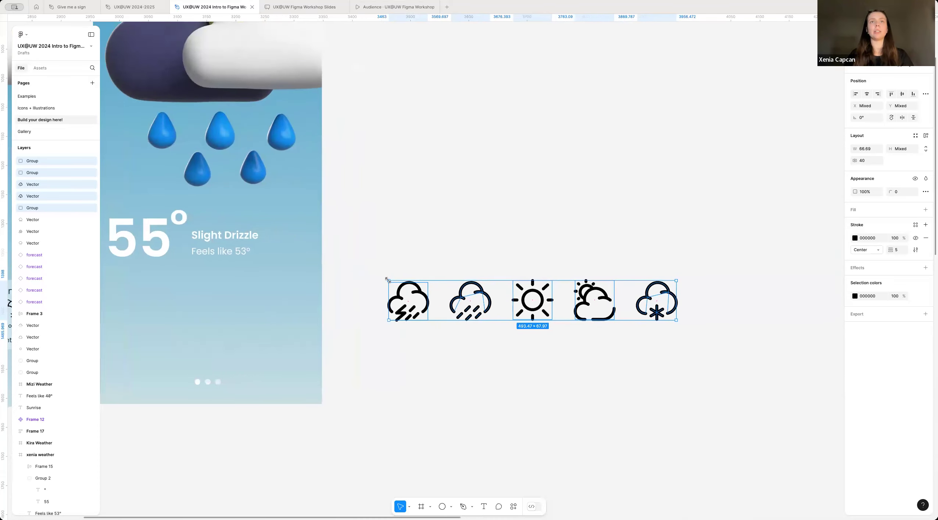
{"action": "left_click_drag", "start_coordinate": [523, 295], "coordinate": [463, 292]}
{"action": "scroll", "coordinate": [546, 300], "scroll_direction": "up", "scroll_amount": 5}
{"action": "scroll", "coordinate": [582, 319], "scroll_direction": "right", "scroll_amount": 2}
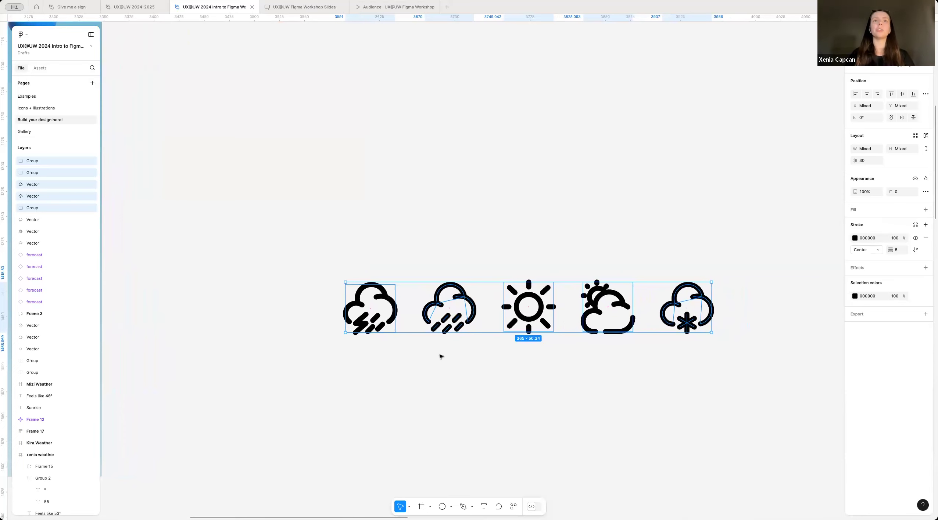
{"action": "scroll", "coordinate": [435, 362], "scroll_direction": "up", "scroll_amount": 1}
{"action": "scroll", "coordinate": [435, 363], "scroll_direction": "down", "scroll_amount": 3}
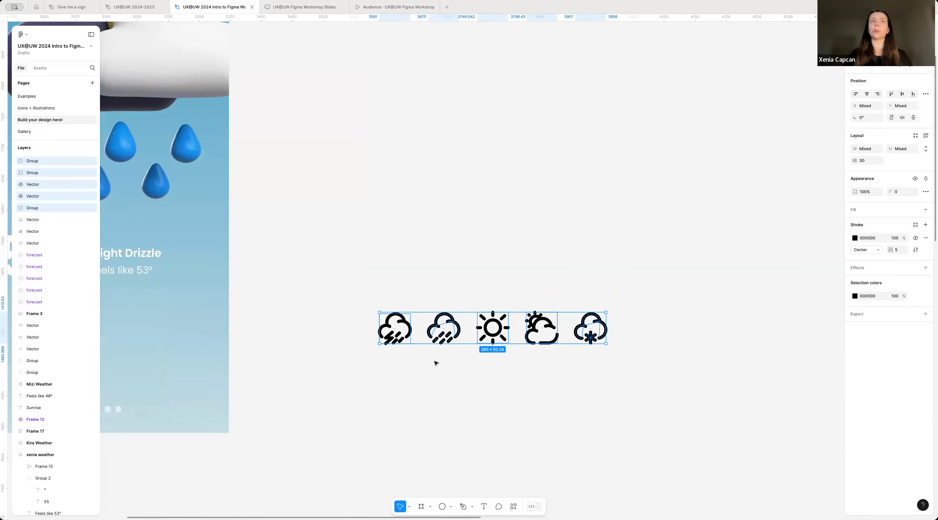
Step: Try shrinking the row of five weather icons to about 258 × 36 by plain resizing instead of scaling
{"action": "scroll", "coordinate": [449, 344], "scroll_direction": "up", "scroll_amount": 3}
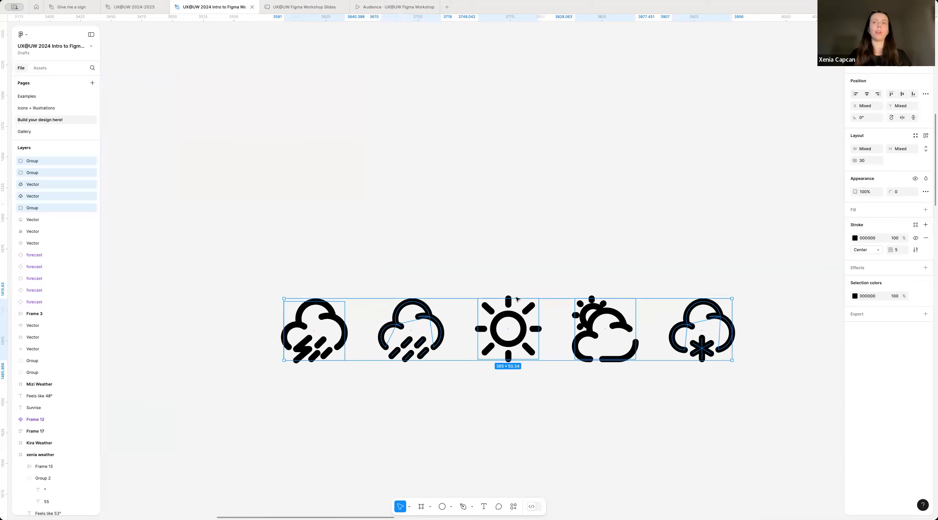
{"action": "left_click_drag", "start_coordinate": [284, 298], "coordinate": [322, 332]}
{"action": "left_click_drag", "start_coordinate": [321, 340], "coordinate": [416, 345]}
{"action": "scroll", "coordinate": [416, 345], "scroll_direction": "down", "scroll_amount": 2}
{"action": "scroll", "coordinate": [463, 391], "scroll_direction": "down", "scroll_amount": 3}
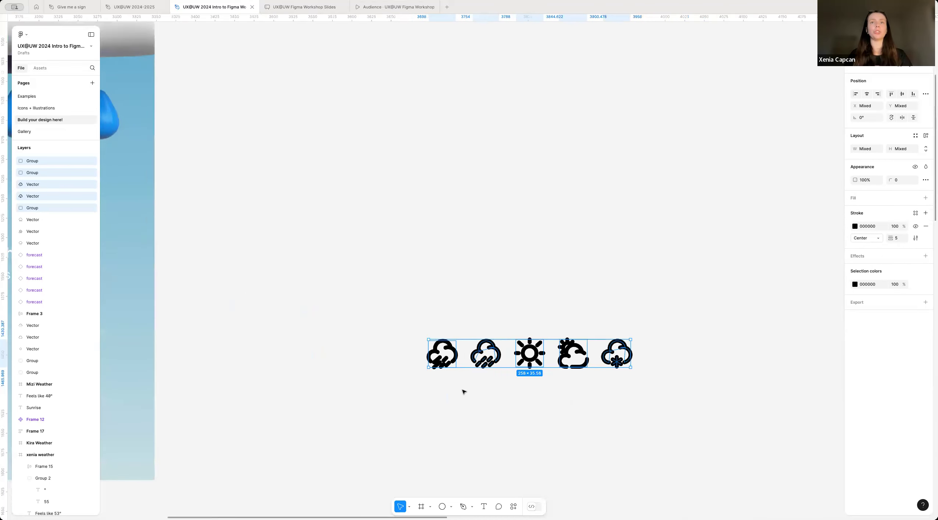
Step: Enlarge the row of weather icons to about 442 × 61 by plain resizing and reselect all five
{"action": "left_click_drag", "start_coordinate": [511, 314], "coordinate": [379, 294]}
{"action": "left_click", "coordinate": [491, 387]}
{"action": "left_click_drag", "start_coordinate": [351, 368], "coordinate": [698, 299]}
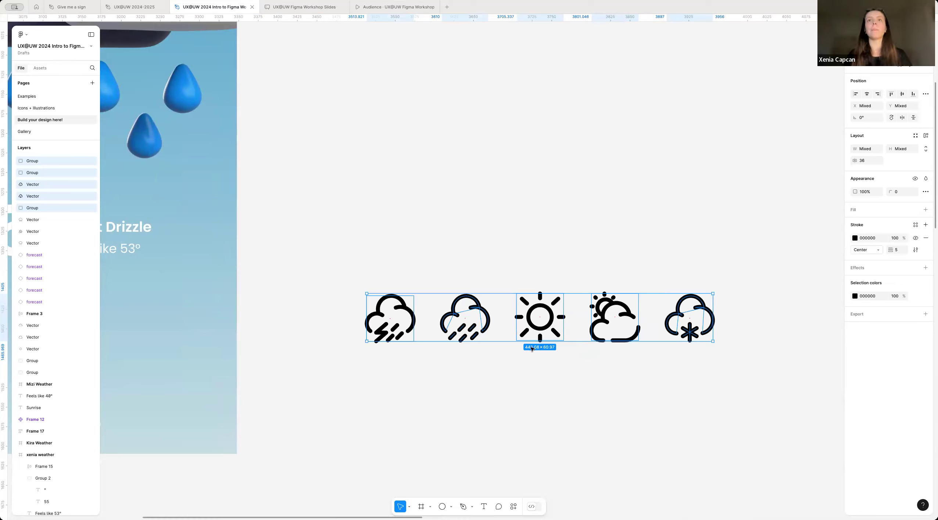
Step: Scale the five selected weather icons down proportionally to about 184 × 25 with the Scale tool and deselect them
{"action": "scroll", "coordinate": [709, 287], "scroll_direction": "right", "scroll_amount": 2}
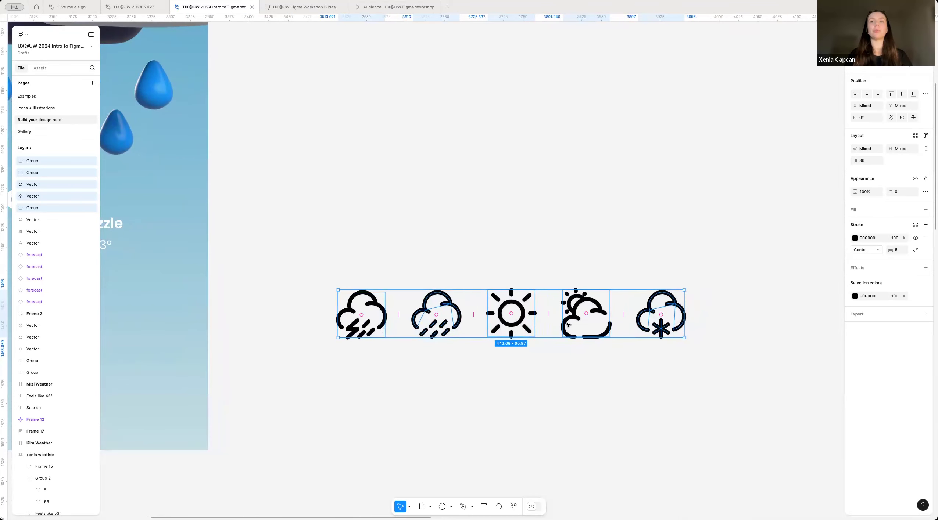
{"action": "scroll", "coordinate": [568, 325], "scroll_direction": "up", "scroll_amount": 3}
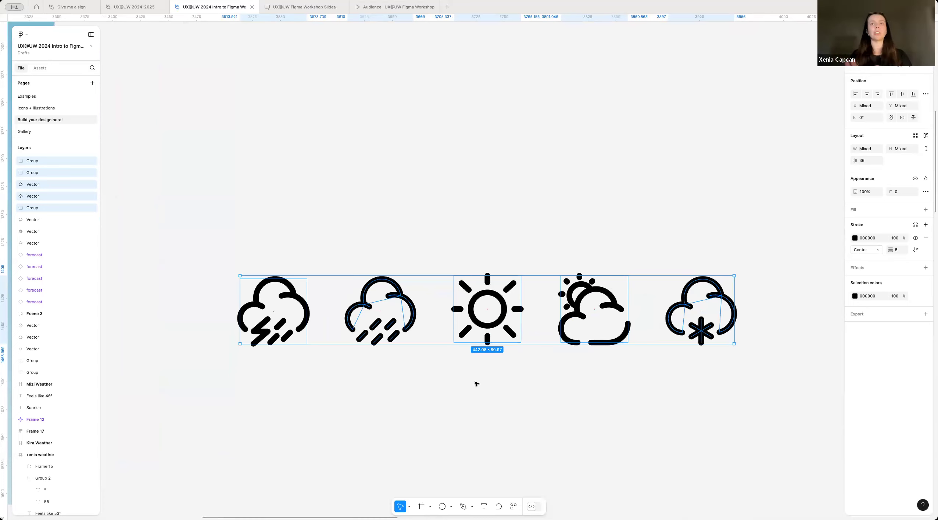
{"action": "scroll", "coordinate": [477, 378], "scroll_direction": "down", "scroll_amount": 5}
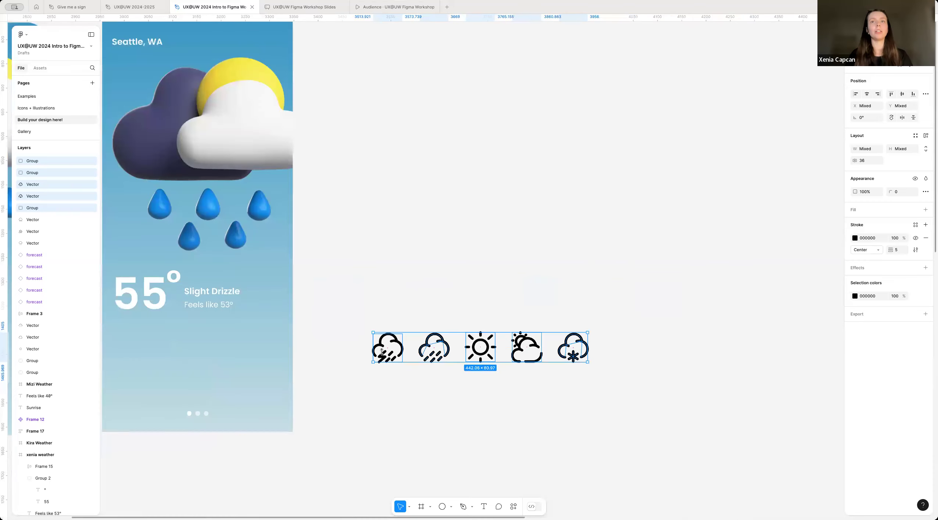
{"action": "scroll", "coordinate": [436, 372], "scroll_direction": "up", "scroll_amount": 3}
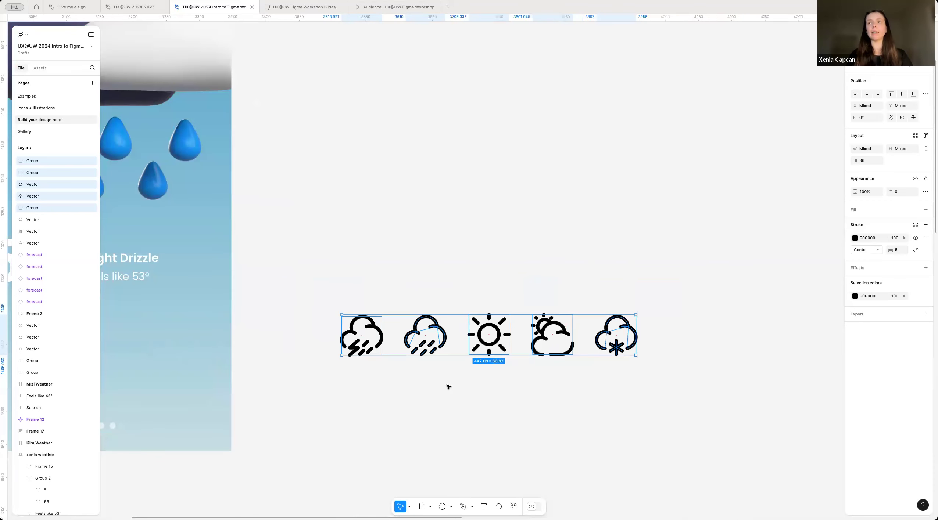
{"action": "key", "text": "k"}
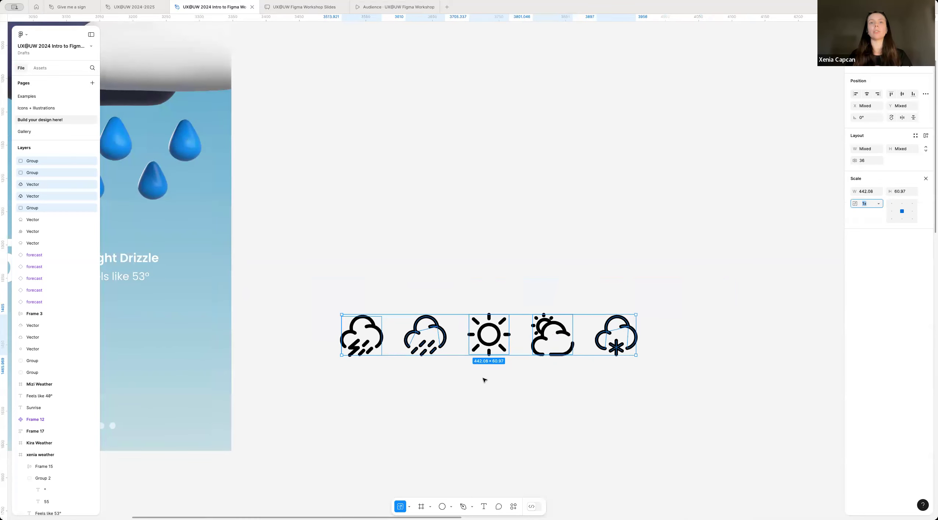
{"action": "scroll", "coordinate": [484, 379], "scroll_direction": "up", "scroll_amount": 5}
{"action": "scroll", "coordinate": [483, 378], "scroll_direction": "down", "scroll_amount": 3}
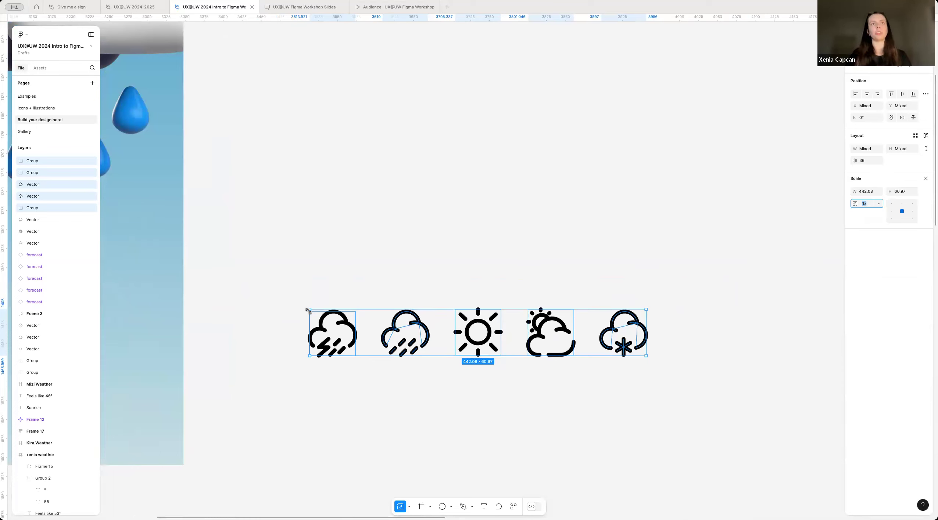
{"action": "left_click_drag", "start_coordinate": [308, 310], "coordinate": [484, 334]}
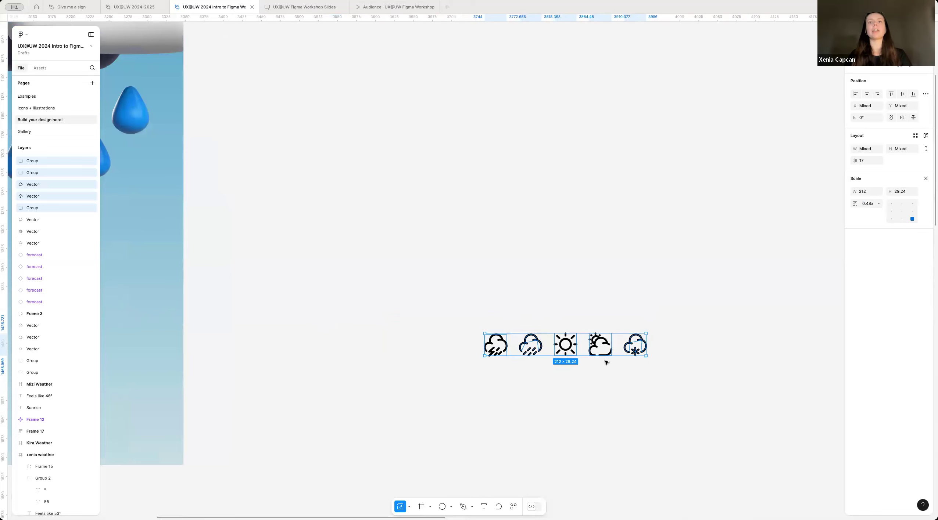
{"action": "left_click_drag", "start_coordinate": [482, 334], "coordinate": [505, 340]}
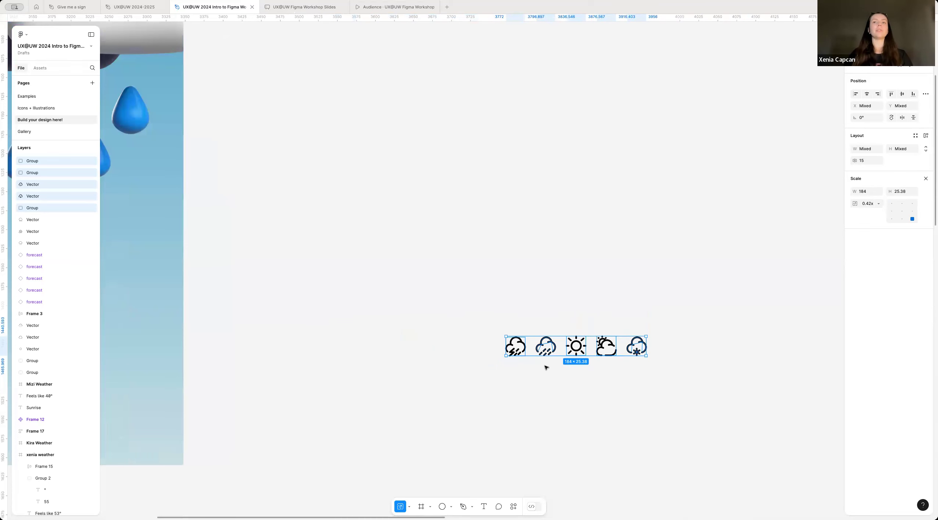
{"action": "left_click", "coordinate": [525, 380]}
Step: Try enlarging the "Slight Drizzle" text box to about 322 × 89 by plain resizing and undo it
{"action": "scroll", "coordinate": [525, 380], "scroll_direction": "down", "scroll_amount": 5}
{"action": "scroll", "coordinate": [525, 380], "scroll_direction": "left", "scroll_amount": 4}
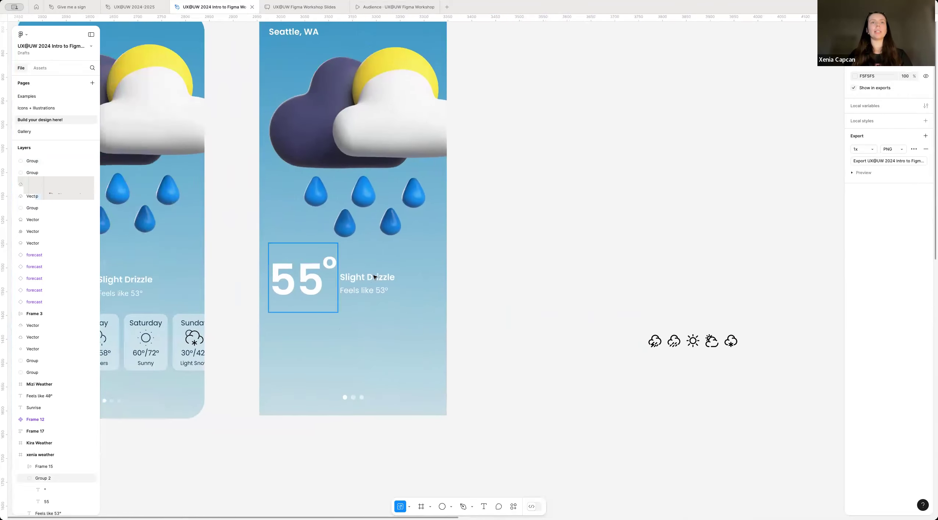
{"action": "left_click", "coordinate": [371, 279]}
{"action": "scroll", "coordinate": [370, 279], "scroll_direction": "up", "scroll_amount": 3}
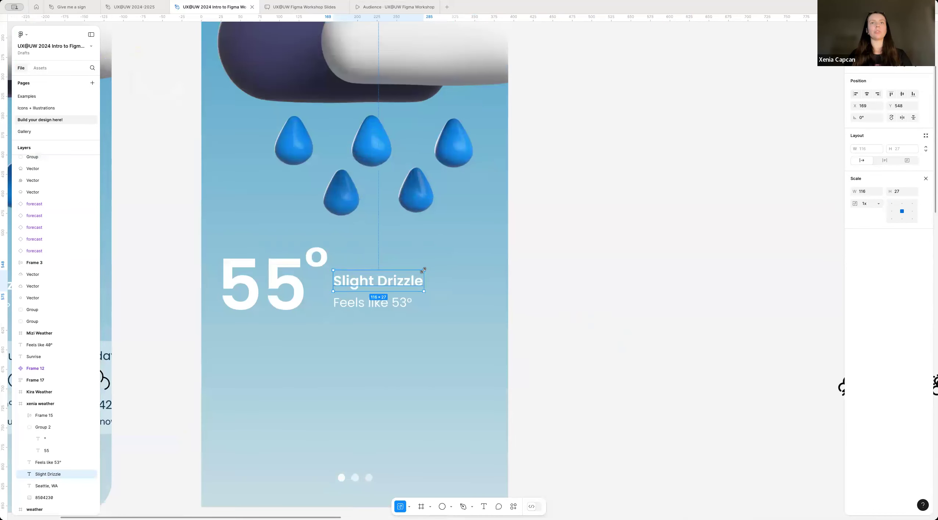
{"action": "key", "text": "v"}
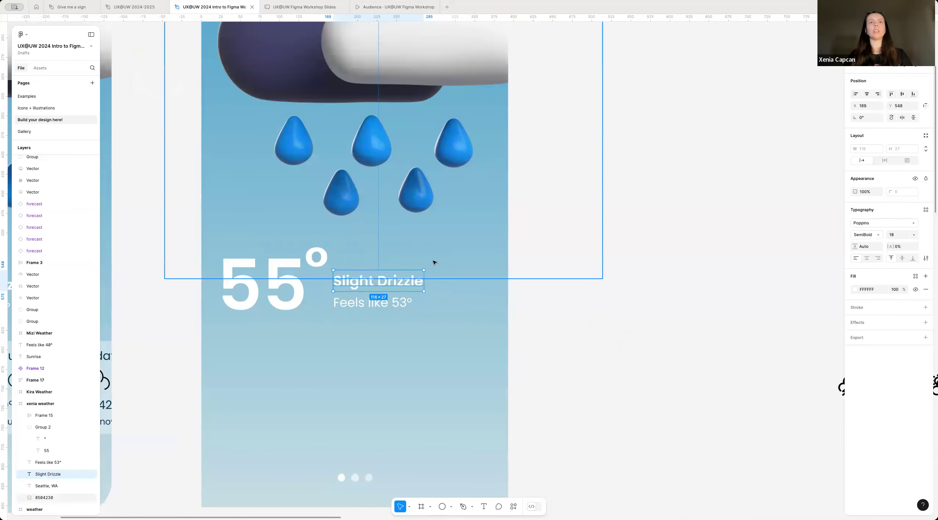
{"action": "left_click_drag", "start_coordinate": [521, 230], "coordinate": [584, 221]}
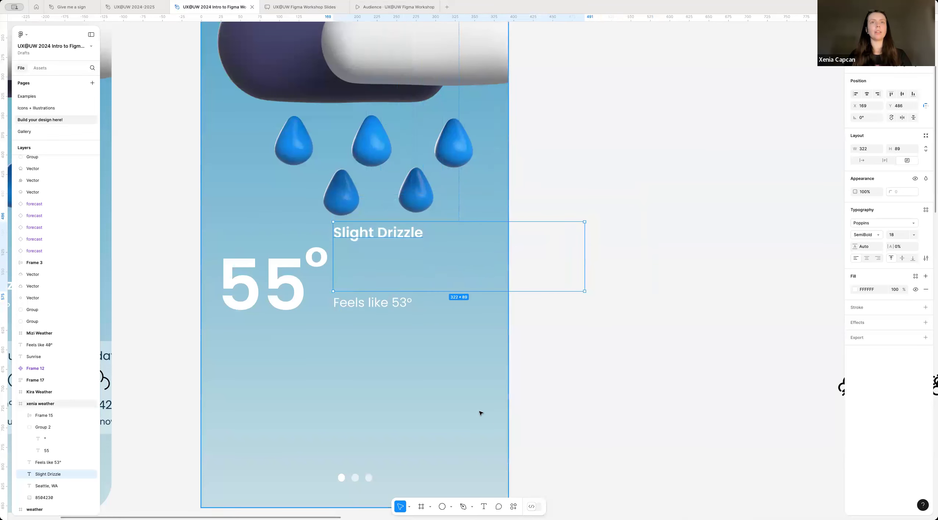
{"action": "key", "text": "ctrl+z"}
Step: Try scaling the "Slight Drizzle" text to about 168 × 39, undo it, and leave the Scale tool
{"action": "key", "text": "k"}
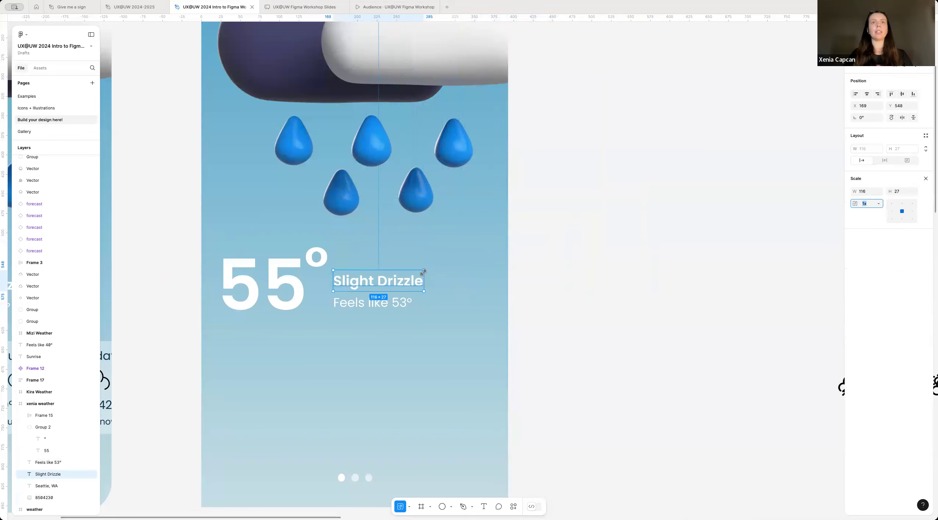
{"action": "left_click_drag", "start_coordinate": [422, 271], "coordinate": [465, 261]}
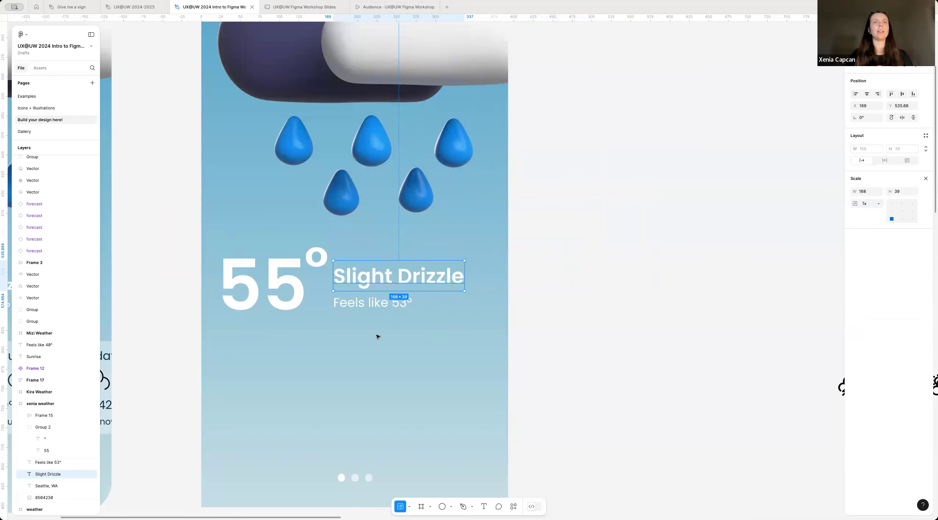
{"action": "key", "text": "ctrl+z"}
{"action": "left_click", "coordinate": [438, 272]}
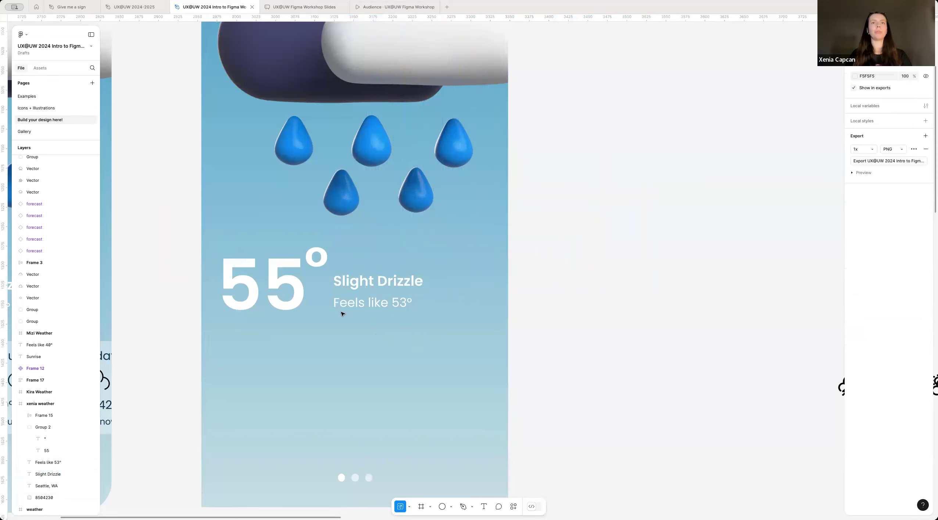
{"action": "scroll", "coordinate": [342, 313], "scroll_direction": "down", "scroll_amount": 2}
{"action": "left_click", "coordinate": [368, 289]}
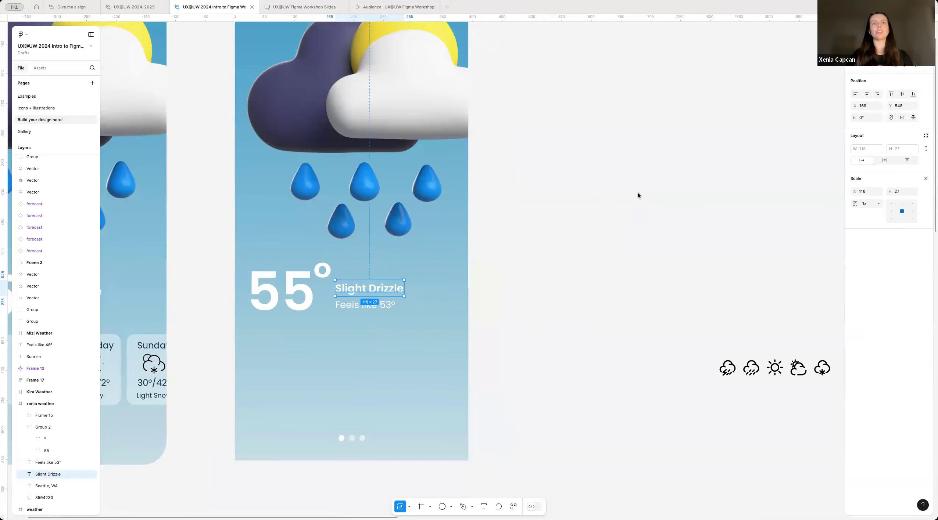
{"action": "left_click", "coordinate": [925, 178]}
Step: Select the five small weather icons and move the row closer to the xenia weather frame
{"action": "scroll", "coordinate": [367, 379], "scroll_direction": "right", "scroll_amount": 4}
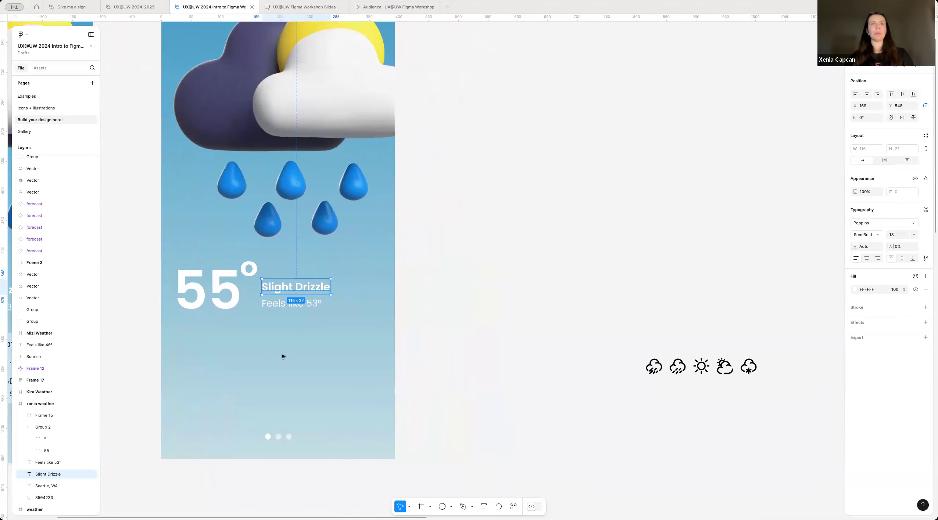
{"action": "scroll", "coordinate": [509, 351], "scroll_direction": "right", "scroll_amount": 2}
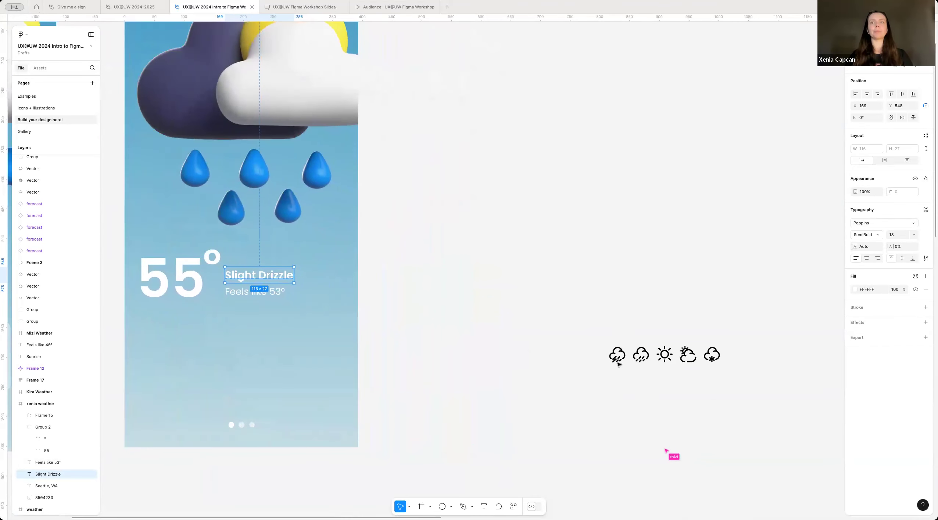
{"action": "scroll", "coordinate": [472, 355], "scroll_direction": "right", "scroll_amount": 4}
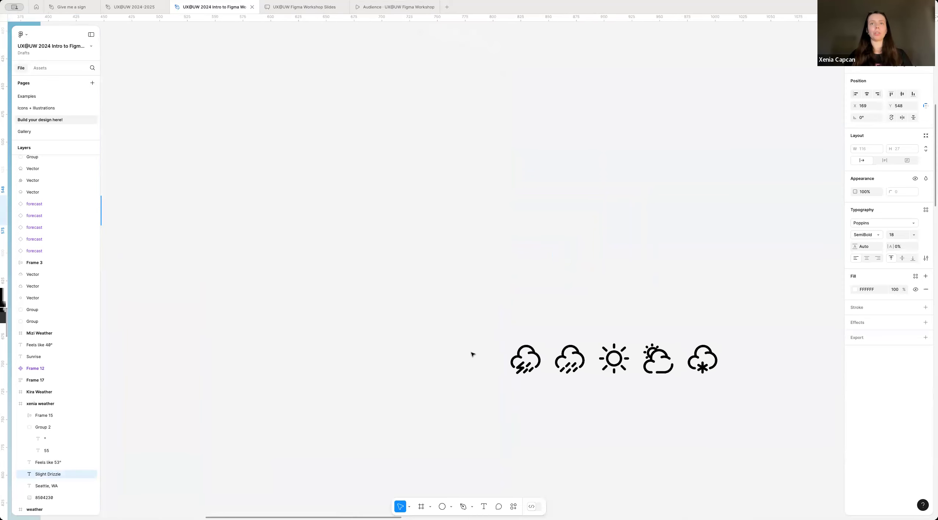
{"action": "scroll", "coordinate": [473, 354], "scroll_direction": "left", "scroll_amount": 1}
{"action": "left_click_drag", "start_coordinate": [518, 367], "coordinate": [467, 355]}
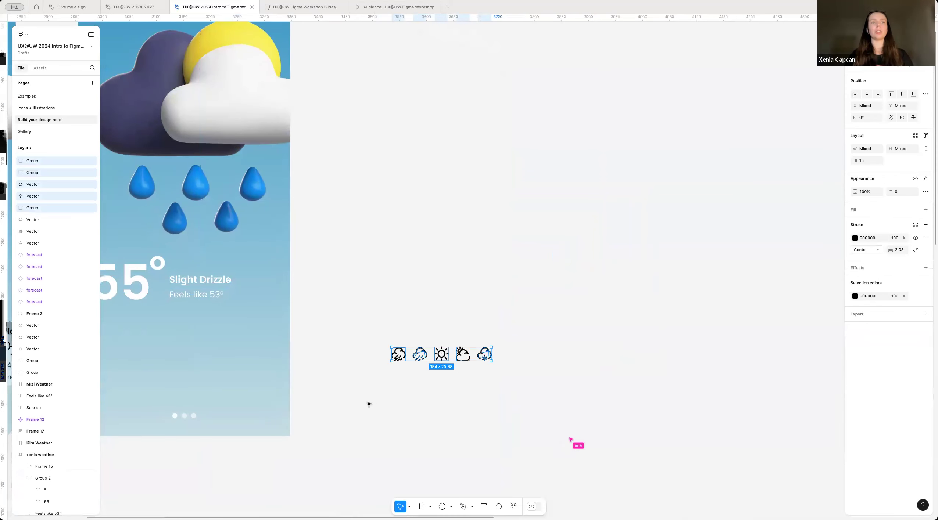
{"action": "left_click", "coordinate": [369, 404]}
Step: Add a text label reading "Today" on the empty canvas beside the reference weather screen's forecast cards
{"action": "scroll", "coordinate": [369, 405], "scroll_direction": "left", "scroll_amount": 5}
{"action": "scroll", "coordinate": [368, 404], "scroll_direction": "down", "scroll_amount": 5}
{"action": "scroll", "coordinate": [490, 375], "scroll_direction": "left", "scroll_amount": 8}
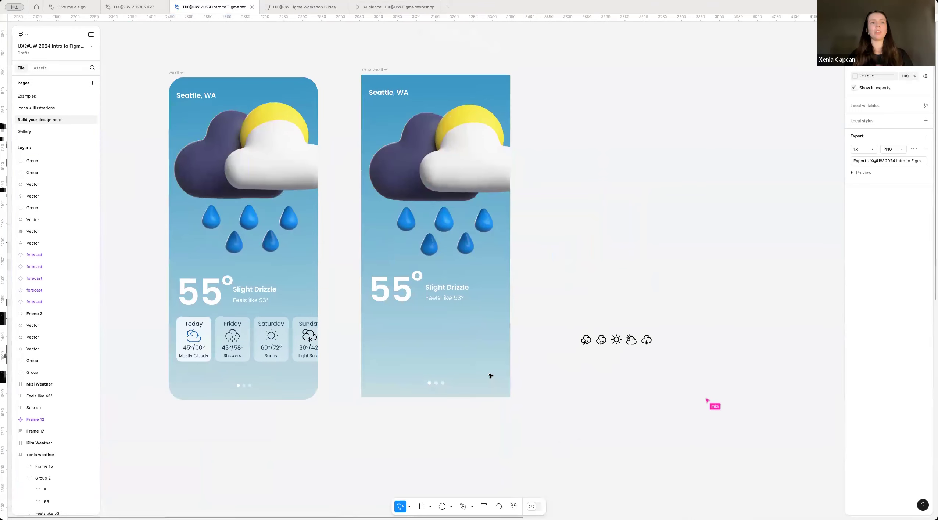
{"action": "scroll", "coordinate": [489, 376], "scroll_direction": "left", "scroll_amount": 8}
{"action": "scroll", "coordinate": [439, 323], "scroll_direction": "up", "scroll_amount": 5}
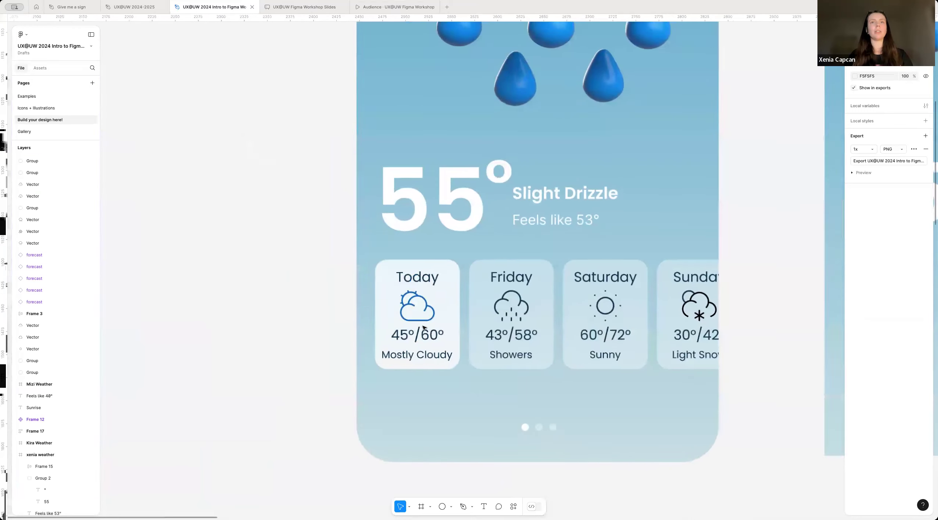
{"action": "scroll", "coordinate": [495, 343], "scroll_direction": "up", "scroll_amount": 5}
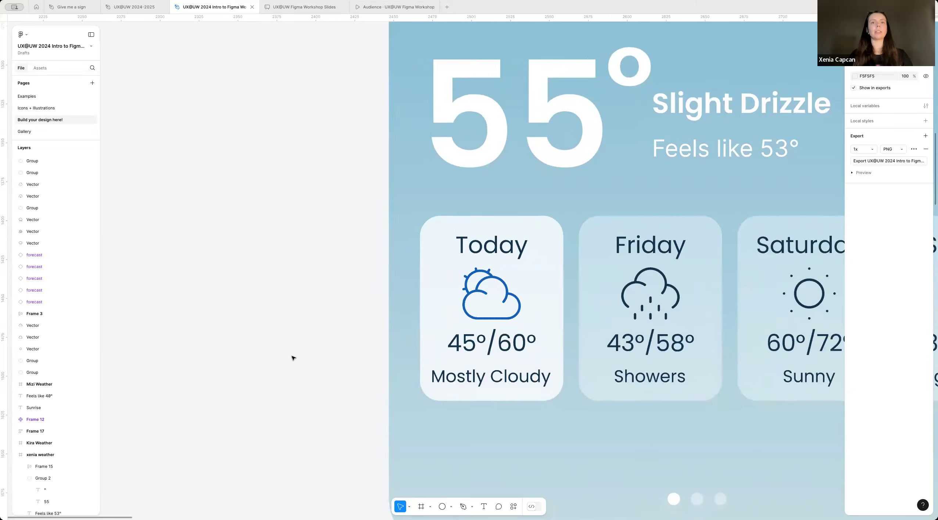
{"action": "scroll", "coordinate": [501, 475], "scroll_direction": "up", "scroll_amount": 3}
{"action": "left_click", "coordinate": [483, 507]}
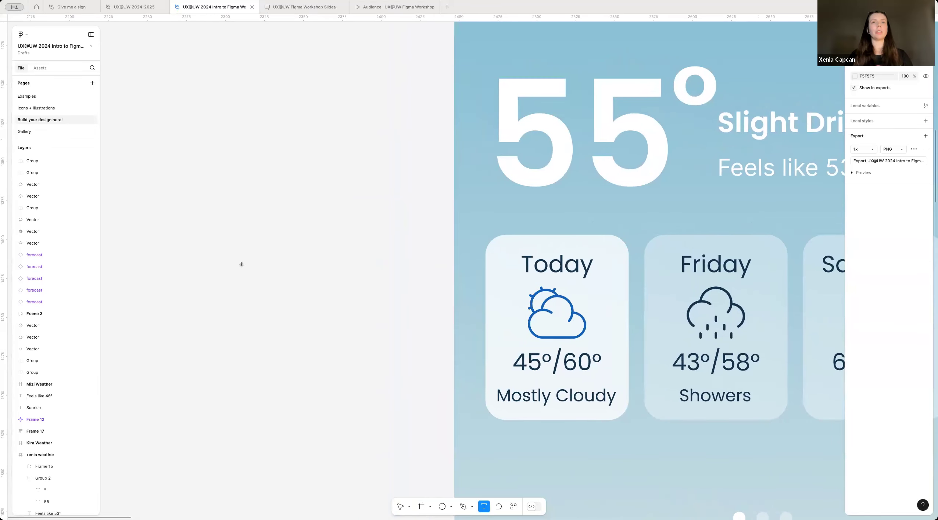
{"action": "left_click", "coordinate": [254, 261]}
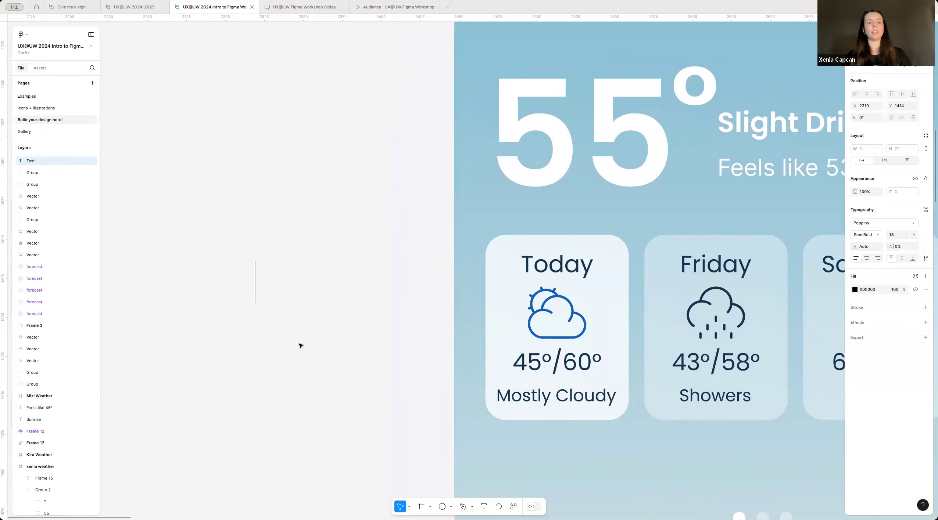
{"action": "type", "text": "Today"}
{"action": "key", "text": "Escape"}
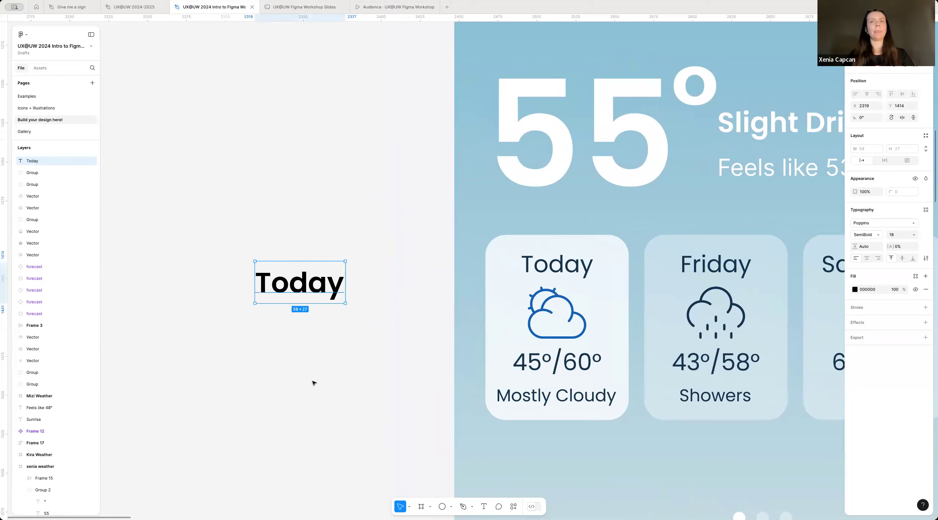
Step: Set the "Today" label to Poppins Regular at size 16 and move it nearer the reference screen
{"action": "left_click", "coordinate": [868, 237]}
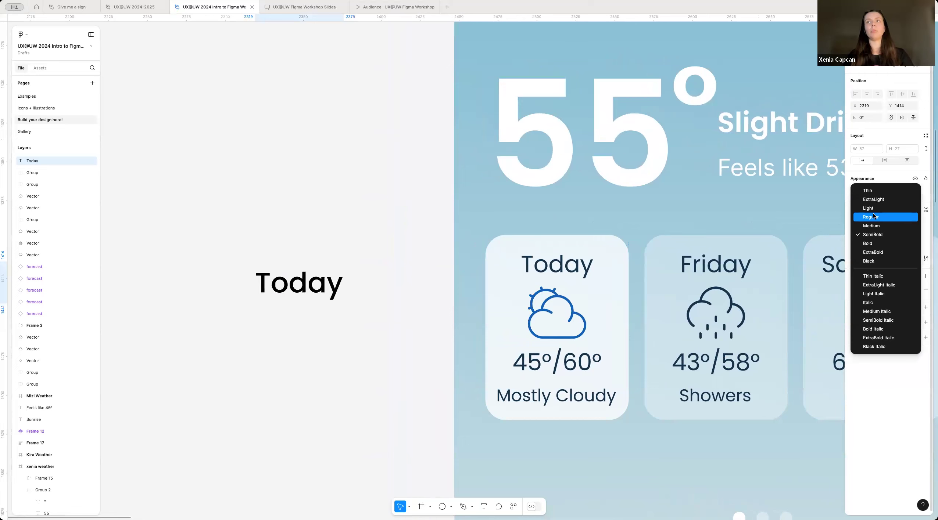
{"action": "left_click", "coordinate": [868, 217]}
{"action": "left_click_drag", "start_coordinate": [323, 283], "coordinate": [368, 264]}
{"action": "left_click", "coordinate": [894, 235]}
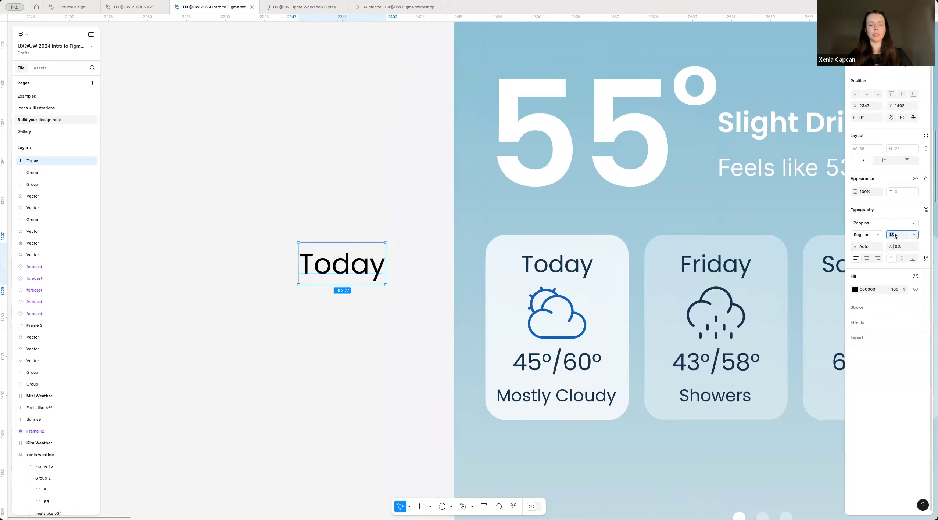
{"action": "key", "text": "Return"}
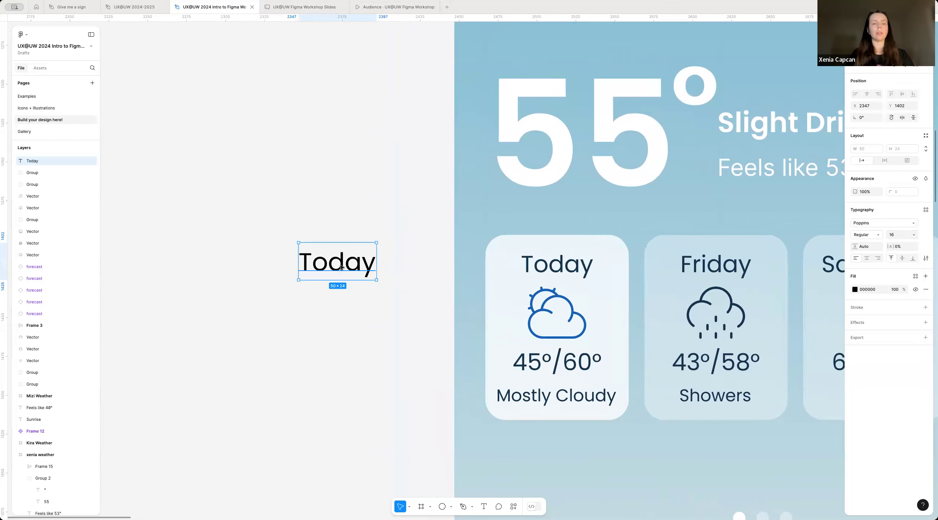
Step: Duplicate the "Today" label below itself and change the copy's text to "45°/60°"
{"action": "left_click_drag", "start_coordinate": [342, 263], "coordinate": [347, 366], "text": "alt"}
{"action": "double_click", "coordinate": [348, 366]}
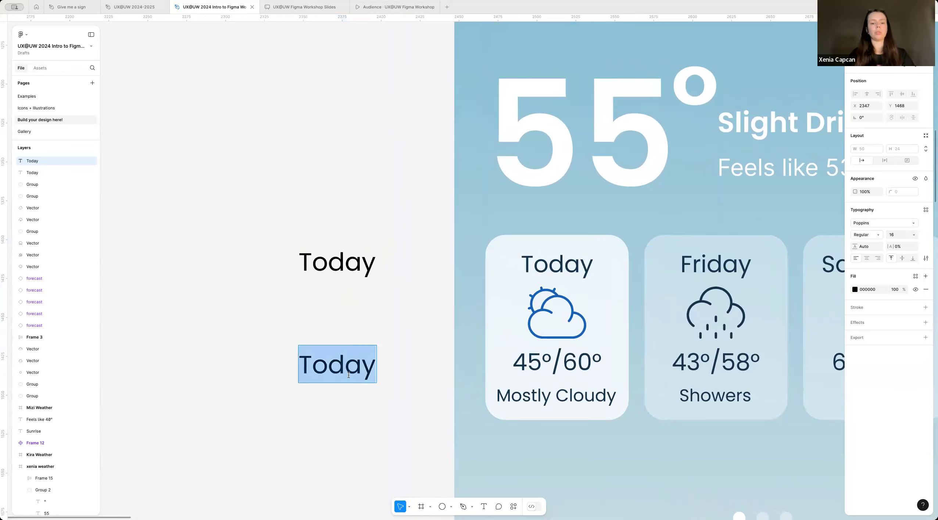
{"action": "type", "text": "45°"}
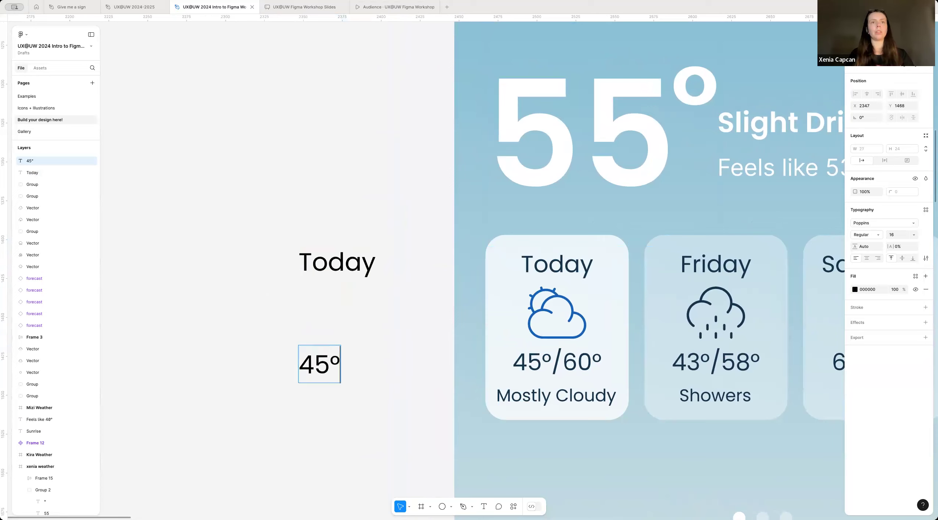
{"action": "type", "text": "/6"}
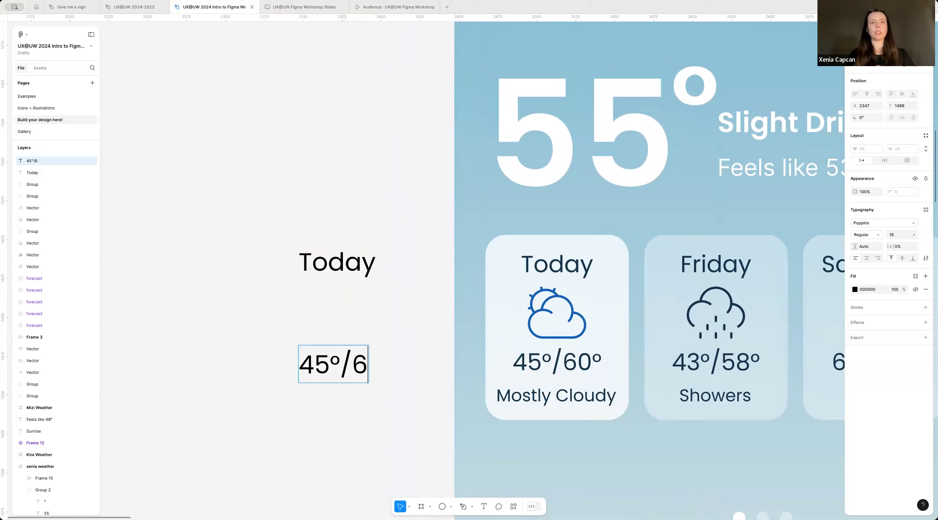
{"action": "type", "text": "0‡"}
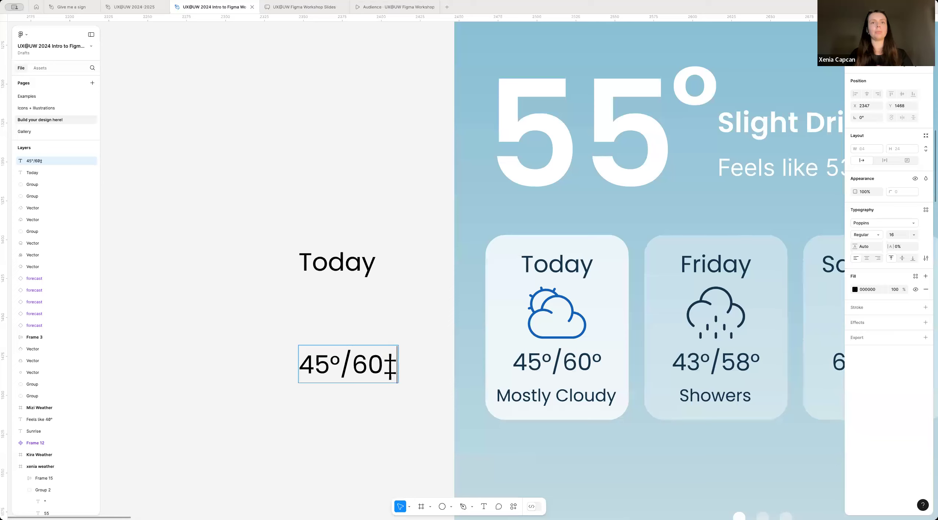
{"action": "key", "text": "BackSpace"}
{"action": "type", "text": "°"}
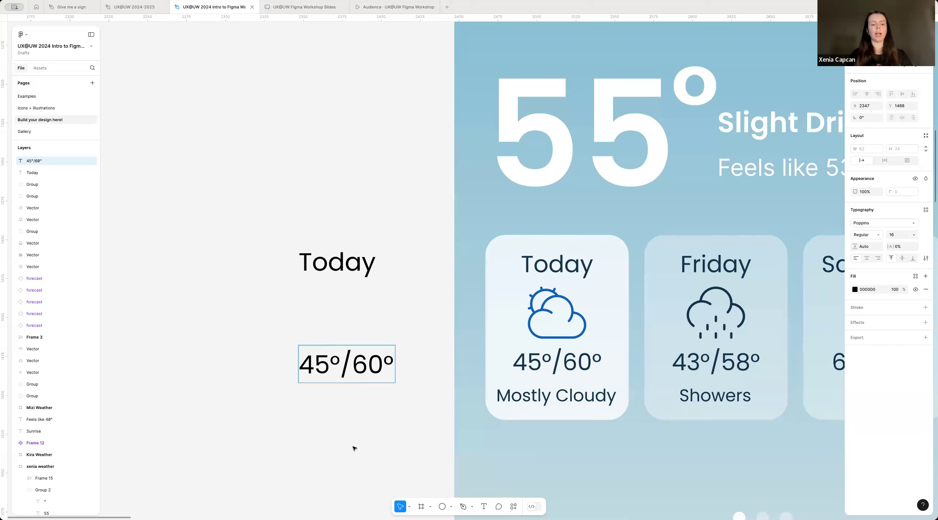
{"action": "key", "text": "Escape"}
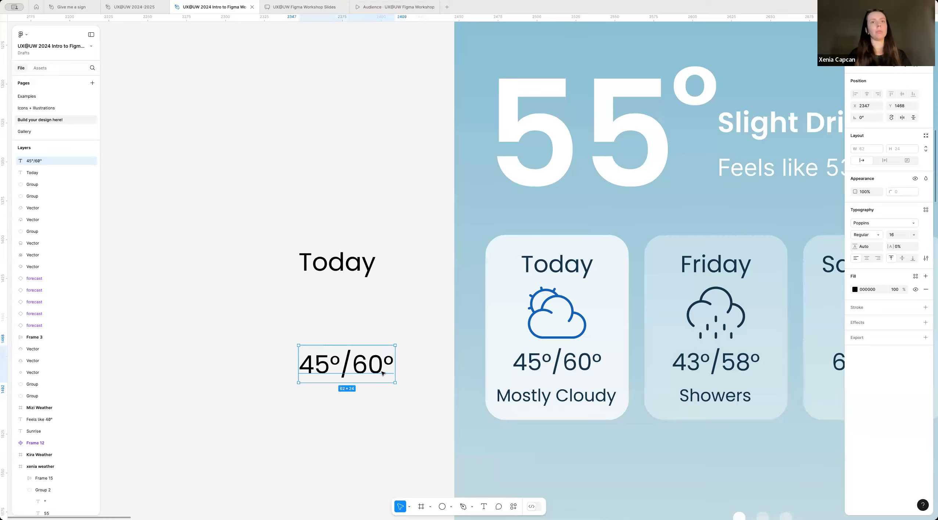
Step: Duplicate the "45°/60°" label below itself, reword the copy as "Mostly Cloudy" and position it just beneath the temperature
{"action": "left_click_drag", "start_coordinate": [360, 371], "coordinate": [360, 412]}
{"action": "scroll", "coordinate": [352, 368], "scroll_direction": "left", "scroll_amount": 1}
{"action": "double_click", "coordinate": [360, 411]}
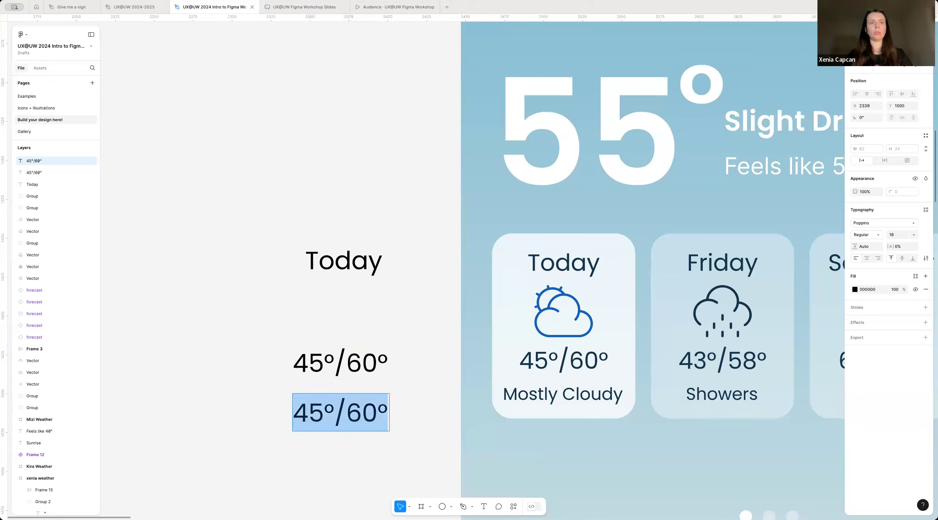
{"action": "type", "text": "Mosty"}
{"action": "key", "text": "BackSpace"}
{"action": "type", "text": "ly Clou"}
{"action": "key", "text": "BackSpace"}
{"action": "type", "text": "dy"}
{"action": "key", "text": "Escape"}
{"action": "double_click", "coordinate": [423, 417]}
{"action": "type", "text": "u"}
{"action": "key", "text": "Escape"}
{"action": "left_click_drag", "start_coordinate": [418, 407], "coordinate": [396, 399]}
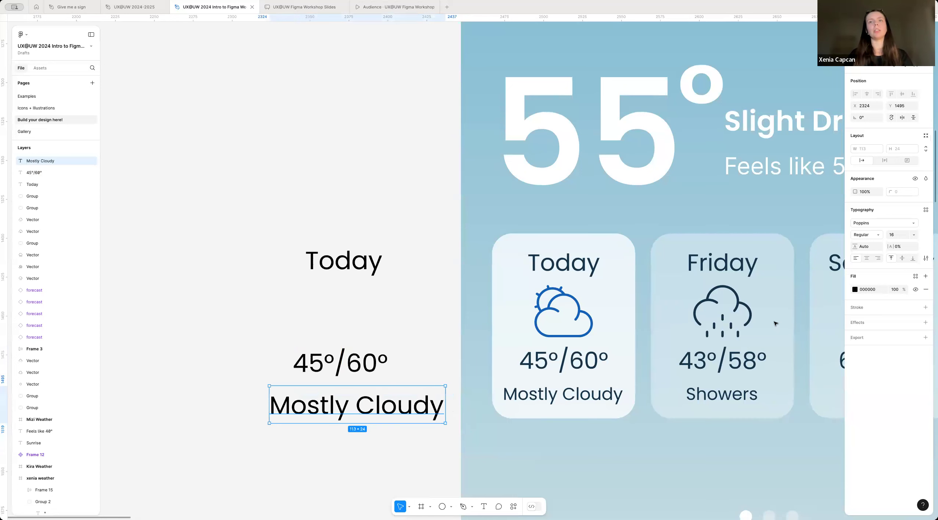
Step: Set the "Mostly Cloudy" label's font size to 12 and centre it under the temperature
{"action": "left_click", "coordinate": [896, 238]}
{"action": "type", "text": "12"}
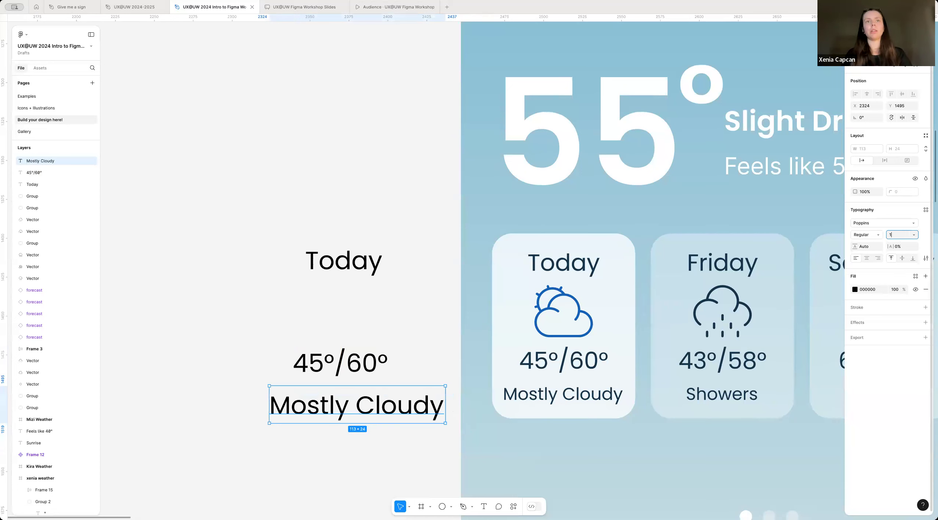
{"action": "key", "text": "Return"}
{"action": "scroll", "coordinate": [332, 437], "scroll_direction": "down", "scroll_amount": 3}
{"action": "left_click_drag", "start_coordinate": [346, 412], "coordinate": [354, 410]}
{"action": "left_click", "coordinate": [403, 344]}
Step: Copy the rain cloud icon from the icon row and place it between the "Today" and "45°/60°" labels
{"action": "scroll", "coordinate": [403, 343], "scroll_direction": "down", "scroll_amount": 10}
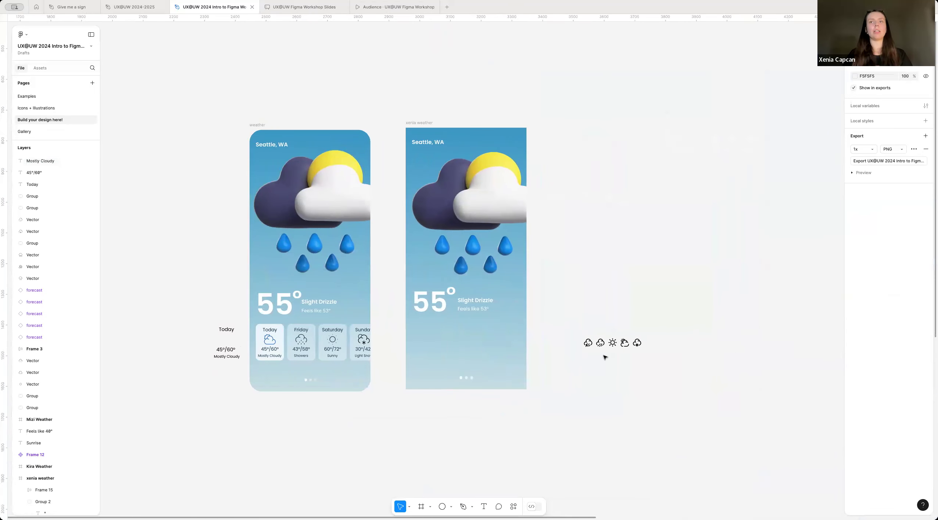
{"action": "scroll", "coordinate": [605, 357], "scroll_direction": "up", "scroll_amount": 8}
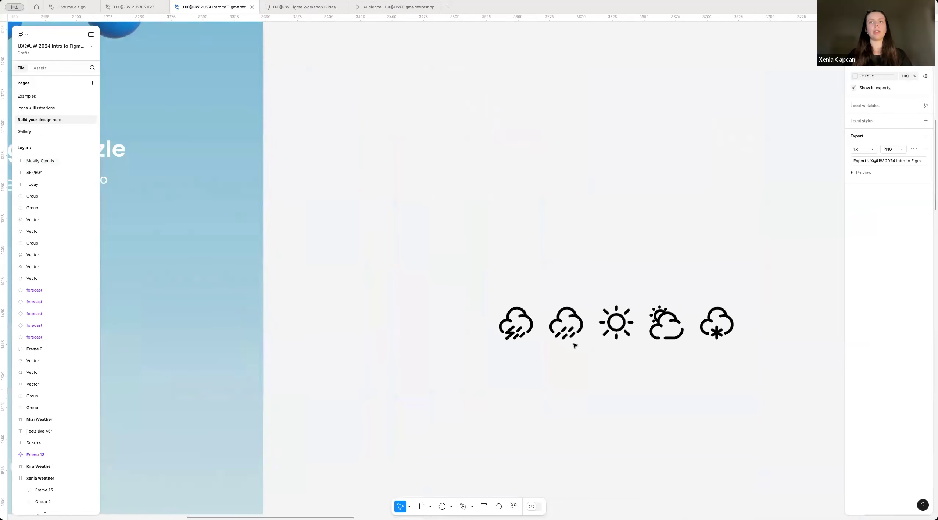
{"action": "scroll", "coordinate": [576, 346], "scroll_direction": "up", "scroll_amount": 2}
{"action": "left_click_drag", "start_coordinate": [533, 262], "coordinate": [584, 346]}
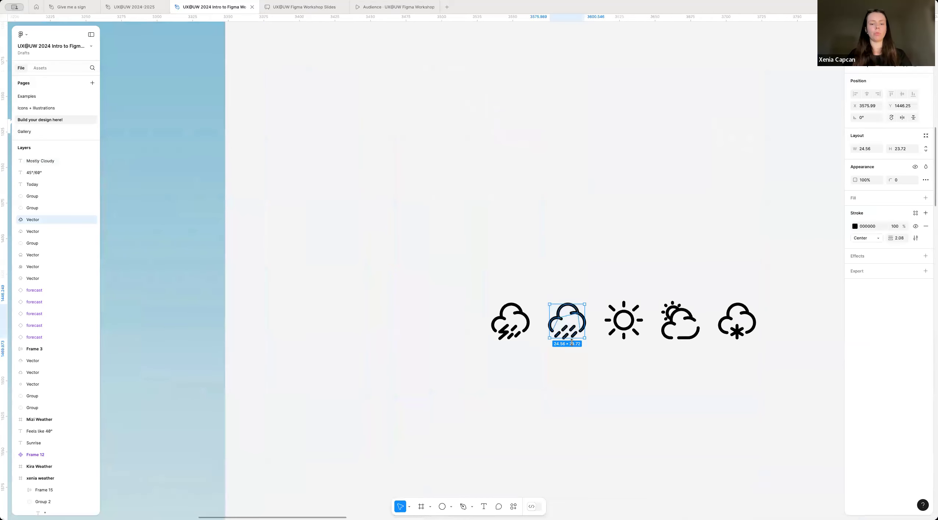
{"action": "left_click", "coordinate": [519, 393]}
{"action": "left_click", "coordinate": [565, 302]}
{"action": "left_click", "coordinate": [573, 369]}
{"action": "left_click", "coordinate": [569, 328]}
{"action": "left_click", "coordinate": [478, 384]}
{"action": "scroll", "coordinate": [479, 381], "scroll_direction": "down", "scroll_amount": 3}
{"action": "scroll", "coordinate": [480, 381], "scroll_direction": "left", "scroll_amount": 15}
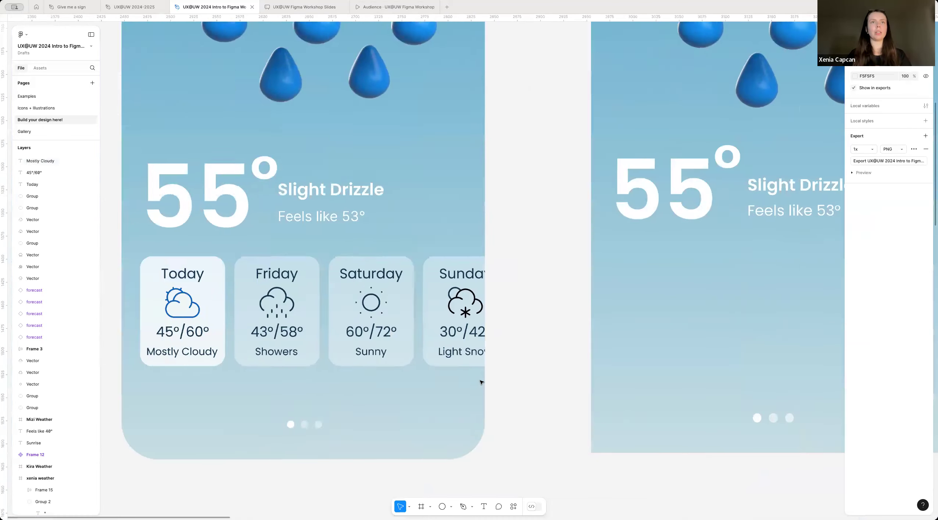
{"action": "scroll", "coordinate": [272, 309], "scroll_direction": "up", "scroll_amount": 3}
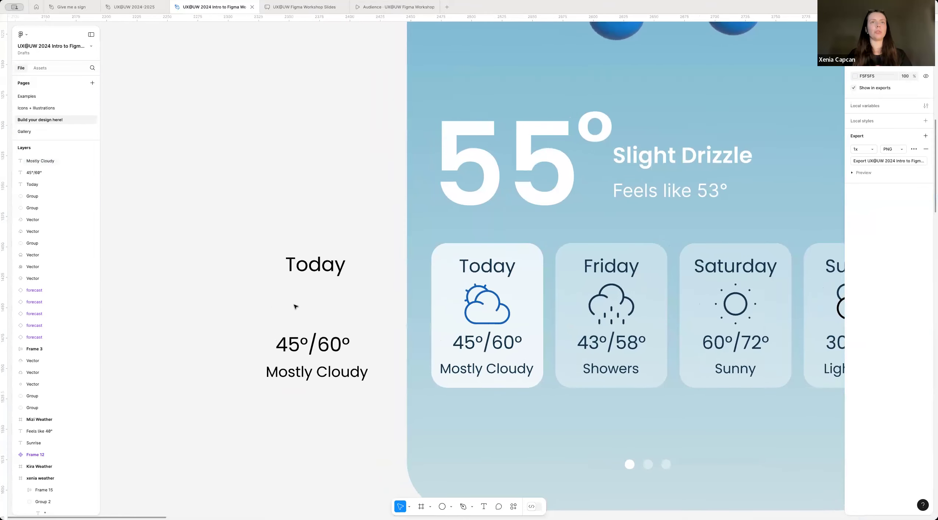
{"action": "key", "text": "ctrl+v"}
{"action": "left_click_drag", "start_coordinate": [464, 294], "coordinate": [344, 305]}
{"action": "scroll", "coordinate": [305, 327], "scroll_direction": "up", "scroll_amount": 3}
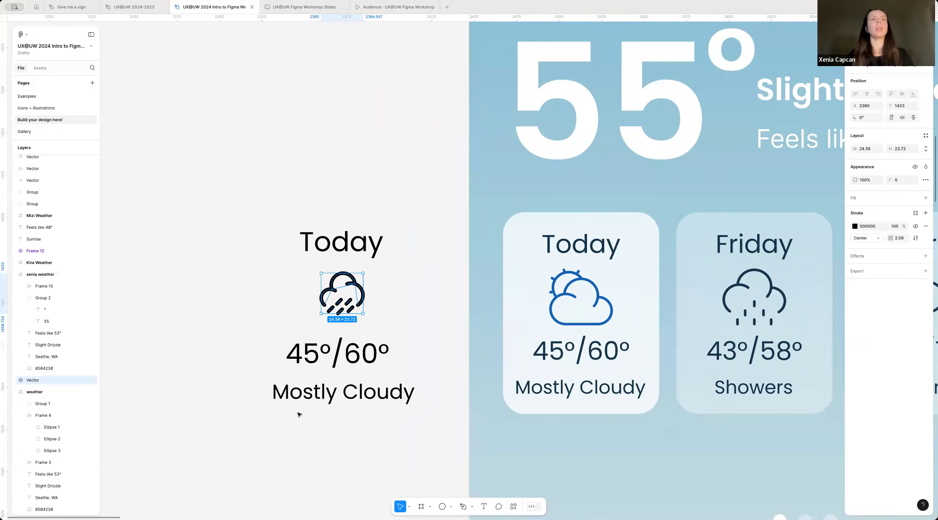
{"action": "left_click", "coordinate": [298, 415]}
Step: Try a rectangle about 94 × 128 as a background behind the forecast labels and icon, and delete it
{"action": "scroll", "coordinate": [301, 415], "scroll_direction": "down", "scroll_amount": 5}
{"action": "scroll", "coordinate": [360, 442], "scroll_direction": "up", "scroll_amount": 2}
{"action": "scroll", "coordinate": [389, 384], "scroll_direction": "up", "scroll_amount": 3}
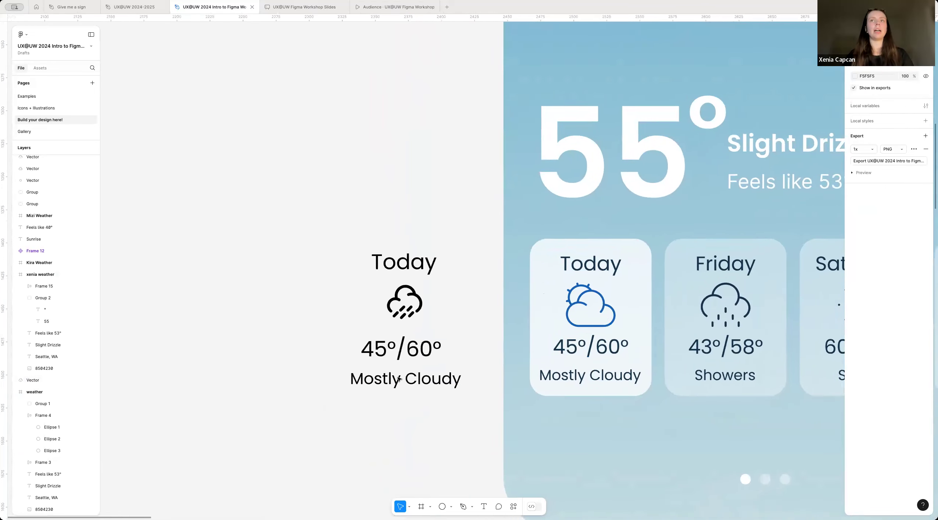
{"action": "scroll", "coordinate": [399, 379], "scroll_direction": "right", "scroll_amount": 2}
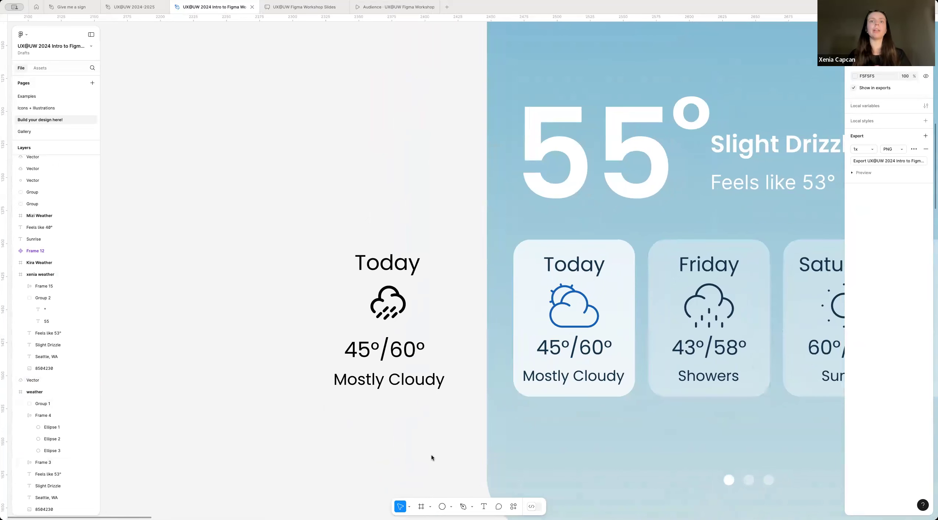
{"action": "left_click", "coordinate": [451, 507]}
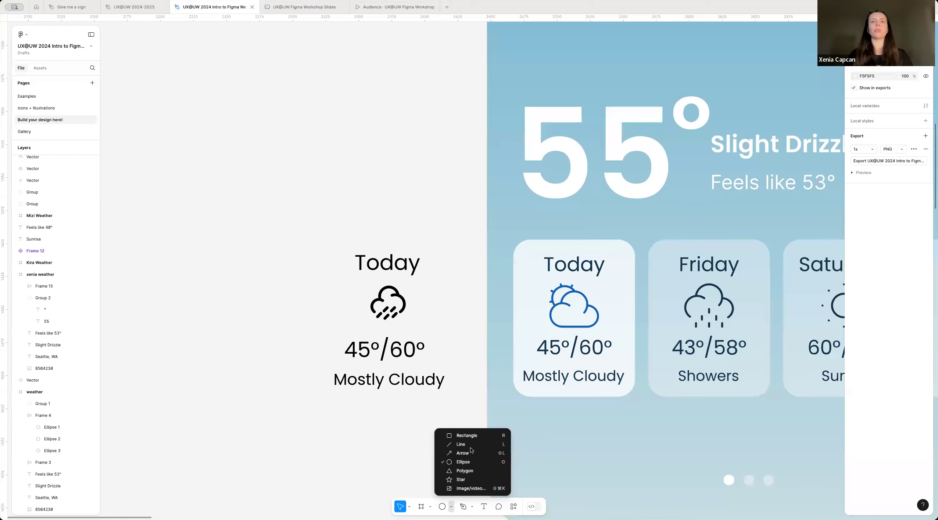
{"action": "left_click", "coordinate": [466, 436]}
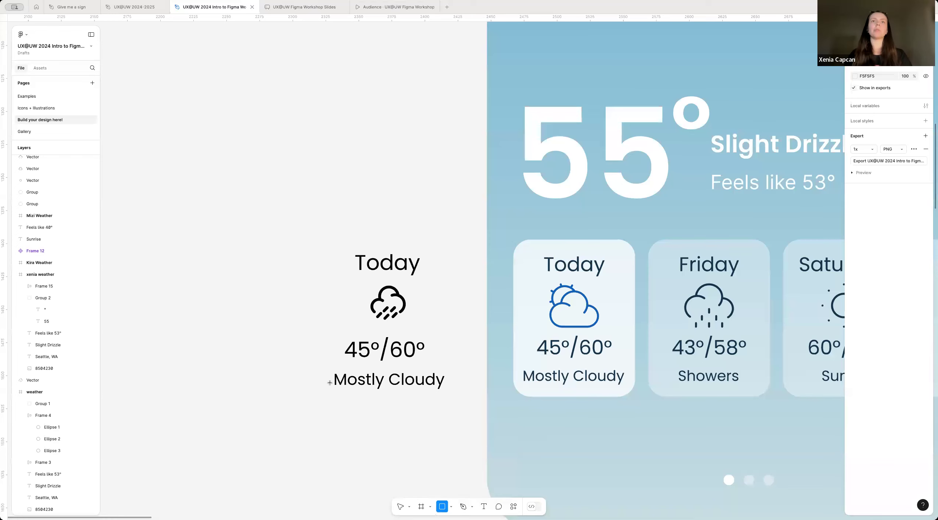
{"action": "left_click_drag", "start_coordinate": [421, 375], "coordinate": [416, 404]}
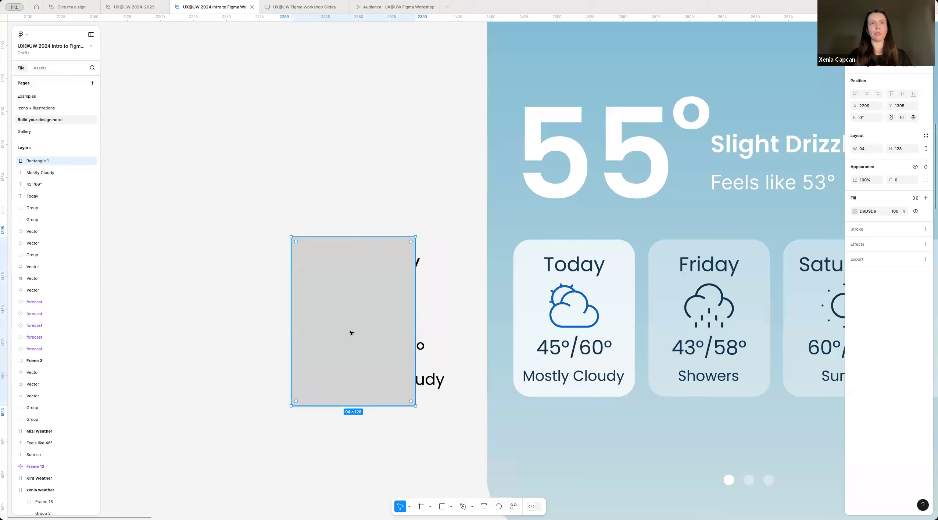
{"action": "key", "text": "bracketleft"}
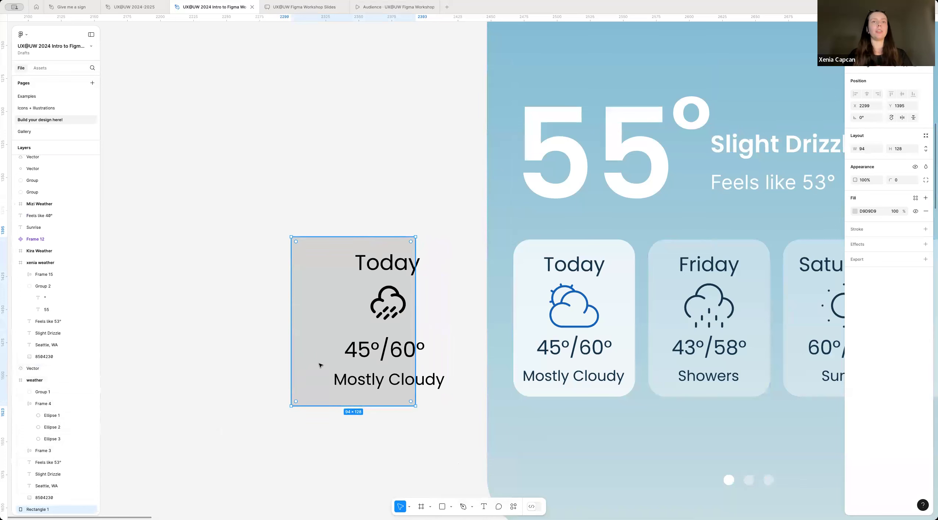
{"action": "left_click_drag", "start_coordinate": [354, 359], "coordinate": [391, 356]}
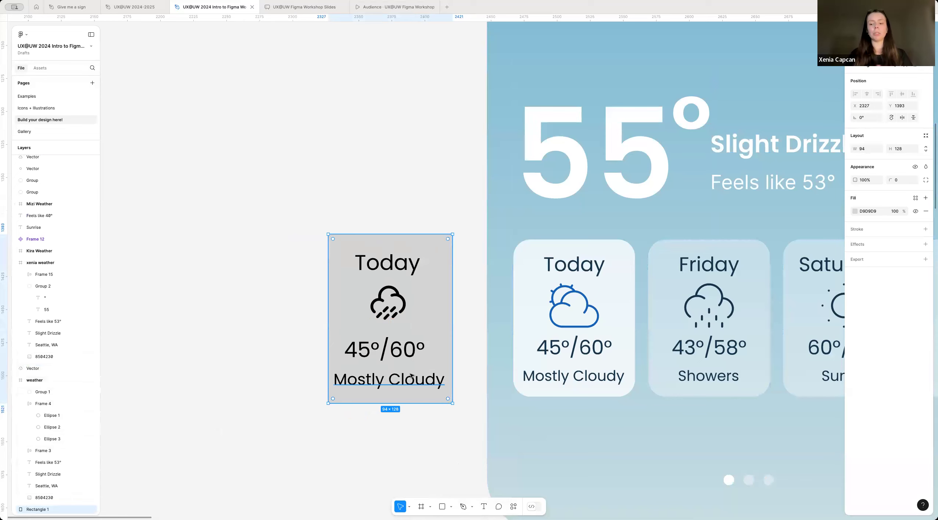
{"action": "key", "text": "Delete"}
Step: Wrap the "Today" label, rain icon, temperature and "Mostly Cloudy" label in an auto layout frame
{"action": "scroll", "coordinate": [342, 401], "scroll_direction": "down", "scroll_amount": 1}
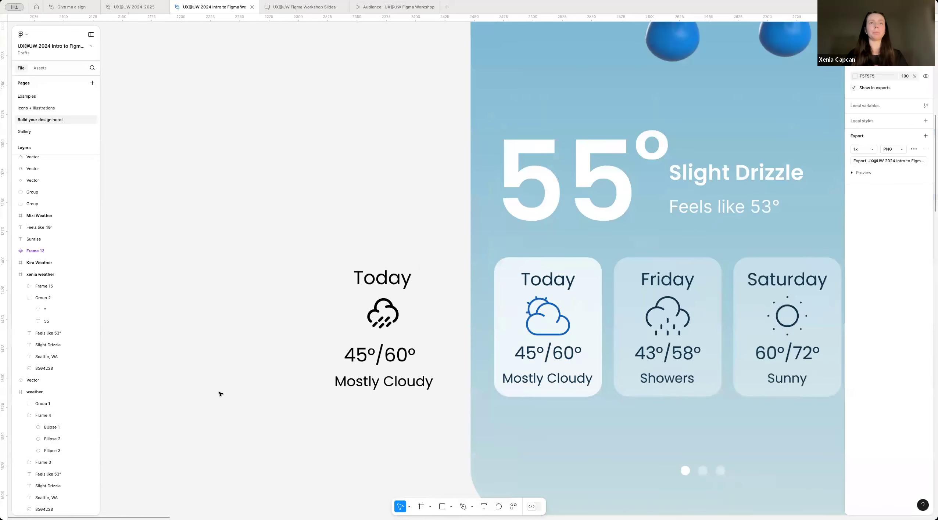
{"action": "scroll", "coordinate": [220, 394], "scroll_direction": "right", "scroll_amount": 2}
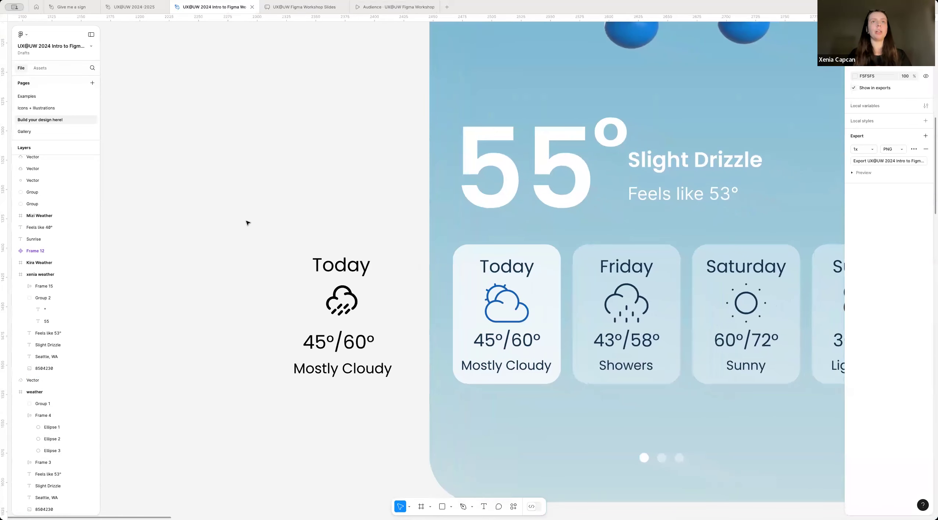
{"action": "left_click_drag", "start_coordinate": [271, 219], "coordinate": [406, 416]}
{"action": "scroll", "coordinate": [268, 329], "scroll_direction": "up", "scroll_amount": 5}
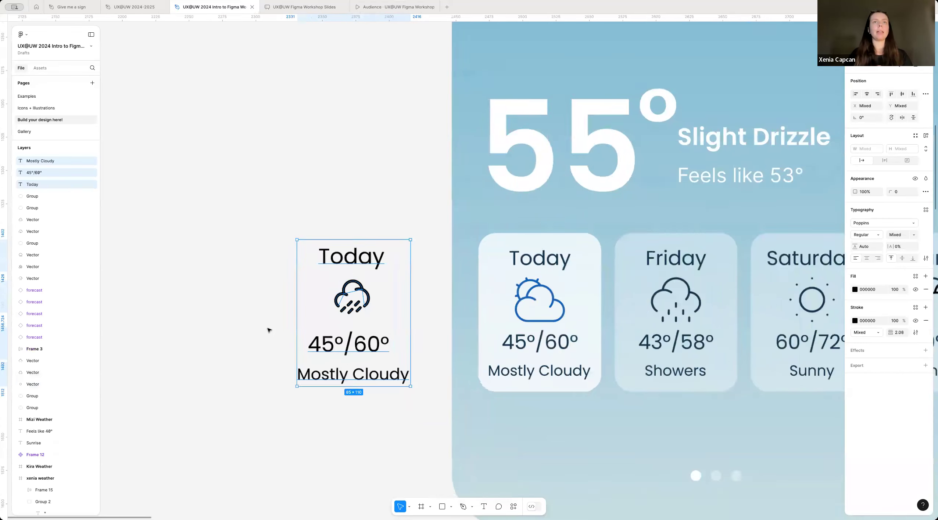
{"action": "scroll", "coordinate": [415, 241], "scroll_direction": "right", "scroll_amount": 2}
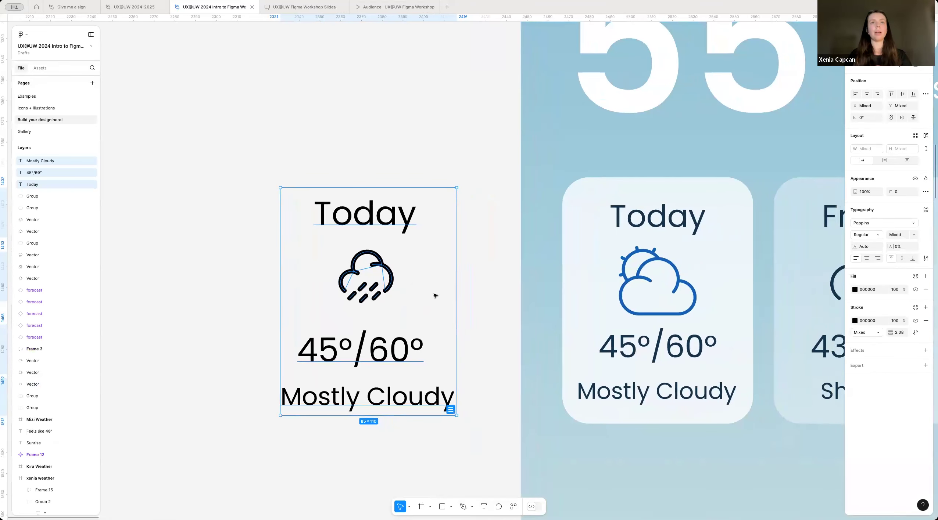
{"action": "left_click", "coordinate": [926, 141]}
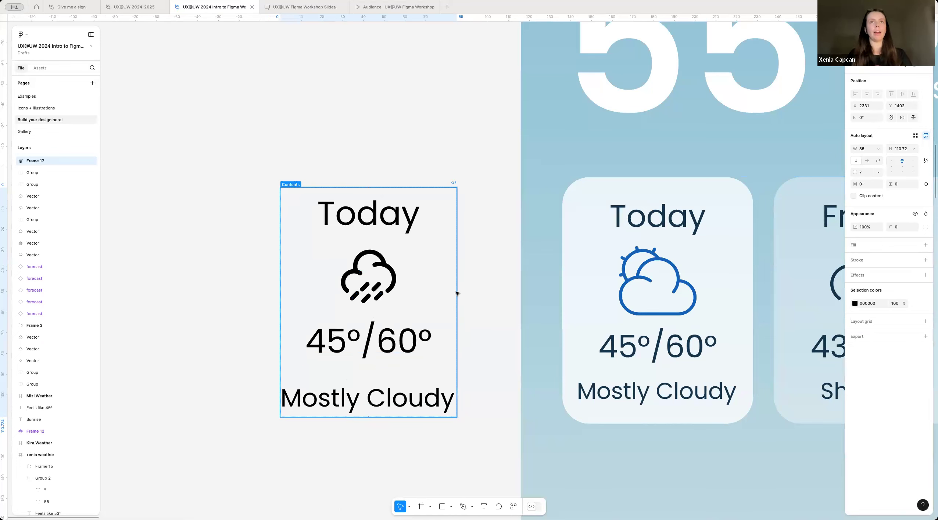
Step: Try the horizontal and wrap directions on the forecast card's auto layout, and switch it back to vertical
{"action": "mouse_move", "coordinate": [855, 171]}
{"action": "left_mouse_down"}
{"action": "mouse_move", "coordinate": [882, 180]}
{"action": "mouse_move", "coordinate": [858, 184]}
{"action": "left_mouse_up"}
{"action": "left_click", "coordinate": [866, 162]}
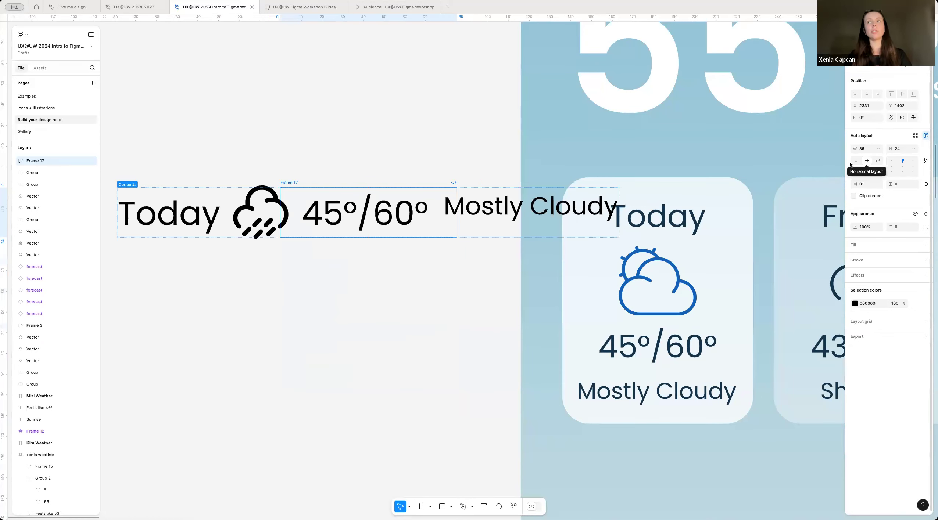
{"action": "left_click", "coordinate": [877, 161]}
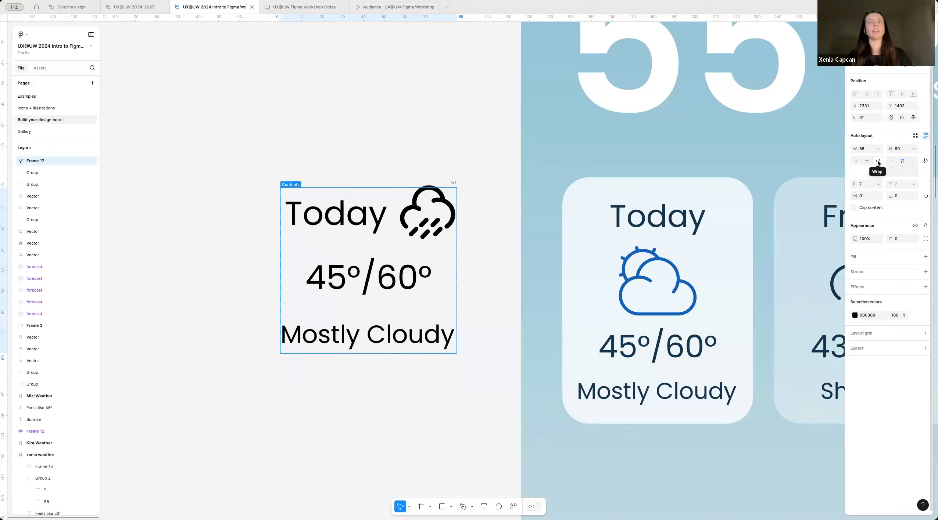
{"action": "left_click", "coordinate": [856, 162]}
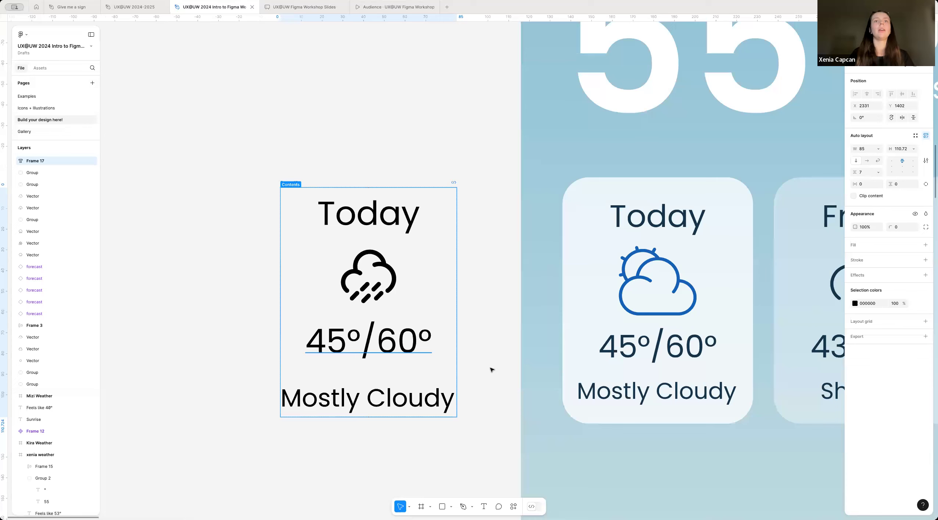
Step: Add a white FFFFFF fill at 100% to the forecast card's auto layout frame
{"action": "scroll", "coordinate": [459, 401], "scroll_direction": "down", "scroll_amount": 1}
{"action": "scroll", "coordinate": [459, 401], "scroll_direction": "left", "scroll_amount": 1}
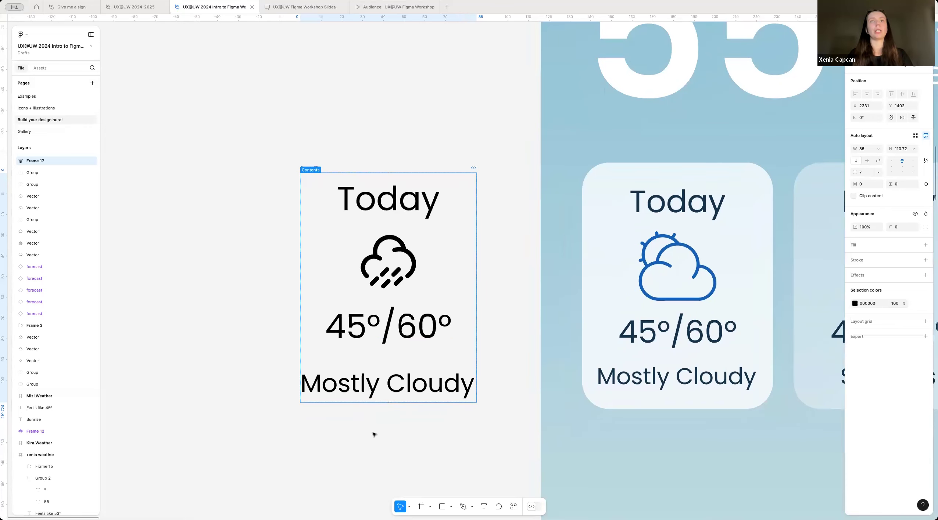
{"action": "left_click", "coordinate": [508, 245]}
{"action": "left_click", "coordinate": [308, 172]}
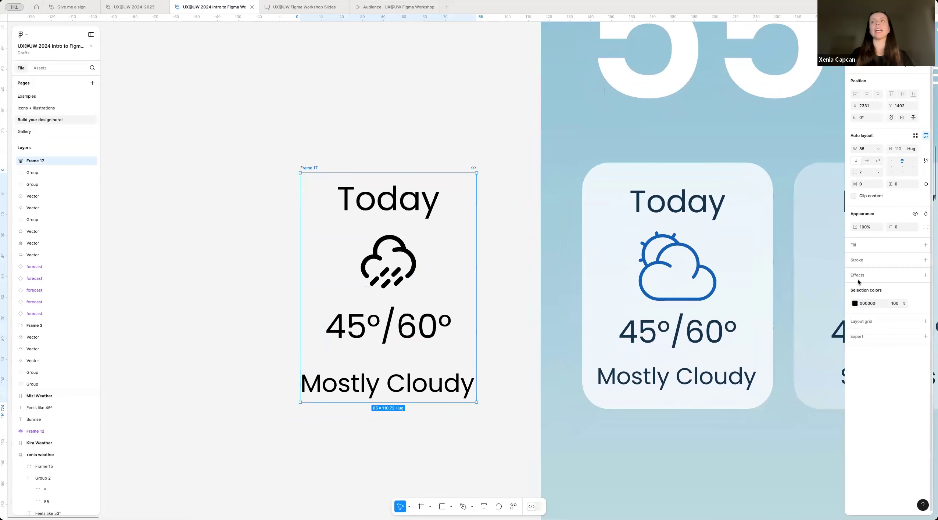
{"action": "left_click", "coordinate": [925, 245]}
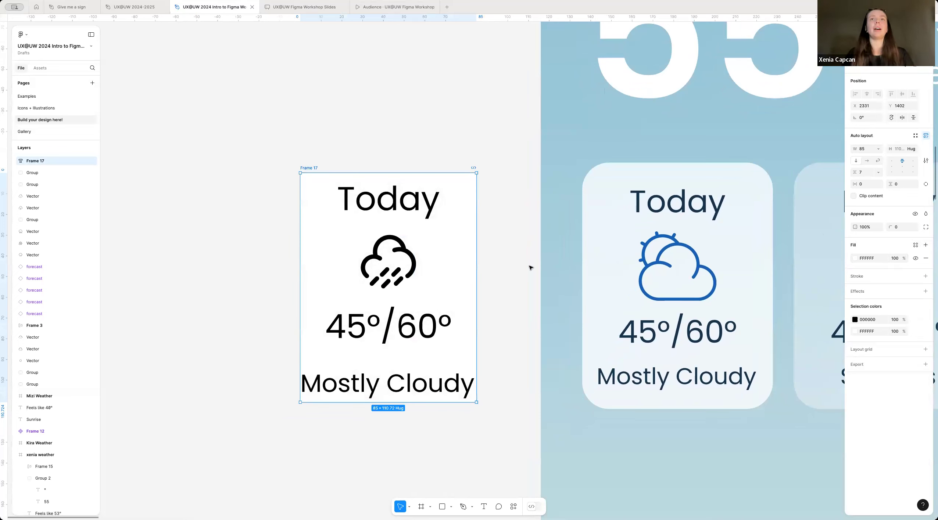
{"action": "left_click", "coordinate": [855, 259]}
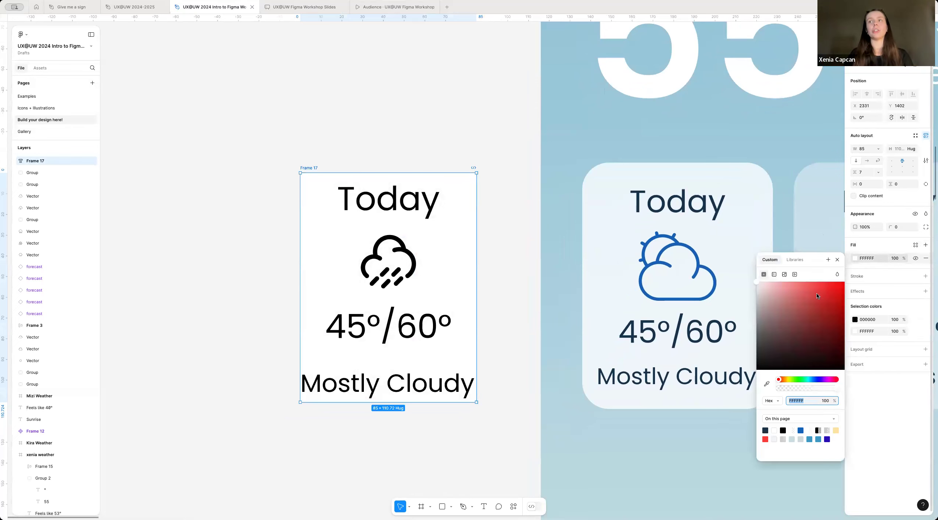
{"action": "left_click", "coordinate": [502, 293]}
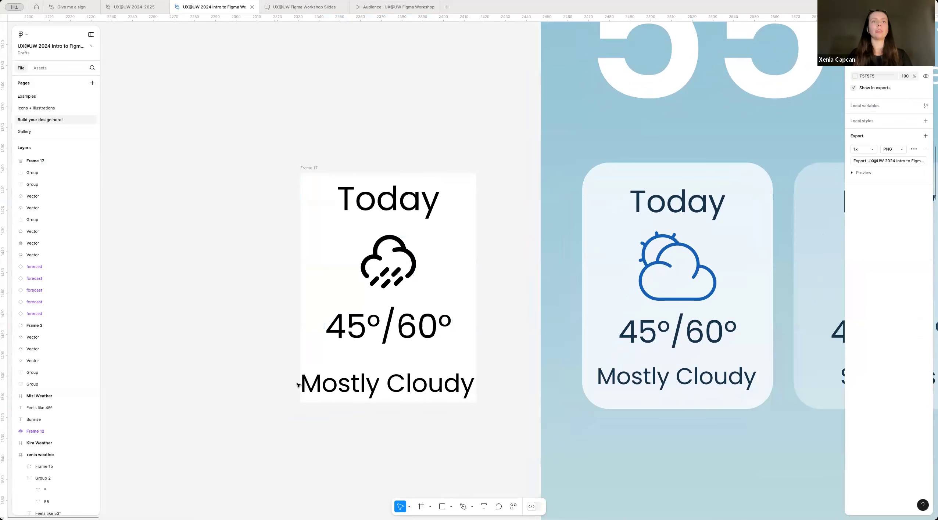
Step: Try a horizontal padding of 13 on the forecast card's auto layout frame, and undo it
{"action": "left_click", "coordinate": [305, 169]}
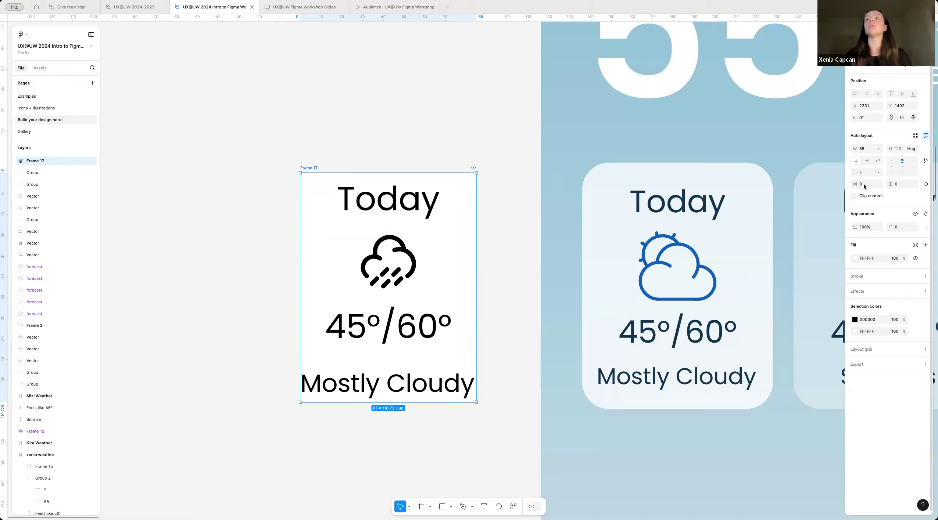
{"action": "mouse_move", "coordinate": [859, 187]}
{"action": "left_mouse_down"}
{"action": "mouse_move", "coordinate": [881, 186]}
{"action": "mouse_move", "coordinate": [865, 187]}
{"action": "left_mouse_up"}
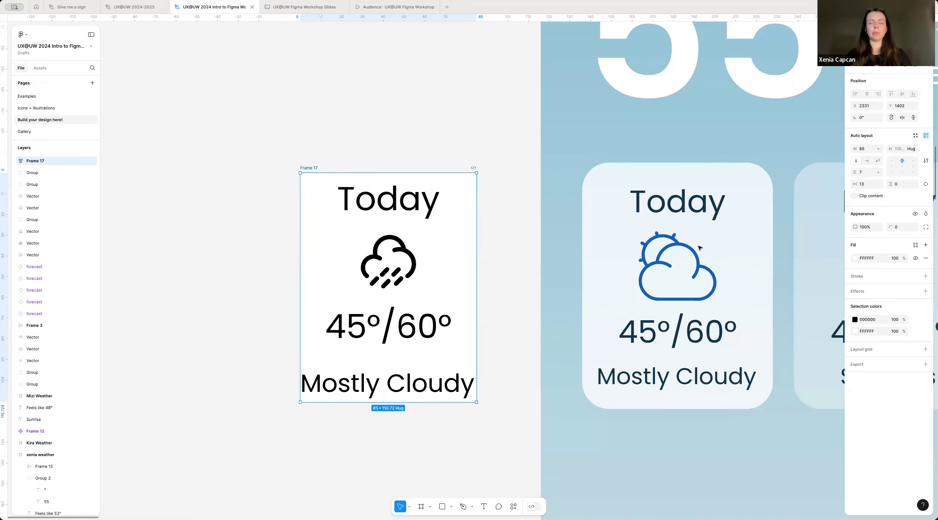
{"action": "key", "text": "super+z"}
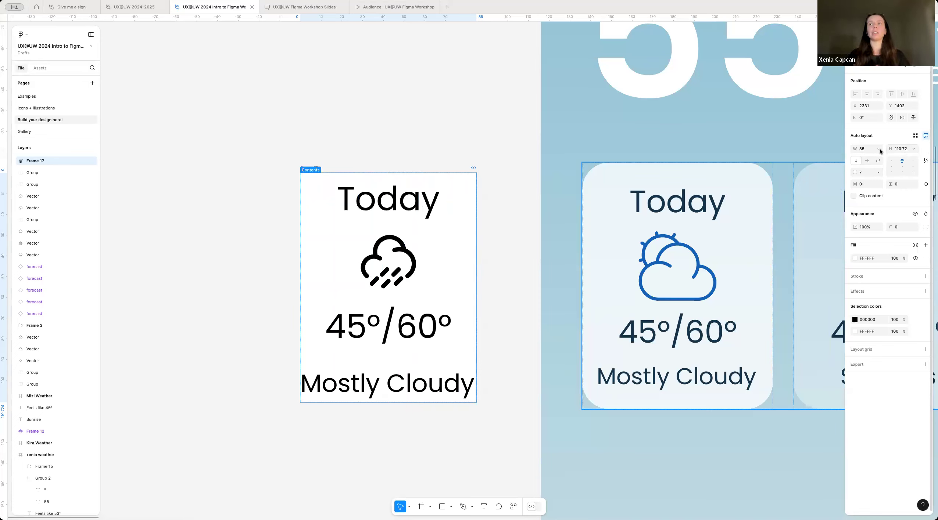
Step: Set the forecast card frame's width to hug its contents
{"action": "left_click", "coordinate": [862, 151]}
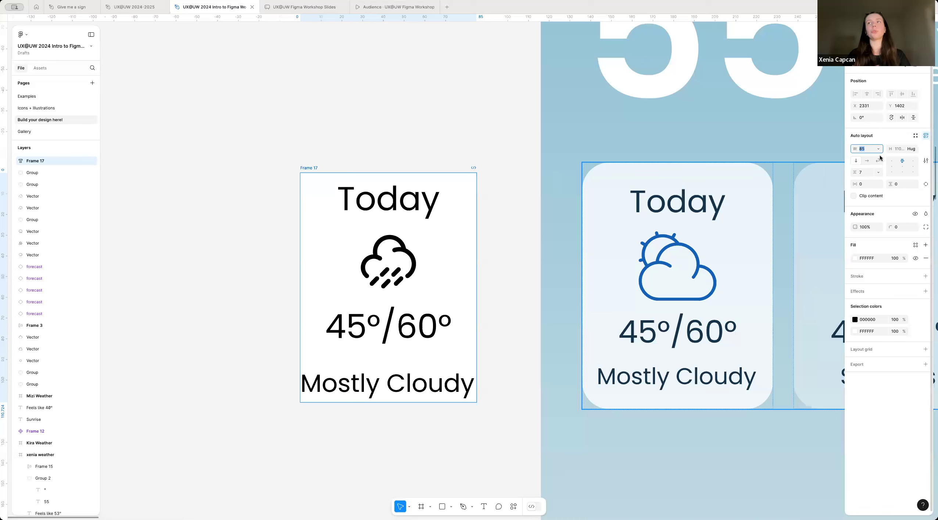
{"action": "left_click", "coordinate": [878, 150]}
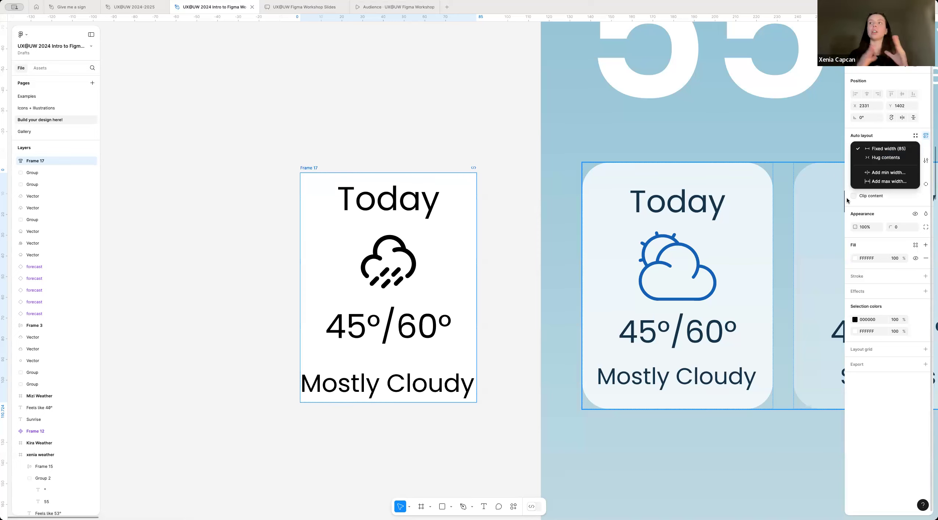
{"action": "left_click", "coordinate": [881, 158]}
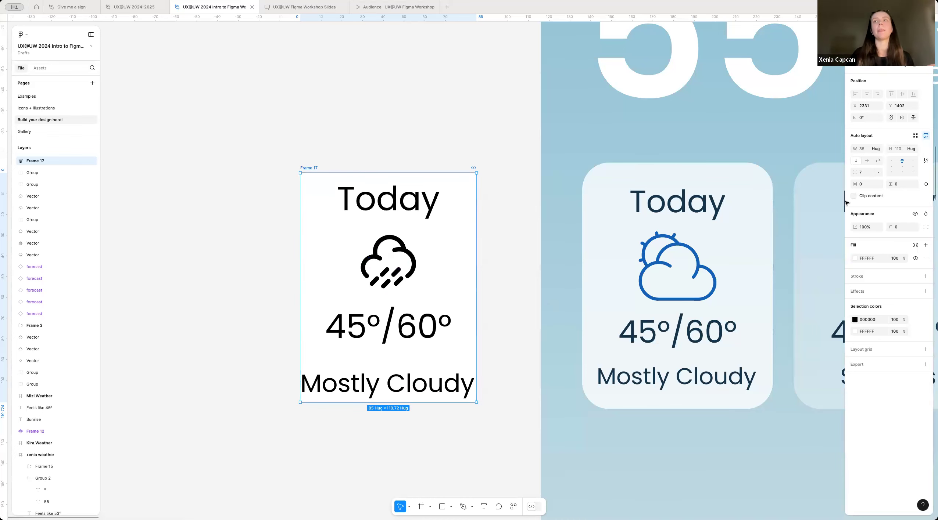
Step: Set the forecast card's horizontal and vertical auto layout padding to 7 each
{"action": "left_click_drag", "start_coordinate": [855, 185], "coordinate": [879, 193]}
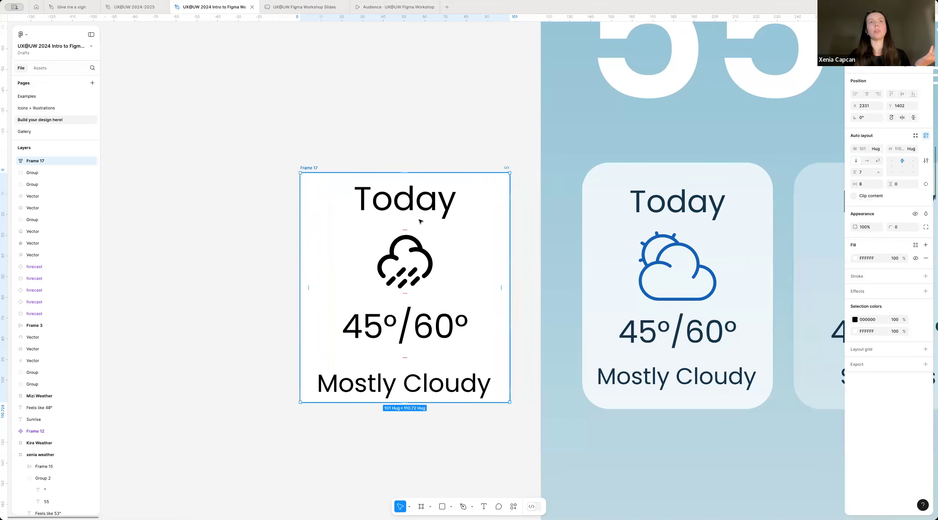
{"action": "left_click", "coordinate": [870, 185]}
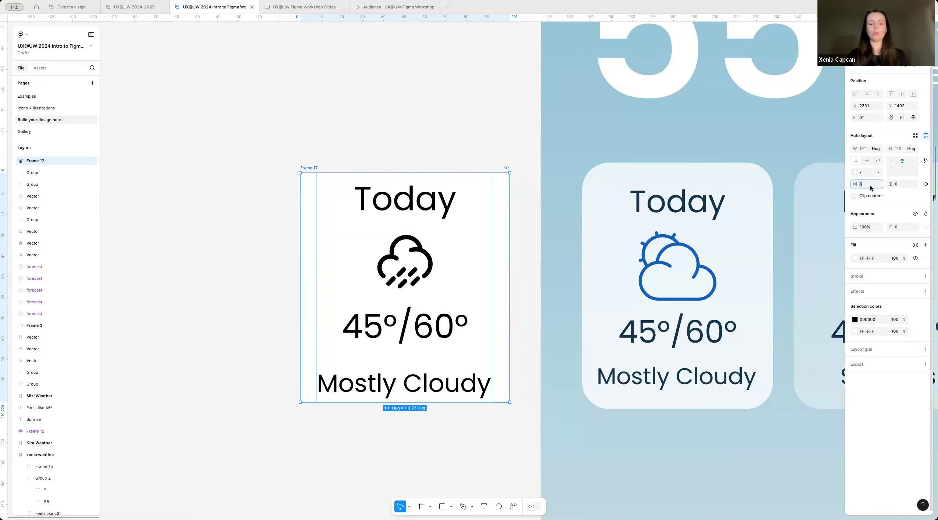
{"action": "type", "text": "7"}
{"action": "key", "text": "Return"}
{"action": "left_click", "coordinate": [902, 184]}
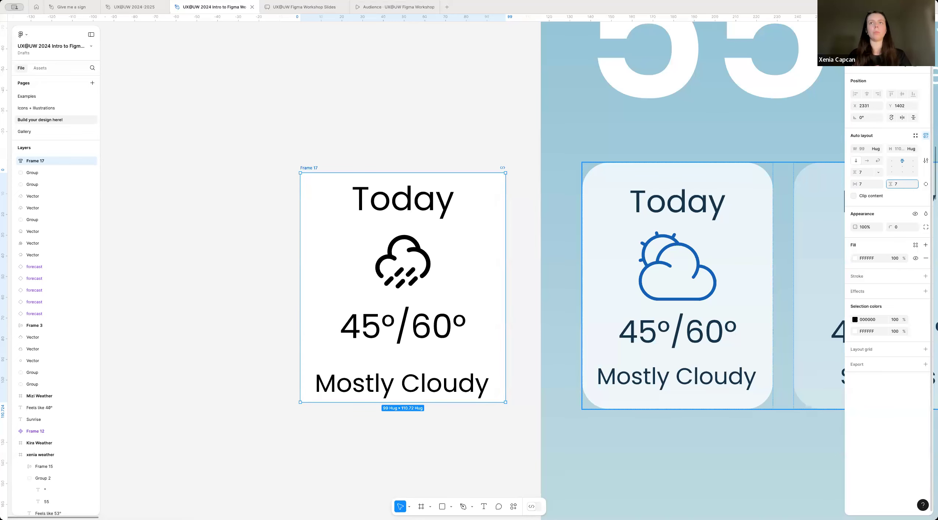
{"action": "type", "text": "7"}
{"action": "key", "text": "Return"}
Step: Nudge the forecast card slightly and set the vertical gap between its items to 5
{"action": "scroll", "coordinate": [341, 156], "scroll_direction": "down", "scroll_amount": 1}
{"action": "mouse_move", "coordinate": [319, 157]}
{"action": "left_mouse_down"}
{"action": "mouse_move", "coordinate": [325, 149]}
{"action": "mouse_move", "coordinate": [330, 156]}
{"action": "left_mouse_up"}
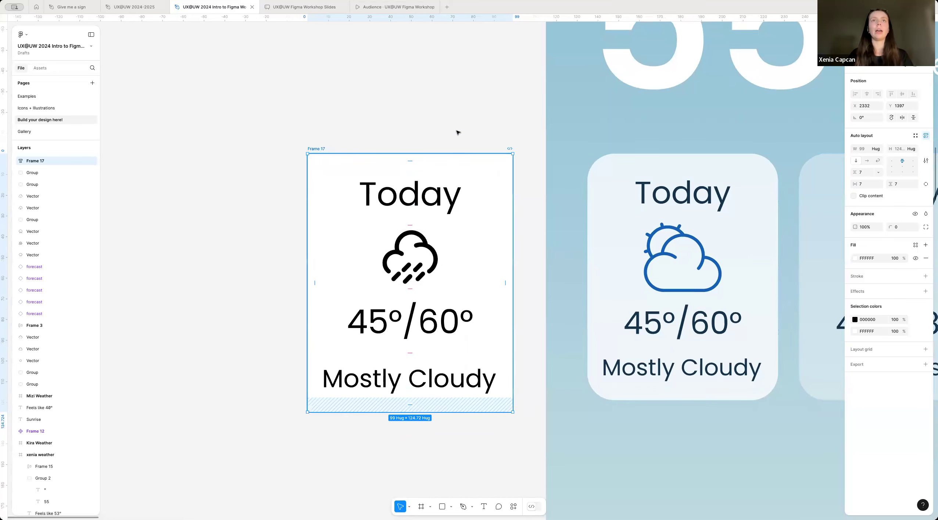
{"action": "left_click", "coordinate": [864, 172]}
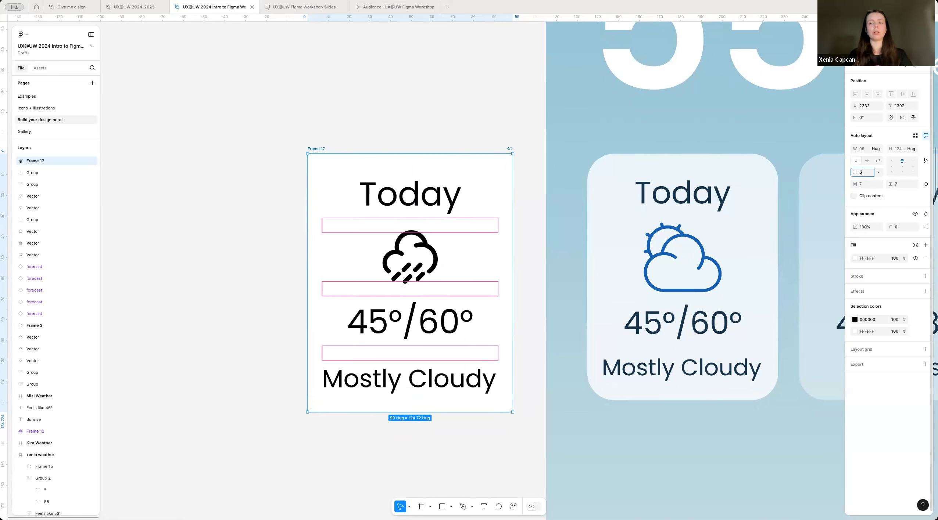
{"action": "type", "text": "5"}
{"action": "key", "text": "Return"}
{"action": "left_click", "coordinate": [441, 469]}
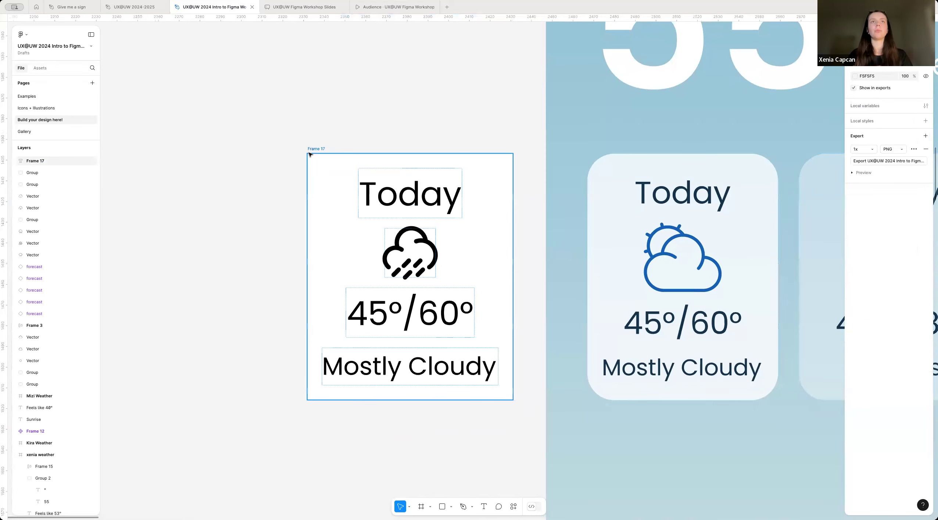
Step: Shift the forecast card slightly on the canvas and round its corners with a radius of 10
{"action": "left_click", "coordinate": [329, 144]}
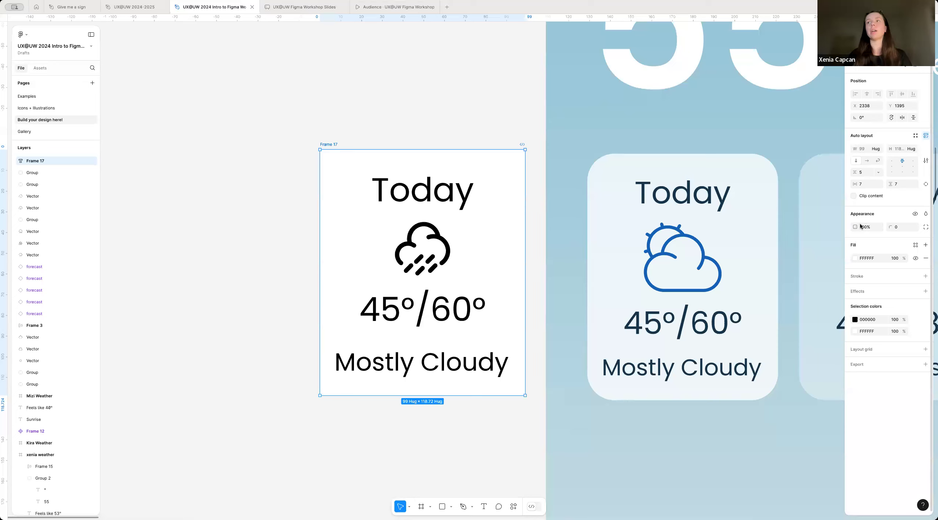
{"action": "left_click_drag", "start_coordinate": [855, 227], "coordinate": [895, 239]}
{"action": "left_click_drag", "start_coordinate": [889, 227], "coordinate": [930, 229]}
{"action": "left_click", "coordinate": [906, 228]}
{"action": "type", "text": "1"}
{"action": "key", "text": "Return"}
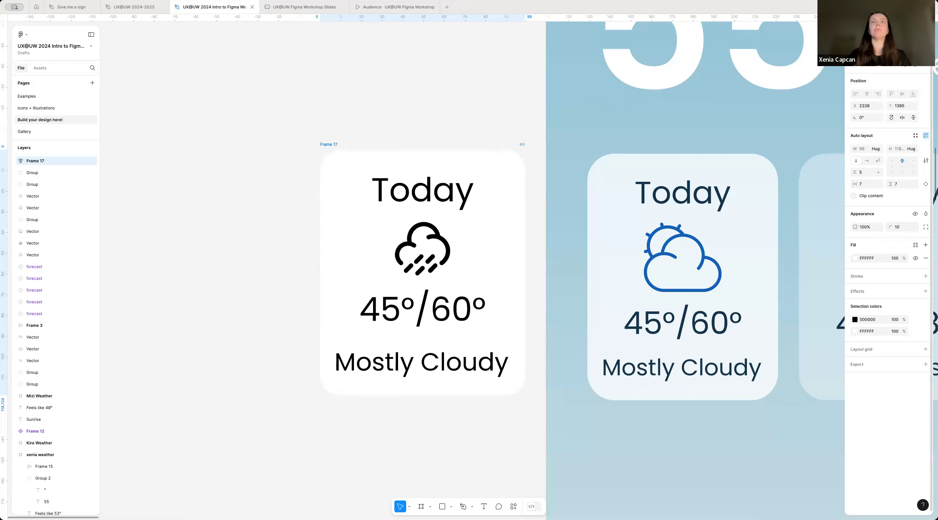
{"action": "left_click", "coordinate": [473, 432]}
Step: Compare the forecast card's spacing, size and rounded corners with the reference "Today" card
{"action": "scroll", "coordinate": [473, 431], "scroll_direction": "down", "scroll_amount": 2}
{"action": "mouse_move", "coordinate": [353, 193]}
{"action": "left_mouse_down"}
{"action": "mouse_move", "coordinate": [363, 216]}
{"action": "mouse_move", "coordinate": [352, 201]}
{"action": "left_mouse_up"}
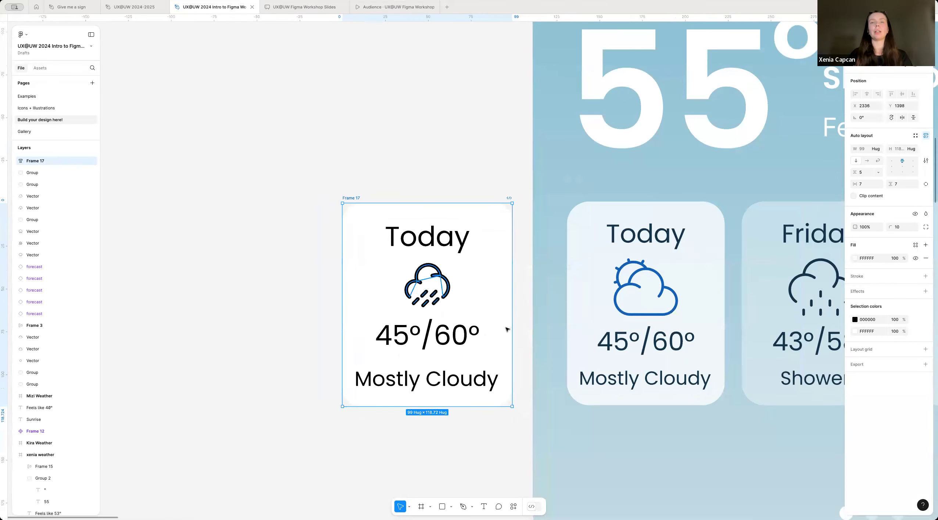
{"action": "scroll", "coordinate": [506, 329], "scroll_direction": "right", "scroll_amount": 1}
{"action": "scroll", "coordinate": [330, 186], "scroll_direction": "down", "scroll_amount": 2}
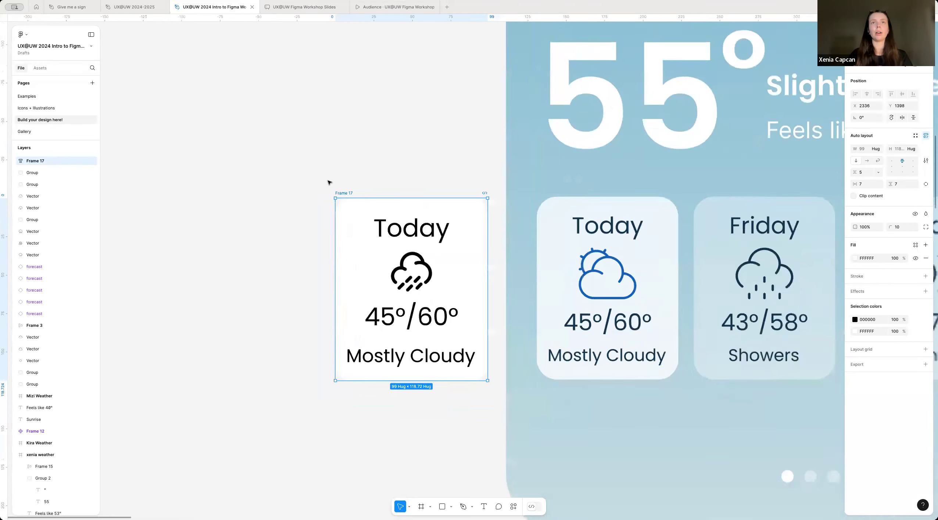
{"action": "scroll", "coordinate": [400, 342], "scroll_direction": "up", "scroll_amount": 4}
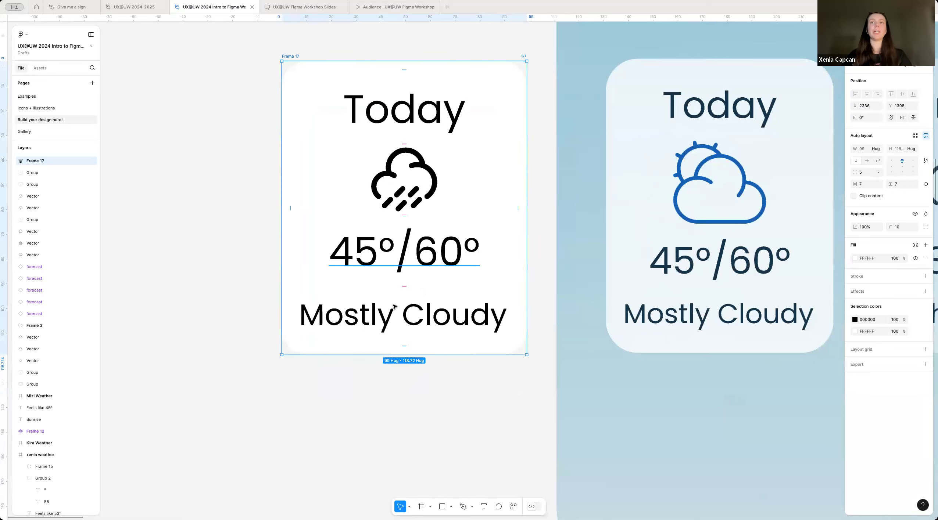
{"action": "scroll", "coordinate": [404, 285], "scroll_direction": "down", "scroll_amount": 3}
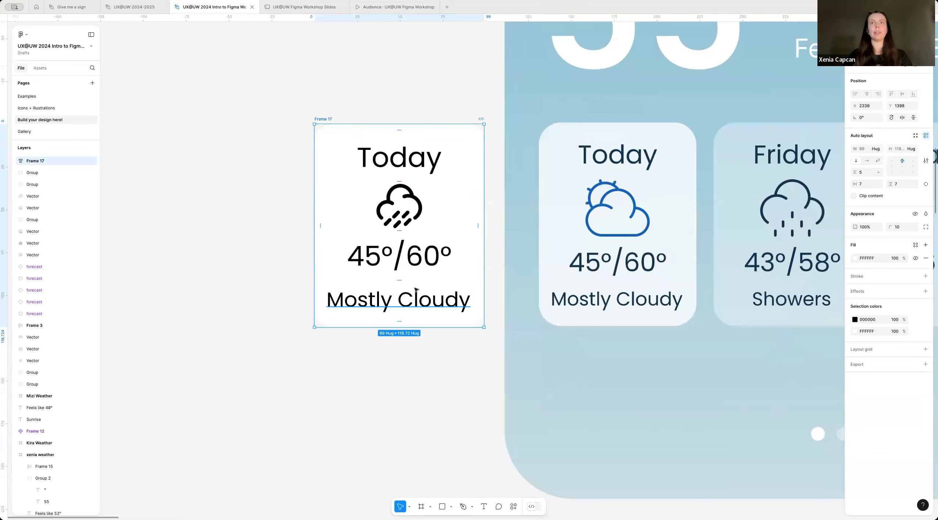
{"action": "scroll", "coordinate": [404, 285], "scroll_direction": "left", "scroll_amount": 1}
{"action": "scroll", "coordinate": [405, 285], "scroll_direction": "up", "scroll_amount": 1}
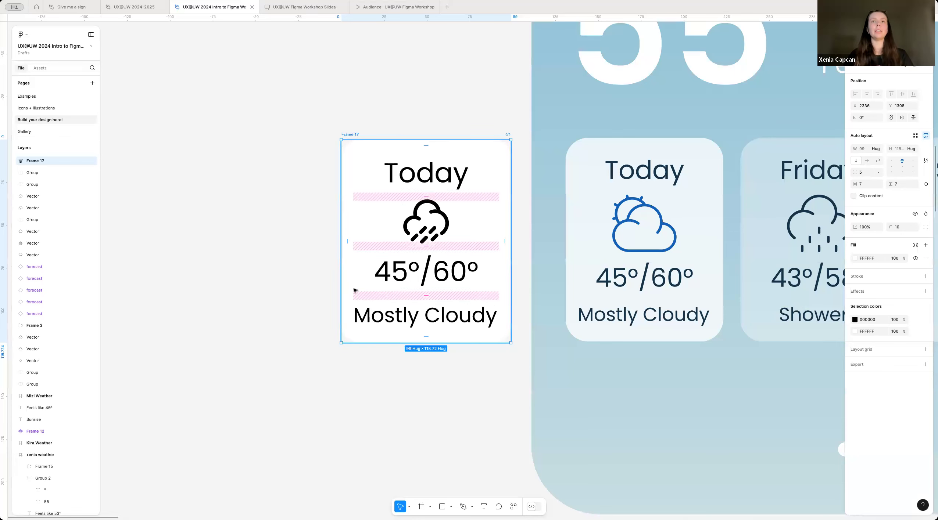
{"action": "scroll", "coordinate": [336, 292], "scroll_direction": "up", "scroll_amount": 2}
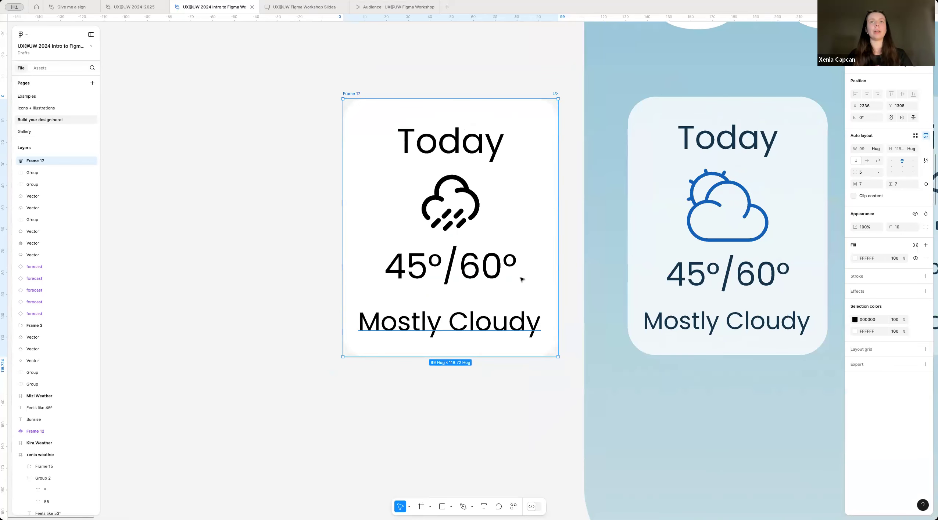
{"action": "scroll", "coordinate": [452, 282], "scroll_direction": "down", "scroll_amount": 1}
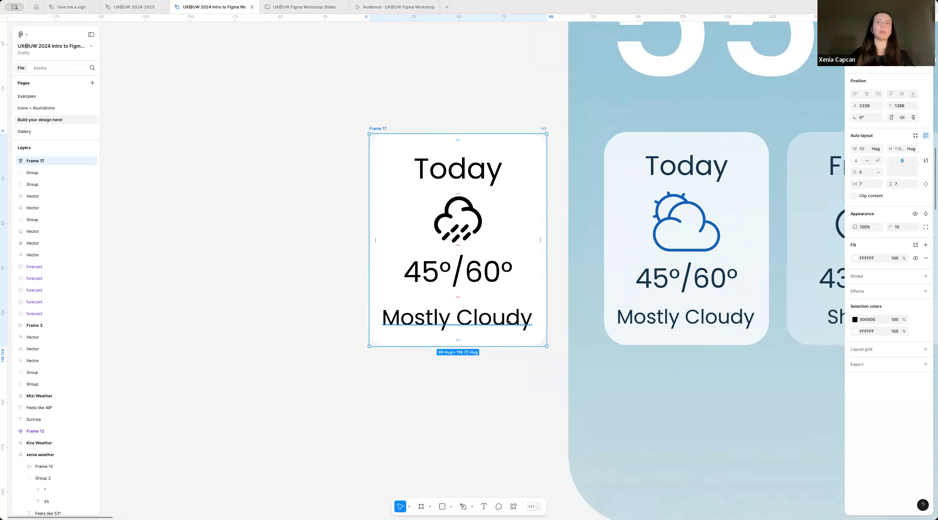
Step: Try removing the "Mostly Cloudy" label from the forecast card to test the hug sizing, and restore the label
{"action": "left_click", "coordinate": [486, 317]}
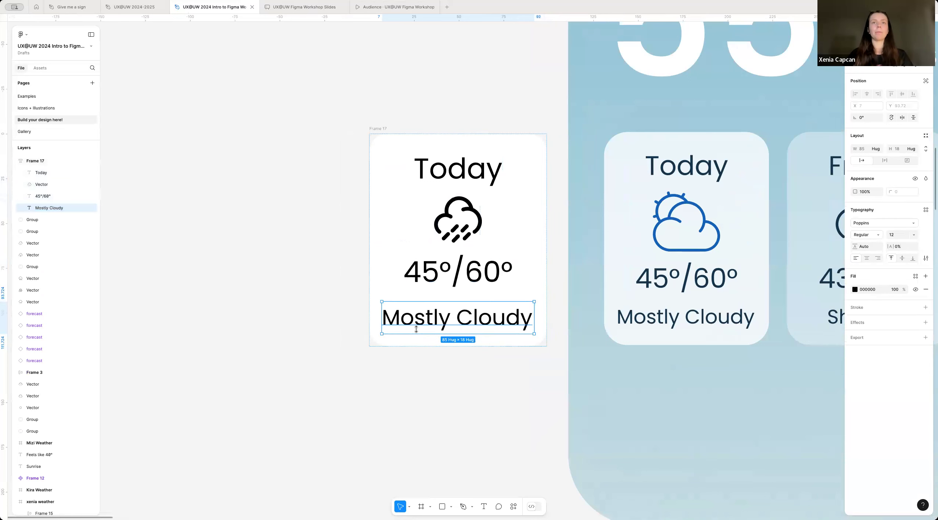
{"action": "key", "text": "Delete"}
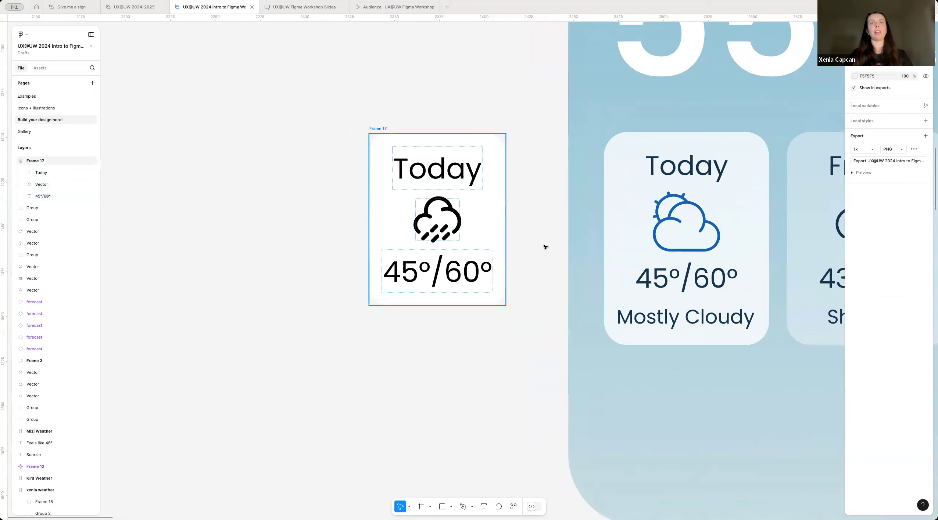
{"action": "key", "text": "ctrl+v"}
{"action": "scroll", "coordinate": [489, 381], "scroll_direction": "down", "scroll_amount": 2}
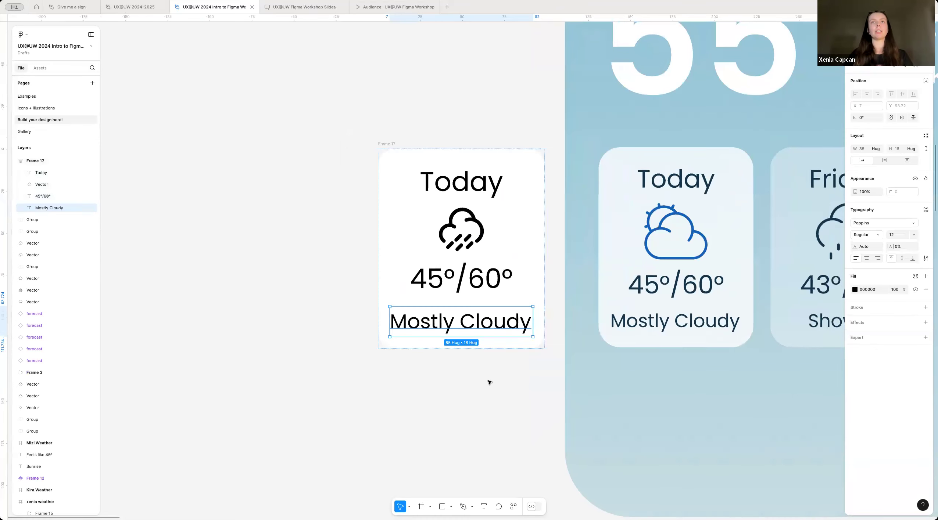
{"action": "left_click", "coordinate": [487, 381]}
Step: Move the forecast card into the new weather screen below the 55° temperature, at X 15, Y 635
{"action": "scroll", "coordinate": [489, 383], "scroll_direction": "down", "scroll_amount": 4}
{"action": "scroll", "coordinate": [490, 382], "scroll_direction": "down", "scroll_amount": 2}
{"action": "scroll", "coordinate": [490, 383], "scroll_direction": "right", "scroll_amount": 3}
{"action": "scroll", "coordinate": [489, 382], "scroll_direction": "down", "scroll_amount": 4}
{"action": "scroll", "coordinate": [485, 378], "scroll_direction": "right", "scroll_amount": 1}
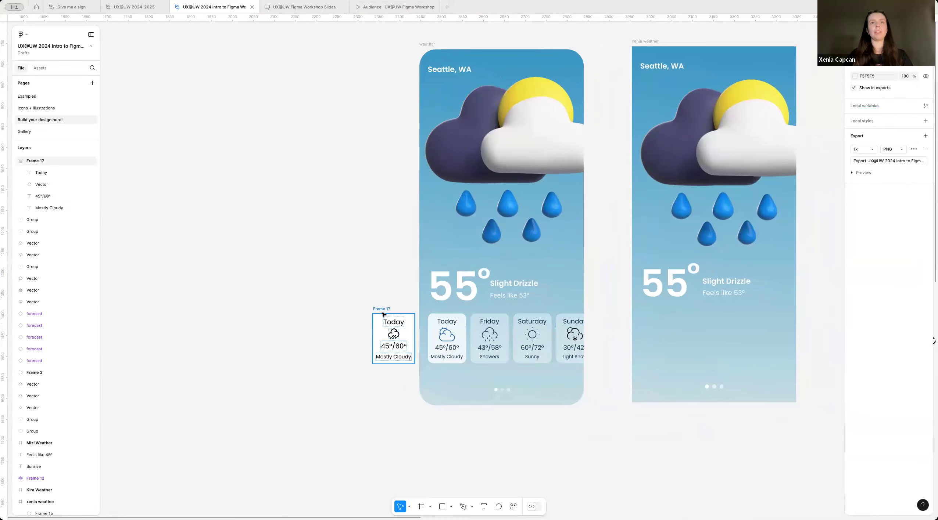
{"action": "scroll", "coordinate": [382, 313], "scroll_direction": "right", "scroll_amount": 1}
{"action": "left_click_drag", "start_coordinate": [342, 301], "coordinate": [609, 302]}
Step: Set the opacity of the forecast card's white fill to 85%
{"action": "scroll", "coordinate": [403, 321], "scroll_direction": "up", "scroll_amount": 5}
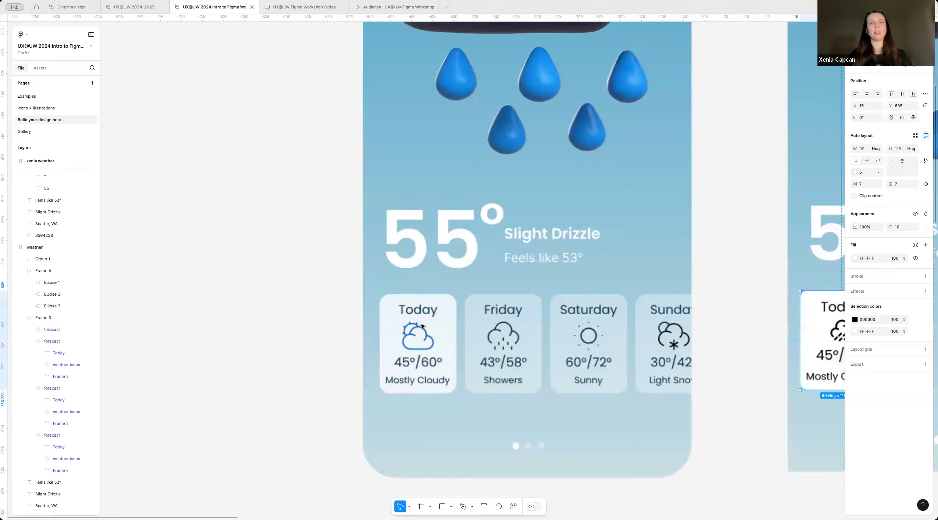
{"action": "scroll", "coordinate": [448, 344], "scroll_direction": "right", "scroll_amount": 10}
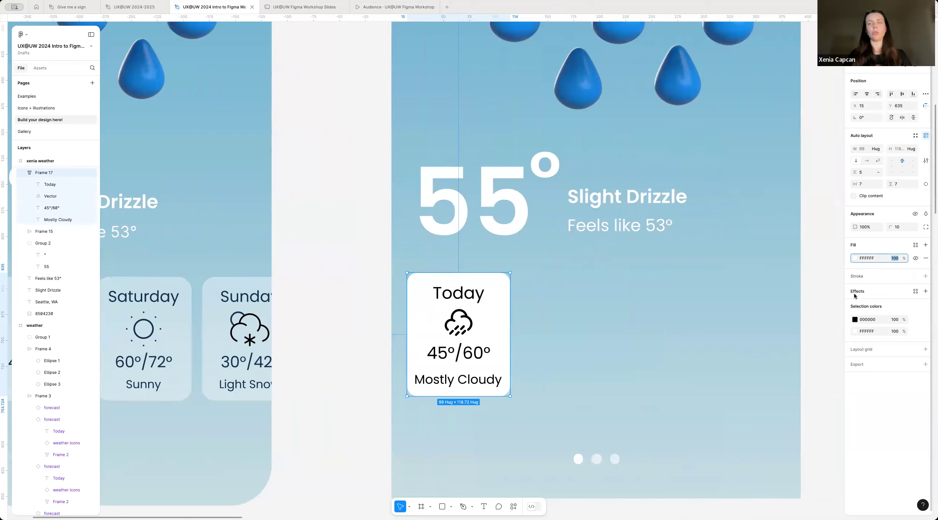
{"action": "type", "text": "8"}
{"action": "key", "text": "Return"}
{"action": "left_click", "coordinate": [592, 401]}
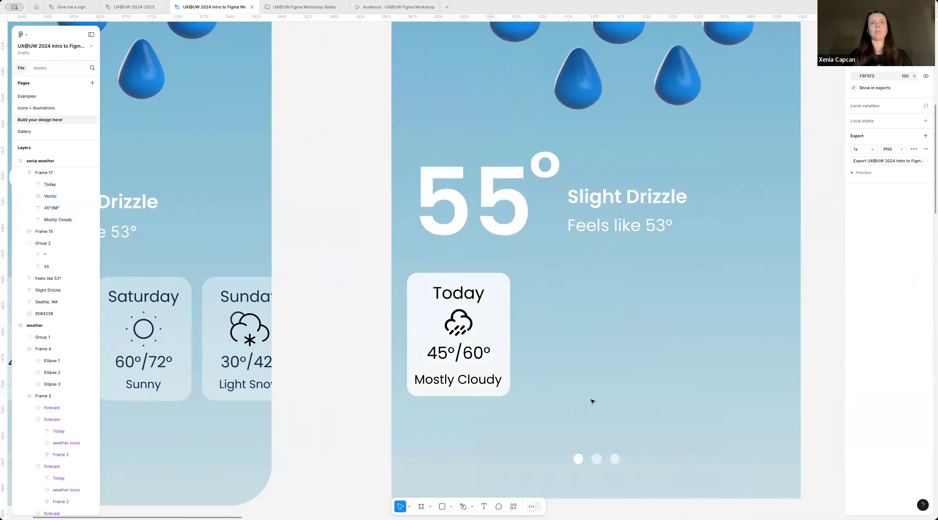
Step: Try a duplicate of the forecast card at X 270, Y 635 on the new weather screen, and delete it
{"action": "scroll", "coordinate": [591, 402], "scroll_direction": "down", "scroll_amount": 2}
{"action": "scroll", "coordinate": [592, 401], "scroll_direction": "down", "scroll_amount": 3}
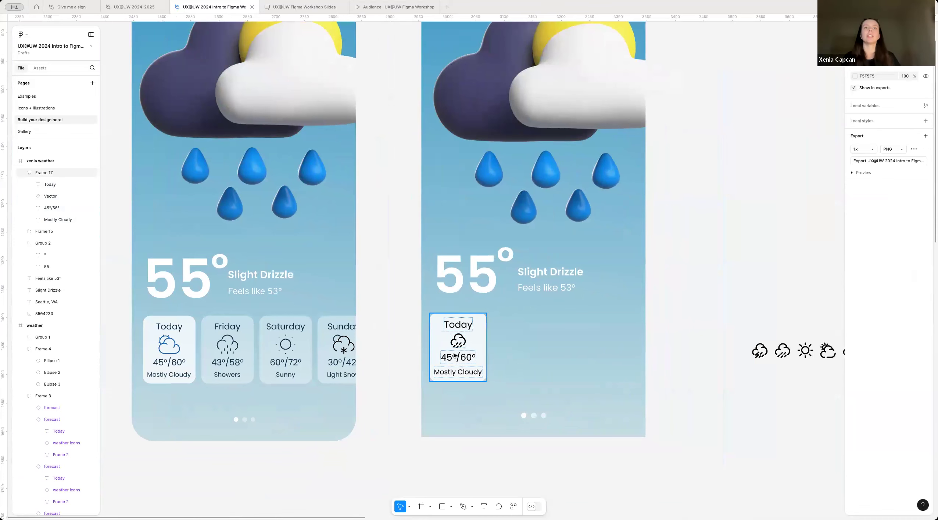
{"action": "scroll", "coordinate": [496, 354], "scroll_direction": "up", "scroll_amount": 3}
{"action": "scroll", "coordinate": [495, 354], "scroll_direction": "down", "scroll_amount": 5}
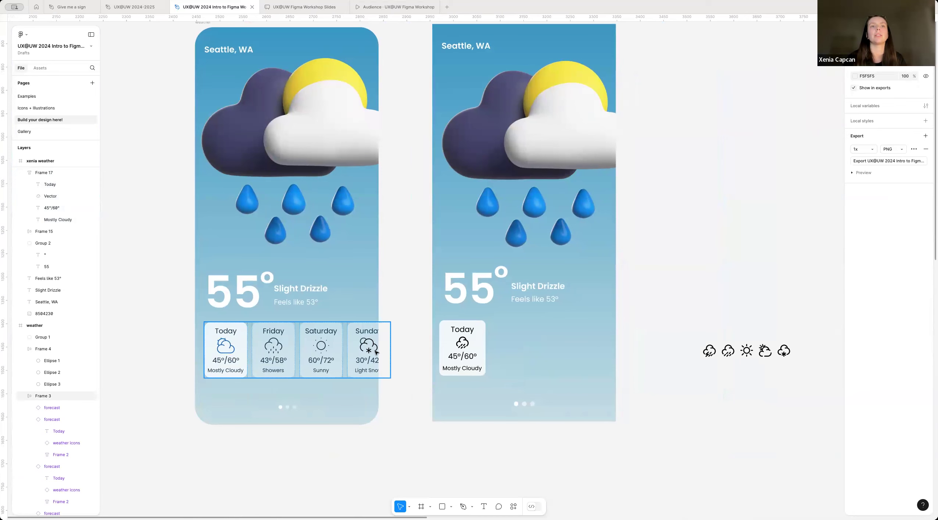
{"action": "scroll", "coordinate": [459, 345], "scroll_direction": "up", "scroll_amount": 3}
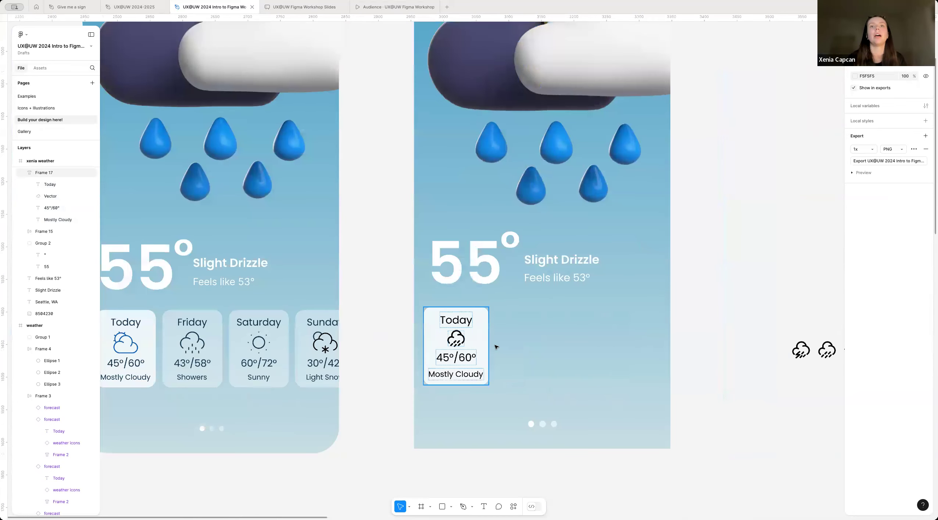
{"action": "left_click_drag", "start_coordinate": [459, 346], "coordinate": [623, 355]}
{"action": "scroll", "coordinate": [667, 355], "scroll_direction": "right", "scroll_amount": 5}
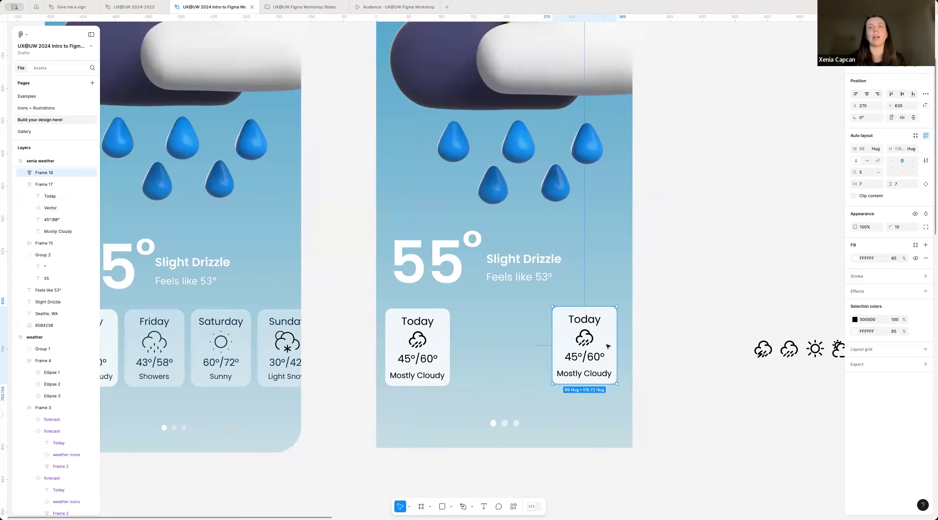
{"action": "left_click", "coordinate": [536, 338]}
{"action": "left_click", "coordinate": [841, 366]}
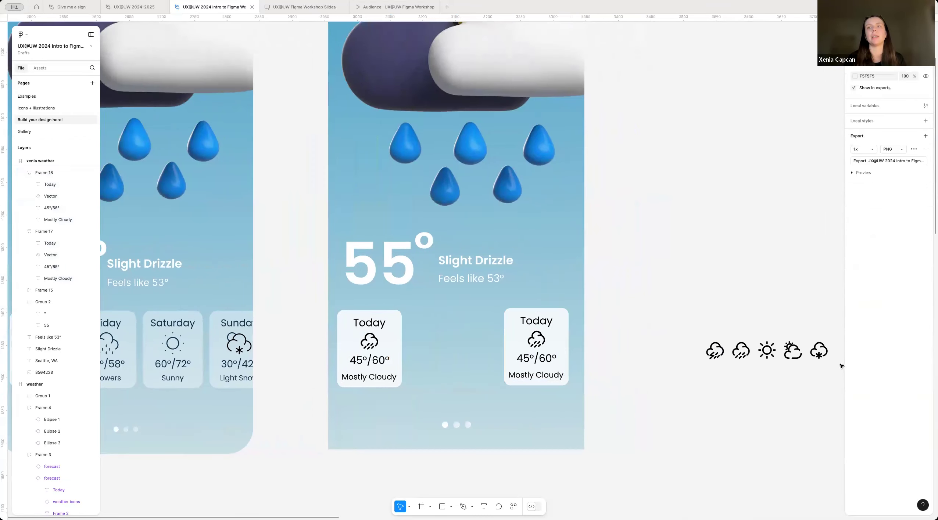
{"action": "left_click", "coordinate": [504, 352]}
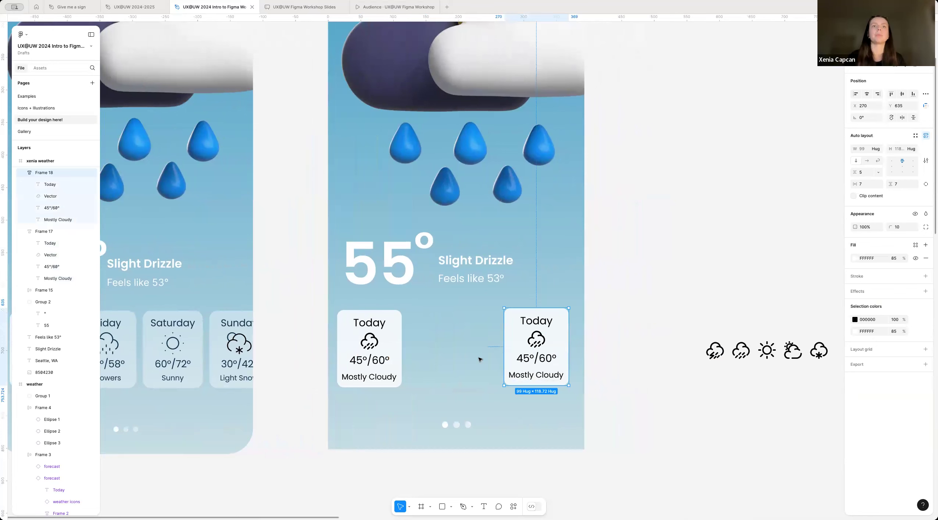
{"action": "key", "text": "Delete"}
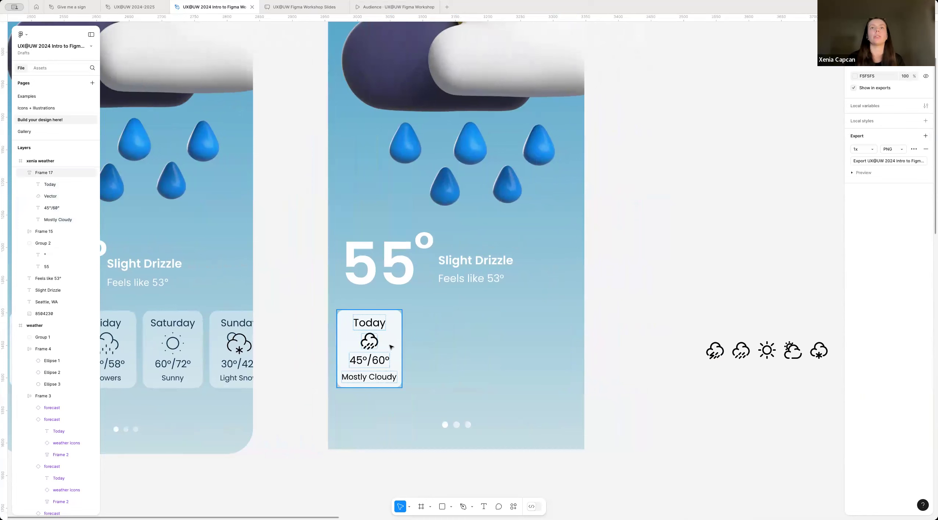
Step: Move the forecast card out of the weather screen onto the empty canvas beside the row of weather icons, at X 3392, Y 1445
{"action": "left_click_drag", "start_coordinate": [377, 345], "coordinate": [651, 352]}
{"action": "left_click", "coordinate": [692, 384]}
{"action": "scroll", "coordinate": [692, 384], "scroll_direction": "right", "scroll_amount": 8}
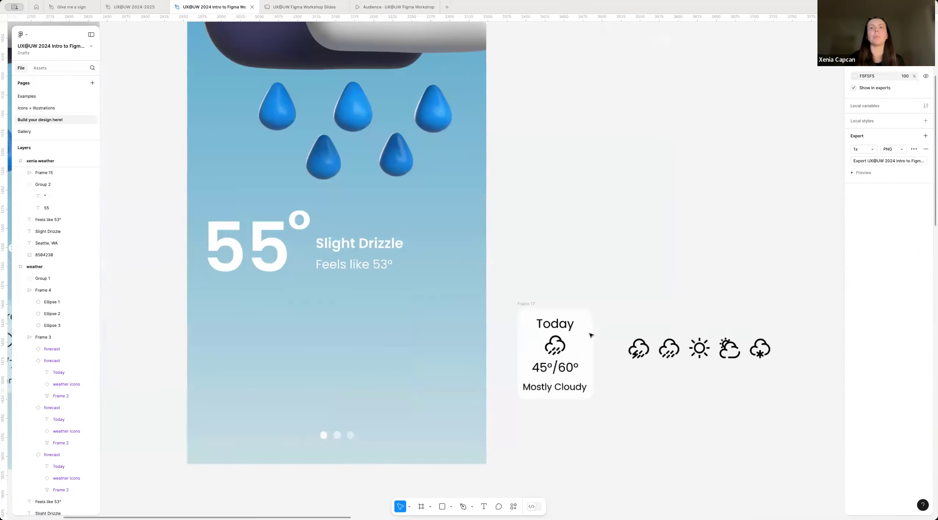
{"action": "scroll", "coordinate": [536, 397], "scroll_direction": "up", "scroll_amount": 2}
{"action": "scroll", "coordinate": [438, 359], "scroll_direction": "up", "scroll_amount": 5}
{"action": "left_click_drag", "start_coordinate": [360, 305], "coordinate": [388, 345]}
{"action": "left_click", "coordinate": [564, 356]}
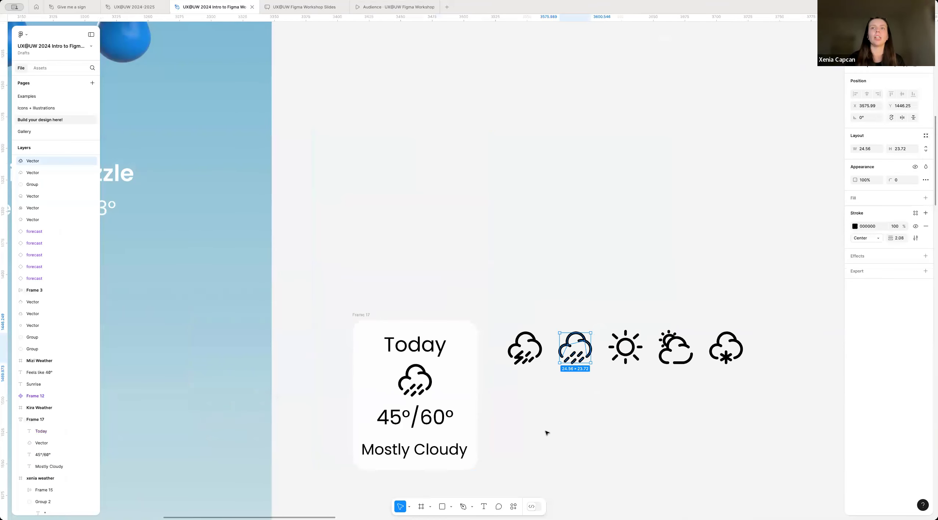
{"action": "left_click", "coordinate": [529, 396]}
{"action": "scroll", "coordinate": [533, 400], "scroll_direction": "down", "scroll_amount": 3}
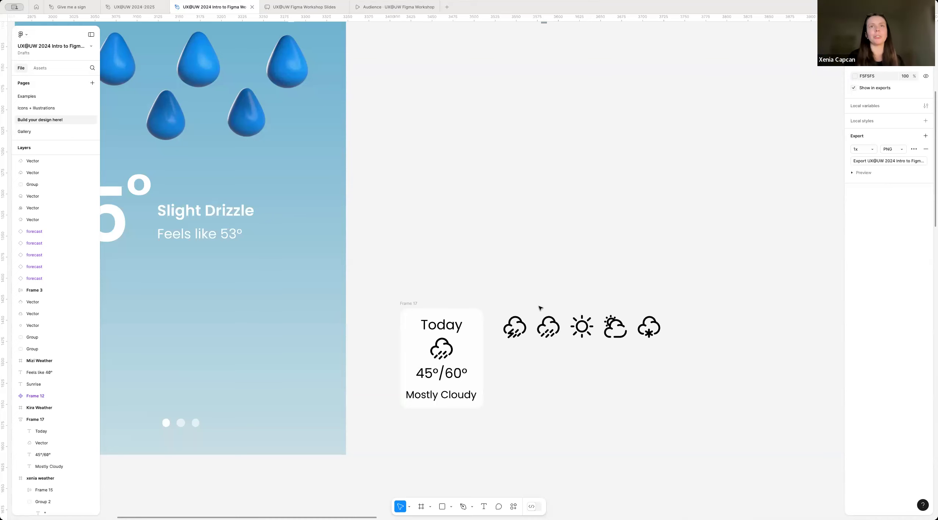
{"action": "left_click_drag", "start_coordinate": [409, 306], "coordinate": [410, 317]}
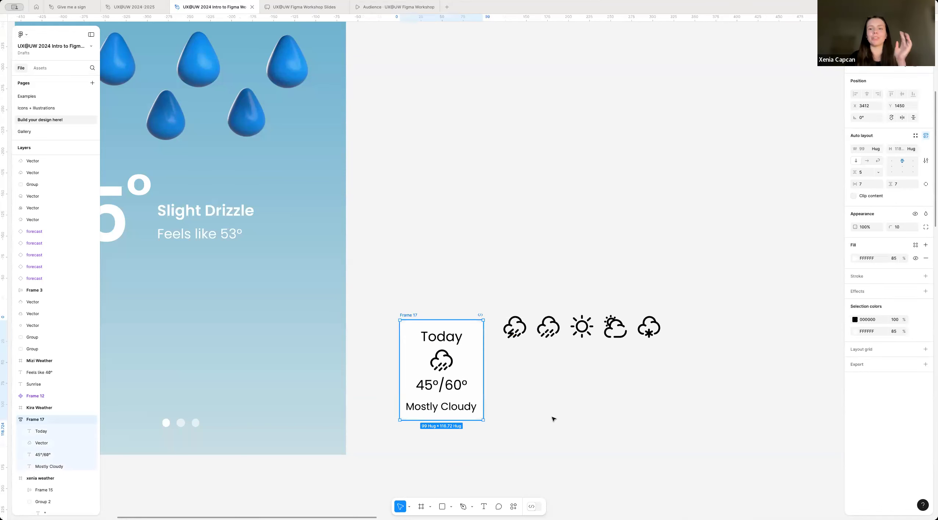
{"action": "left_click", "coordinate": [572, 380]}
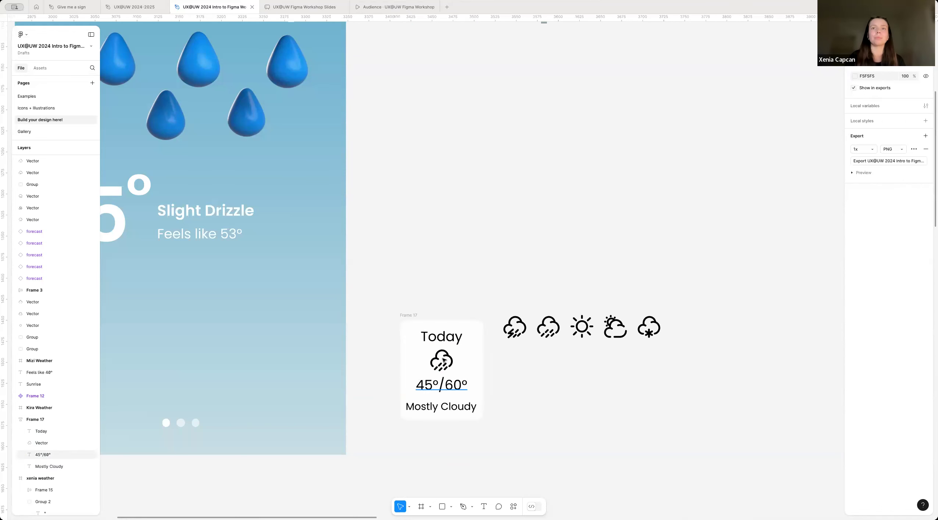
{"action": "left_click_drag", "start_coordinate": [400, 316], "coordinate": [384, 312]}
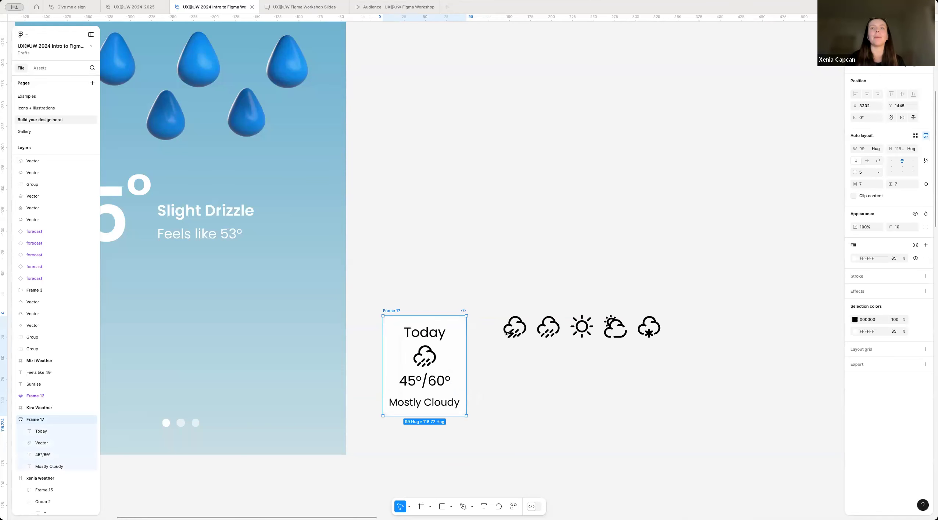
Step: Compare the forecast card with the forecast cards on the reference weather screen
{"action": "scroll", "coordinate": [491, 362], "scroll_direction": "left", "scroll_amount": 3}
{"action": "scroll", "coordinate": [491, 362], "scroll_direction": "down", "scroll_amount": 3}
{"action": "scroll", "coordinate": [246, 333], "scroll_direction": "left", "scroll_amount": 2}
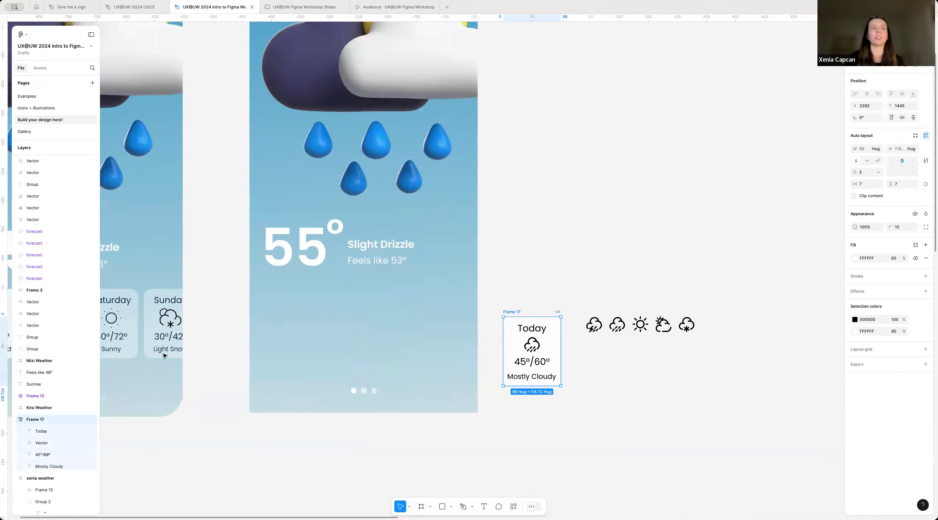
{"action": "scroll", "coordinate": [404, 324], "scroll_direction": "down", "scroll_amount": 3}
{"action": "scroll", "coordinate": [405, 327], "scroll_direction": "left", "scroll_amount": 3}
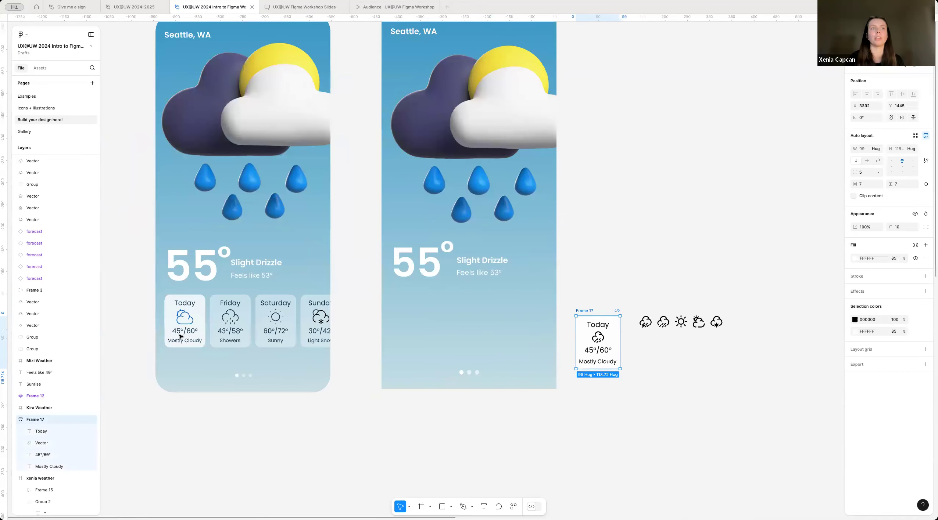
{"action": "scroll", "coordinate": [411, 348], "scroll_direction": "right", "scroll_amount": 5}
{"action": "scroll", "coordinate": [474, 342], "scroll_direction": "up", "scroll_amount": 3}
{"action": "scroll", "coordinate": [474, 342], "scroll_direction": "up", "scroll_amount": 3}
{"action": "scroll", "coordinate": [474, 342], "scroll_direction": "right", "scroll_amount": 3}
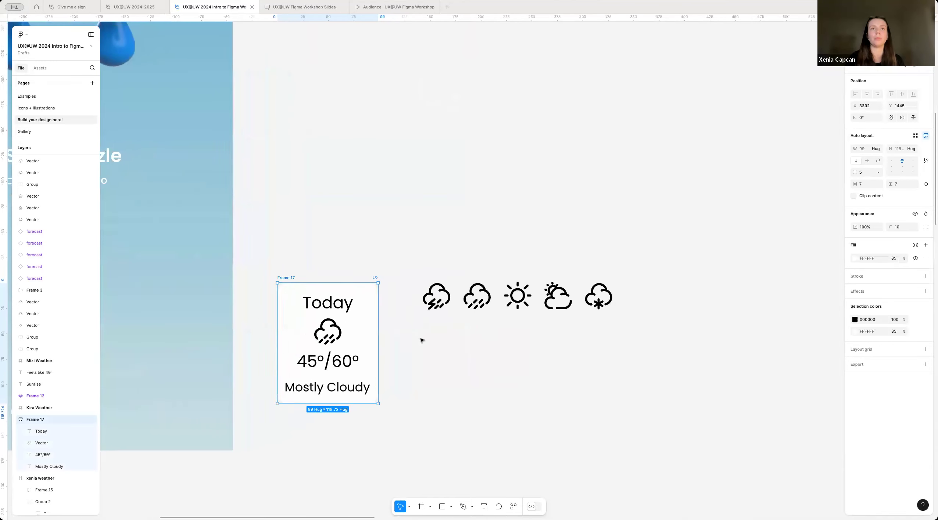
Step: Take the rain cloud icon out of the forecast card and place it beyond the weather icon row, at X 3796, Y 1446
{"action": "double_click", "coordinate": [319, 336]}
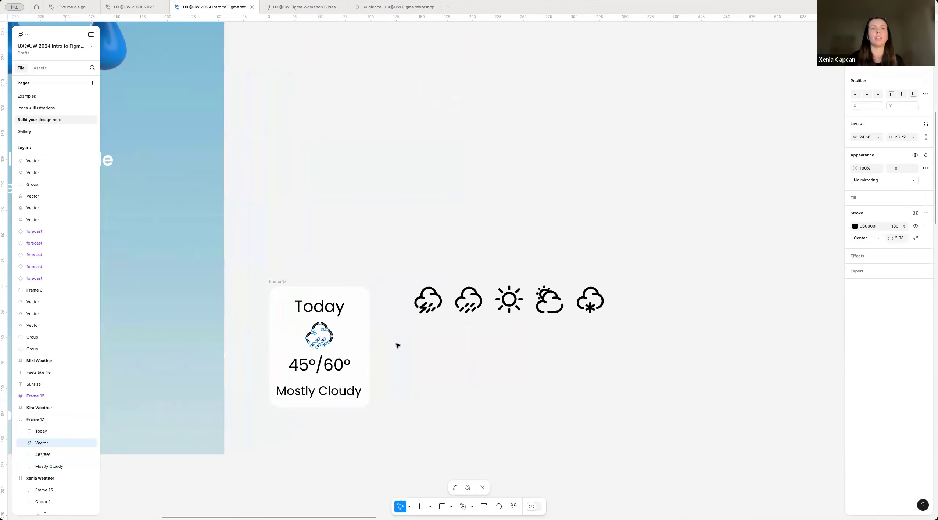
{"action": "key", "text": "Escape"}
{"action": "left_click_drag", "start_coordinate": [323, 340], "coordinate": [493, 387]}
{"action": "left_click", "coordinate": [498, 421]}
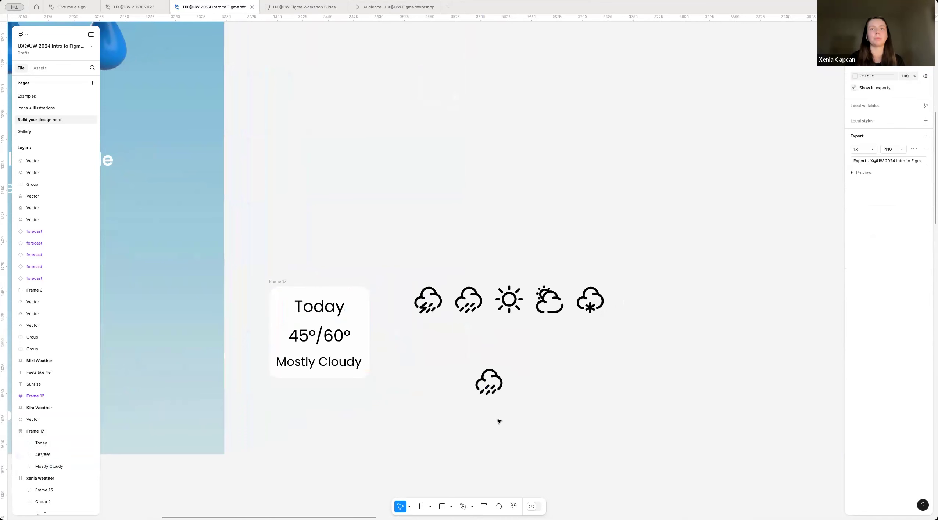
{"action": "scroll", "coordinate": [499, 421], "scroll_direction": "right", "scroll_amount": 3}
{"action": "left_click_drag", "start_coordinate": [419, 384], "coordinate": [627, 296]}
{"action": "left_click", "coordinate": [683, 243]}
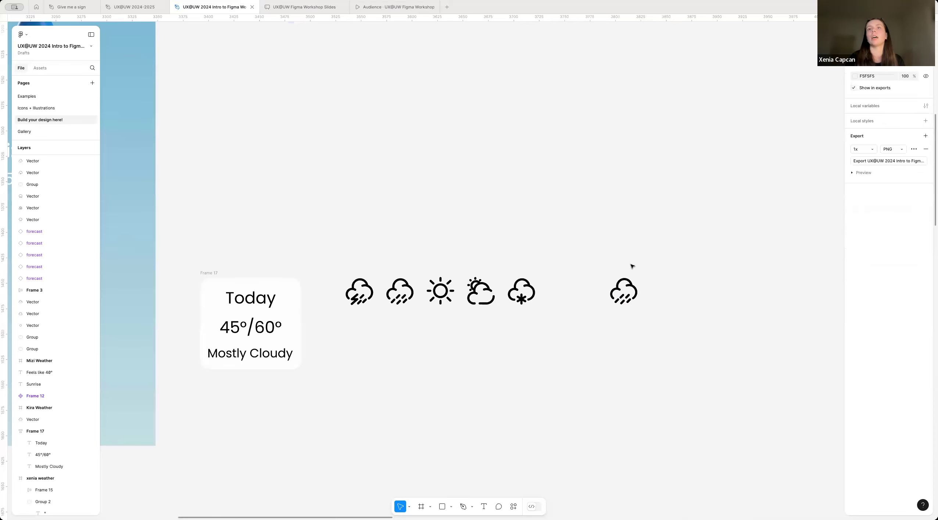
Step: Turn the separate rain cloud icon into a component and move it to X 3862, Y 1422
{"action": "scroll", "coordinate": [631, 266], "scroll_direction": "right", "scroll_amount": 3}
{"action": "left_click", "coordinate": [548, 294]}
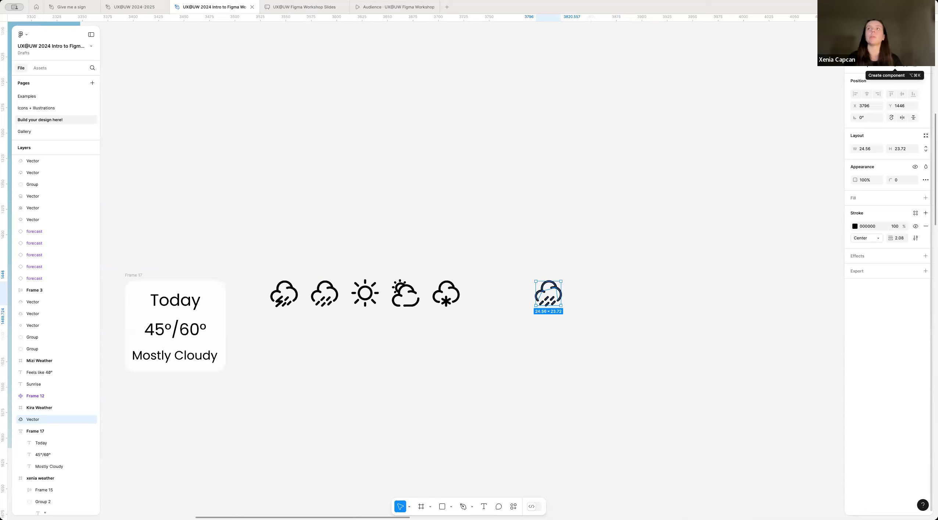
{"action": "left_click", "coordinate": [894, 64]}
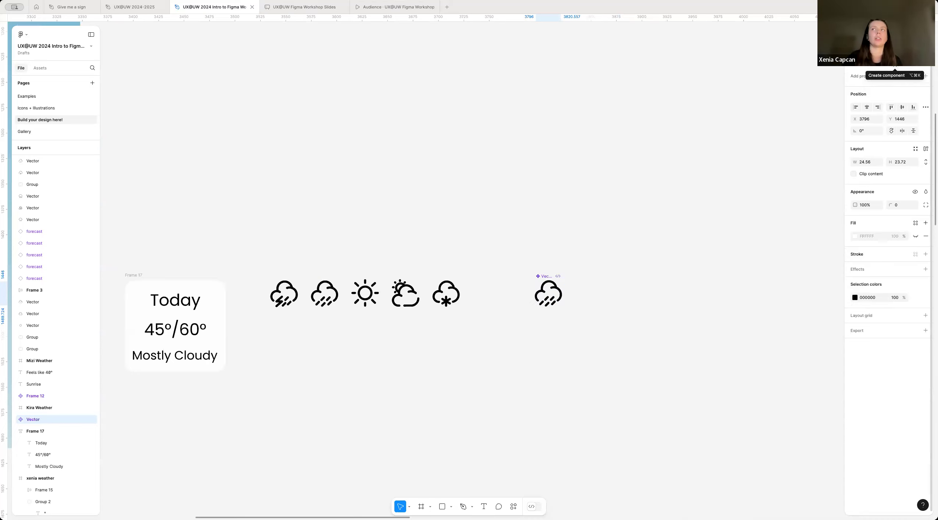
{"action": "scroll", "coordinate": [536, 328], "scroll_direction": "up", "scroll_amount": 5}
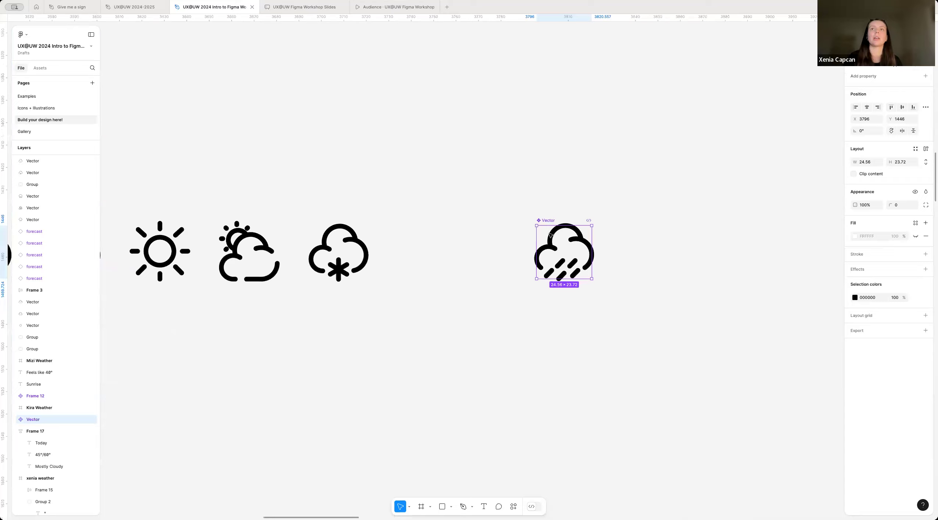
{"action": "scroll", "coordinate": [569, 310], "scroll_direction": "down", "scroll_amount": 5}
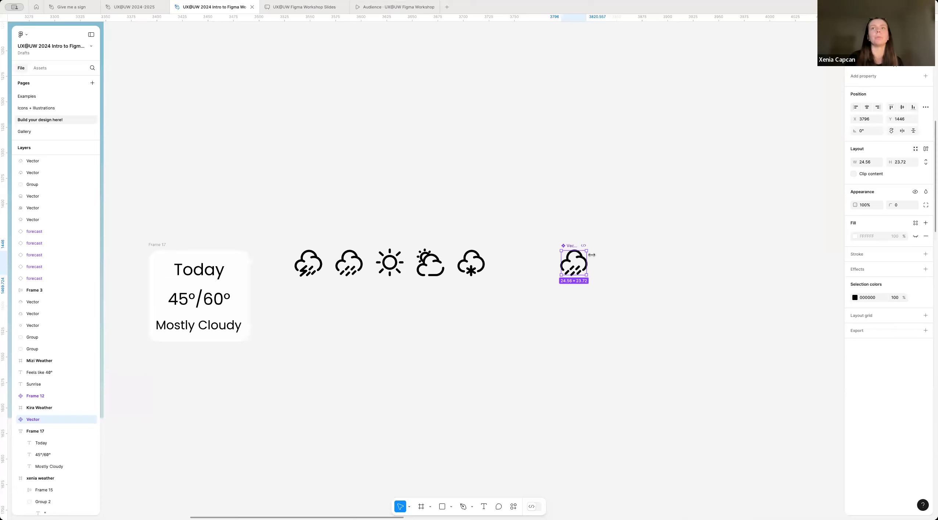
{"action": "left_click", "coordinate": [590, 273]}
{"action": "left_click_drag", "start_coordinate": [568, 245], "coordinate": [623, 243]}
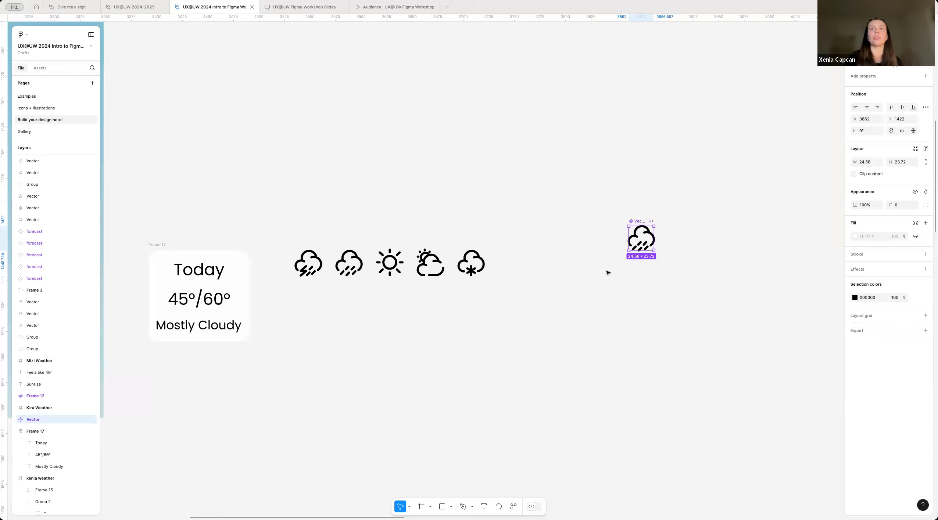
Step: Create an instance of the rain icon component and insert it in the forecast card between "Today" and "45°/60°"
{"action": "left_click_drag", "start_coordinate": [641, 246], "coordinate": [528, 327]}
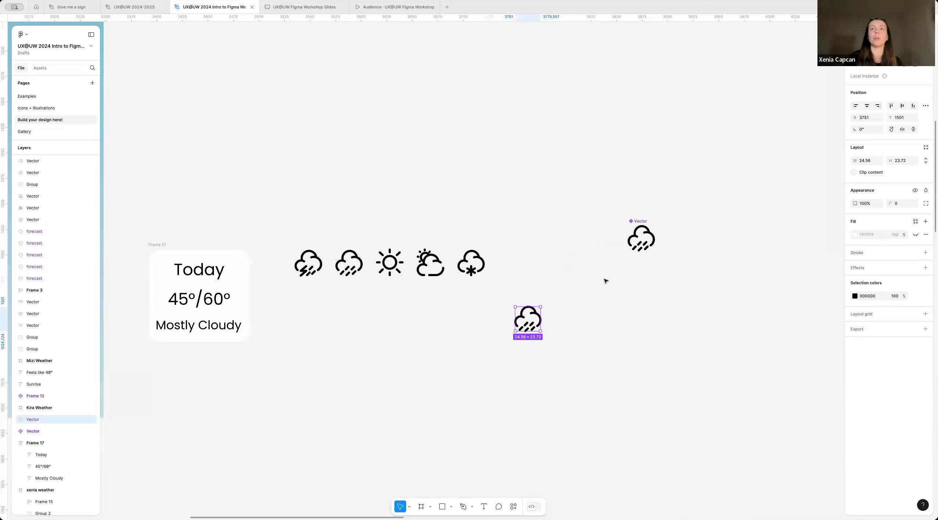
{"action": "left_click_drag", "start_coordinate": [529, 324], "coordinate": [180, 289]}
{"action": "left_click", "coordinate": [617, 301]}
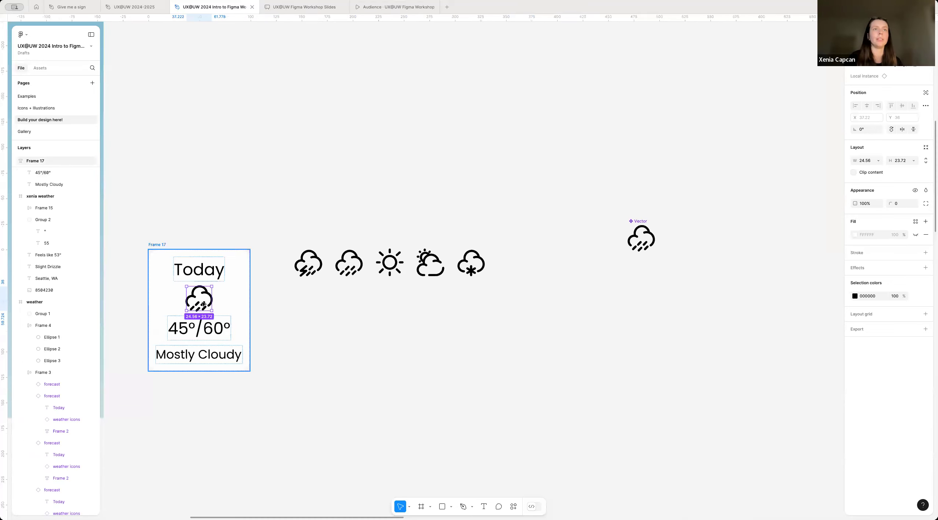
{"action": "left_click", "coordinate": [282, 331]}
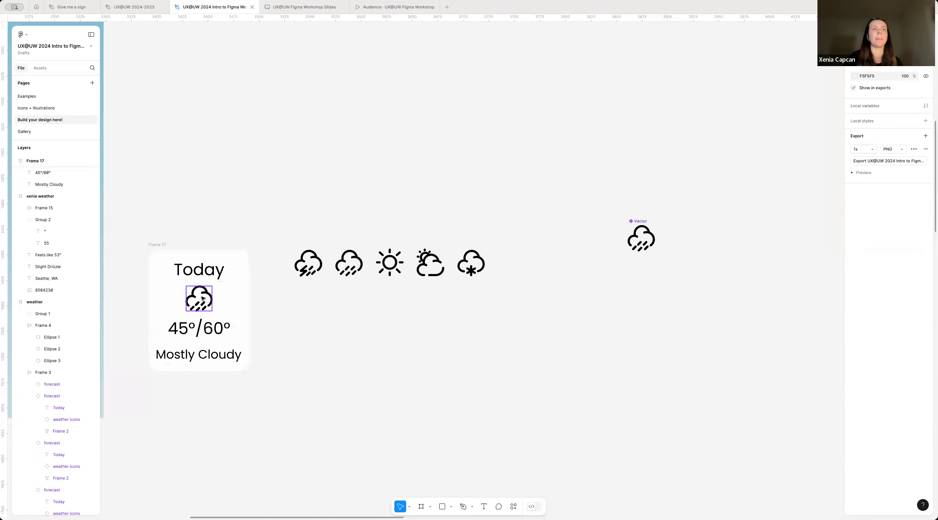
Step: Try recolouring the main rain icon component to the page's blue, 146CBE
{"action": "left_click", "coordinate": [648, 233]}
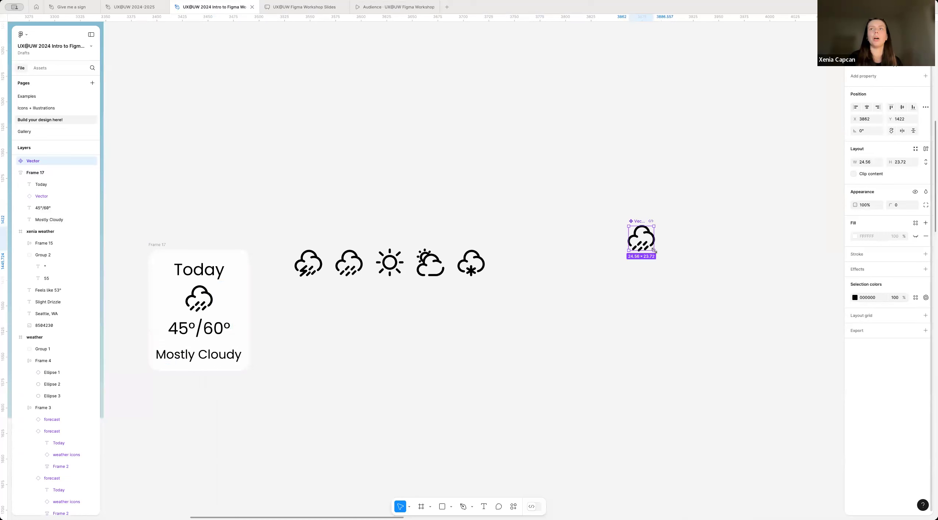
{"action": "left_click", "coordinate": [854, 298]}
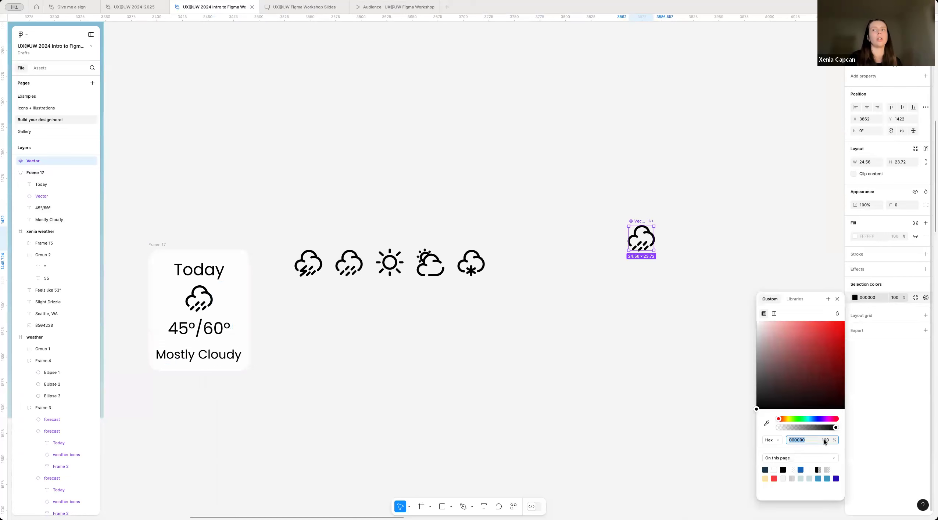
{"action": "left_click", "coordinate": [801, 470]}
{"action": "left_click", "coordinate": [500, 380]}
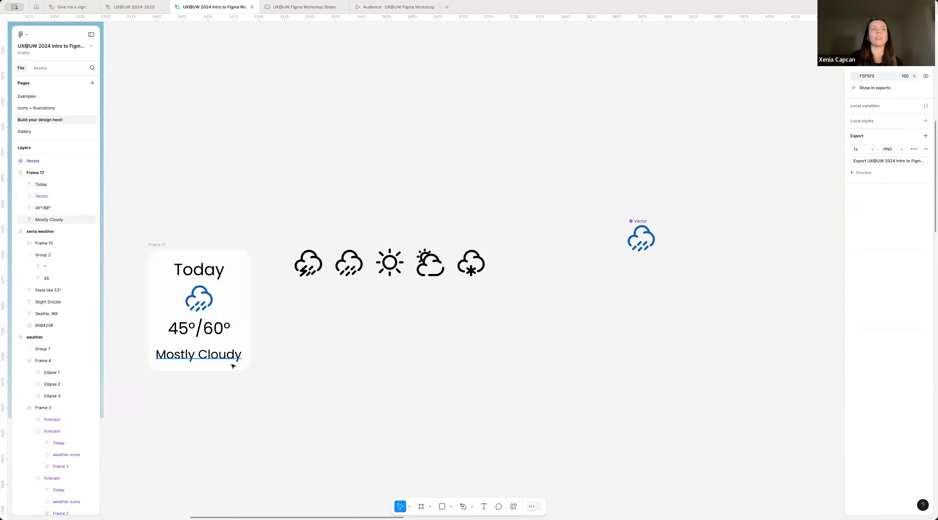
Step: Set the main rain icon component's colour back to black, 000000
{"action": "scroll", "coordinate": [211, 292], "scroll_direction": "left", "scroll_amount": 3}
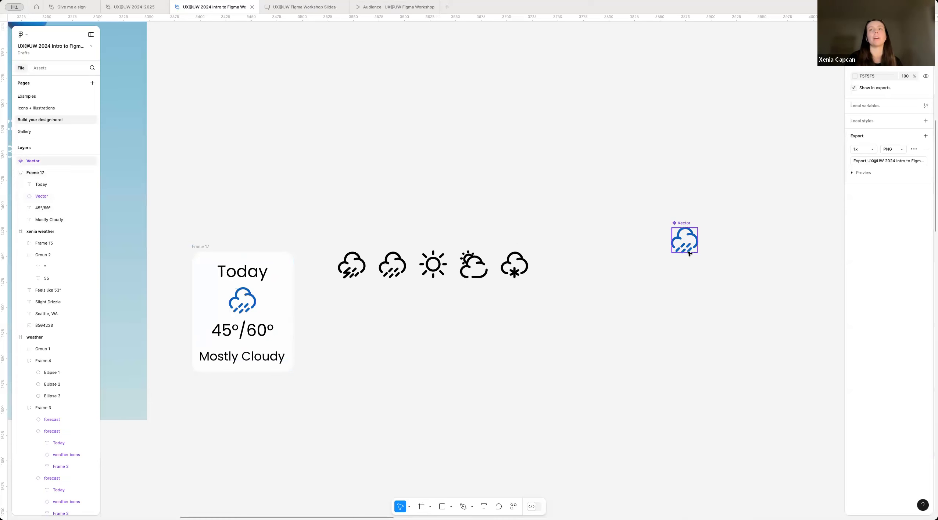
{"action": "scroll", "coordinate": [683, 240], "scroll_direction": "up", "scroll_amount": 2}
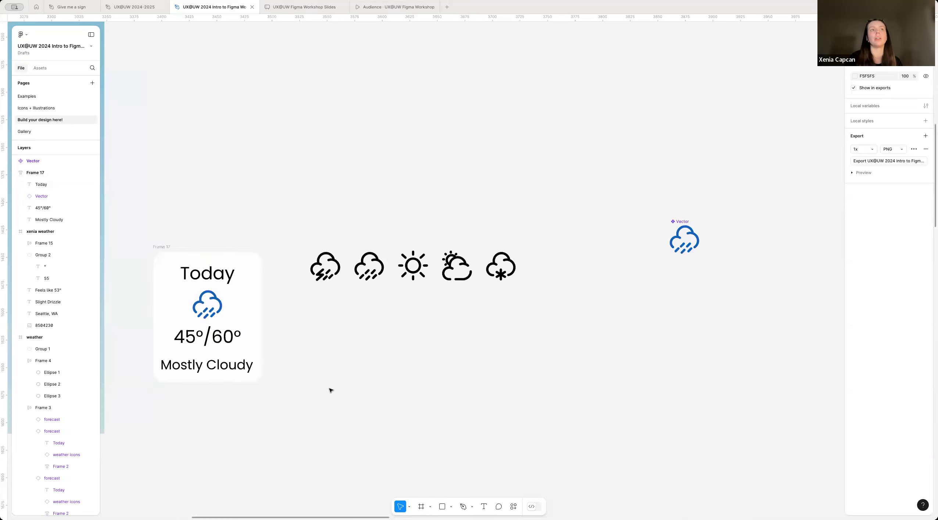
{"action": "scroll", "coordinate": [331, 390], "scroll_direction": "right", "scroll_amount": 2}
{"action": "scroll", "coordinate": [342, 353], "scroll_direction": "down", "scroll_amount": 3}
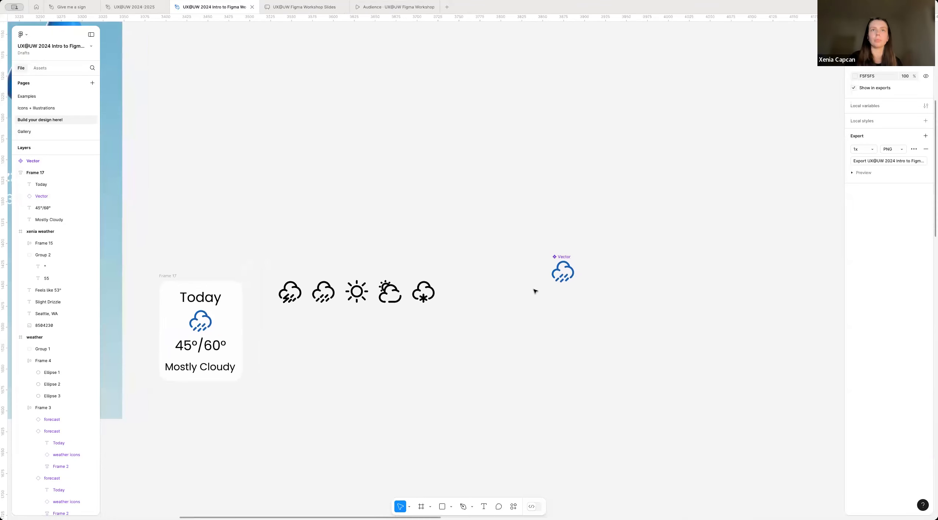
{"action": "left_click", "coordinate": [553, 268]}
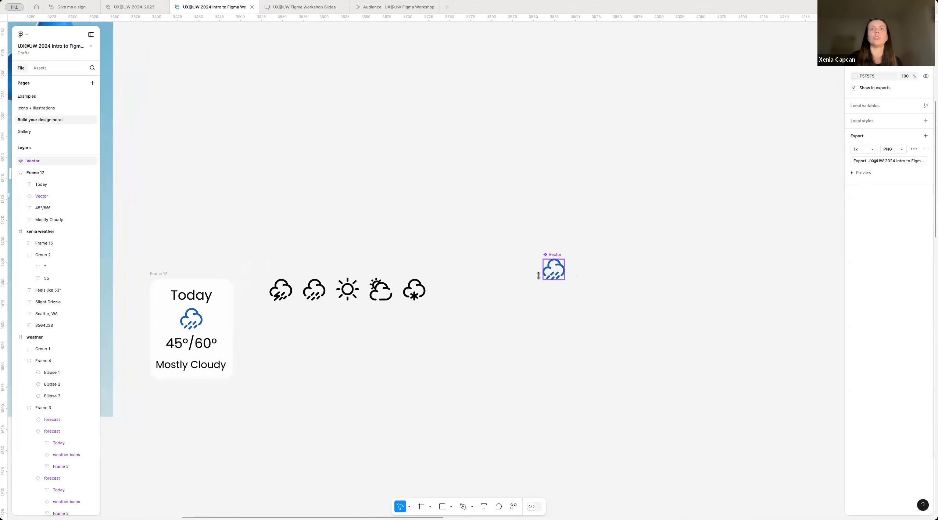
{"action": "scroll", "coordinate": [602, 293], "scroll_direction": "up", "scroll_amount": 2}
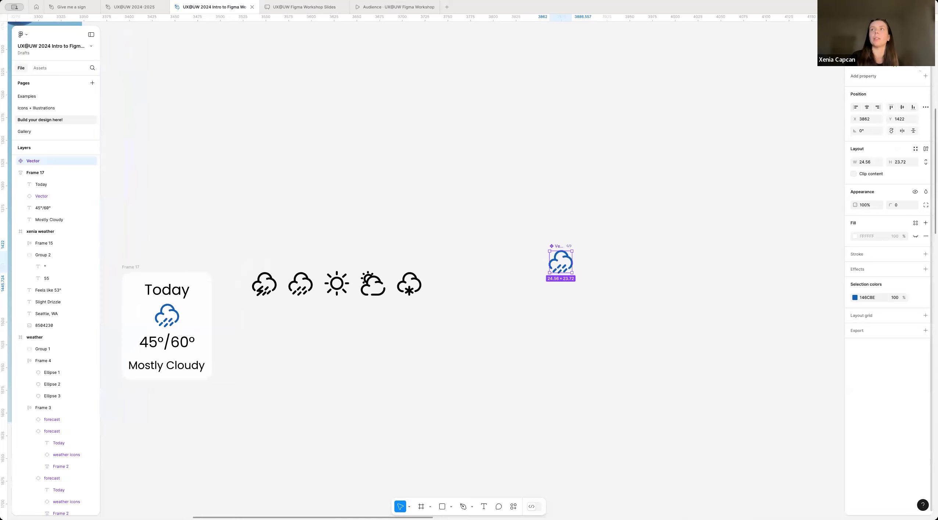
{"action": "left_click", "coordinate": [855, 298]}
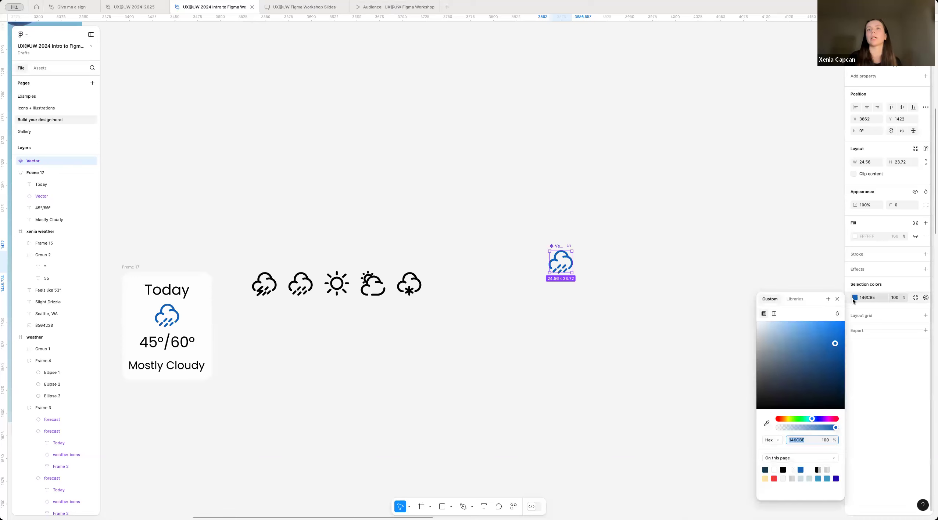
{"action": "left_click_drag", "start_coordinate": [776, 369], "coordinate": [704, 495]}
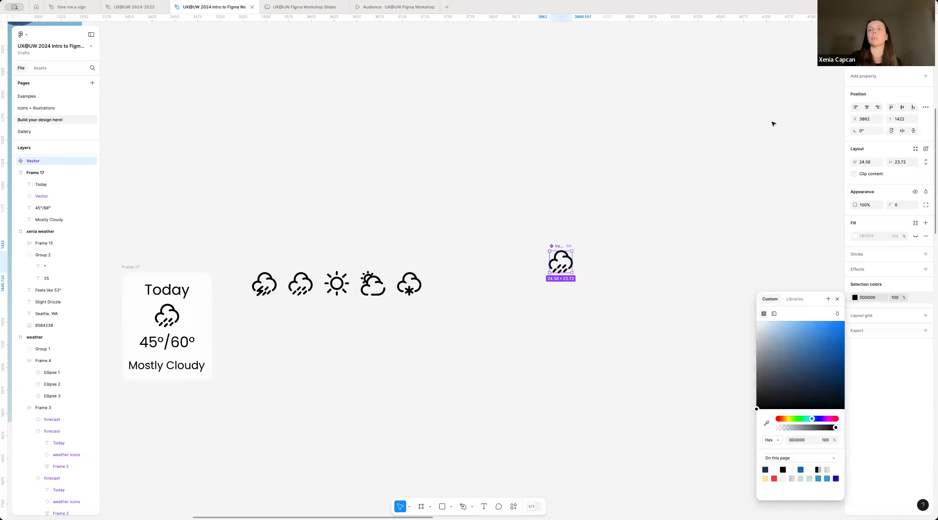
Step: Add a second variant to the rain icon component
{"action": "left_click", "coordinate": [538, 257]}
{"action": "left_click", "coordinate": [557, 245]}
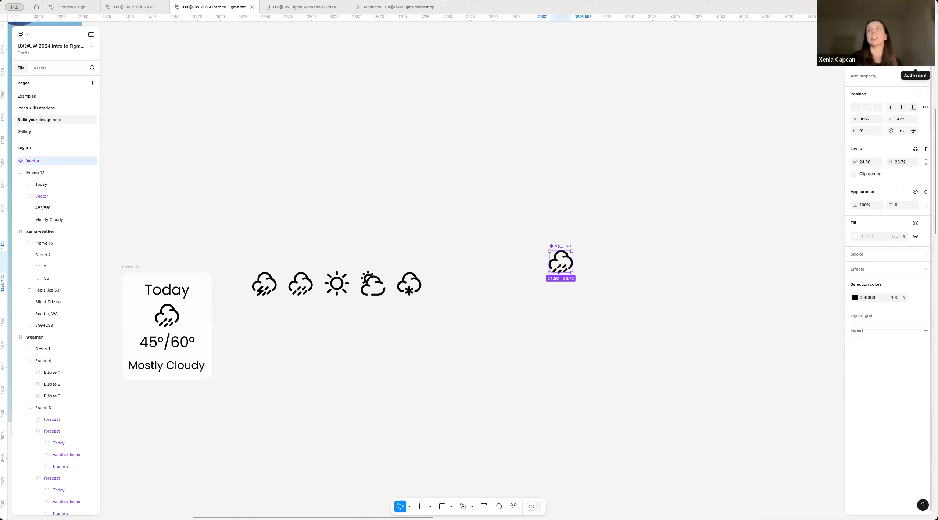
{"action": "left_click", "coordinate": [915, 66]}
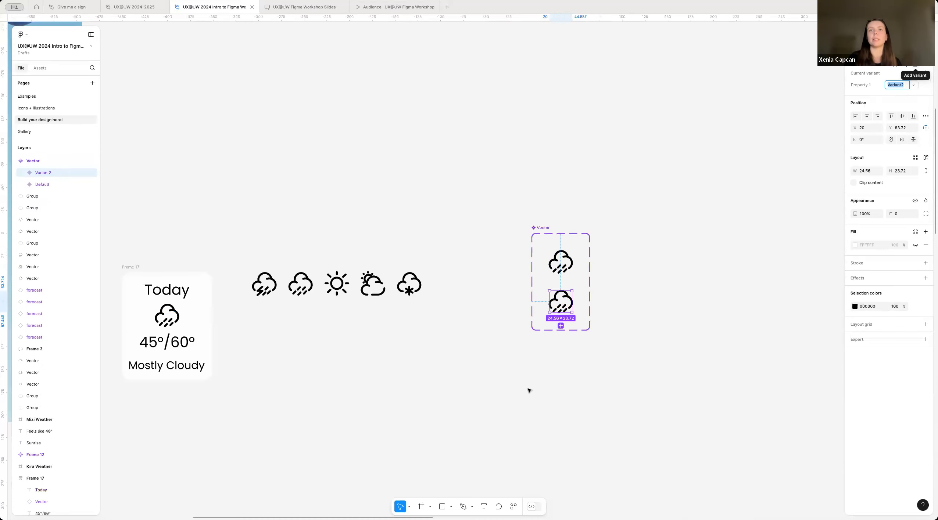
{"action": "left_click", "coordinate": [578, 375]}
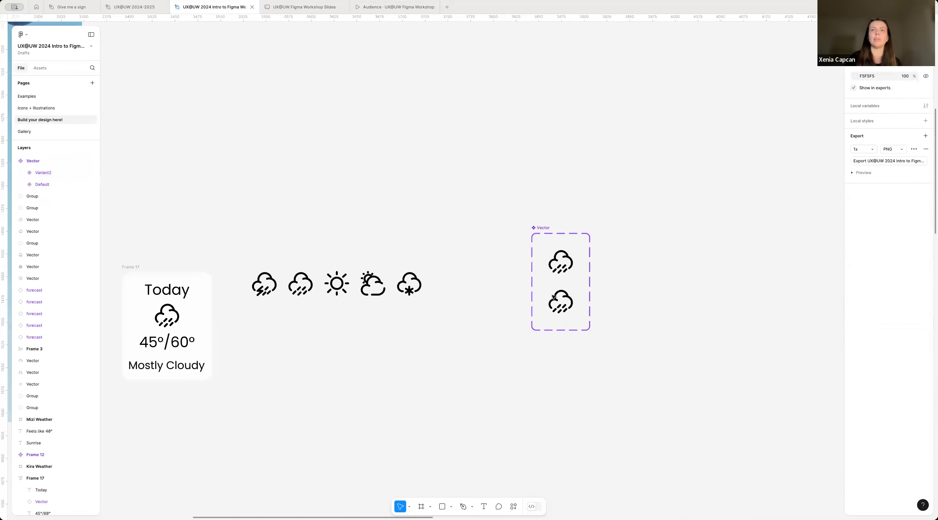
Step: Replace the rain artwork in the second variant of the icon component with a copy of the thunderstorm icon
{"action": "scroll", "coordinate": [553, 297], "scroll_direction": "up", "scroll_amount": 1}
{"action": "scroll", "coordinate": [553, 297], "scroll_direction": "up", "scroll_amount": 1}
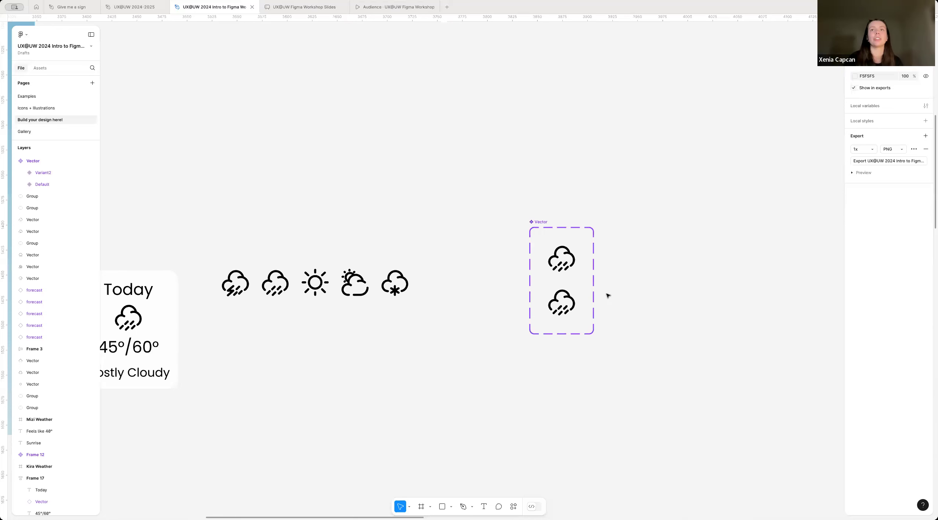
{"action": "left_click", "coordinate": [565, 305]}
{"action": "scroll", "coordinate": [562, 317], "scroll_direction": "up", "scroll_amount": 1}
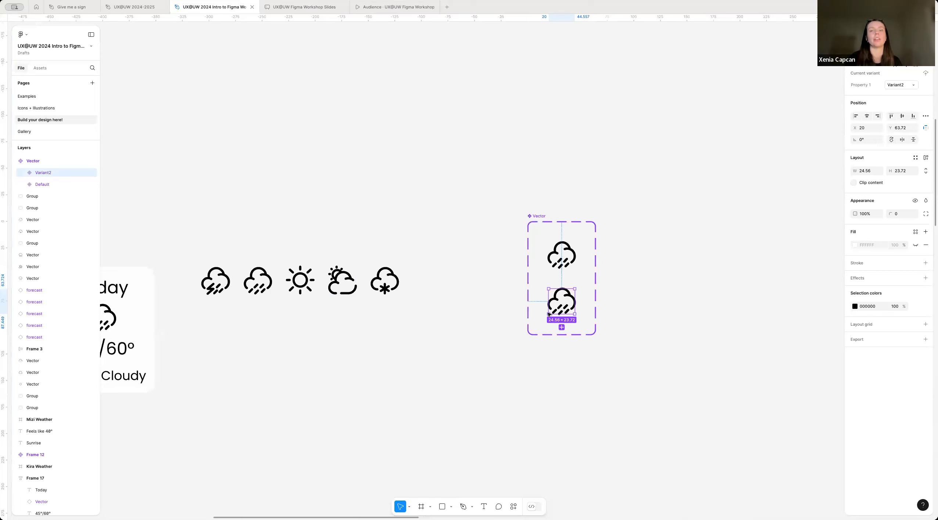
{"action": "left_click", "coordinate": [215, 280]}
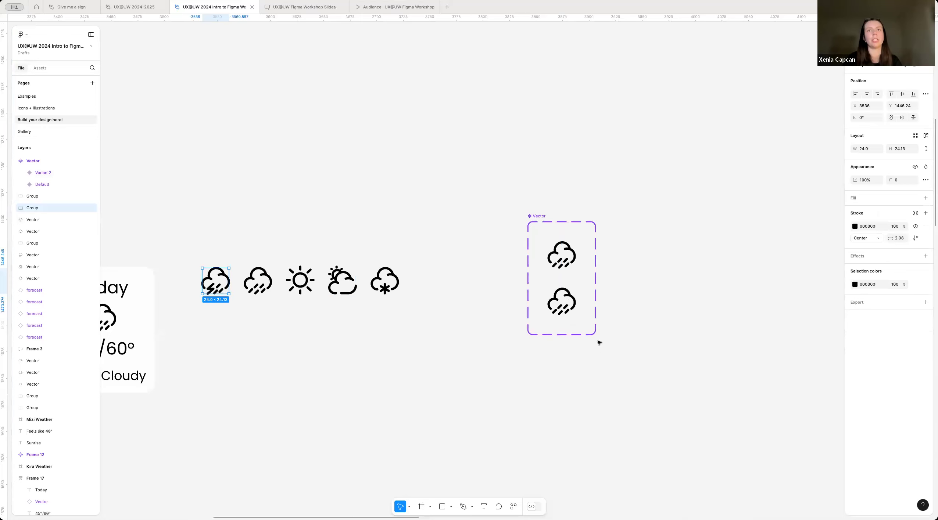
{"action": "left_click", "coordinate": [556, 305]}
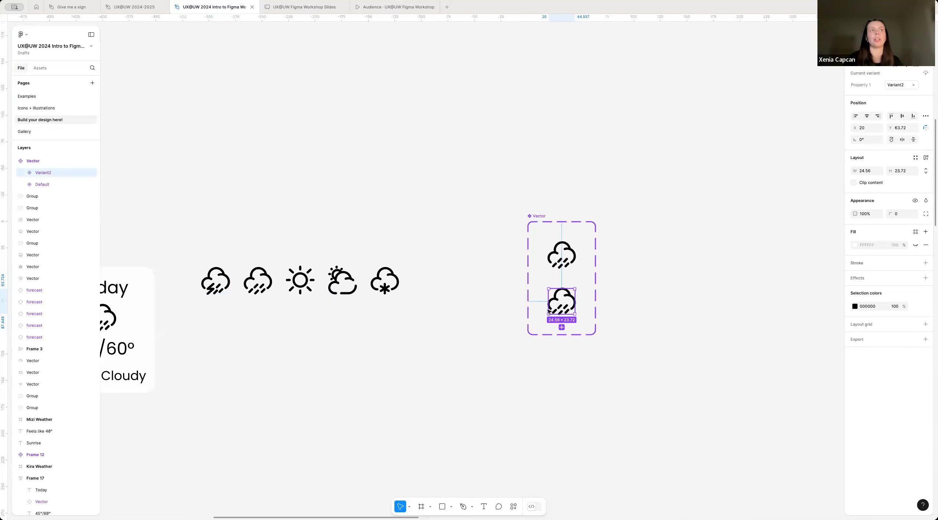
{"action": "left_click", "coordinate": [19, 173]}
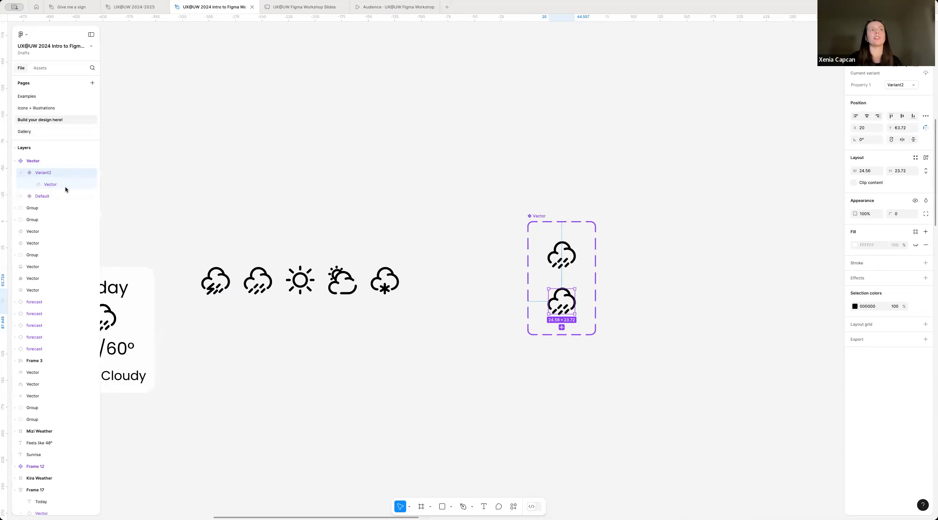
{"action": "left_click", "coordinate": [49, 172]}
{"action": "key", "text": "ctrl+v"}
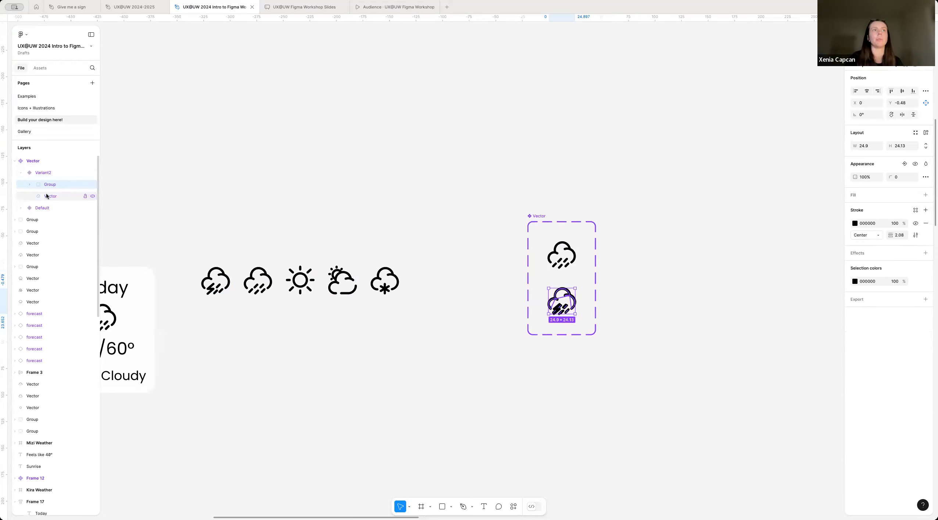
{"action": "left_click", "coordinate": [45, 197]}
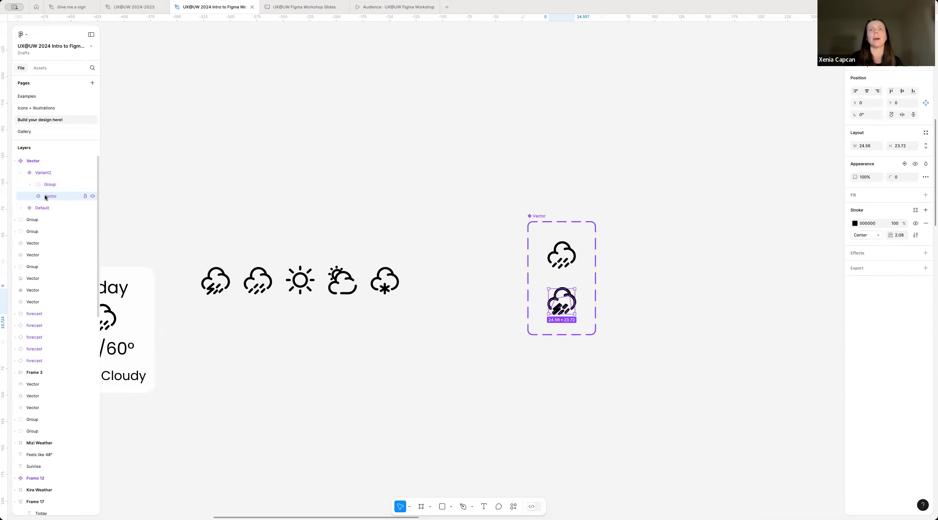
{"action": "key", "text": "Delete"}
{"action": "left_click", "coordinate": [555, 303]}
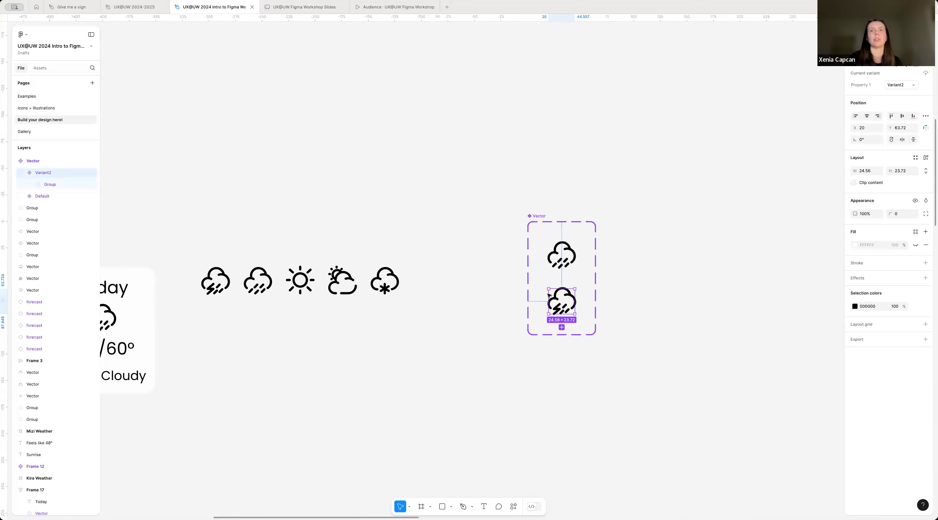
Step: Rename the icon component set to the presenter's first name plus "icon" and move it closer to the row of weather icons
{"action": "scroll", "coordinate": [599, 342], "scroll_direction": "right", "scroll_amount": 2}
{"action": "scroll", "coordinate": [599, 343], "scroll_direction": "down", "scroll_amount": 1}
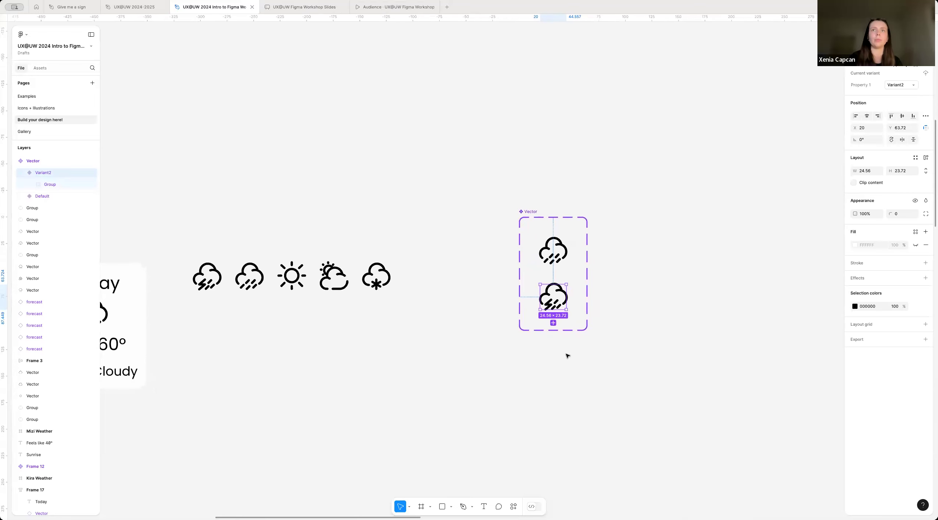
{"action": "left_click", "coordinate": [567, 355]}
{"action": "left_click", "coordinate": [526, 212]}
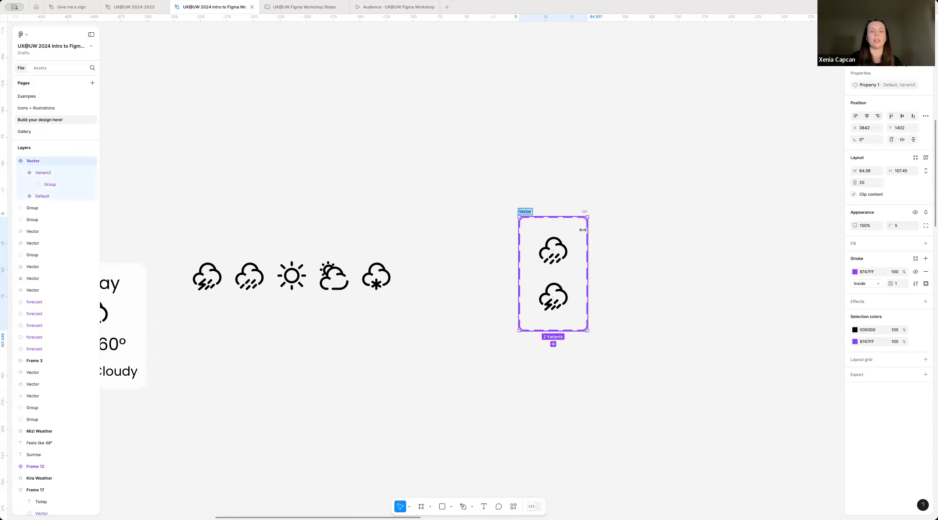
{"action": "key", "text": "ctrl+r"}
{"action": "type", "text": "xen"}
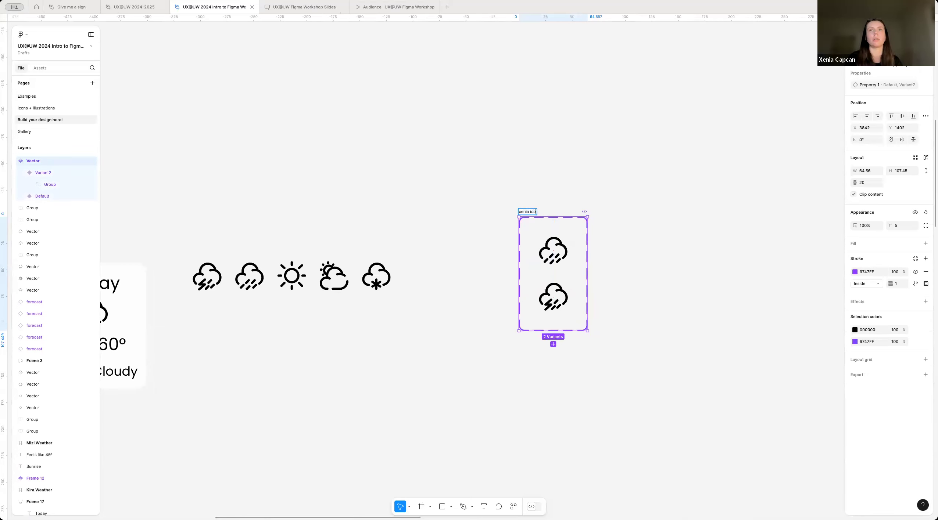
{"action": "key", "text": "Return"}
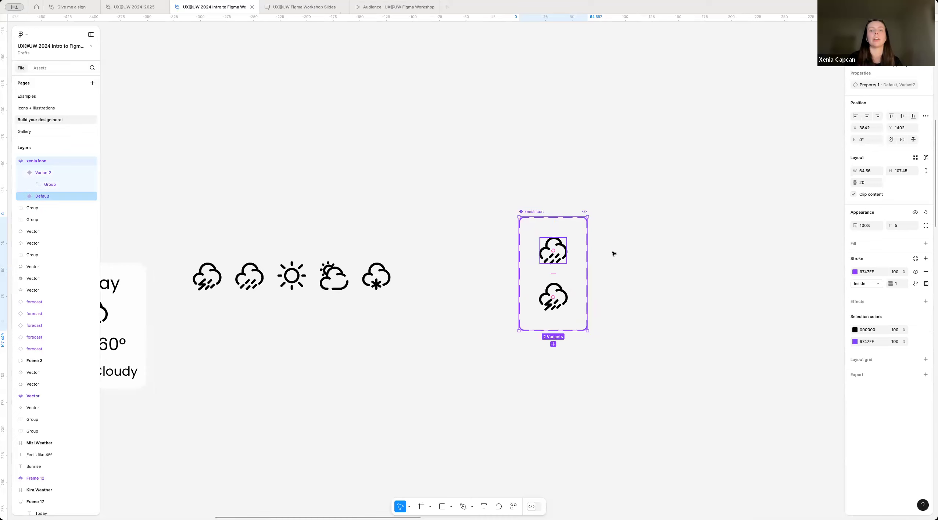
{"action": "left_click", "coordinate": [555, 373]}
{"action": "scroll", "coordinate": [554, 335], "scroll_direction": "down", "scroll_amount": 3}
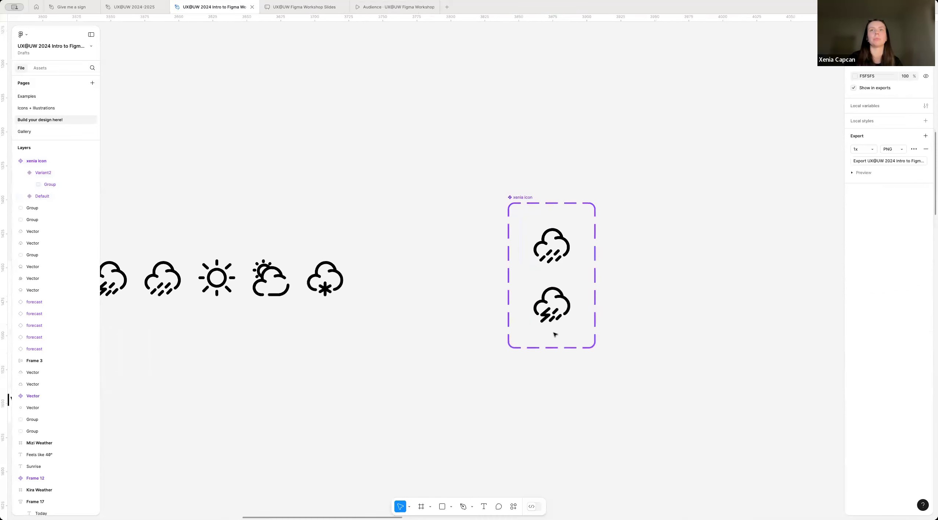
{"action": "left_click_drag", "start_coordinate": [553, 238], "coordinate": [502, 263]}
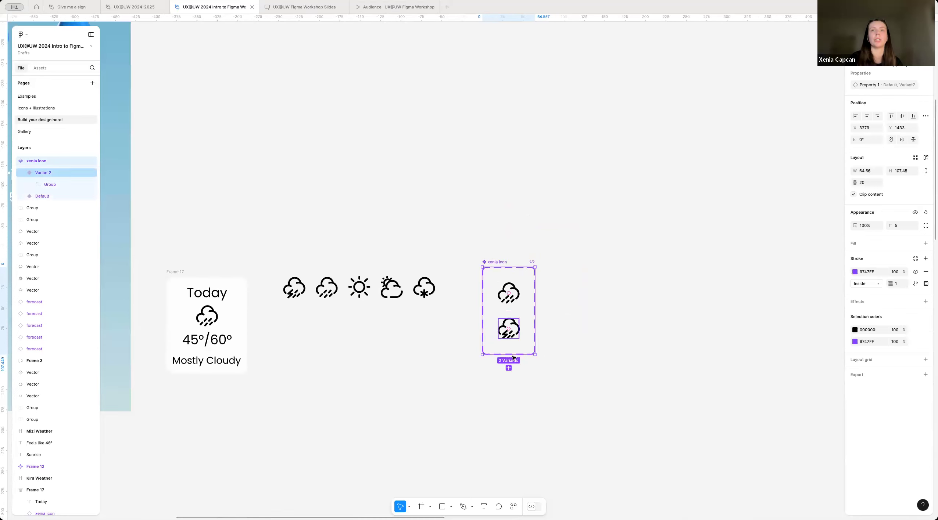
Step: Add a third variant to the icon component set and replace its rain artwork with a copy of the sun icon
{"action": "scroll", "coordinate": [501, 374], "scroll_direction": "up", "scroll_amount": 3}
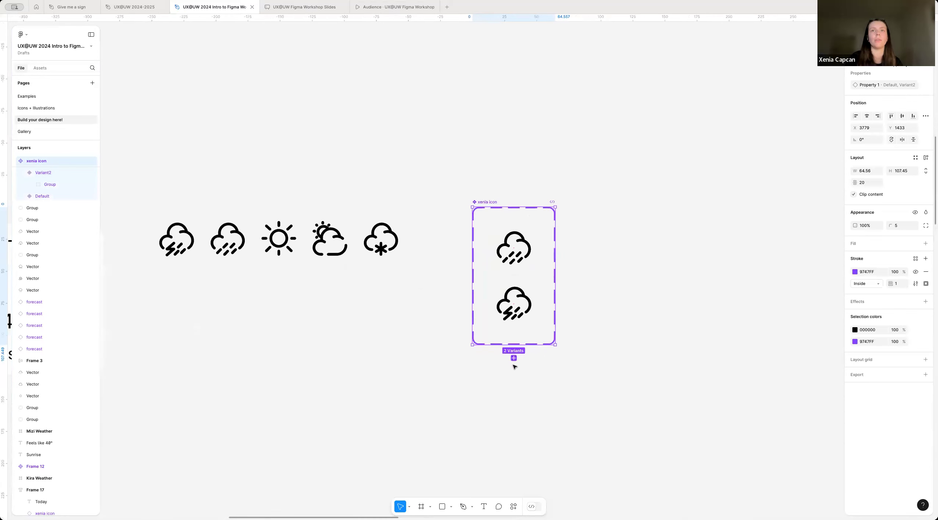
{"action": "left_click", "coordinate": [514, 358]}
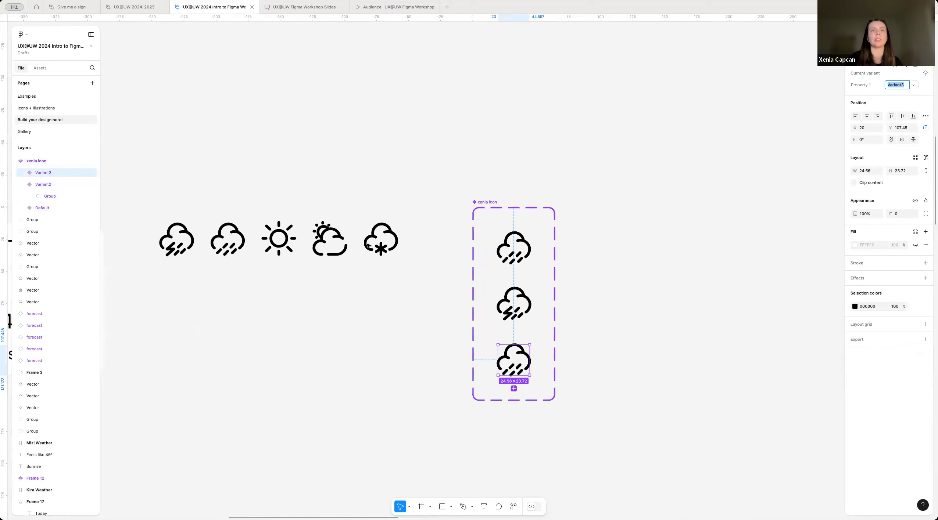
{"action": "left_click", "coordinate": [278, 238]}
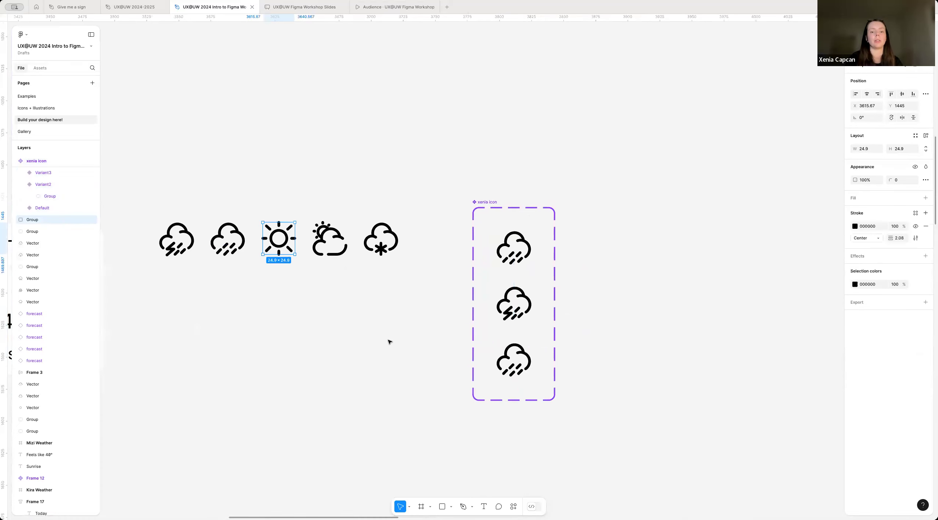
{"action": "left_click", "coordinate": [536, 363]}
{"action": "left_click", "coordinate": [514, 358]}
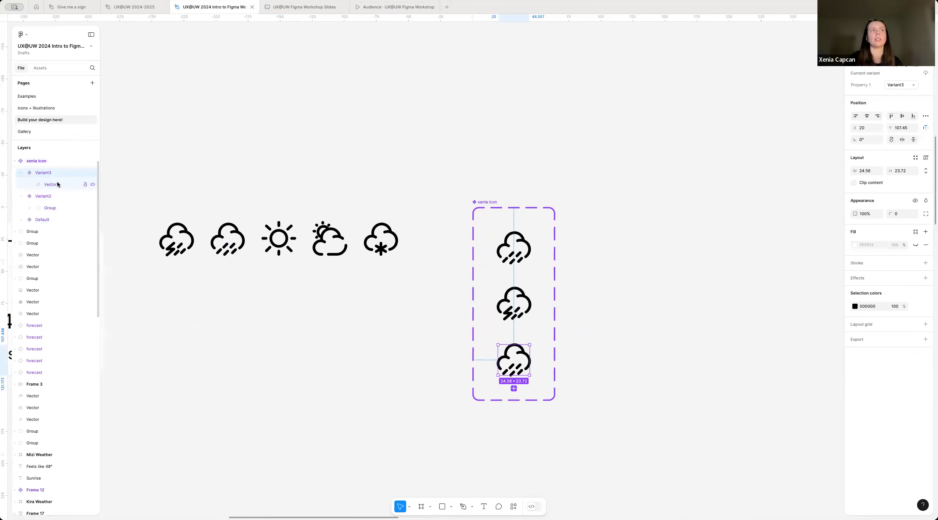
{"action": "key", "text": "ctrl+v"}
{"action": "left_click", "coordinate": [56, 196]}
{"action": "key", "text": "Delete"}
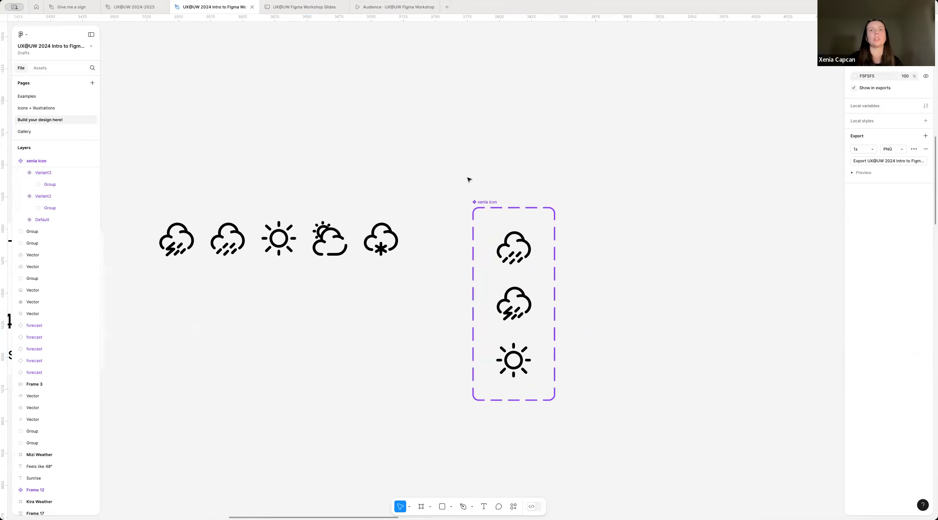
Step: Add a fourth variant to the icon component set and replace its rain artwork with a copy of the partly cloudy icon
{"action": "left_click", "coordinate": [490, 207]}
{"action": "left_click", "coordinate": [513, 414]}
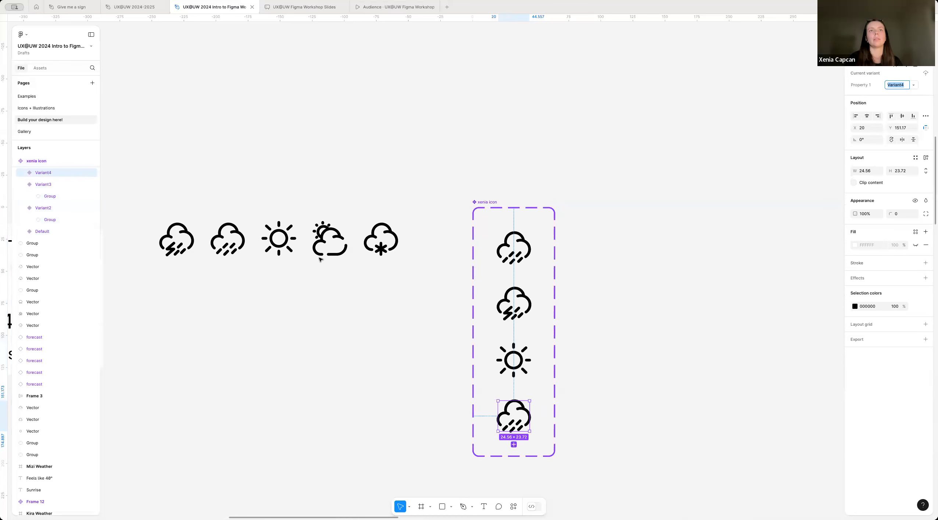
{"action": "left_click", "coordinate": [329, 240]}
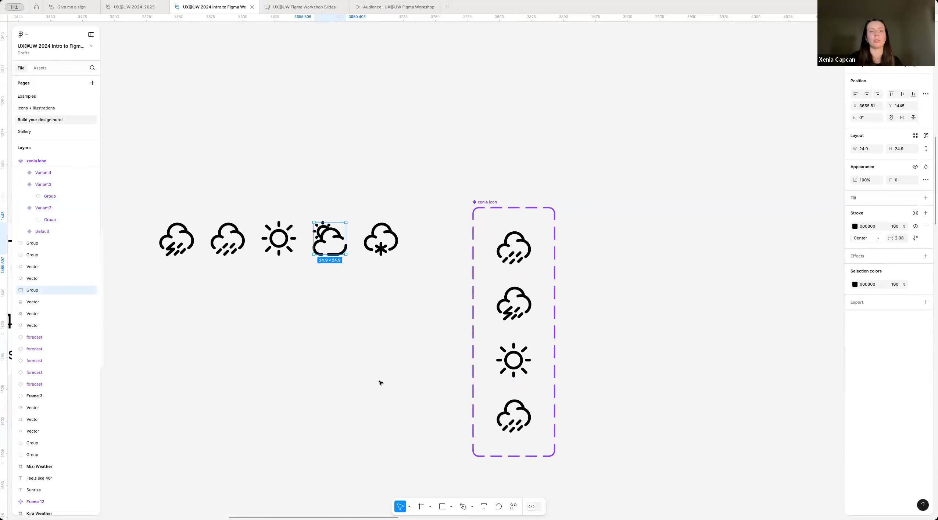
{"action": "key", "text": "ctrl+c"}
{"action": "left_click", "coordinate": [516, 424]}
{"action": "key", "text": "ctrl+v"}
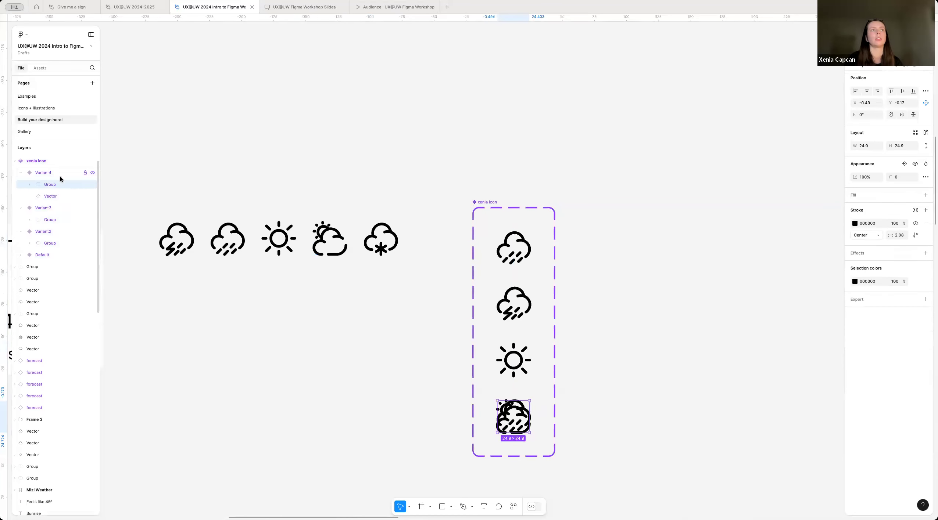
{"action": "left_click", "coordinate": [51, 196]}
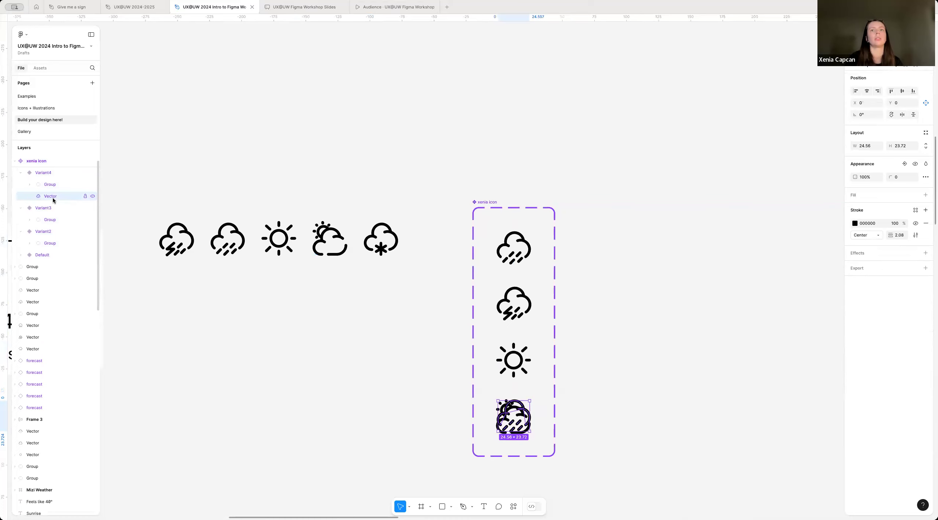
{"action": "key", "text": "Delete"}
Step: Add a fifth variant to the icon component set and replace its rain artwork with a copy of the snow icon
{"action": "scroll", "coordinate": [505, 151], "scroll_direction": "down", "scroll_amount": 2}
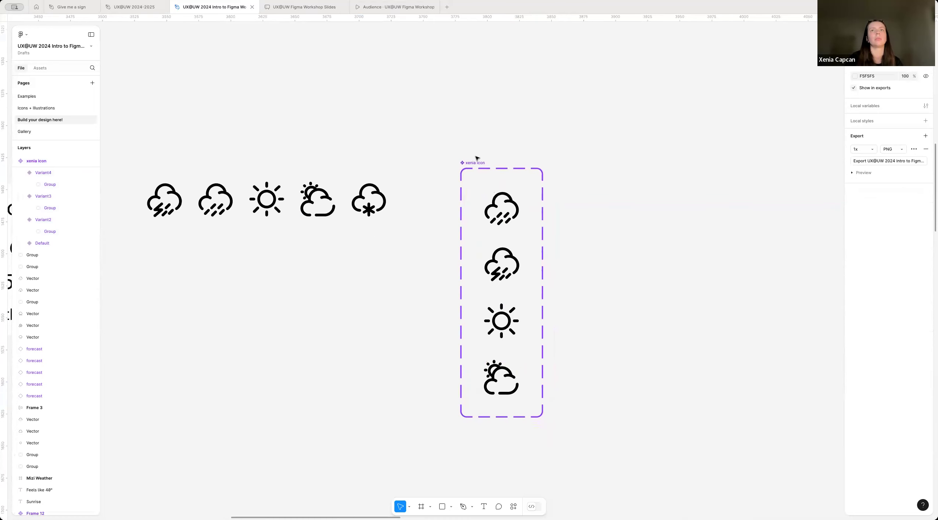
{"action": "left_click", "coordinate": [479, 164]}
{"action": "left_click", "coordinate": [502, 431]}
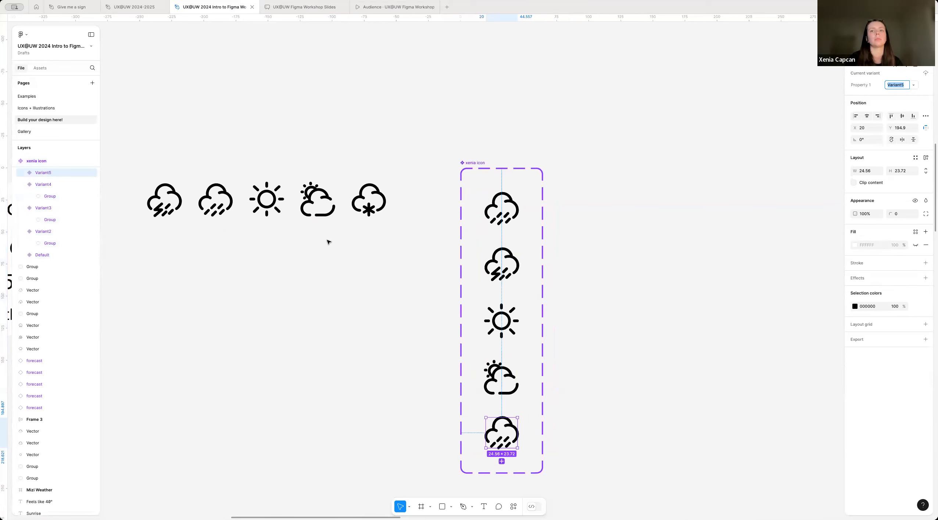
{"action": "left_click", "coordinate": [364, 188]}
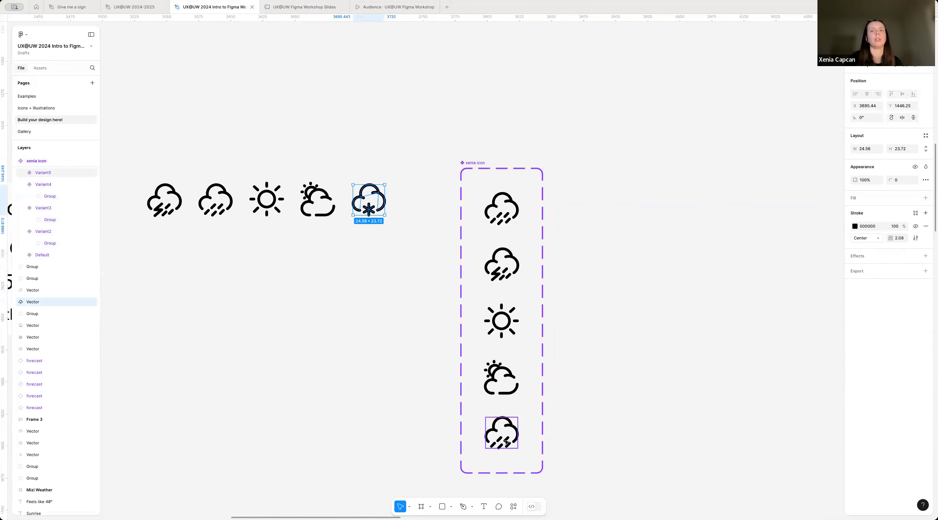
{"action": "double_click", "coordinate": [507, 442]}
{"action": "key", "text": "super+v"}
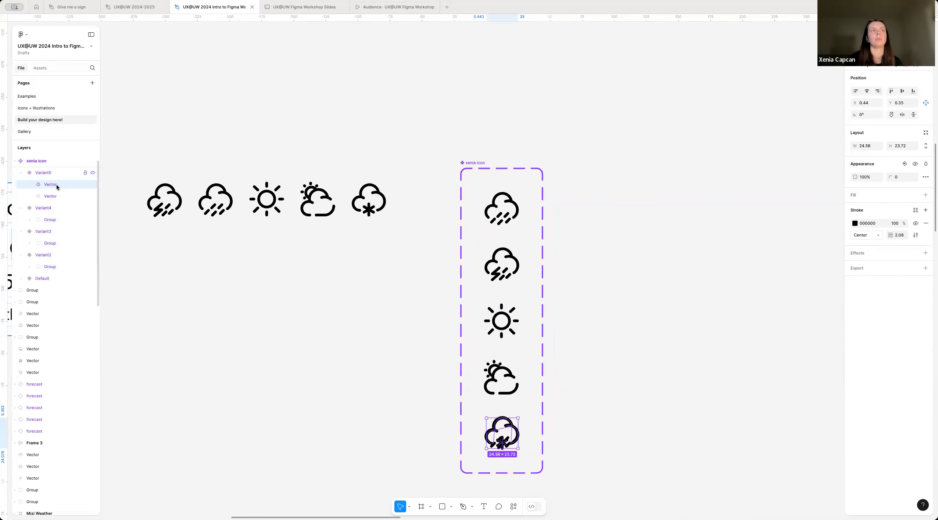
{"action": "left_click", "coordinate": [54, 197]}
{"action": "key", "text": "Delete"}
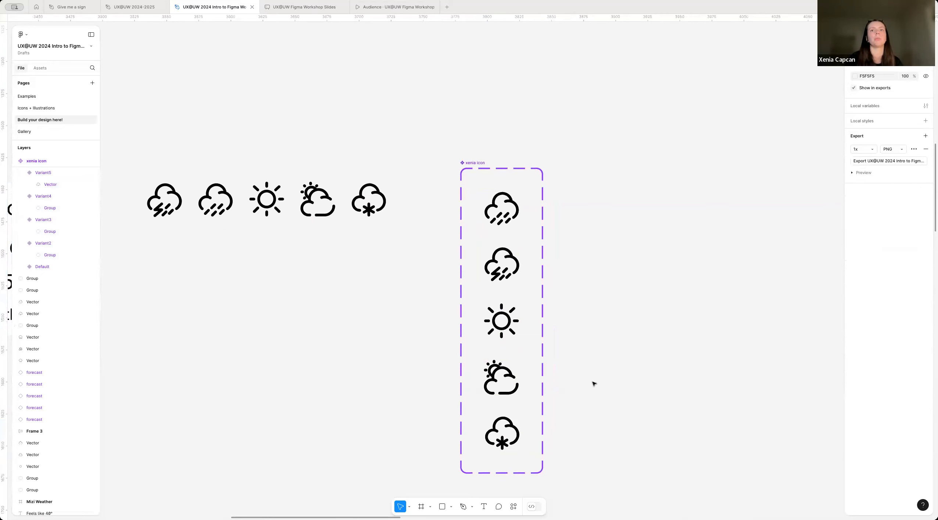
Step: Move the icon component set slightly up and nearer to the row of weather icons
{"action": "scroll", "coordinate": [592, 383], "scroll_direction": "down", "scroll_amount": 3}
{"action": "scroll", "coordinate": [593, 384], "scroll_direction": "down", "scroll_amount": 1}
{"action": "left_click_drag", "start_coordinate": [506, 218], "coordinate": [499, 191]}
Step: Set Property 1 of the first three icon variants to "rain", "thunder" and "sun" according to their artwork
{"action": "left_click", "coordinate": [516, 261]}
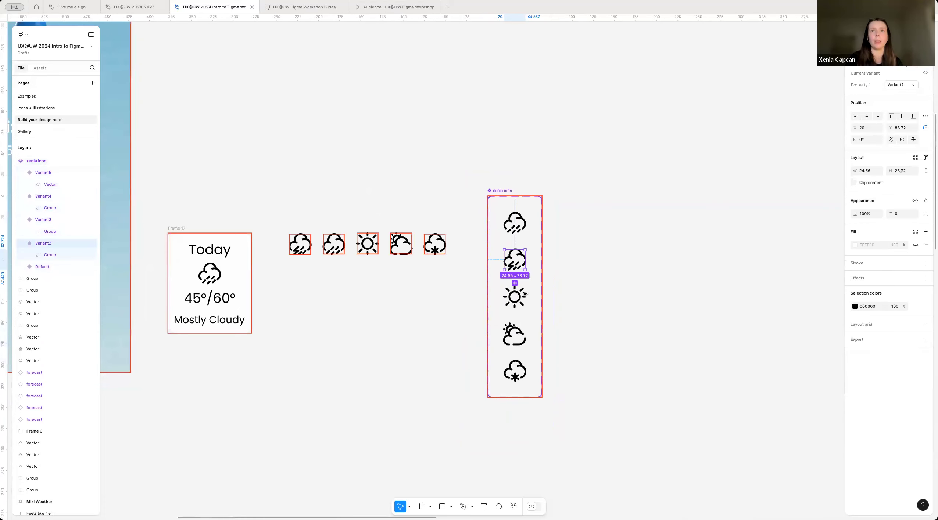
{"action": "left_click", "coordinate": [622, 278]}
{"action": "left_click", "coordinate": [522, 263]}
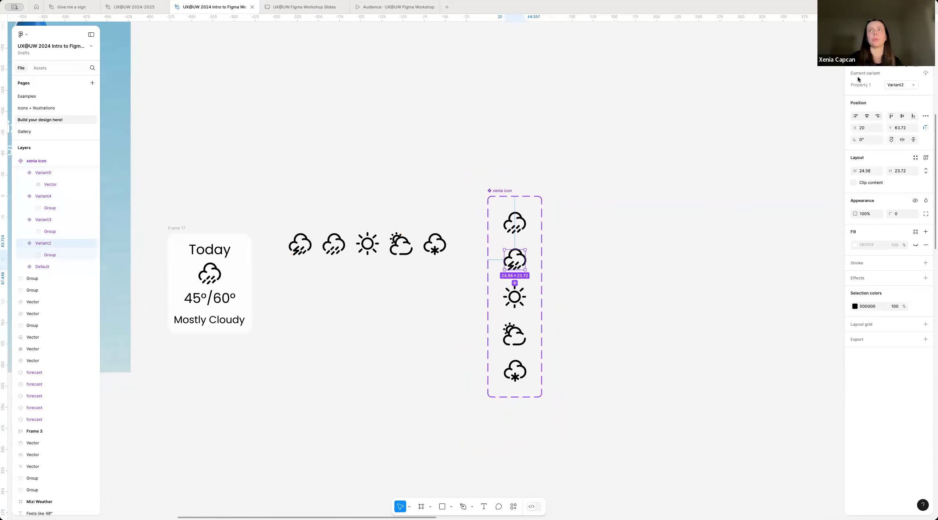
{"action": "left_click", "coordinate": [513, 227]}
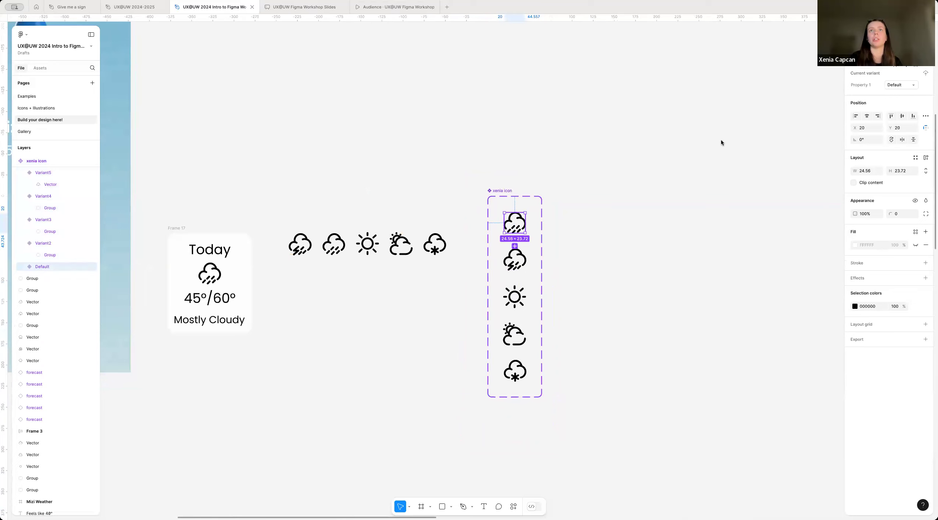
{"action": "left_click", "coordinate": [894, 86]}
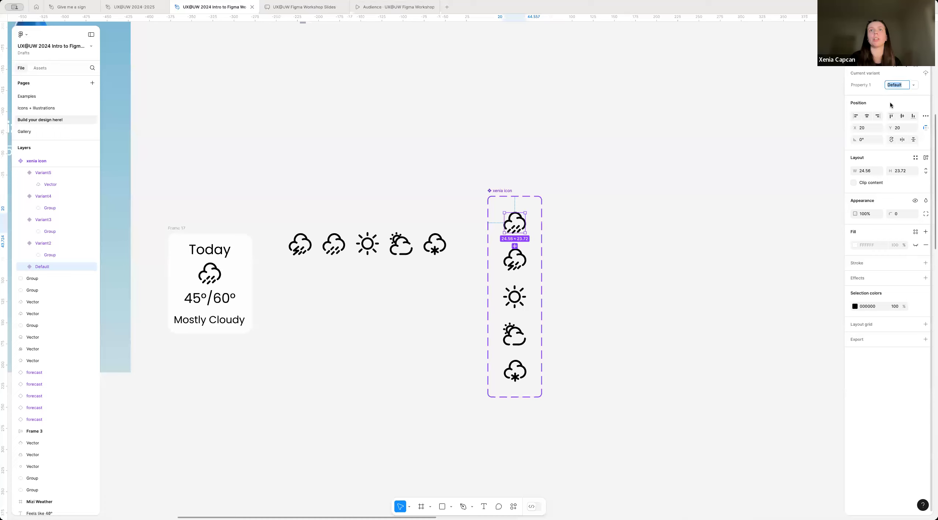
{"action": "type", "text": "rain"}
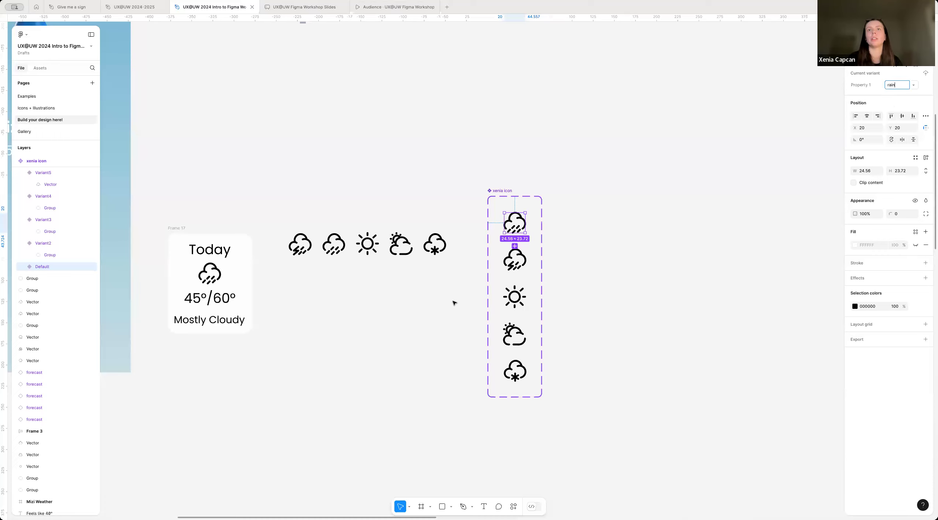
{"action": "key", "text": "Tab"}
{"action": "type", "text": "thunder"}
{"action": "key", "text": "Tab"}
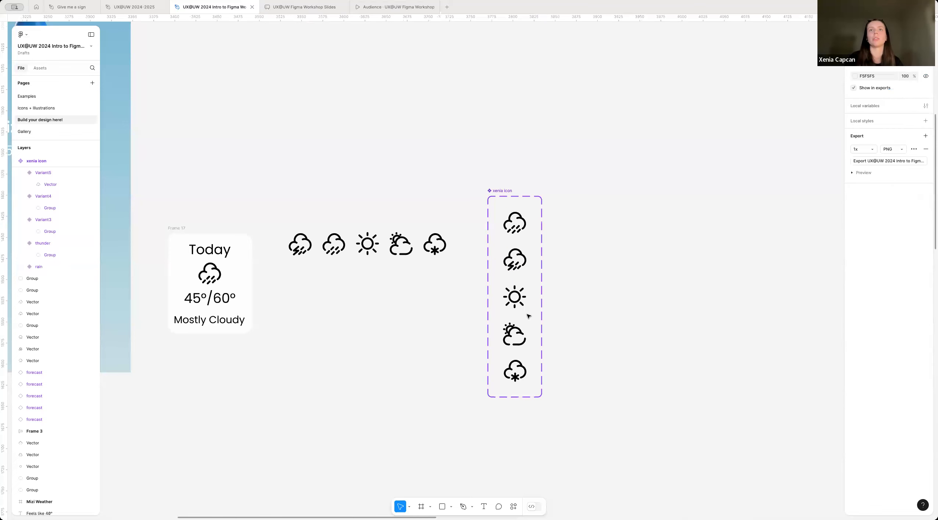
{"action": "type", "text": "sun"}
Step: Set Property 1 of the partly cloudy icon variant to "cloudy" and of the snowflake variant to "snow"
{"action": "left_click", "coordinate": [519, 347]}
{"action": "left_click", "coordinate": [518, 340]}
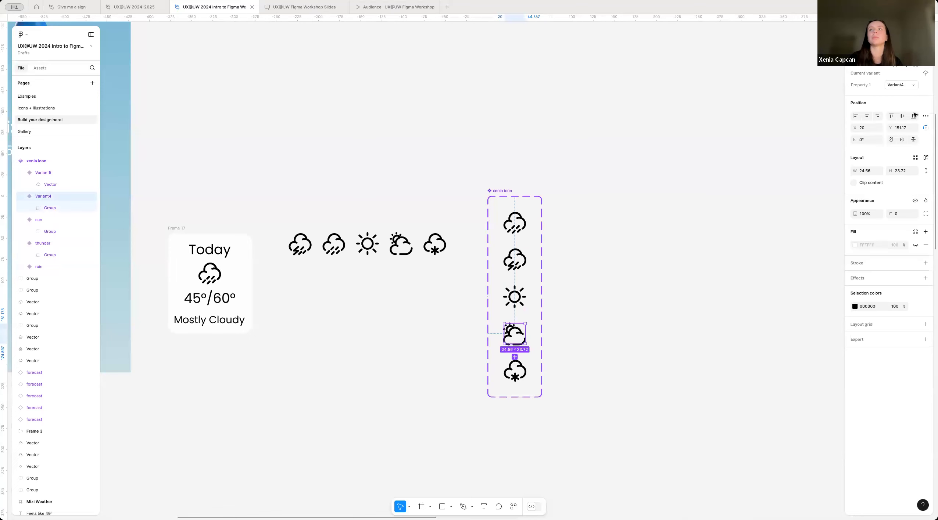
{"action": "left_click", "coordinate": [892, 86]}
{"action": "type", "text": "cloudy"}
{"action": "left_click", "coordinate": [514, 371]}
{"action": "left_click", "coordinate": [898, 84]}
{"action": "type", "text": "snow"}
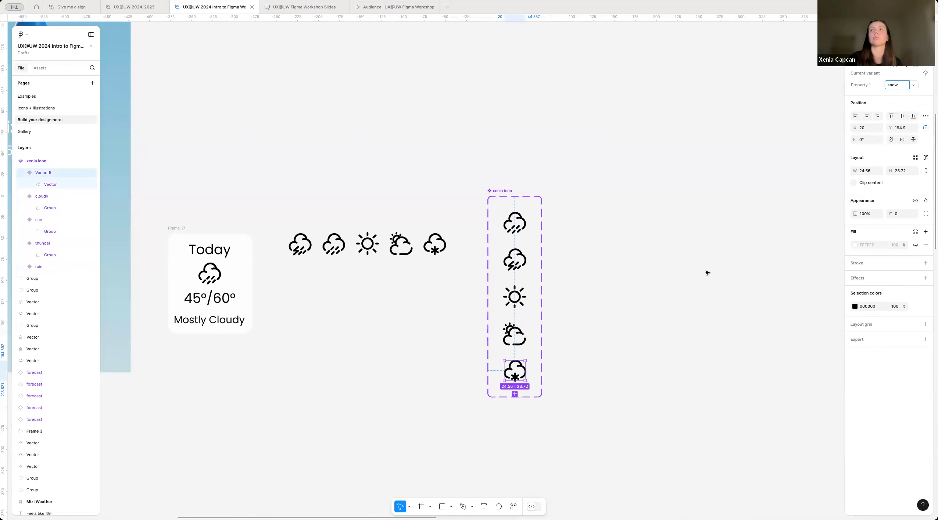
{"action": "left_click", "coordinate": [707, 272]}
Step: Move the icon component set below the row of loose weather icons and delete the five loose icons
{"action": "scroll", "coordinate": [707, 273], "scroll_direction": "down", "scroll_amount": 2}
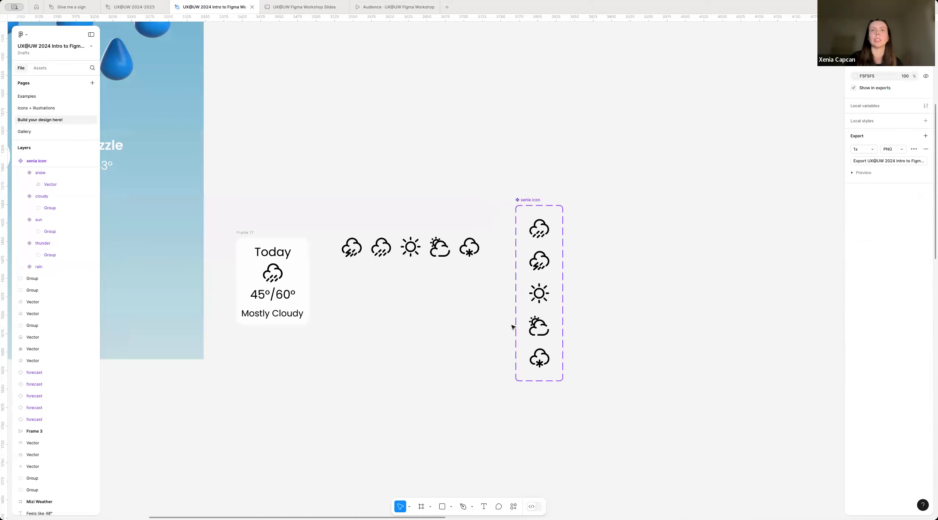
{"action": "scroll", "coordinate": [513, 327], "scroll_direction": "up", "scroll_amount": 3}
{"action": "scroll", "coordinate": [549, 287], "scroll_direction": "down", "scroll_amount": 1}
{"action": "scroll", "coordinate": [548, 287], "scroll_direction": "left", "scroll_amount": 1}
{"action": "left_click_drag", "start_coordinate": [565, 187], "coordinate": [533, 276]}
{"action": "left_click_drag", "start_coordinate": [330, 265], "coordinate": [543, 202]}
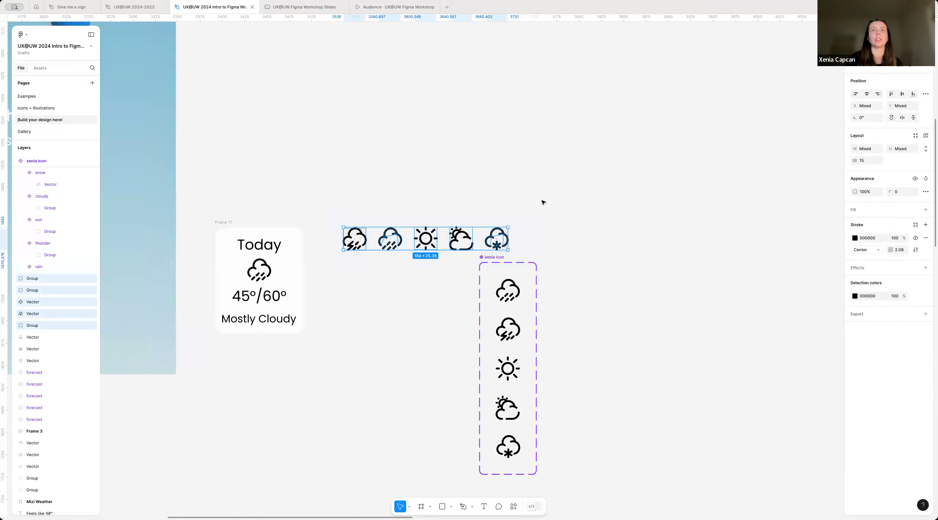
{"action": "key", "text": "Delete"}
Step: Move the icon component set beside the Today card and place the card on the weather screen at X 20, Y 635
{"action": "scroll", "coordinate": [373, 323], "scroll_direction": "down", "scroll_amount": 3}
{"action": "scroll", "coordinate": [373, 322], "scroll_direction": "up", "scroll_amount": 2}
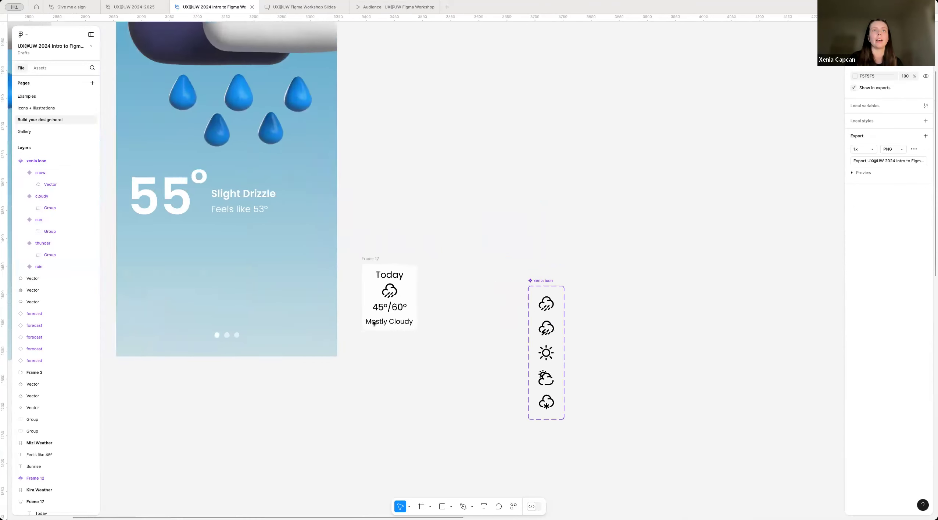
{"action": "scroll", "coordinate": [374, 323], "scroll_direction": "left", "scroll_amount": 3}
{"action": "left_click_drag", "start_coordinate": [648, 313], "coordinate": [546, 259]}
{"action": "left_click", "coordinate": [476, 285]}
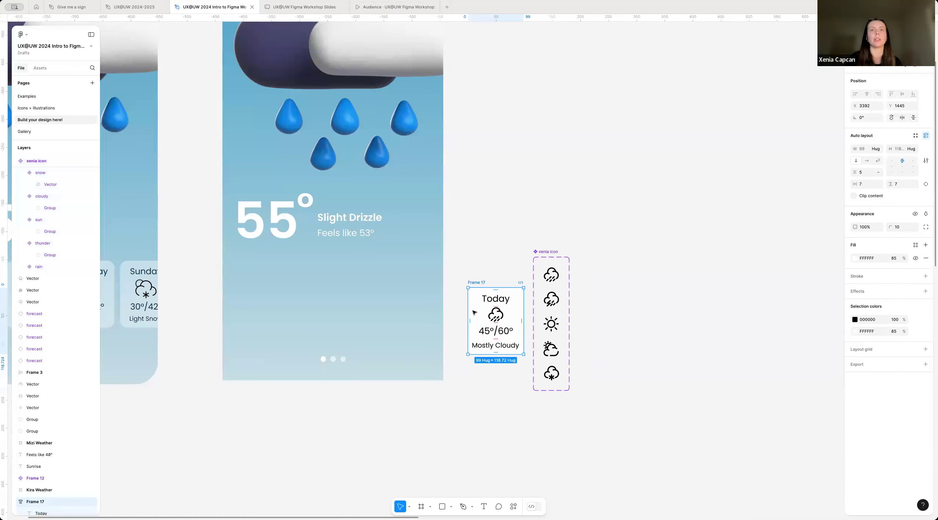
{"action": "left_click_drag", "start_coordinate": [403, 303], "coordinate": [241, 273]}
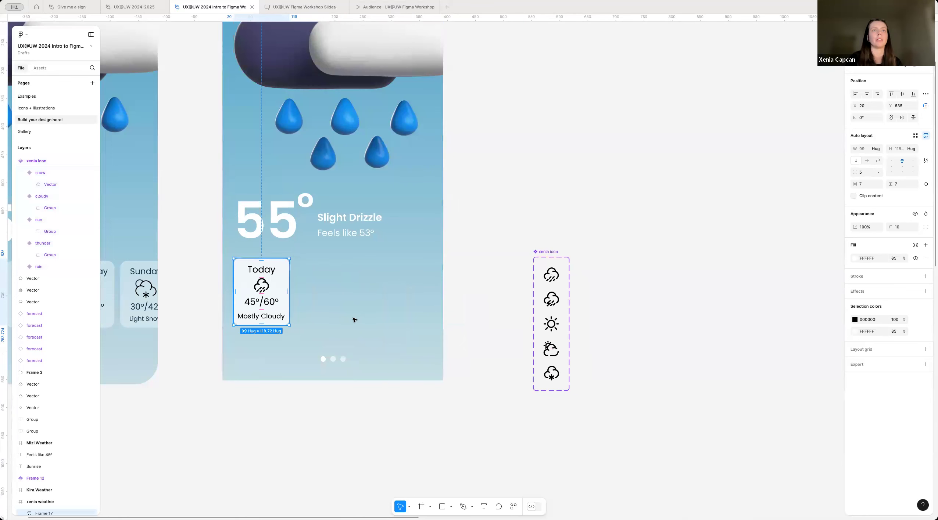
{"action": "left_click", "coordinate": [354, 319]}
{"action": "scroll", "coordinate": [354, 319], "scroll_direction": "left", "scroll_amount": 2}
Step: Duplicate the Today forecast card three times in a row with 9 px gaps and wrap all four in a horizontal auto layout
{"action": "left_click", "coordinate": [311, 296]}
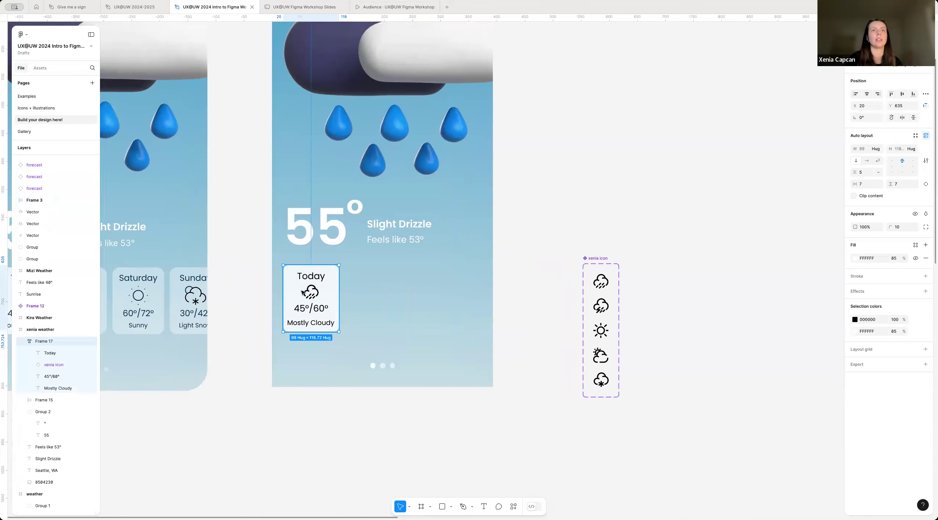
{"action": "left_click_drag", "start_coordinate": [340, 293], "coordinate": [483, 290]}
{"action": "left_click_drag", "start_coordinate": [292, 361], "coordinate": [388, 328]}
{"action": "left_click_drag", "start_coordinate": [486, 285], "coordinate": [499, 279]}
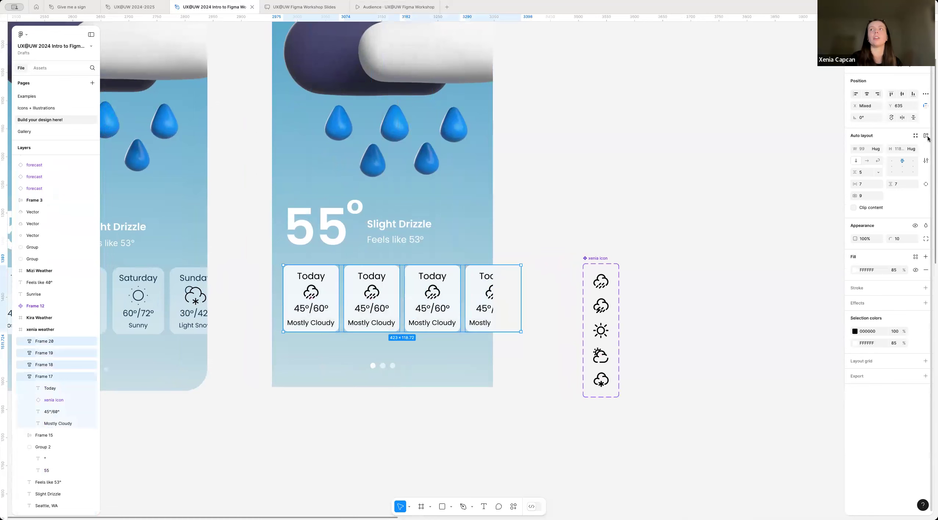
{"action": "left_click", "coordinate": [926, 136]}
{"action": "scroll", "coordinate": [267, 292], "scroll_direction": "up", "scroll_amount": 4}
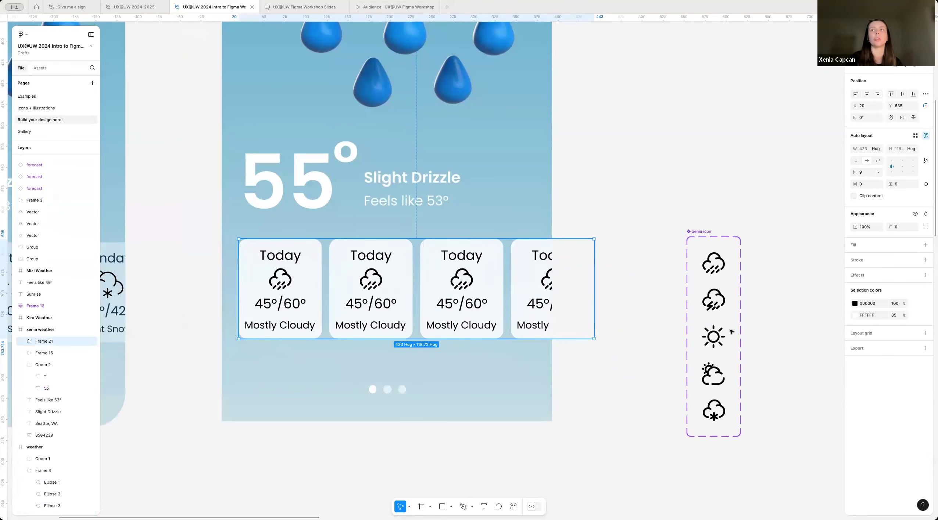
Step: Try a vertical direction for the forecast row's auto layout and restore the horizontal direction
{"action": "mouse_move", "coordinate": [854, 173]}
{"action": "left_mouse_down"}
{"action": "mouse_move", "coordinate": [880, 173]}
{"action": "mouse_move", "coordinate": [868, 172]}
{"action": "left_mouse_up"}
{"action": "left_click", "coordinate": [856, 161]}
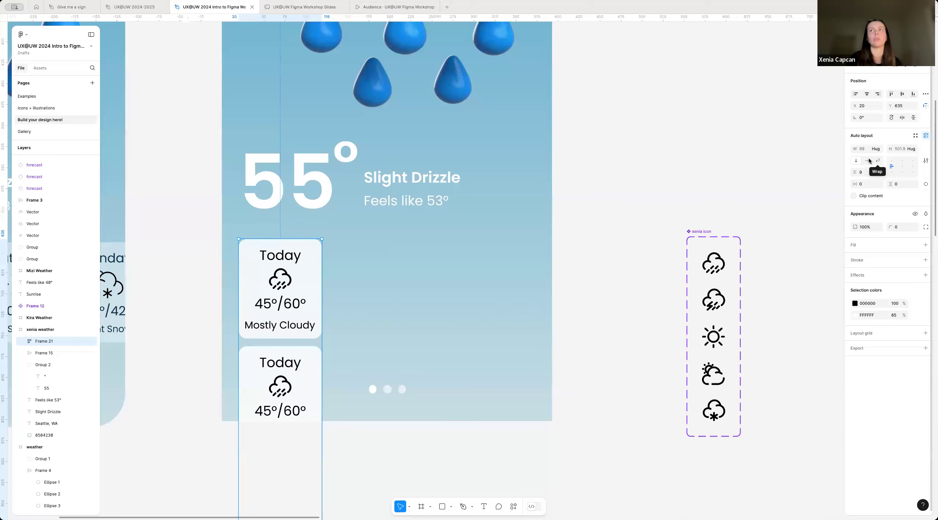
{"action": "left_click", "coordinate": [866, 161]}
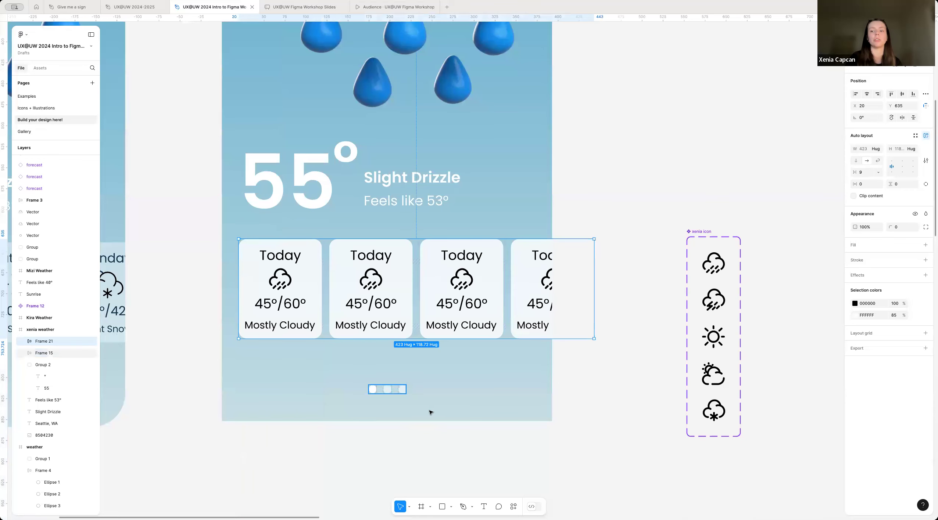
{"action": "left_click", "coordinate": [399, 370]}
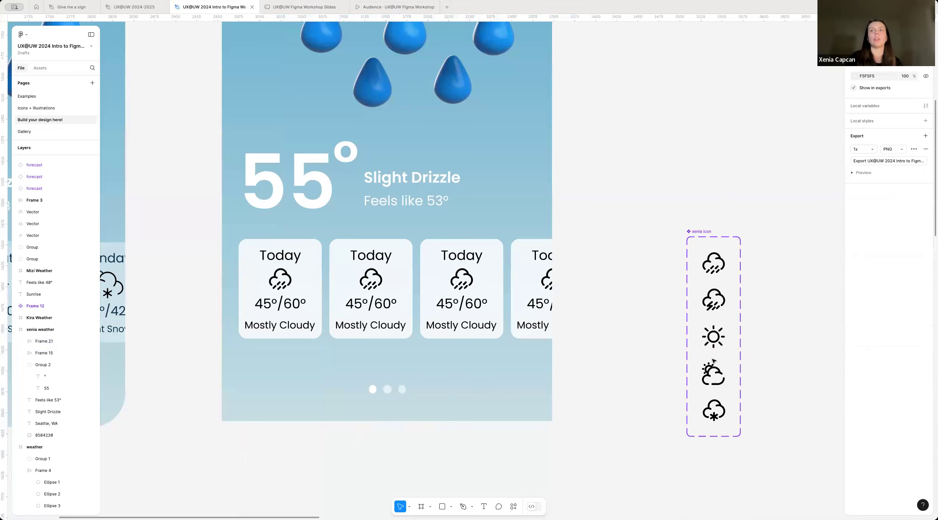
Step: Switch the second forecast card's icon to the "sun" variant and change its day to "Friday"
{"action": "left_click", "coordinate": [369, 286]}
{"action": "double_click", "coordinate": [368, 285]}
{"action": "double_click", "coordinate": [367, 283]}
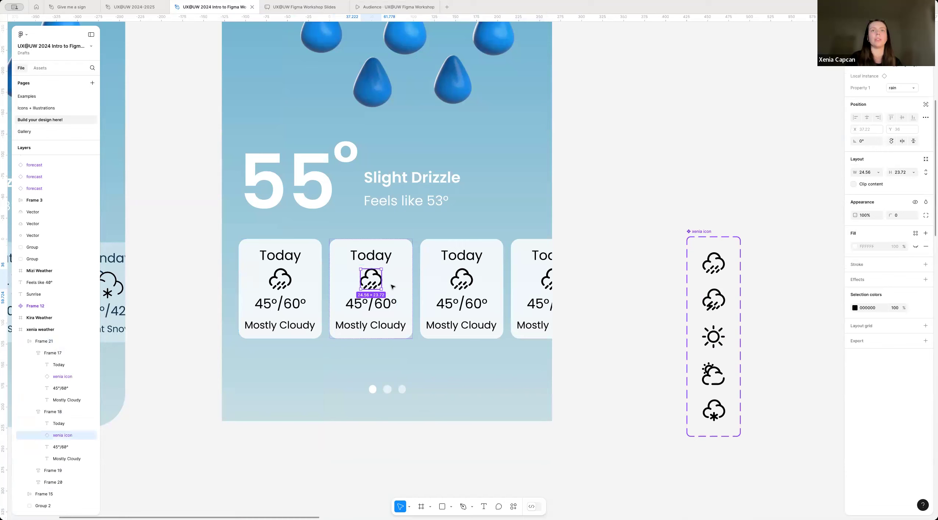
{"action": "left_click", "coordinate": [897, 88]}
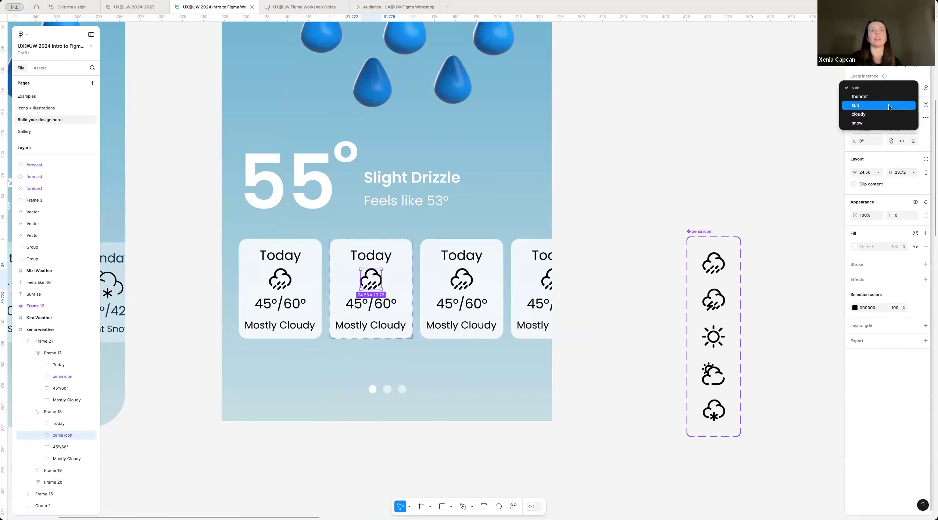
{"action": "left_click", "coordinate": [886, 106]}
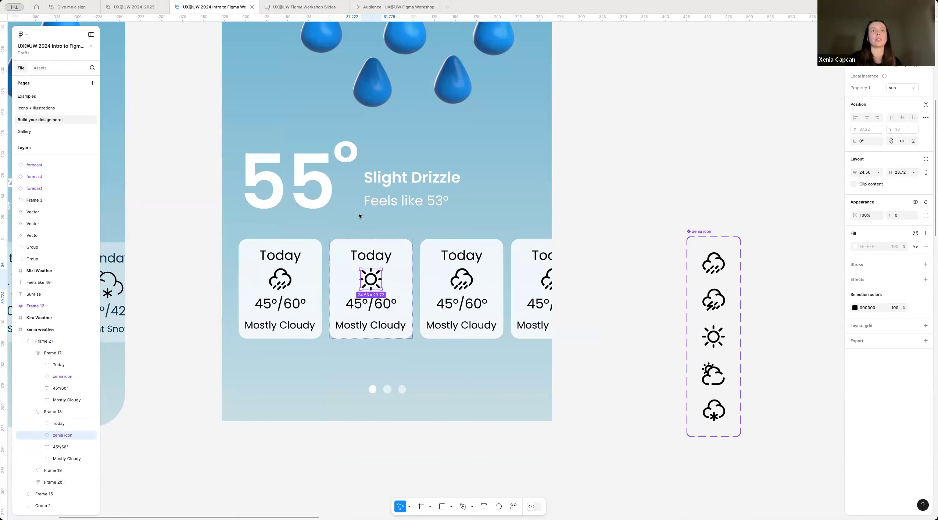
{"action": "double_click", "coordinate": [370, 255]}
{"action": "type", "text": "Friday"}
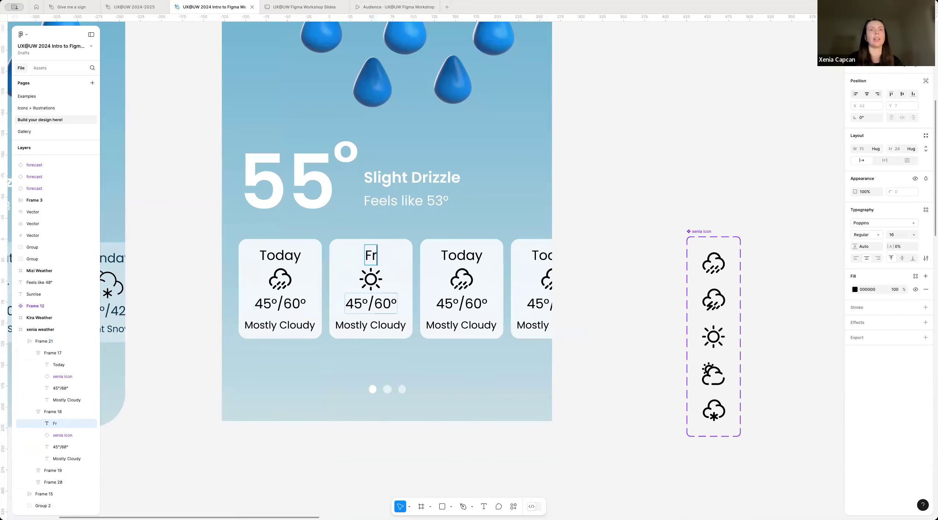
{"action": "key", "text": "Escape"}
{"action": "left_click", "coordinate": [379, 284]}
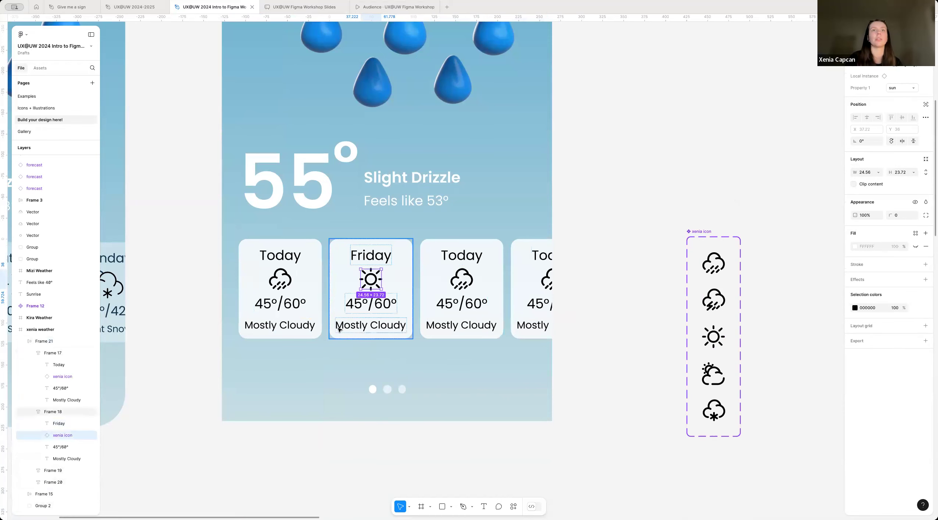
Step: Change the third forecast card's day to "Saturday" and switch its icon to the "snow" variant
{"action": "scroll", "coordinate": [340, 330], "scroll_direction": "up", "scroll_amount": 2}
{"action": "double_click", "coordinate": [488, 250]}
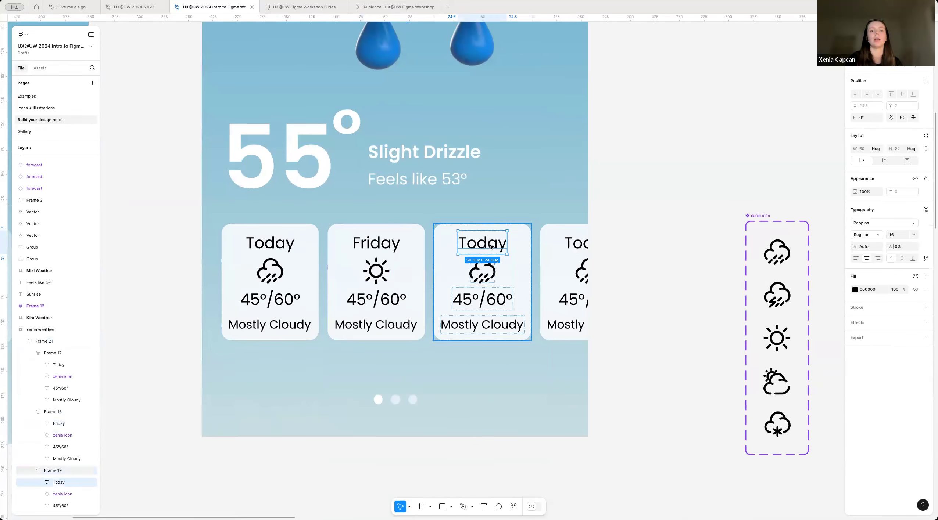
{"action": "double_click", "coordinate": [490, 251]}
{"action": "type", "text": "S"}
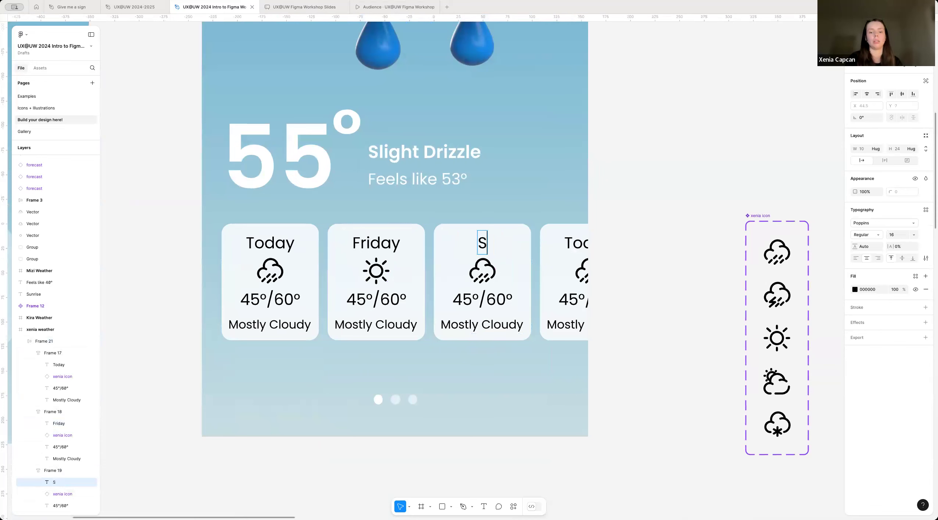
{"action": "type", "text": "aturday"}
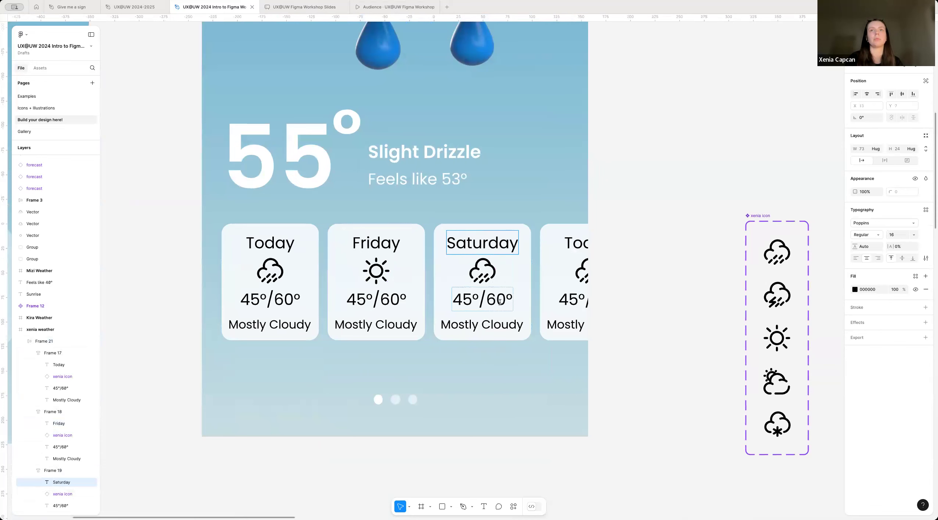
{"action": "key", "text": "Escape"}
{"action": "left_click", "coordinate": [489, 277]}
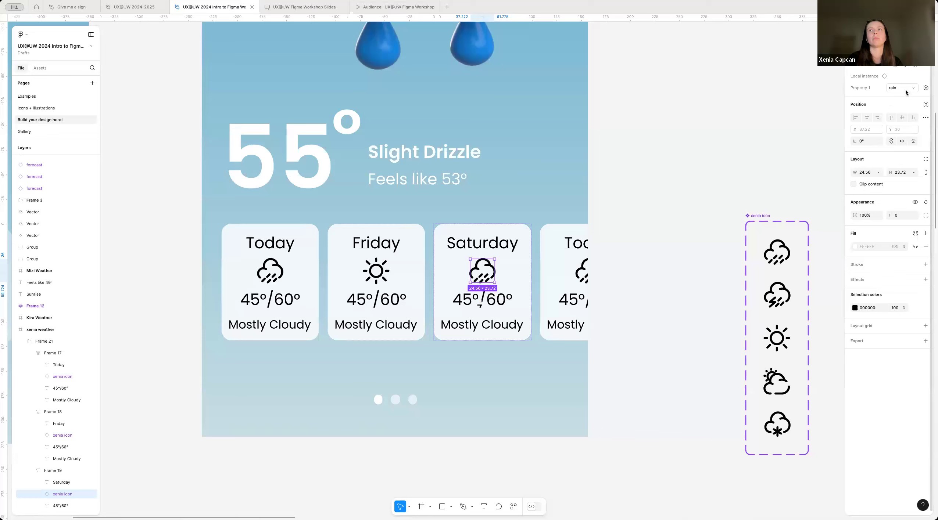
{"action": "left_click", "coordinate": [881, 87]}
{"action": "left_click", "coordinate": [880, 125]}
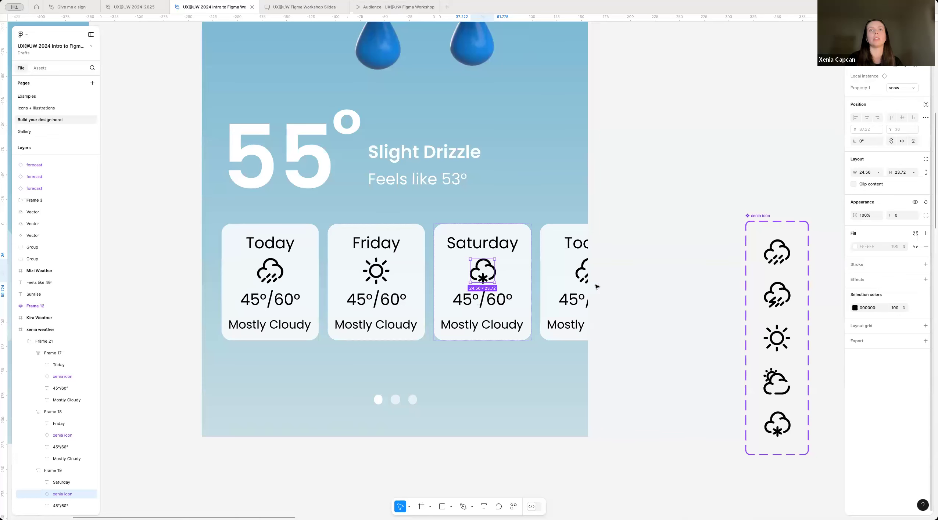
Step: Change the fourth forecast card's day to "Sunday" and switch its icon to the "thunder" variant
{"action": "double_click", "coordinate": [580, 247]}
{"action": "double_click", "coordinate": [579, 247]}
{"action": "type", "text": "S"}
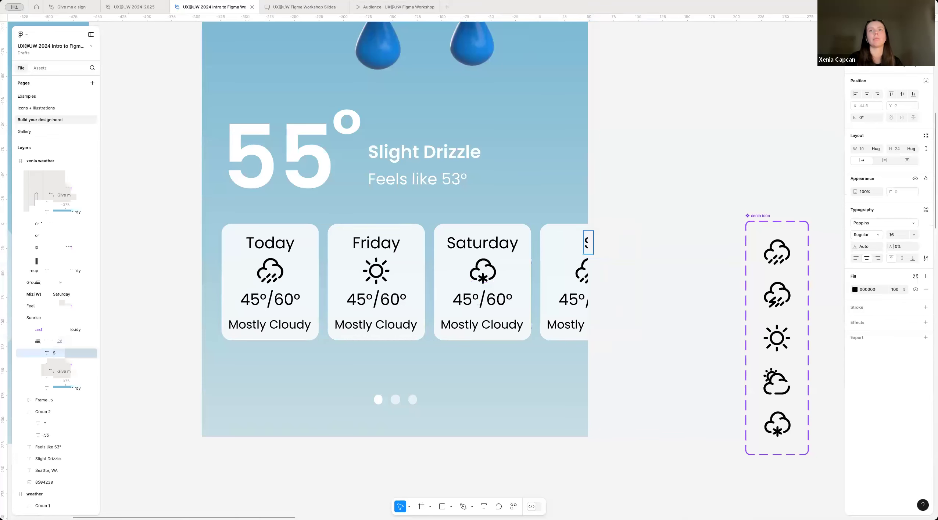
{"action": "type", "text": "unday"}
{"action": "left_click", "coordinate": [582, 271]}
{"action": "left_click", "coordinate": [881, 87]}
{"action": "left_click", "coordinate": [881, 97]}
Step: Set the white fill opacity of the Friday, Saturday and Sunday forecast cards to 50%
{"action": "scroll", "coordinate": [515, 294], "scroll_direction": "down", "scroll_amount": 5}
{"action": "left_click_drag", "start_coordinate": [444, 321], "coordinate": [445, 325]}
{"action": "left_click", "coordinate": [391, 363]}
{"action": "scroll", "coordinate": [437, 357], "scroll_direction": "left", "scroll_amount": 2}
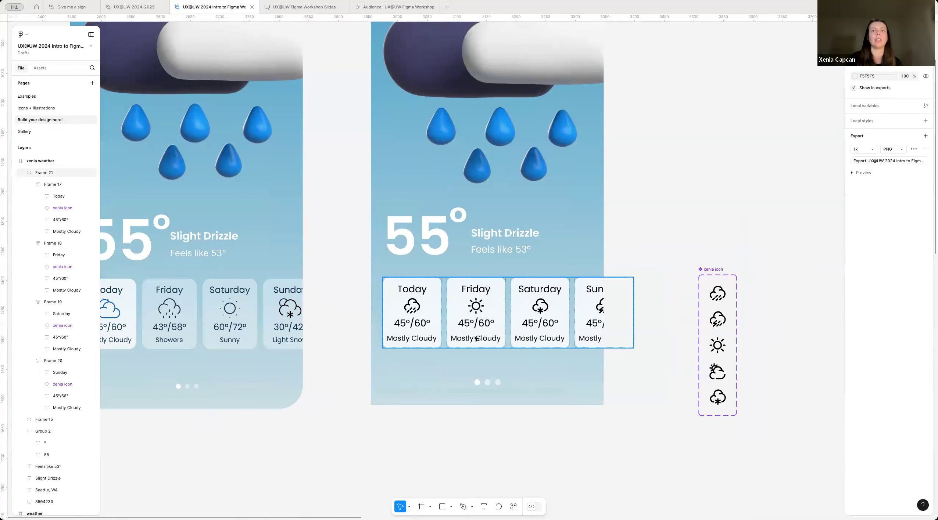
{"action": "double_click", "coordinate": [497, 330]}
{"action": "left_click", "coordinate": [540, 330], "text": "shift"}
{"action": "left_click", "coordinate": [590, 331], "text": "shift"}
{"action": "scroll", "coordinate": [497, 331], "scroll_direction": "up", "scroll_amount": 3}
Step: Try "Sunny" as the Friday card's condition text and undo the change
{"action": "double_click", "coordinate": [485, 337]}
{"action": "type", "text": "Sunny"}
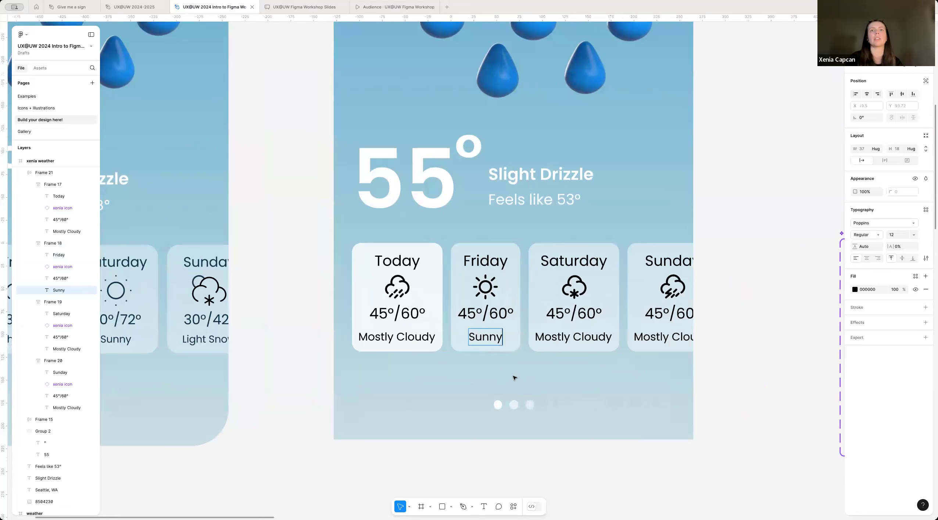
{"action": "key", "text": "Escape"}
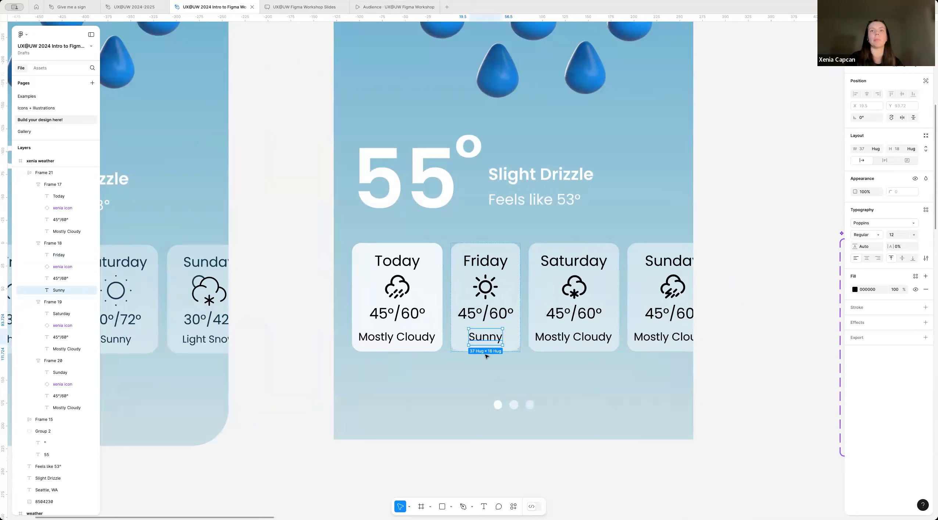
{"action": "key", "text": "super+z"}
{"action": "key", "text": "super+z"}
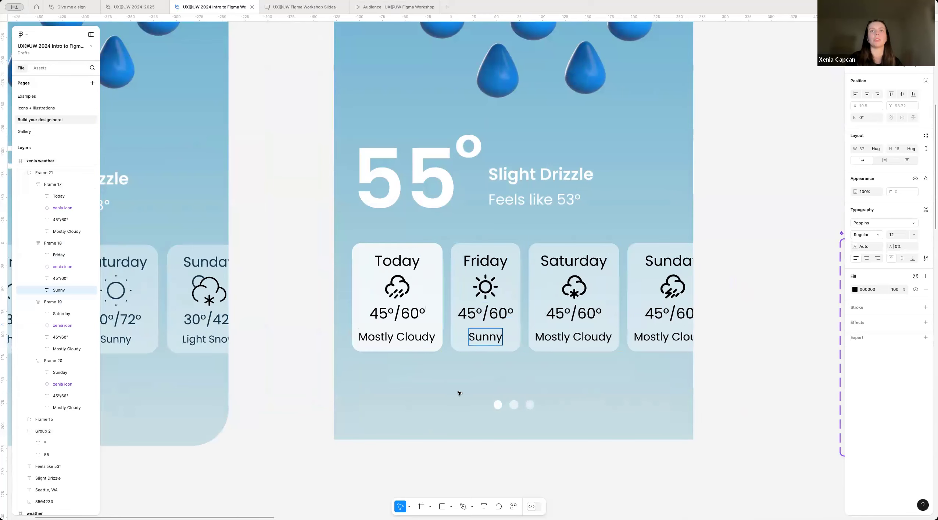
{"action": "scroll", "coordinate": [545, 385], "scroll_direction": "down", "scroll_amount": 10}
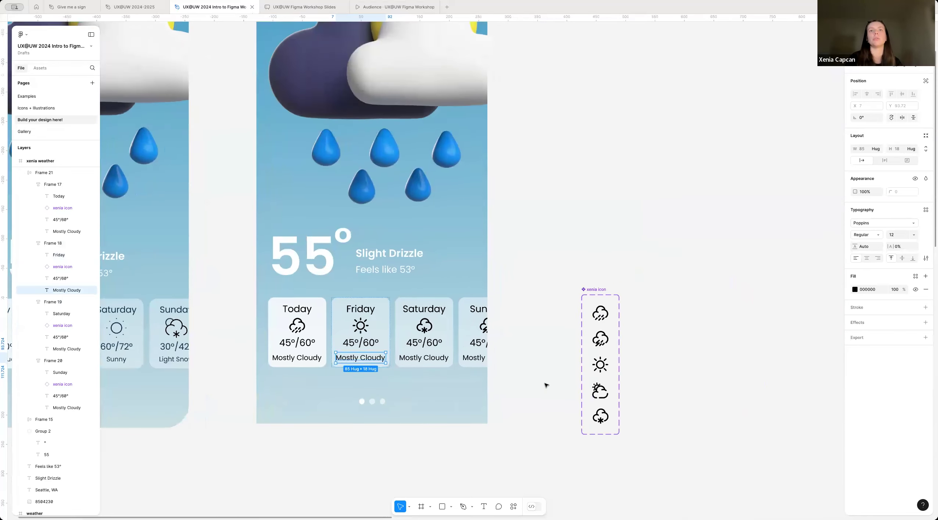
Step: Set the horizontal resizing of the Friday, Saturday and Sunday forecast cards to a fixed width of 99
{"action": "scroll", "coordinate": [443, 324], "scroll_direction": "up", "scroll_amount": 5}
{"action": "left_click", "coordinate": [505, 312]}
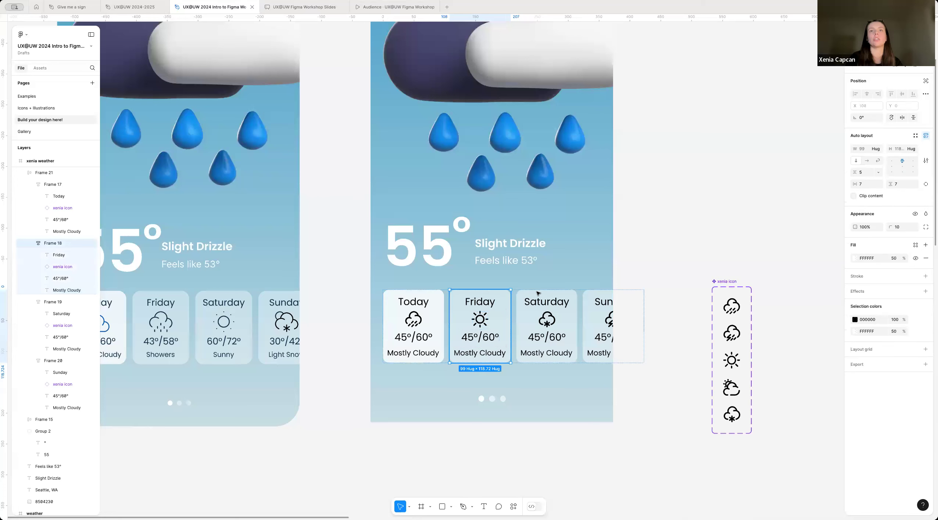
{"action": "left_click", "coordinate": [877, 149]}
{"action": "left_click", "coordinate": [892, 142]}
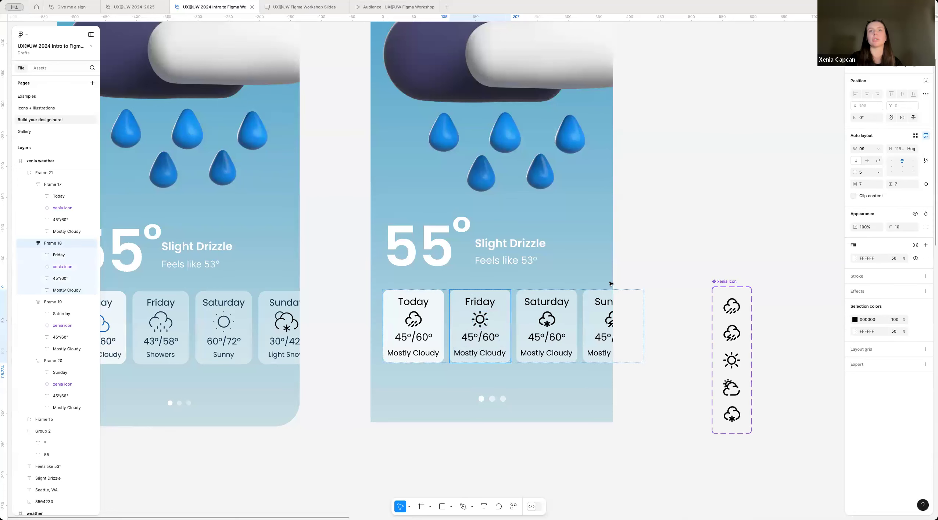
{"action": "left_click", "coordinate": [559, 329]}
{"action": "left_click", "coordinate": [878, 149]}
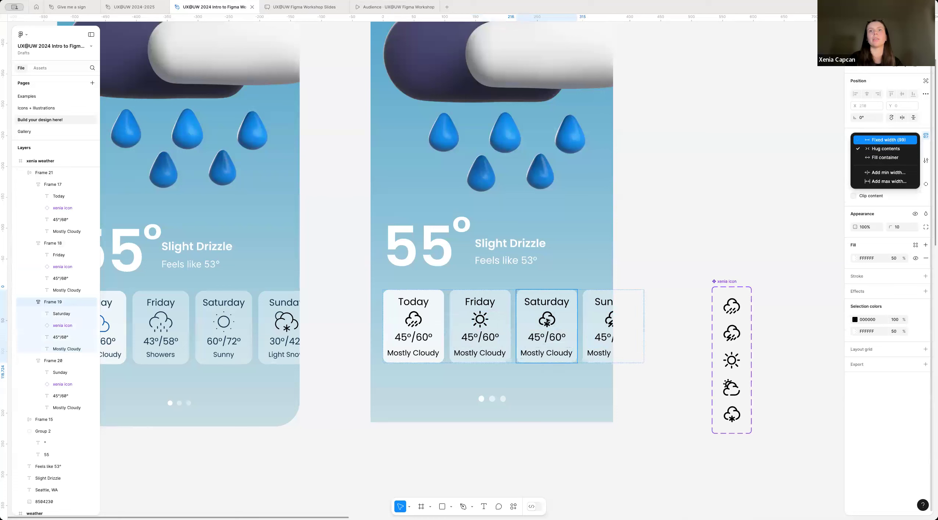
{"action": "left_click", "coordinate": [597, 323]}
{"action": "left_click", "coordinate": [878, 149]}
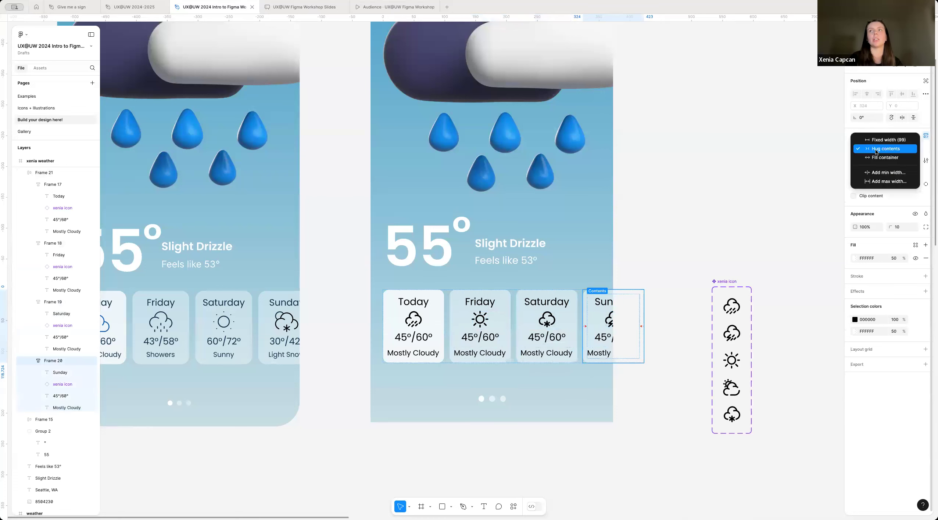
{"action": "left_click", "coordinate": [877, 149]}
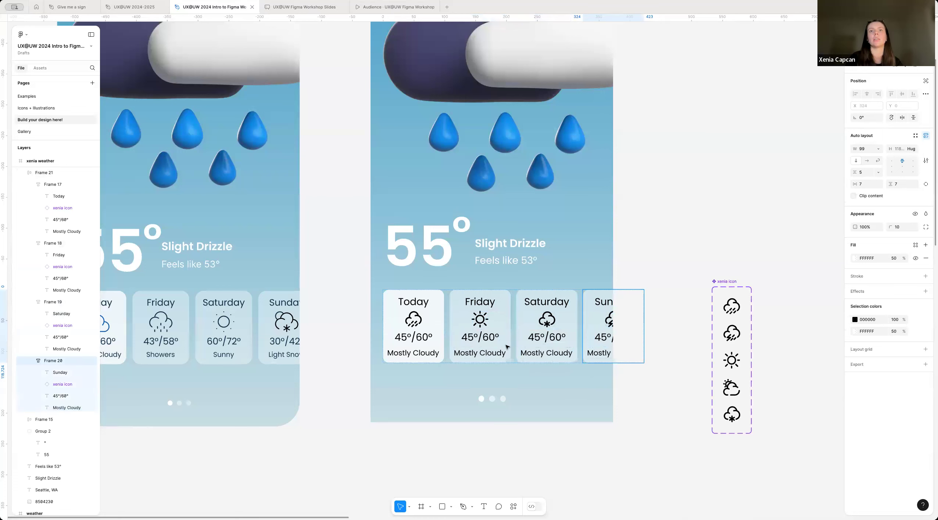
Step: Replace the Friday card's condition text with "Sunny"
{"action": "double_click", "coordinate": [488, 356]}
{"action": "double_click", "coordinate": [488, 355]}
{"action": "type", "text": "Sunny"}
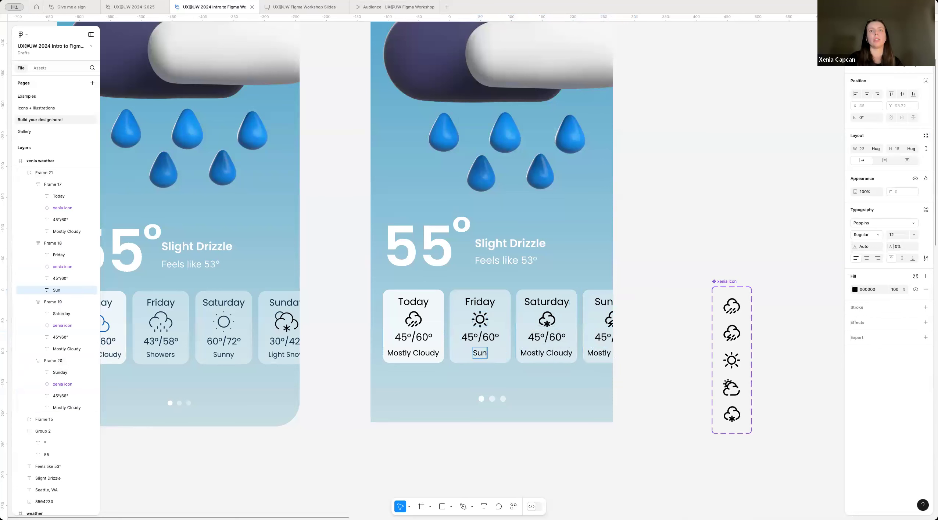
Step: Replace the Saturday card's condition text with "Snowy" and the Sunday card's with "Thunderstorm"
{"action": "double_click", "coordinate": [549, 353]}
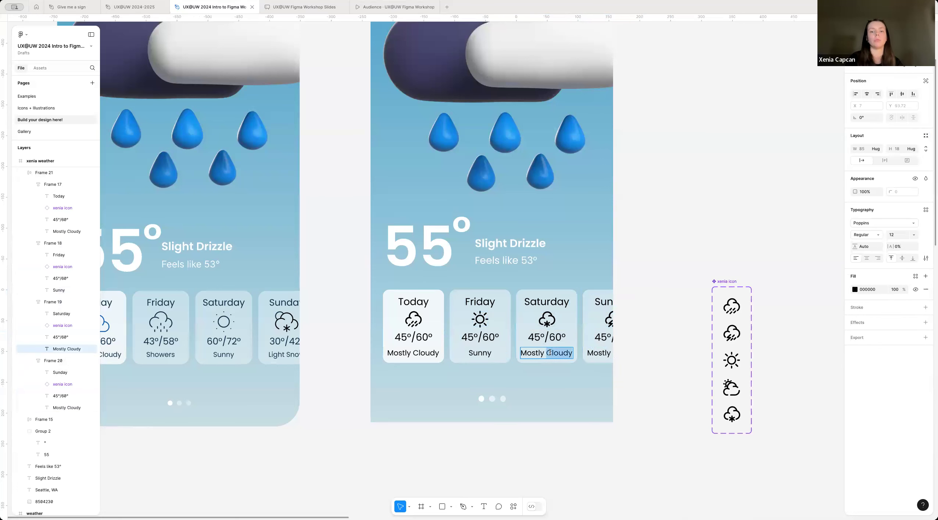
{"action": "type", "text": "Sn"}
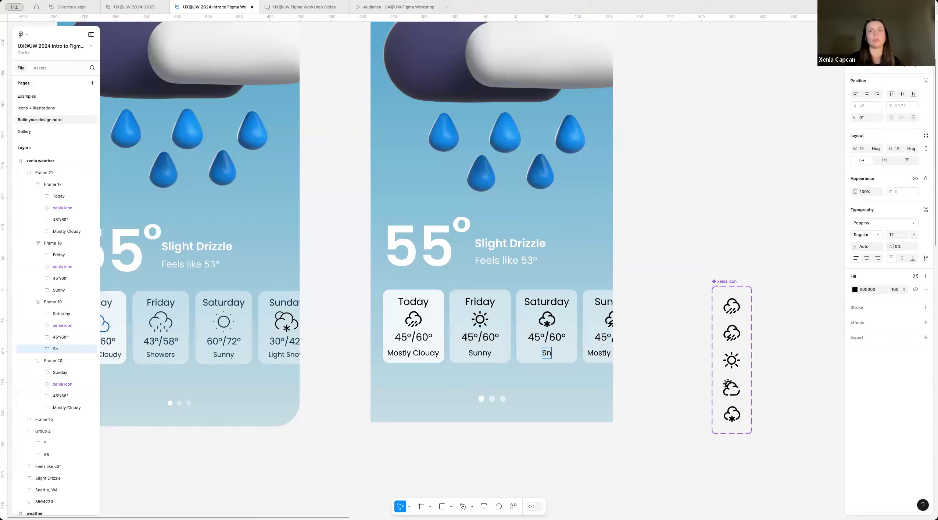
{"action": "type", "text": "owy"}
{"action": "double_click", "coordinate": [587, 354]}
{"action": "key", "text": "BackSpace"}
{"action": "type", "text": "Thund"}
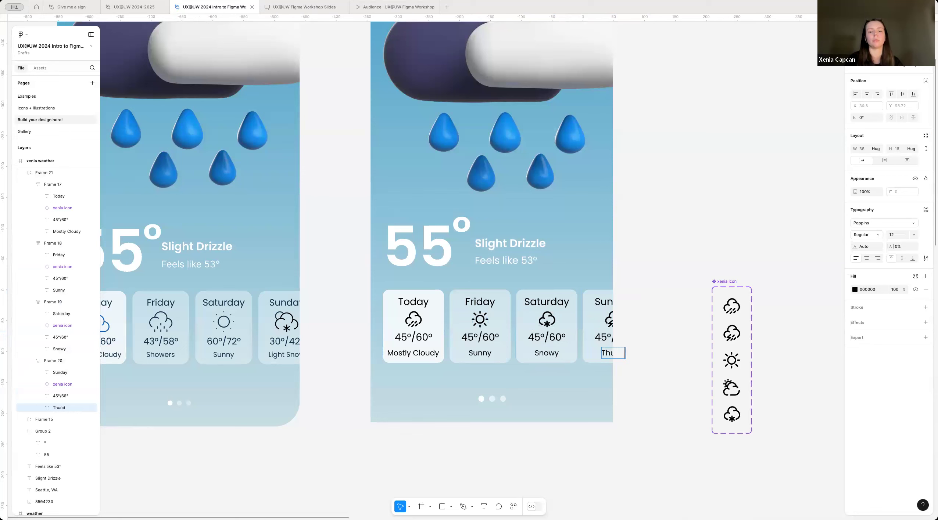
{"action": "type", "text": "erstorm"}
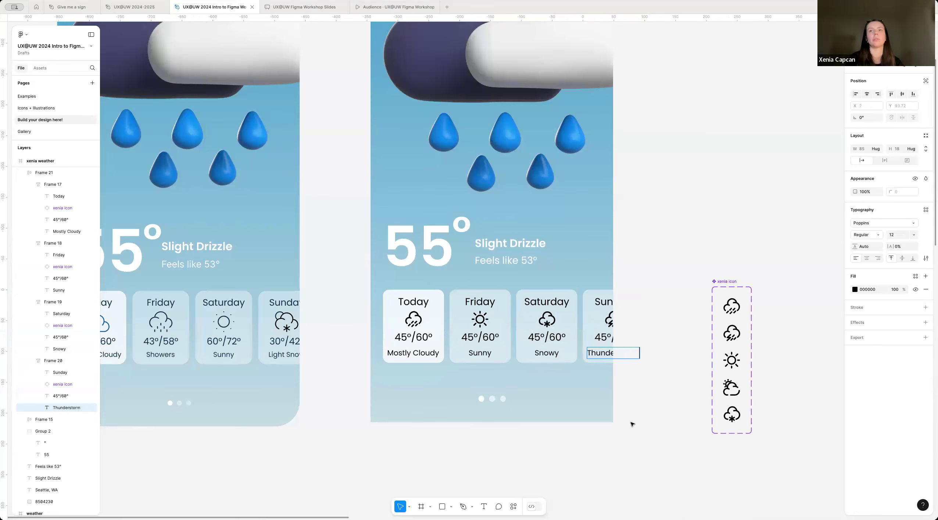
{"action": "left_click", "coordinate": [581, 383]}
Step: Move the weather icon component set up beside the new Seattle screen, aligned with its top edge at Y 758
{"action": "scroll", "coordinate": [581, 383], "scroll_direction": "down", "scroll_amount": 5}
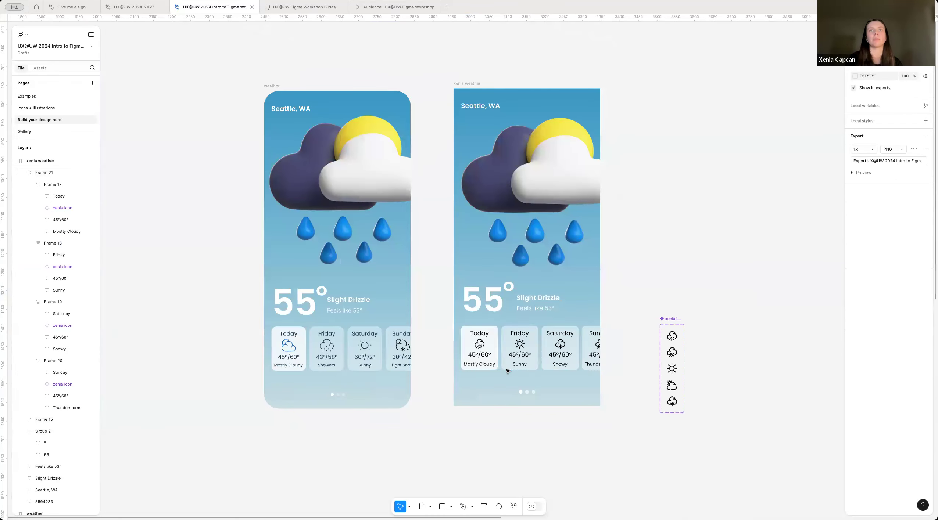
{"action": "scroll", "coordinate": [507, 371], "scroll_direction": "down", "scroll_amount": 2}
{"action": "left_click_drag", "start_coordinate": [643, 327], "coordinate": [632, 128]}
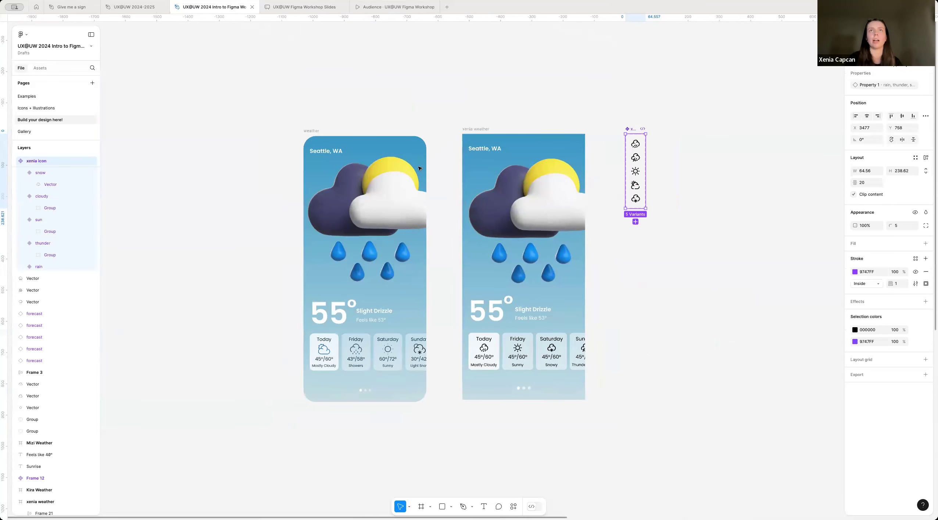
Step: Set the corner radius of the new Seattle weather frame to 40
{"action": "left_click", "coordinate": [471, 130]}
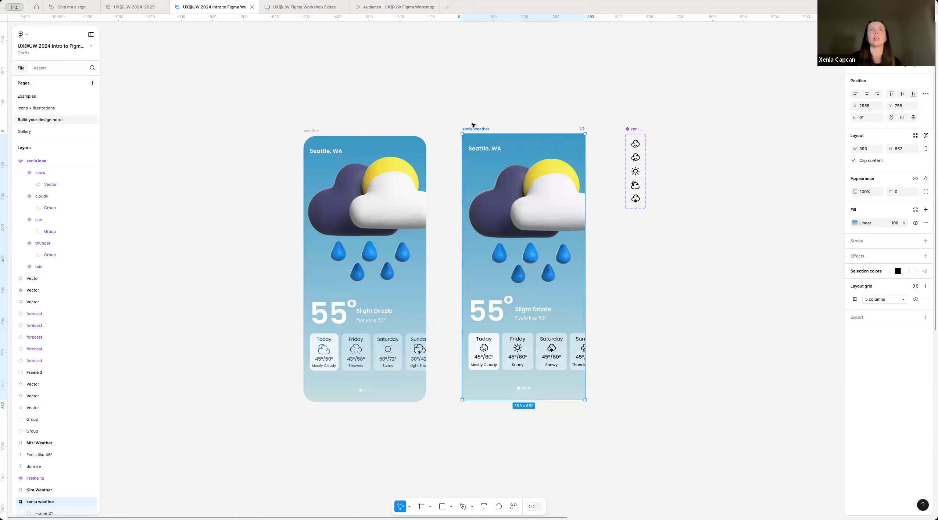
{"action": "left_click", "coordinate": [900, 193]}
{"action": "type", "text": "40"}
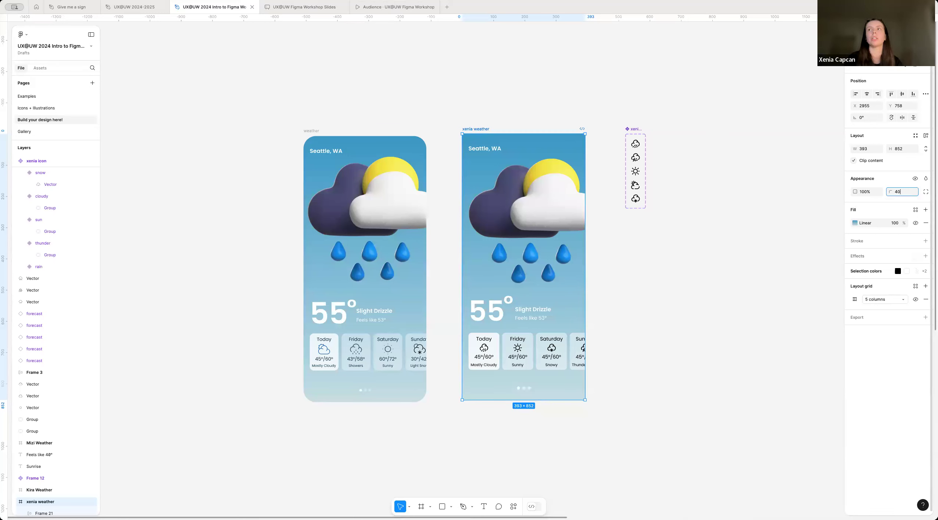
{"action": "key", "text": "Return"}
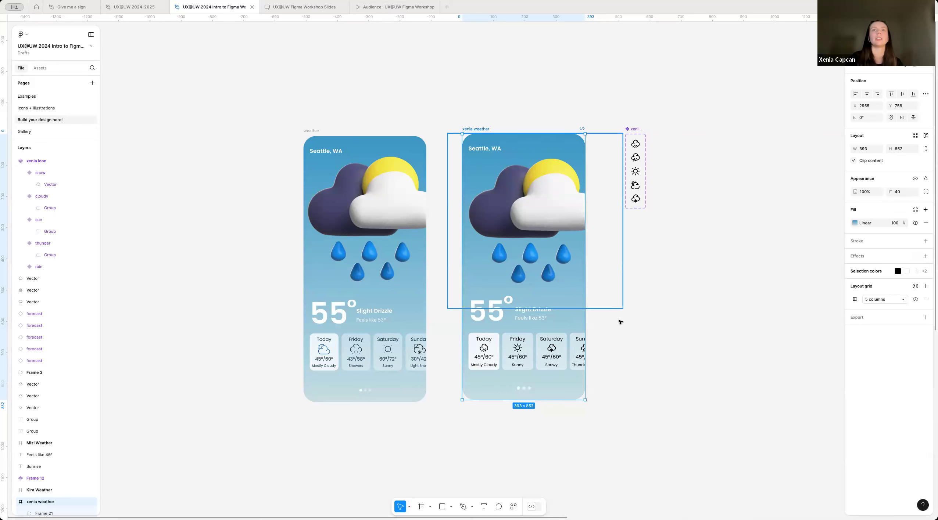
{"action": "left_click", "coordinate": [607, 329]}
Step: Shift the weather icon component set closer to the new Seattle screen, to about X 3440
{"action": "scroll", "coordinate": [615, 322], "scroll_direction": "down", "scroll_amount": 10}
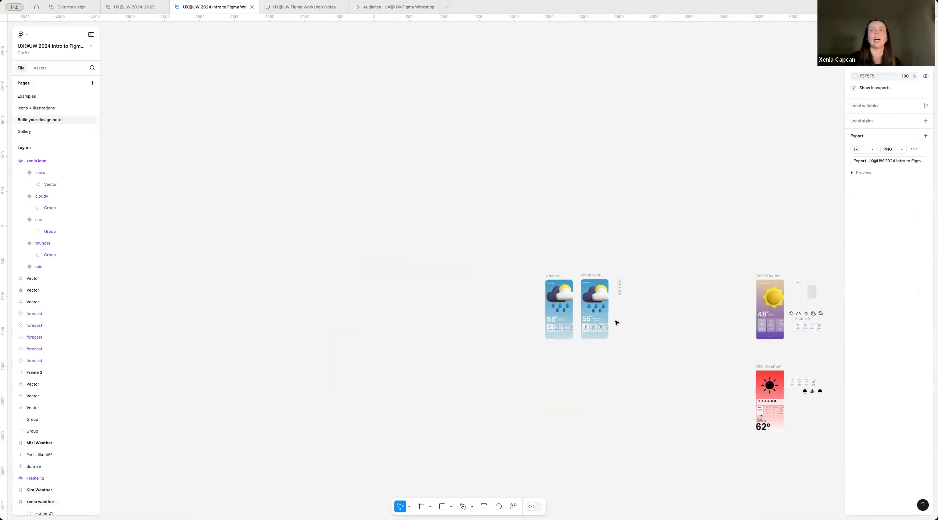
{"action": "scroll", "coordinate": [579, 312], "scroll_direction": "up", "scroll_amount": 10}
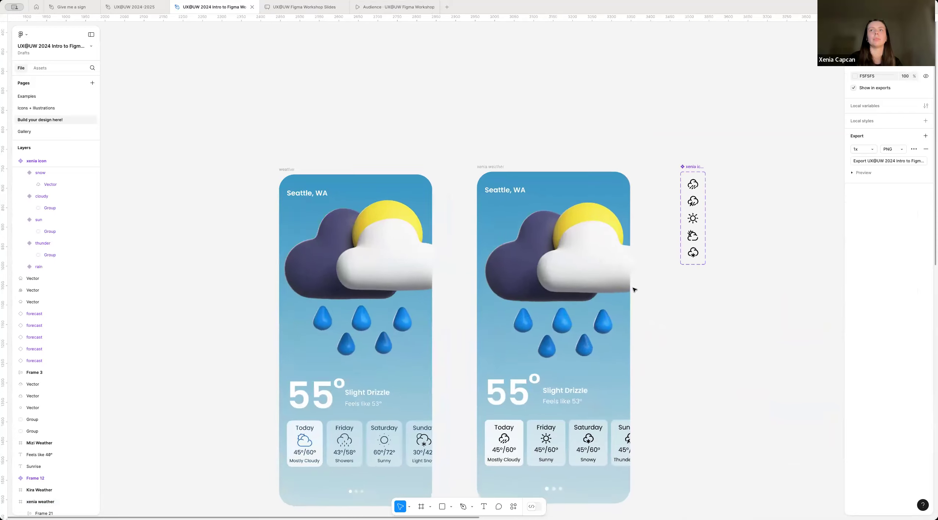
{"action": "left_click_drag", "start_coordinate": [658, 166], "coordinate": [640, 169]}
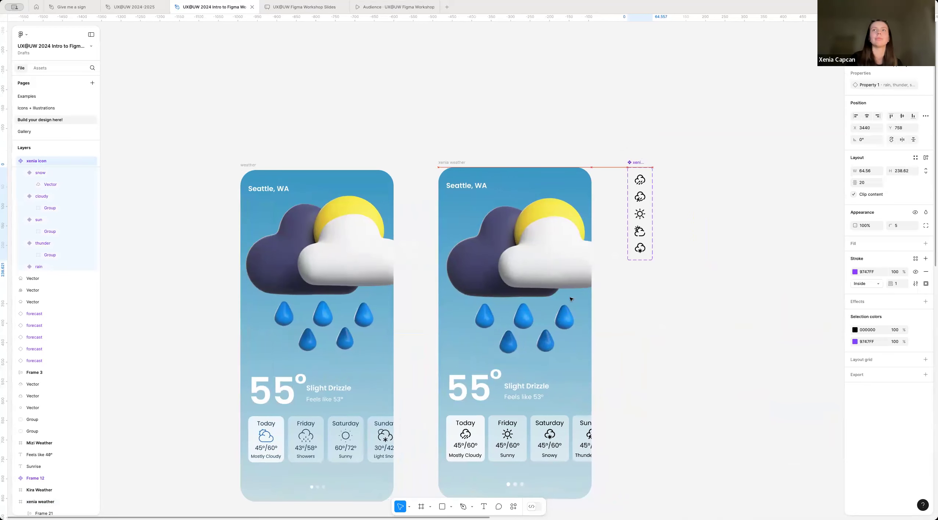
{"action": "left_click", "coordinate": [620, 324]}
Step: Examine the purple Las Vegas and red sunset weather screens by the other participants, including their forecast cards and components
{"action": "scroll", "coordinate": [480, 302], "scroll_direction": "down", "scroll_amount": 10}
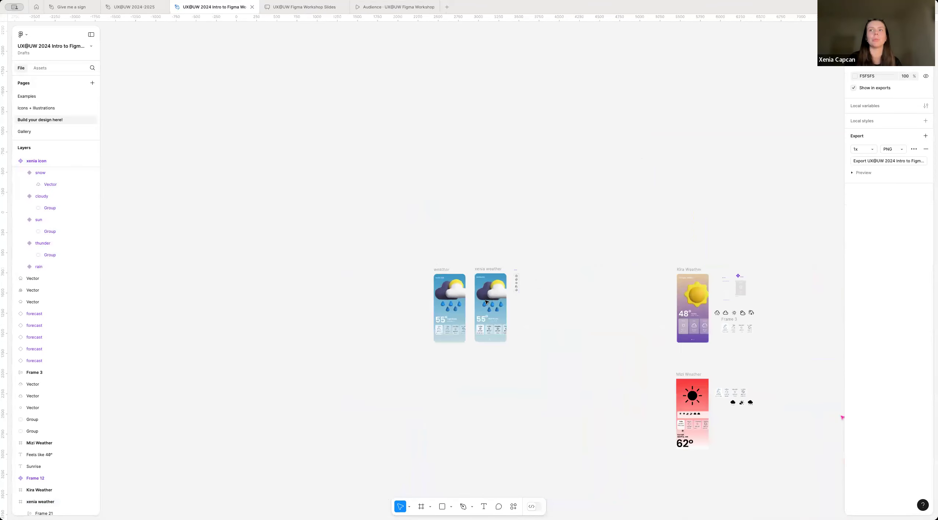
{"action": "scroll", "coordinate": [463, 333], "scroll_direction": "right", "scroll_amount": 1}
{"action": "scroll", "coordinate": [444, 323], "scroll_direction": "up", "scroll_amount": 1}
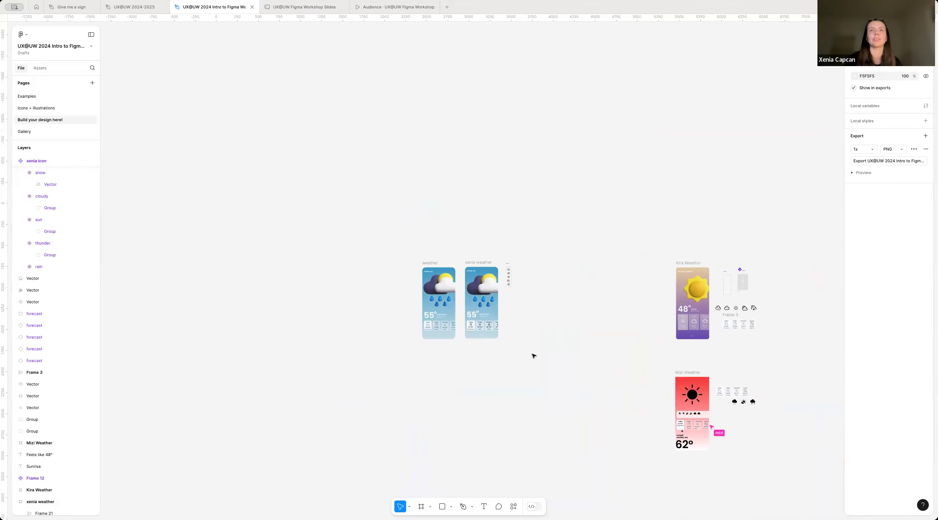
{"action": "scroll", "coordinate": [534, 356], "scroll_direction": "right", "scroll_amount": 5}
{"action": "scroll", "coordinate": [521, 381], "scroll_direction": "right", "scroll_amount": 3}
{"action": "scroll", "coordinate": [595, 414], "scroll_direction": "up", "scroll_amount": 5}
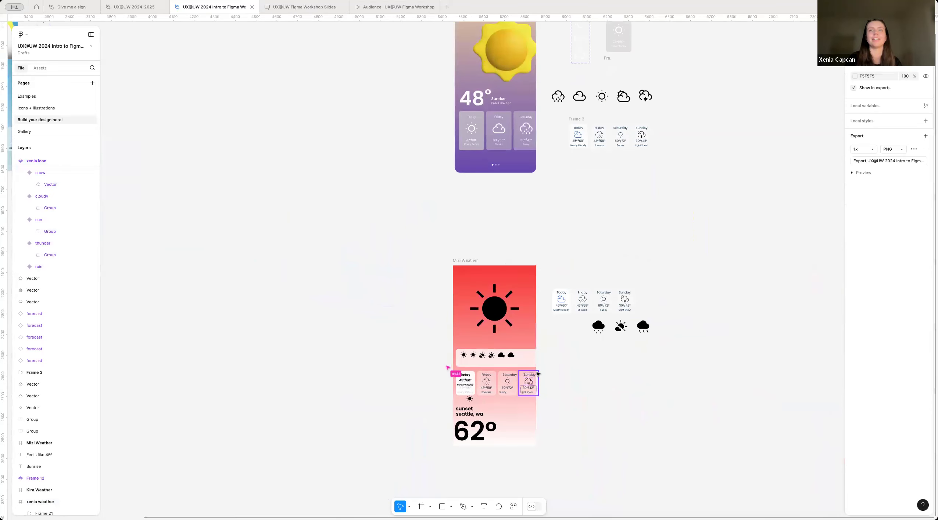
{"action": "scroll", "coordinate": [537, 374], "scroll_direction": "up", "scroll_amount": 3}
{"action": "scroll", "coordinate": [579, 199], "scroll_direction": "up", "scroll_amount": 2}
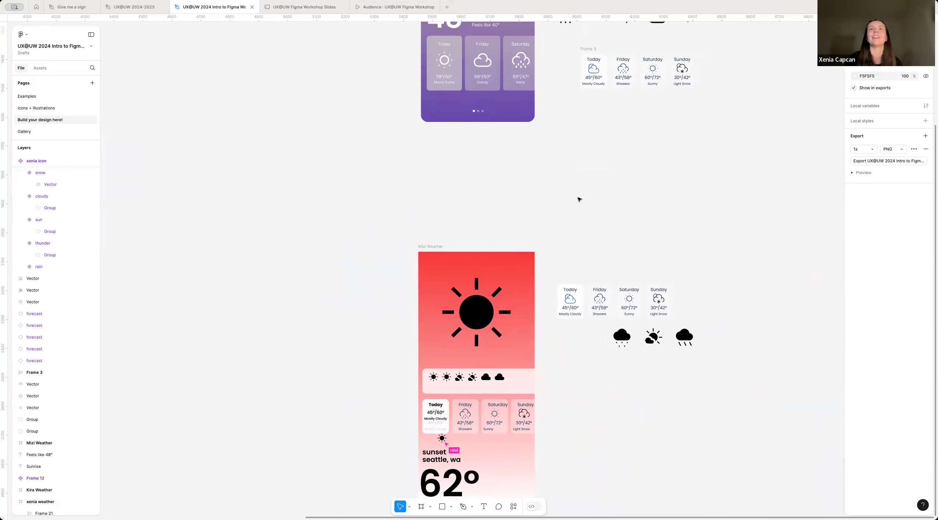
{"action": "scroll", "coordinate": [579, 200], "scroll_direction": "up", "scroll_amount": 5}
{"action": "scroll", "coordinate": [543, 251], "scroll_direction": "up", "scroll_amount": 3}
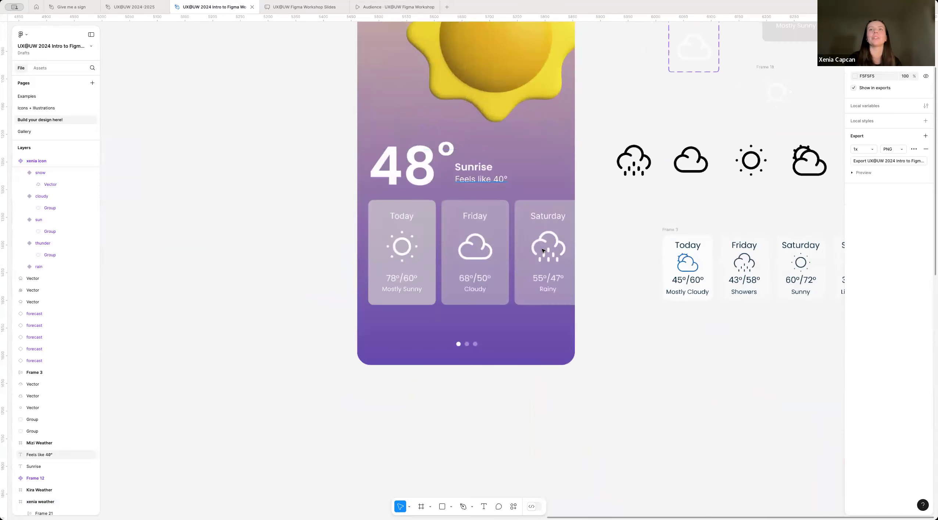
{"action": "scroll", "coordinate": [543, 250], "scroll_direction": "up", "scroll_amount": 3}
{"action": "scroll", "coordinate": [543, 251], "scroll_direction": "right", "scroll_amount": 2}
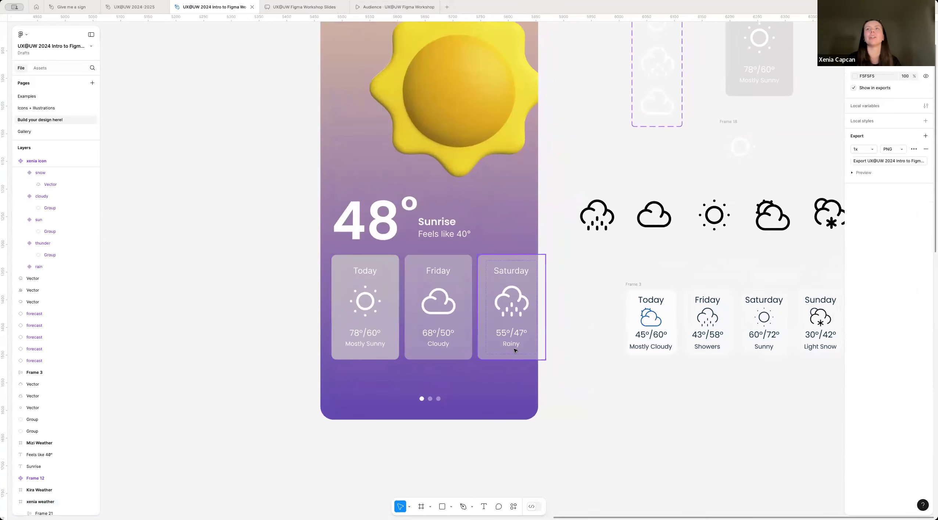
{"action": "scroll", "coordinate": [515, 351], "scroll_direction": "down", "scroll_amount": 2}
{"action": "scroll", "coordinate": [556, 346], "scroll_direction": "right", "scroll_amount": 3}
{"action": "scroll", "coordinate": [556, 347], "scroll_direction": "up", "scroll_amount": 1}
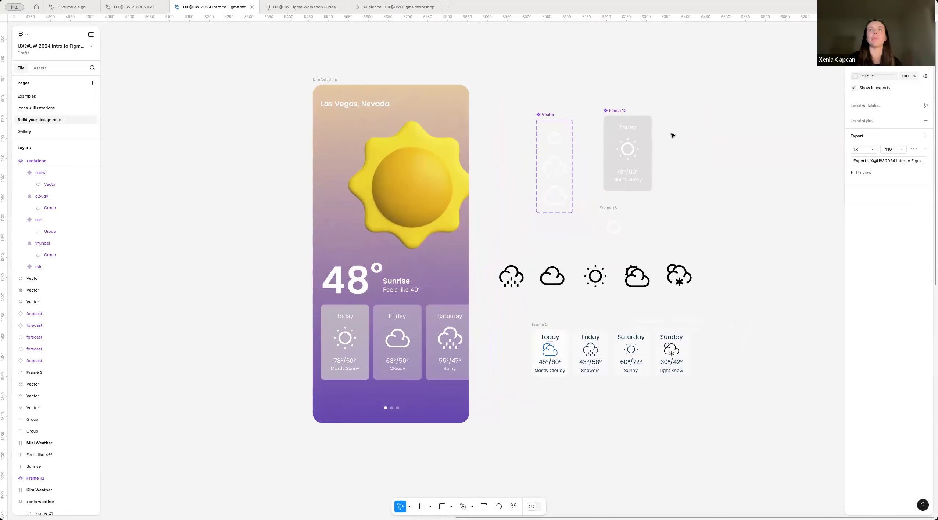
{"action": "scroll", "coordinate": [629, 136], "scroll_direction": "up", "scroll_amount": 1}
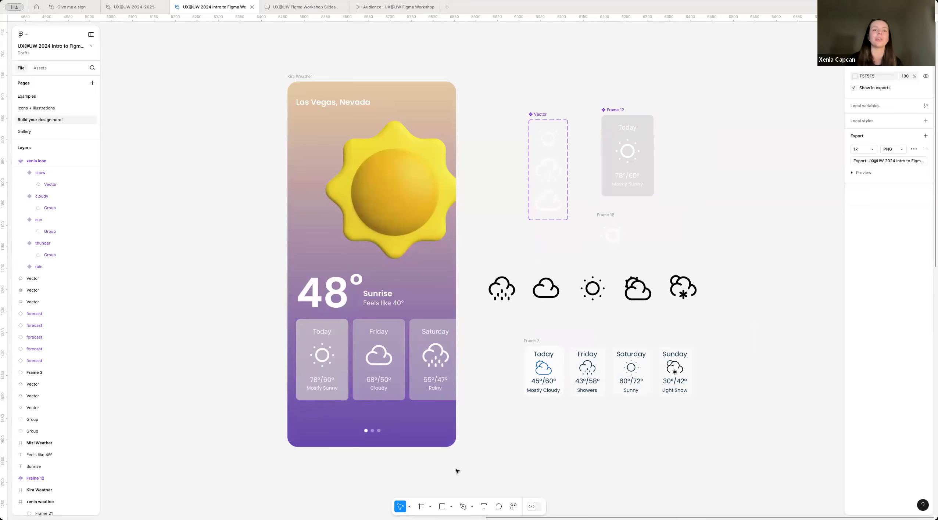
{"action": "scroll", "coordinate": [457, 471], "scroll_direction": "down", "scroll_amount": 5}
{"action": "scroll", "coordinate": [351, 439], "scroll_direction": "down", "scroll_amount": 2}
{"action": "scroll", "coordinate": [423, 420], "scroll_direction": "left", "scroll_amount": 2}
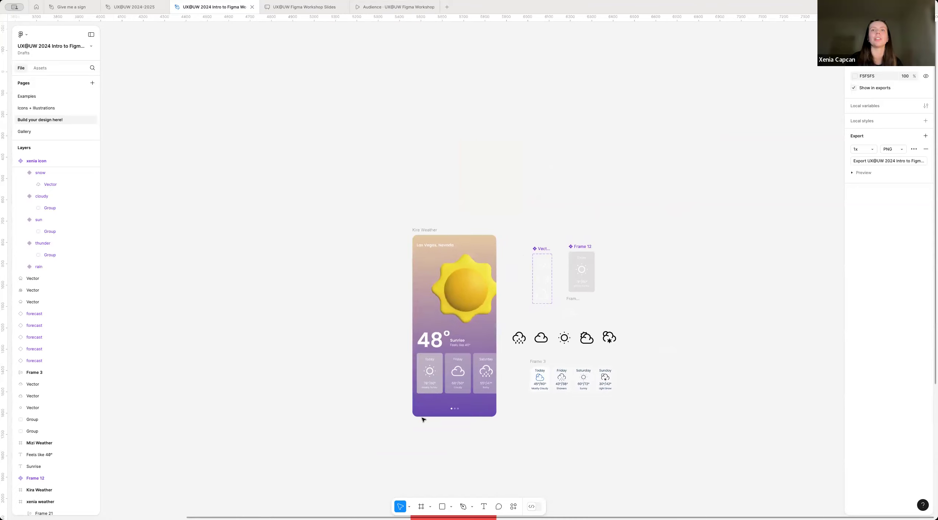
{"action": "scroll", "coordinate": [423, 420], "scroll_direction": "down", "scroll_amount": 5}
{"action": "scroll", "coordinate": [423, 420], "scroll_direction": "down", "scroll_amount": 3}
{"action": "scroll", "coordinate": [369, 320], "scroll_direction": "left", "scroll_amount": 5}
{"action": "scroll", "coordinate": [368, 320], "scroll_direction": "down", "scroll_amount": 1}
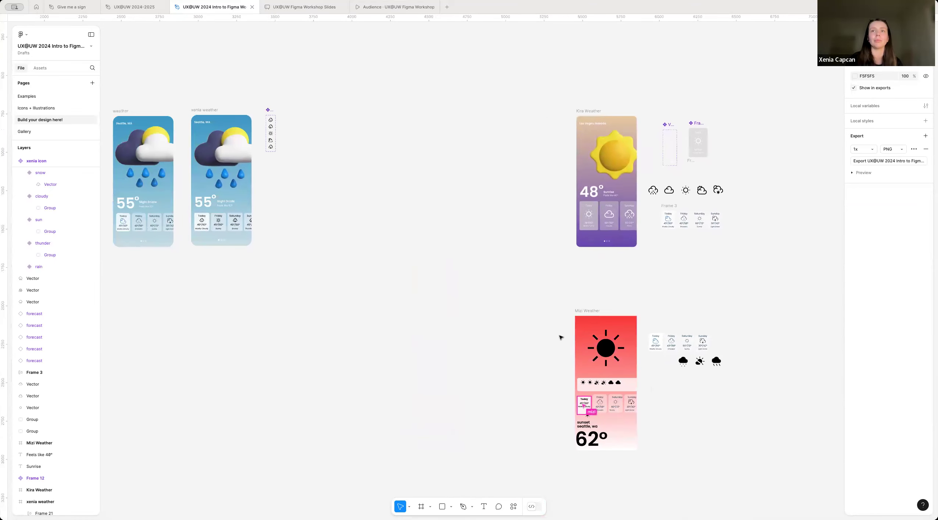
Step: Copy the finished Seattle weather frame to the Gallery page and place it in the upper-left area inside the golden picture frame
{"action": "left_click", "coordinate": [38, 128]}
{"action": "left_click", "coordinate": [42, 120]}
{"action": "left_click", "coordinate": [245, 122]}
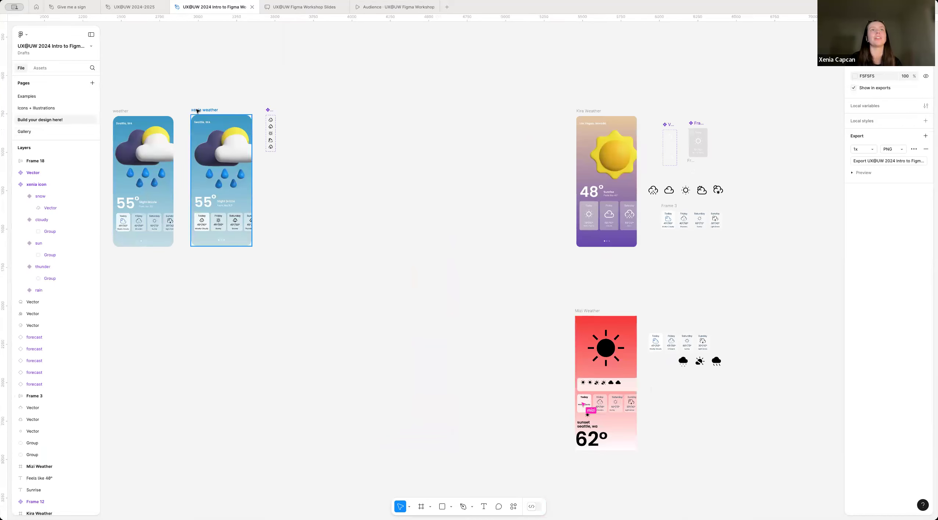
{"action": "left_click", "coordinate": [47, 132]}
{"action": "left_click", "coordinate": [257, 294]}
{"action": "scroll", "coordinate": [257, 294], "scroll_direction": "up", "scroll_amount": 5}
{"action": "scroll", "coordinate": [257, 295], "scroll_direction": "left", "scroll_amount": 1}
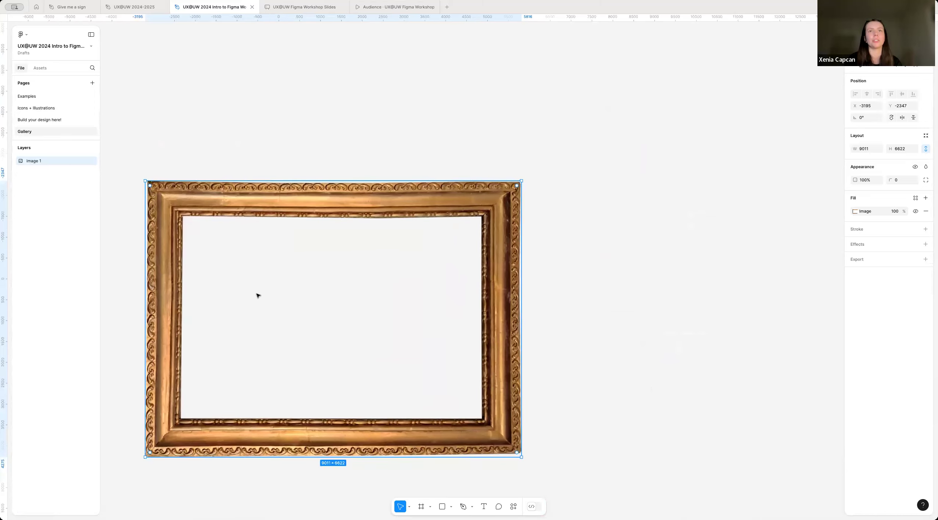
{"action": "key", "text": "super+v"}
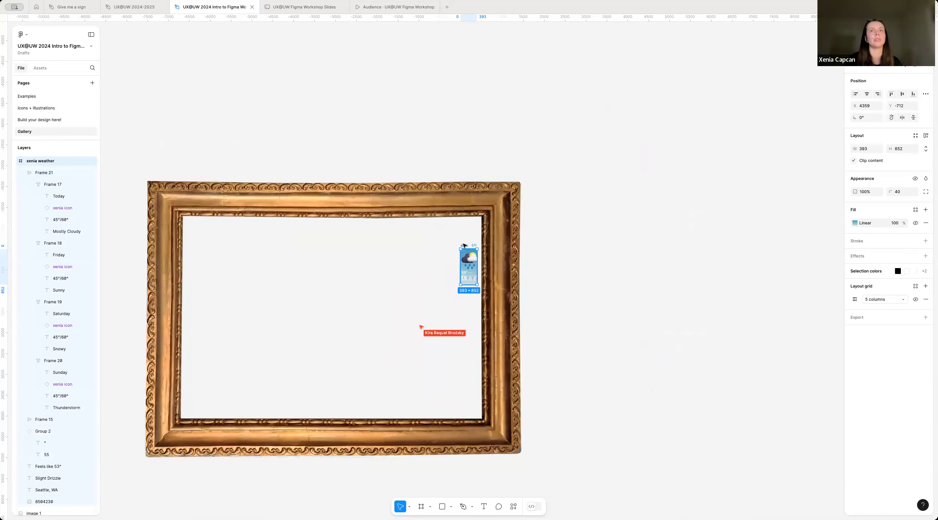
{"action": "left_click_drag", "start_coordinate": [464, 246], "coordinate": [228, 234]}
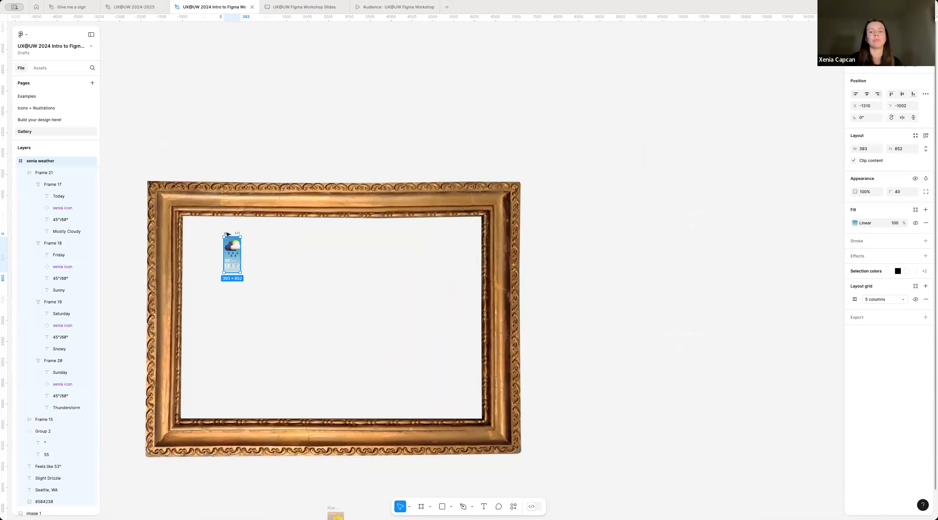
Step: Move the Seattle weather frame in the gallery horizontally to X -981, close beside the Las Vegas screen
{"action": "scroll", "coordinate": [227, 234], "scroll_direction": "up", "scroll_amount": 5}
{"action": "scroll", "coordinate": [235, 257], "scroll_direction": "down", "scroll_amount": 1}
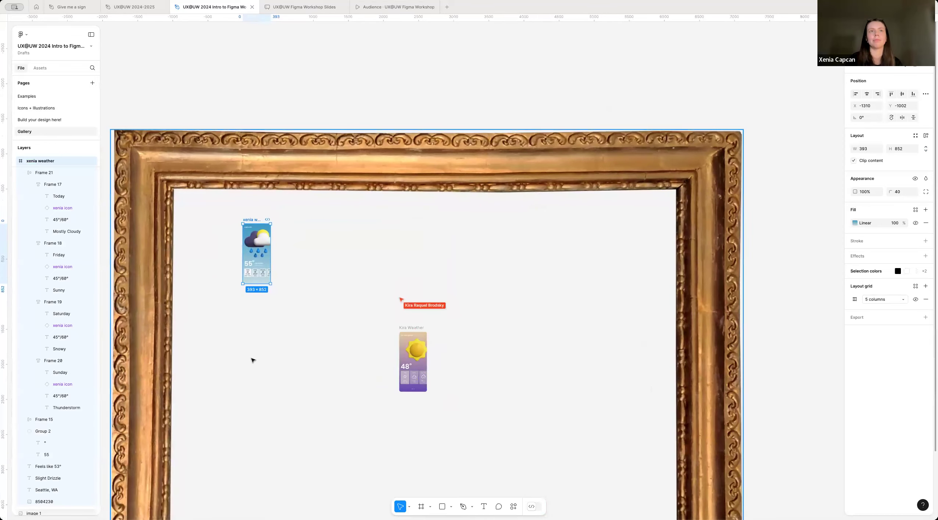
{"action": "scroll", "coordinate": [251, 267], "scroll_direction": "up", "scroll_amount": 3}
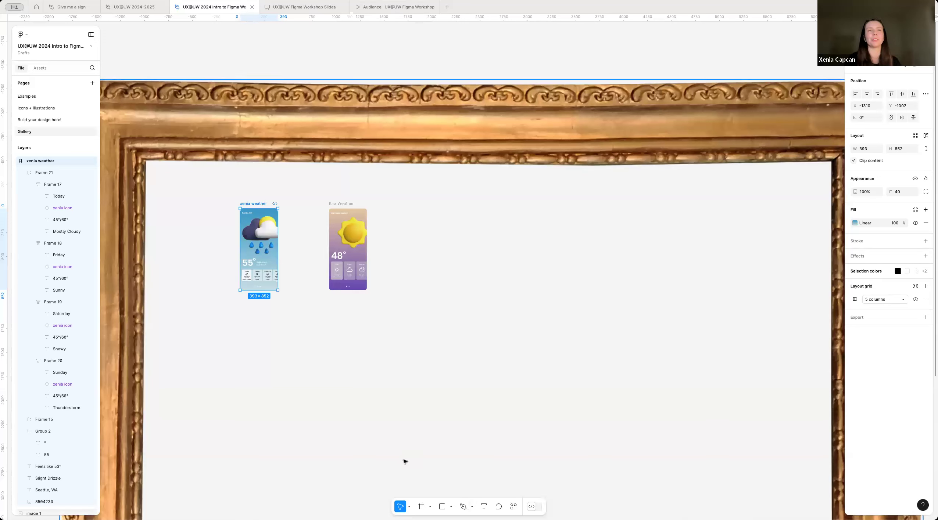
{"action": "scroll", "coordinate": [263, 219], "scroll_direction": "up", "scroll_amount": 3}
{"action": "left_click_drag", "start_coordinate": [248, 200], "coordinate": [293, 199]}
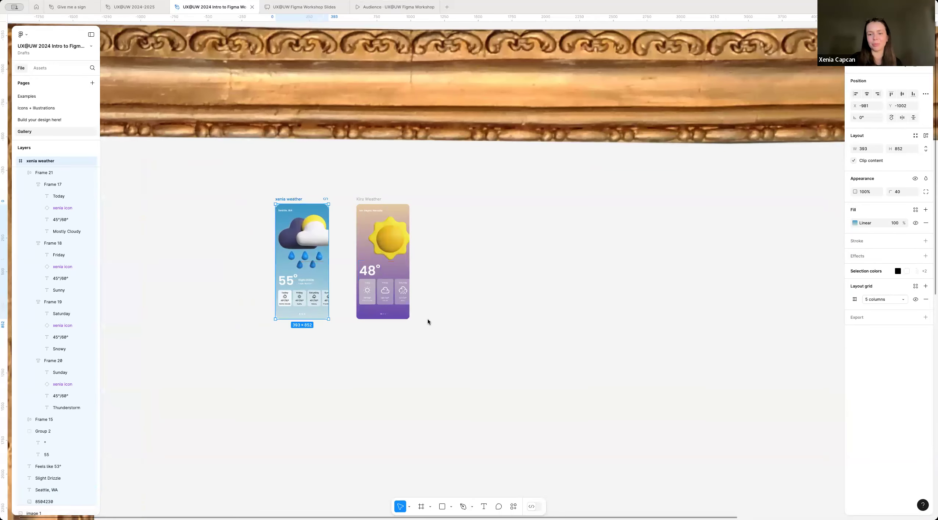